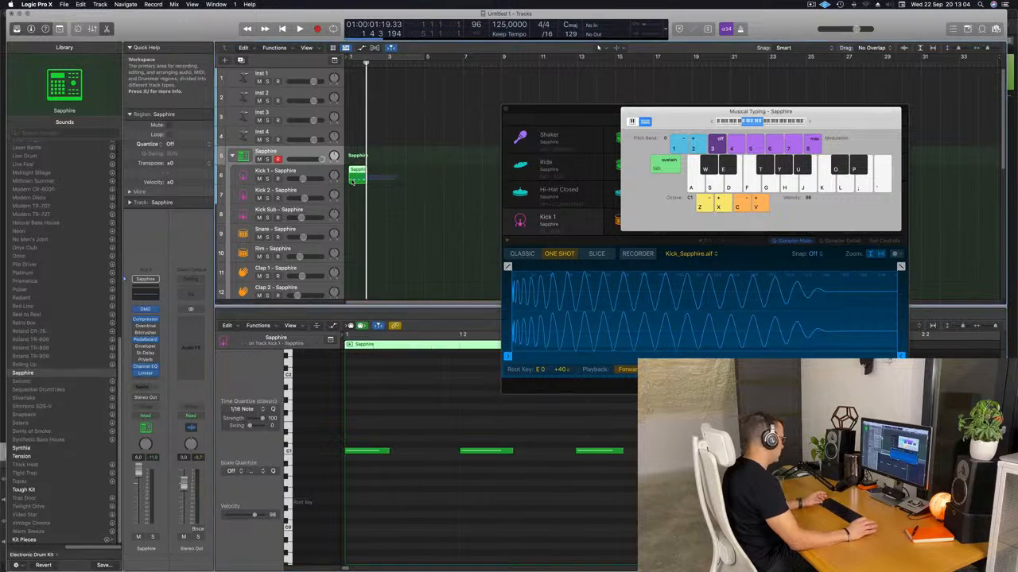
# Repeat the Kick 1 region to fill four bars and transpose the notes of all four regions down one octave.
pyautogui.press('super+r')
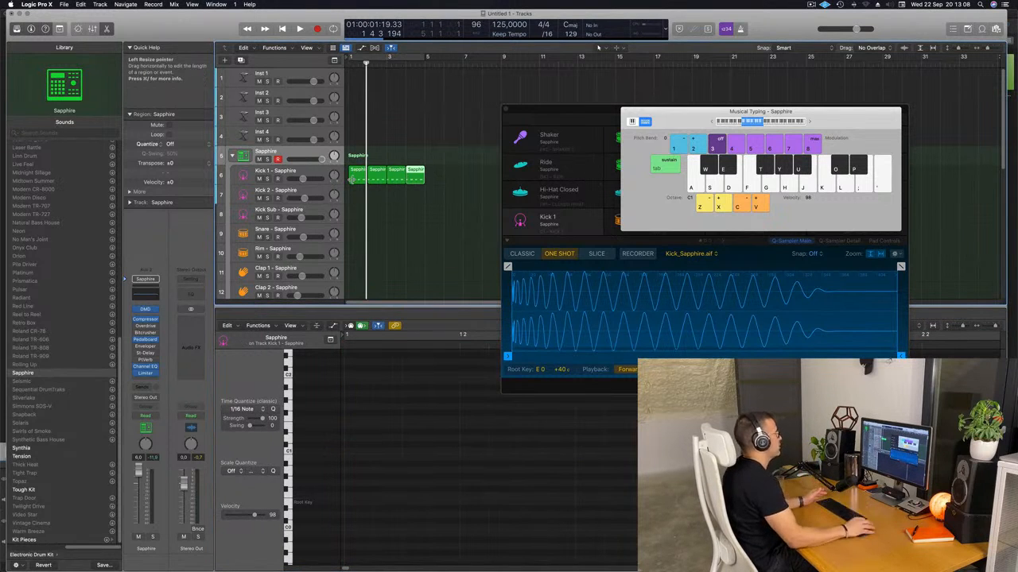
pyautogui.moveTo(670, 112); pyautogui.dragTo(664, 112)
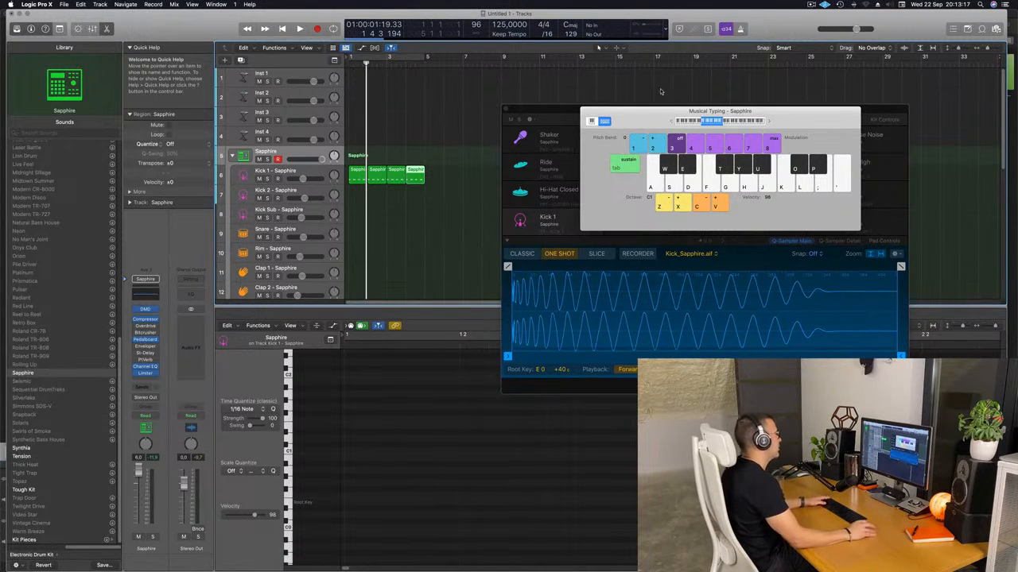
pyautogui.click(355, 181)
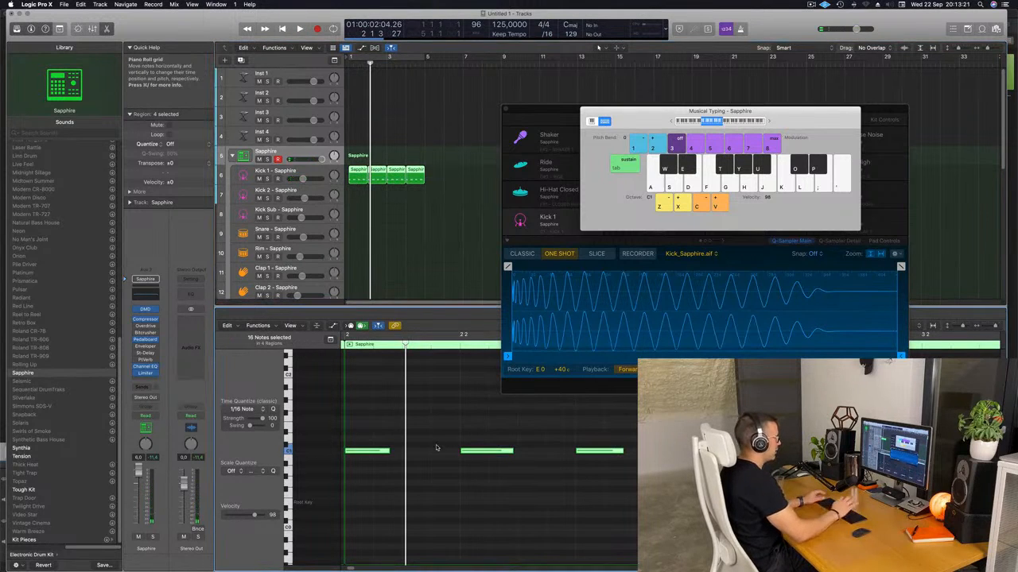
pyautogui.hotkey('alt', 'shift', 'Down')
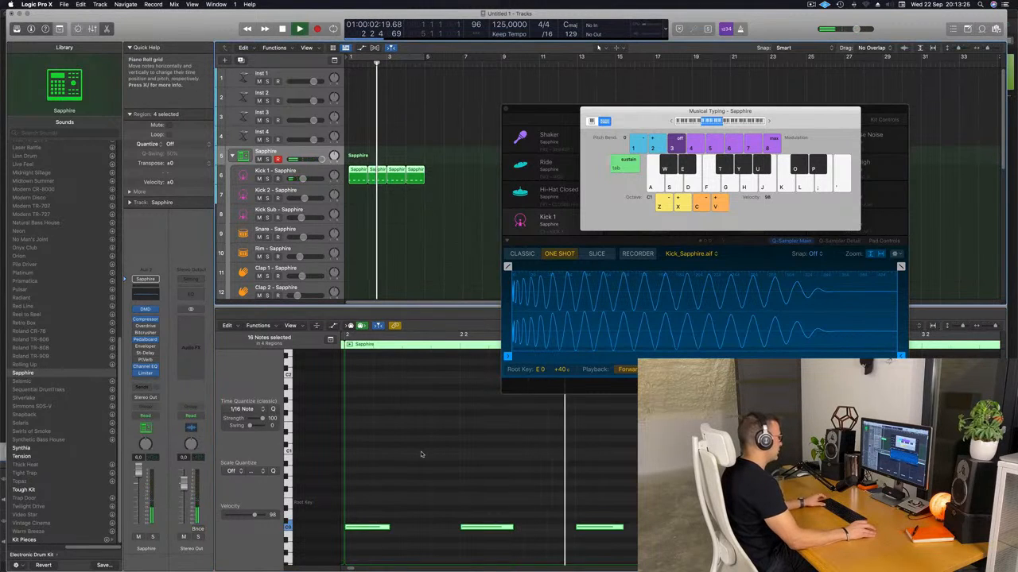
pyautogui.scroll(-3, 422, 452)
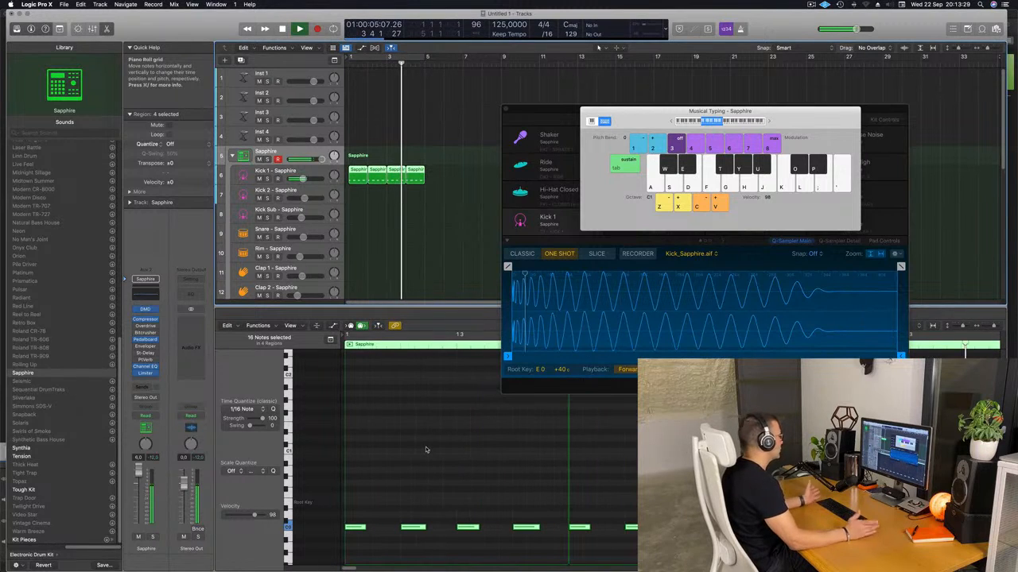
# Turn on cycle mode over the four-bar pattern and play it from the start.
pyautogui.click(380, 235)
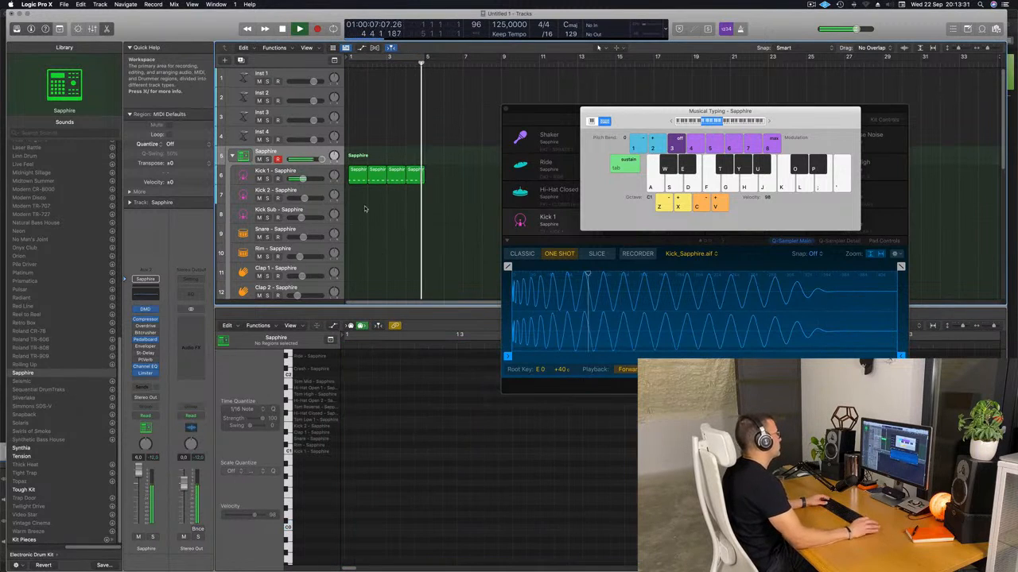
pyautogui.press('space')
pyautogui.press('c')
pyautogui.press('space')
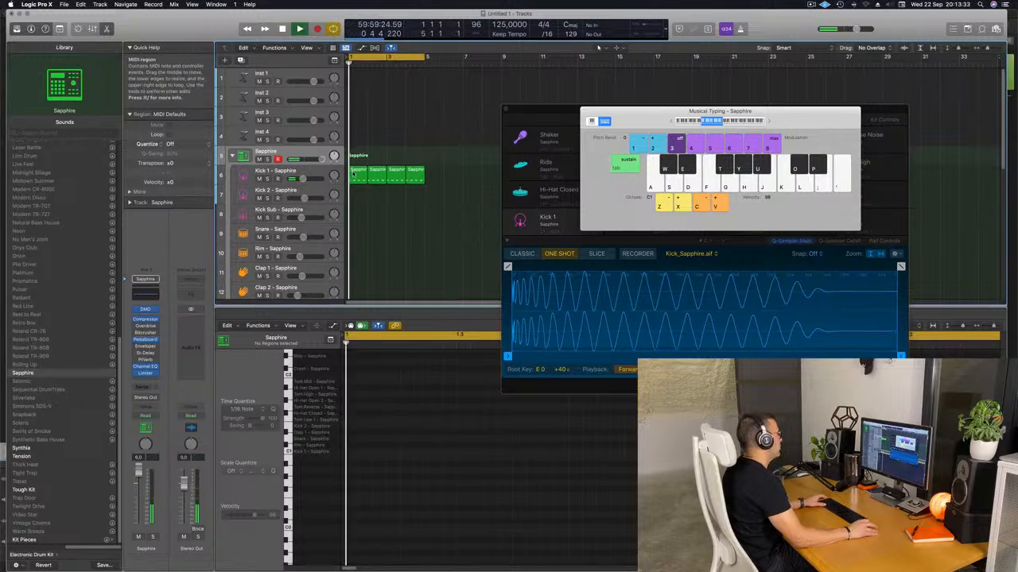
# Copy the first Kick 1 region to bar 1 of the Snare track.
pyautogui.click(355, 171)
pyautogui.press('space')
pyautogui.moveTo(355, 172); pyautogui.dragTo(357, 232)
pyautogui.press('space')
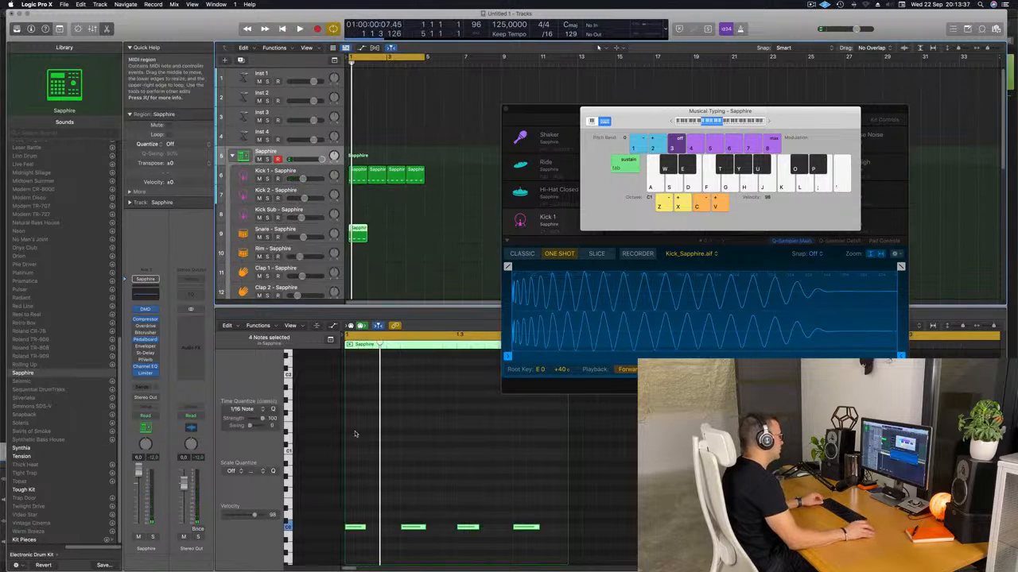
# Delete the snare notes on beats 1 and 3 and raise the remaining two by octaves to the root key.
pyautogui.click(356, 527)
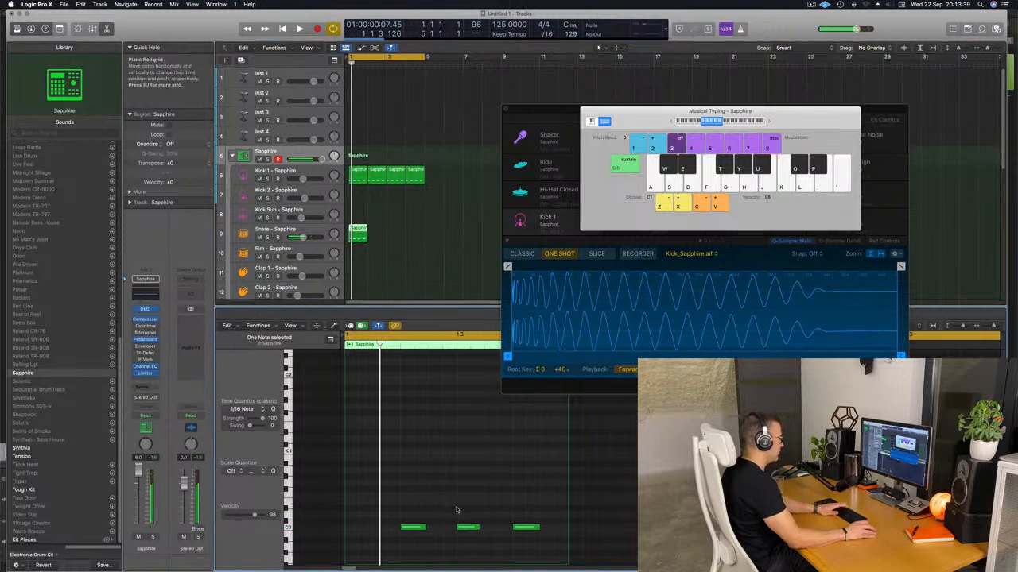
pyautogui.moveTo(412, 502); pyautogui.dragTo(539, 567)
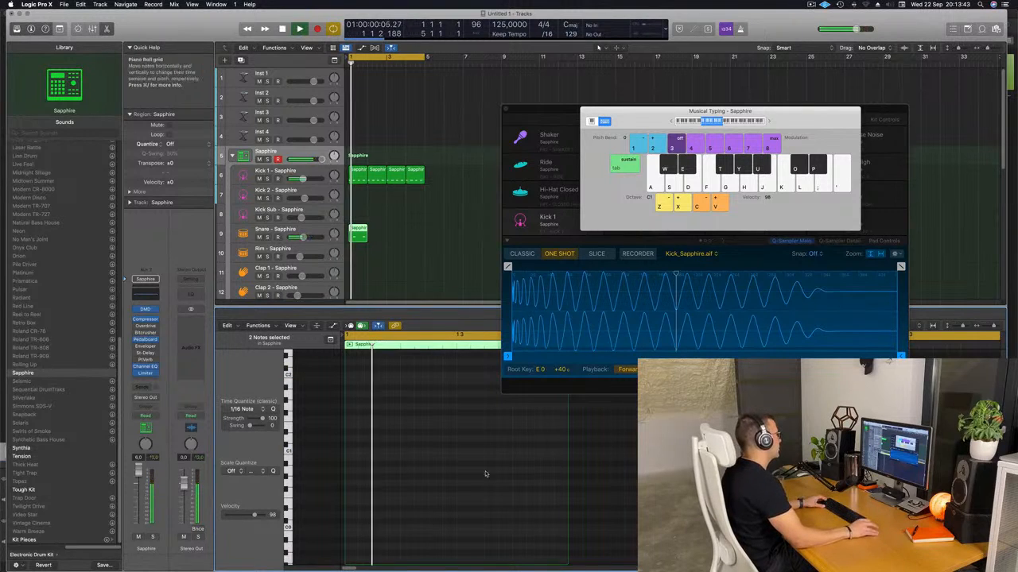
# Repeat the Snare region three times to fill the four bars.
pyautogui.click(370, 238)
pyautogui.click(359, 231)
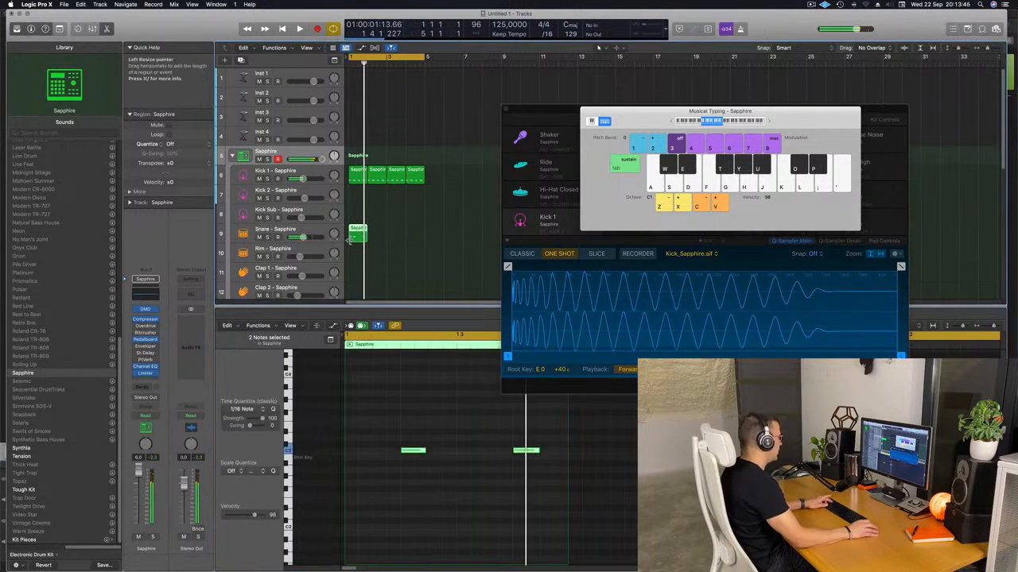
pyautogui.press('super+r')
pyautogui.press('super+r')
pyautogui.press('super+r')
pyautogui.click(441, 188)
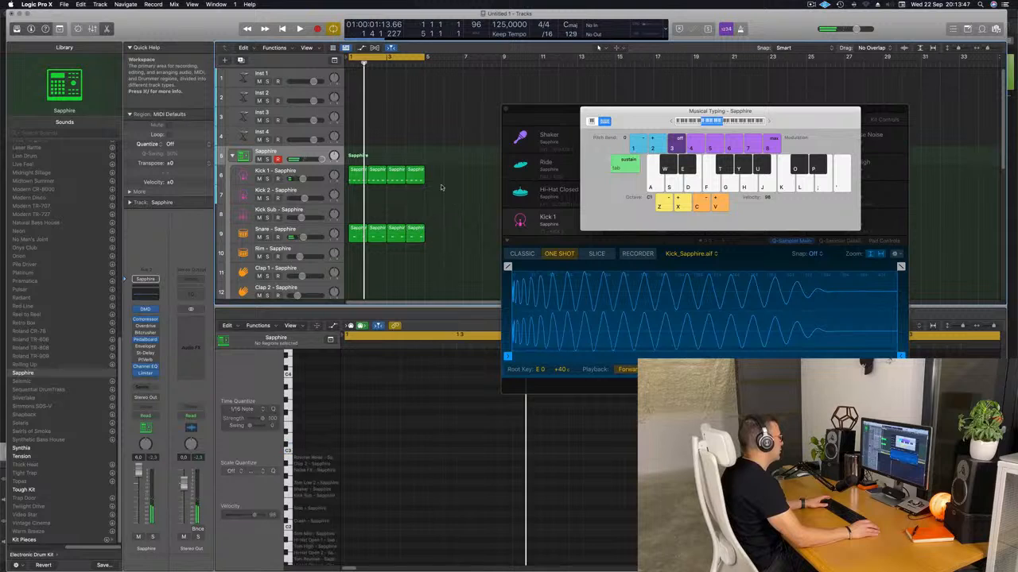
# Copy the first Kick 1 region to bar 1 of the Hi-Hat Closed track.
pyautogui.click(413, 179)
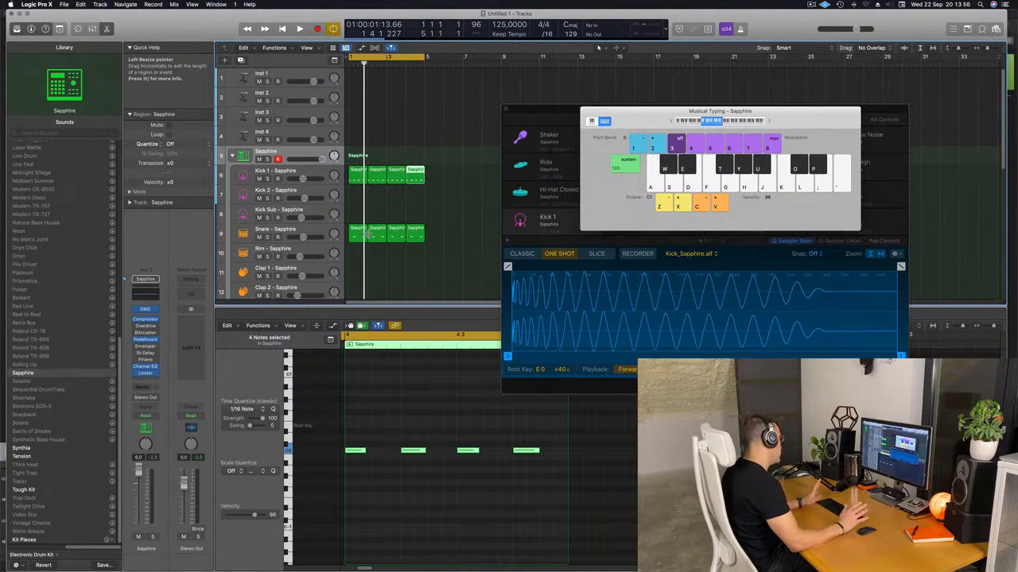
pyautogui.scroll(-2, 449, 245)
pyautogui.click(453, 252)
pyautogui.scroll(-3, 379, 143)
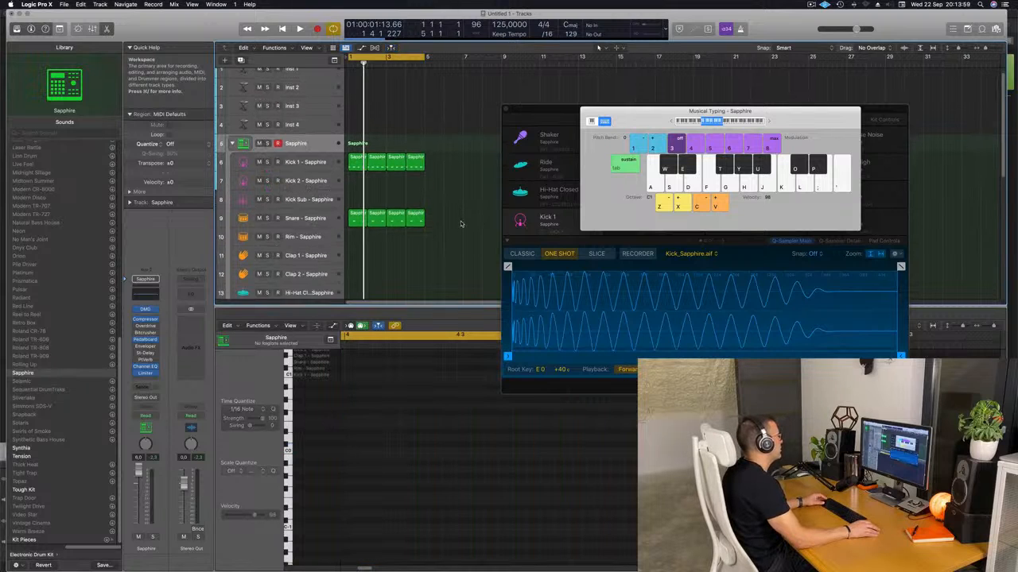
pyautogui.click(363, 131)
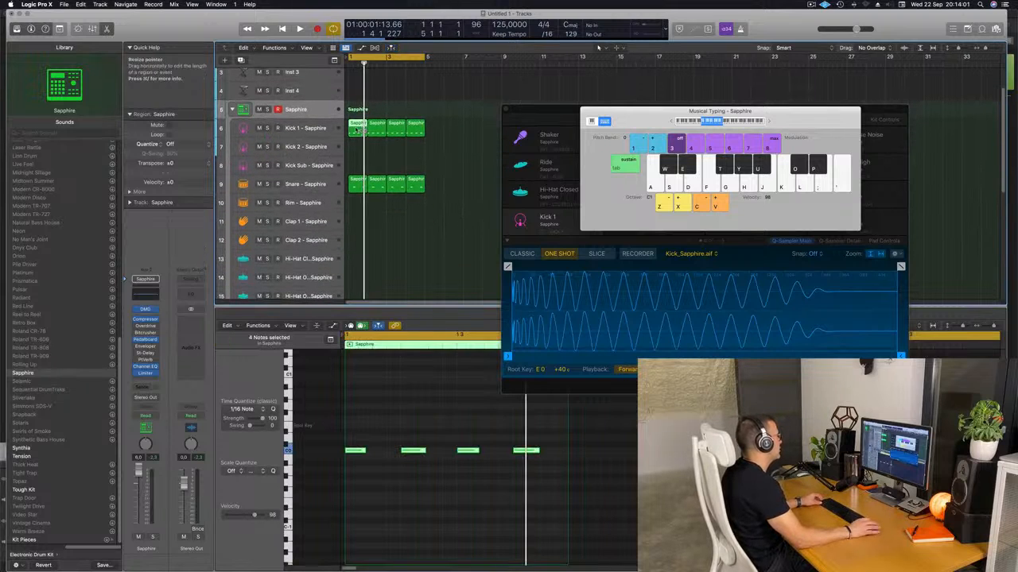
pyautogui.moveTo(357, 128); pyautogui.dragTo(359, 265)
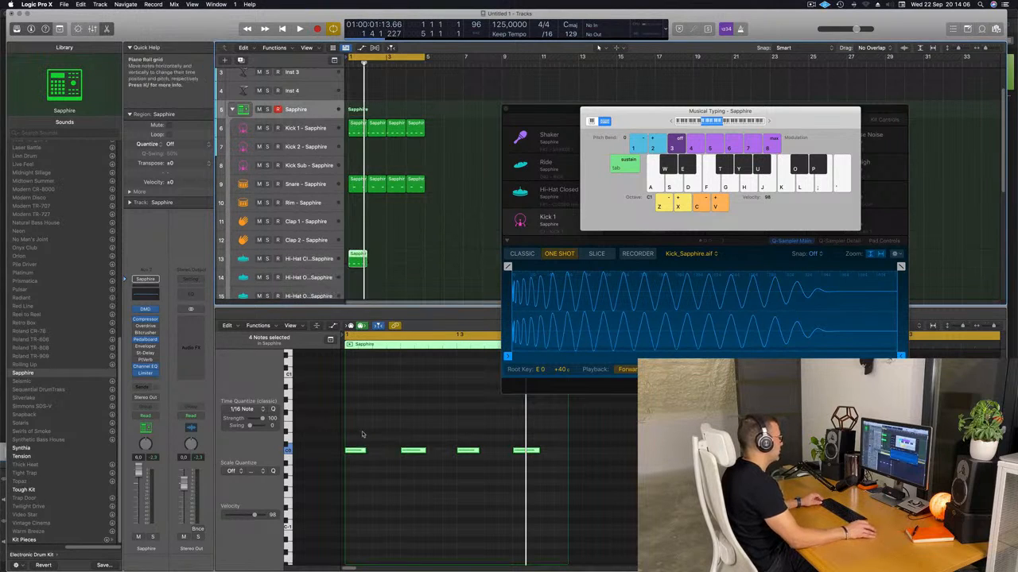
# Shift the four hi-hat notes half a beat later onto the offbeats and raise them by octaves to the root key.
pyautogui.moveTo(361, 432); pyautogui.dragTo(582, 500)
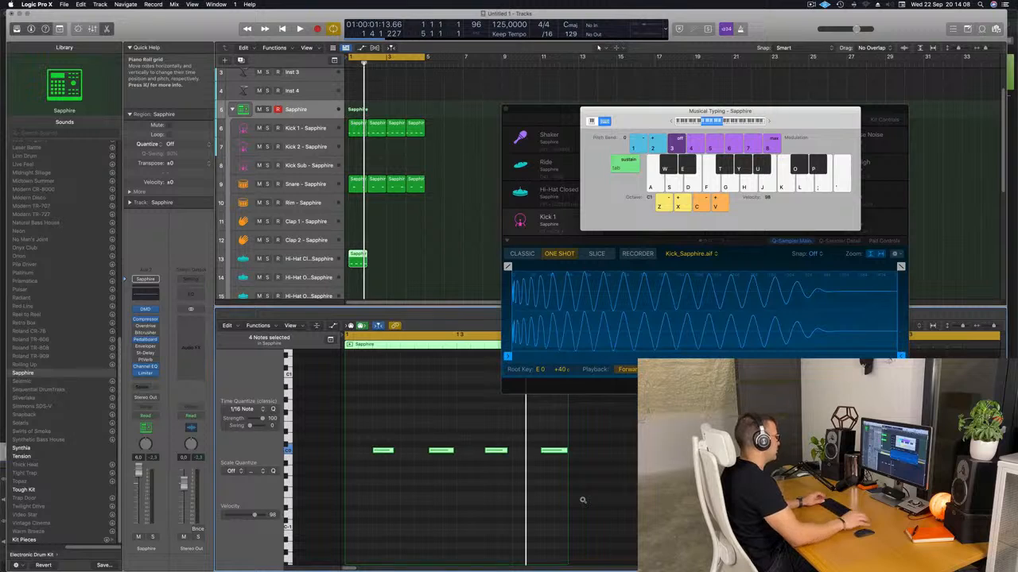
pyautogui.press('space')
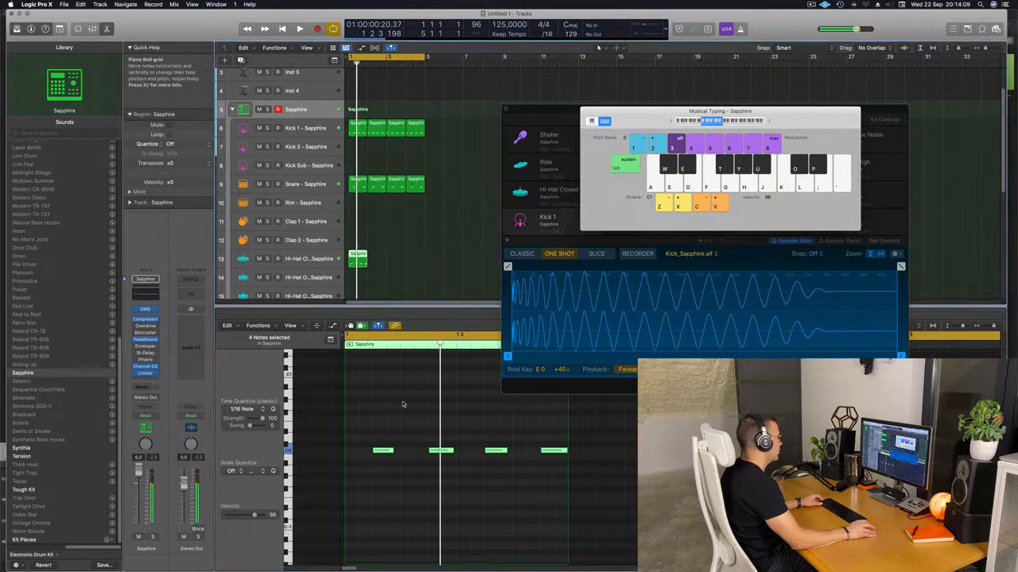
pyautogui.click(573, 534)
pyautogui.moveTo(372, 419); pyautogui.dragTo(572, 533)
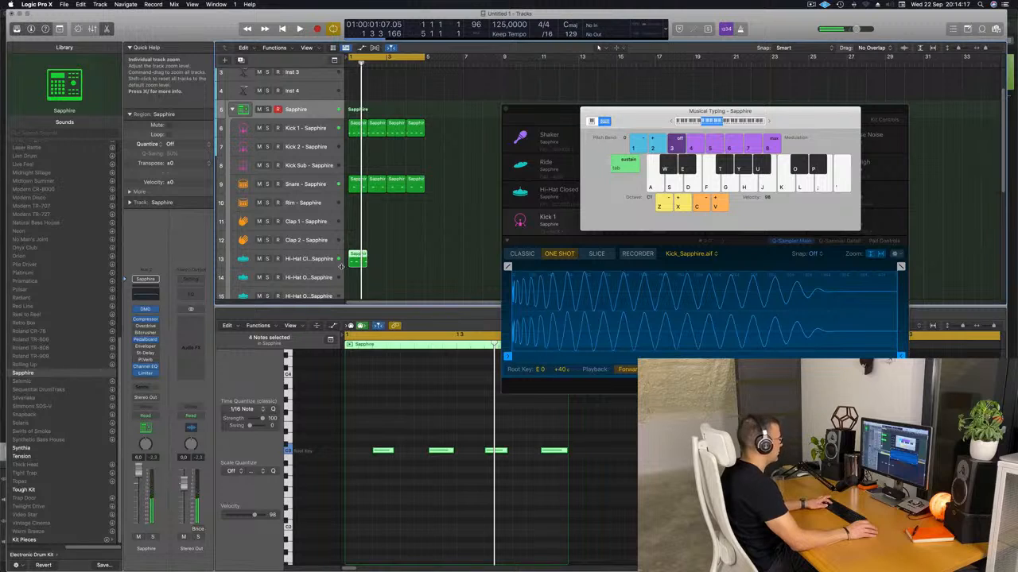
# Repeat the Hi-Hat Closed region three times to fill the four bars.
pyautogui.press('super+r')
pyautogui.press('super+r')
pyautogui.press('super+r')
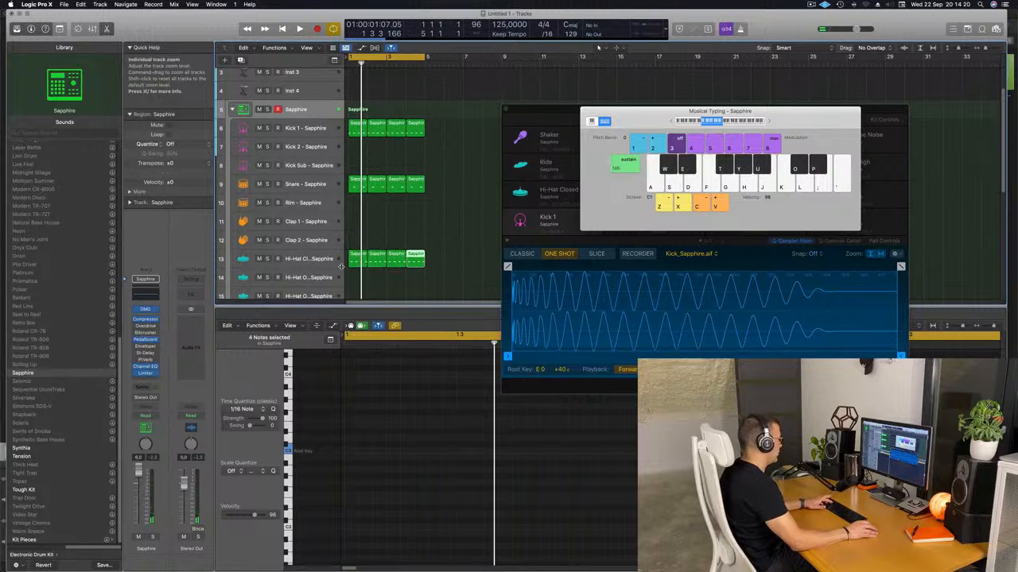
# Play the loop and move the Musical Typing and Sapphire drum kit windows away from the pattern.
pyautogui.press('space')
pyautogui.moveTo(643, 117); pyautogui.dragTo(764, 193)
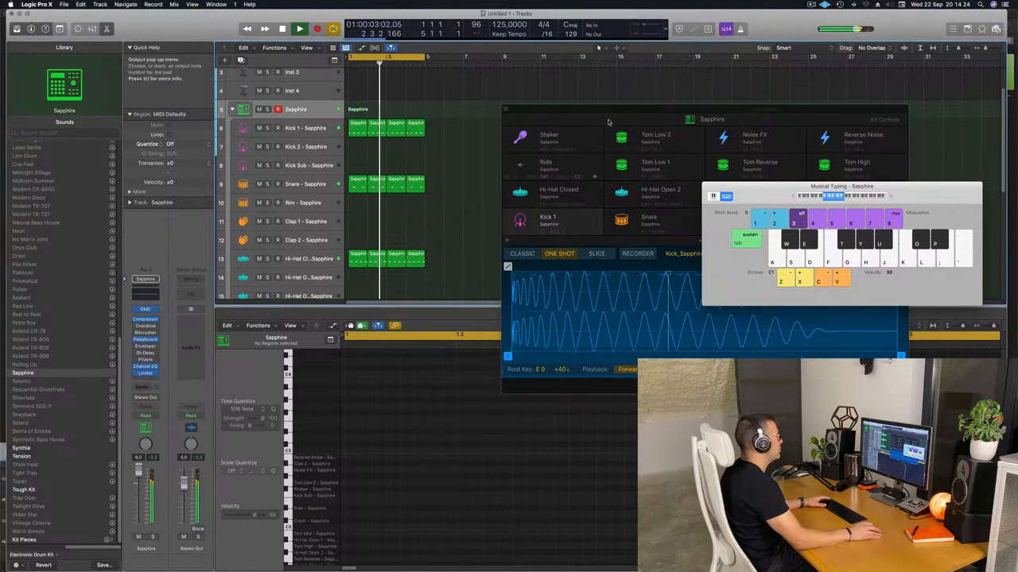
pyautogui.moveTo(597, 125); pyautogui.dragTo(672, 116)
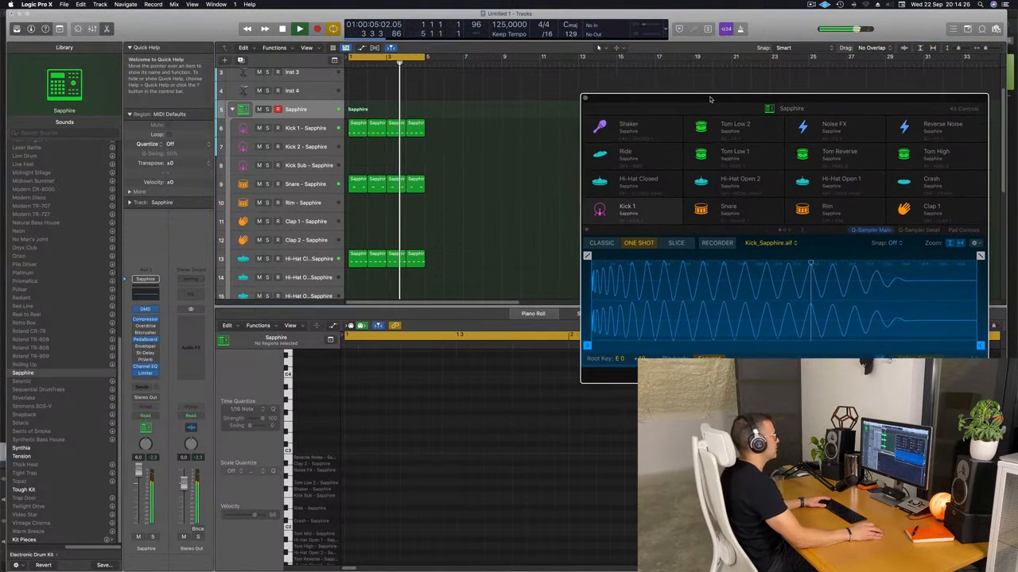
# Copy the first Hi-Hat Closed region to bar 1 of the Ride track.
pyautogui.scroll(-2, 465, 191)
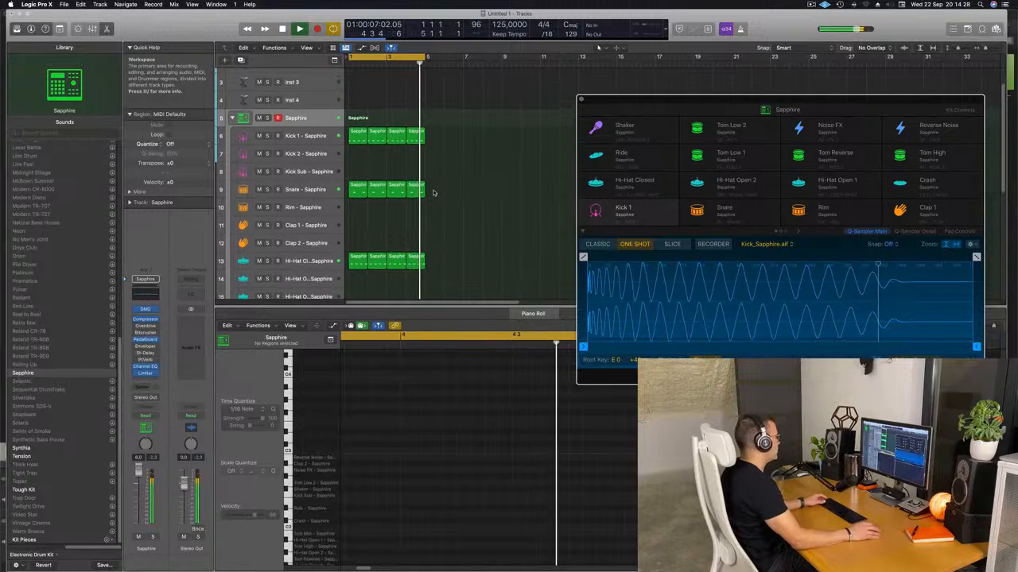
pyautogui.scroll(-5, 380, 148)
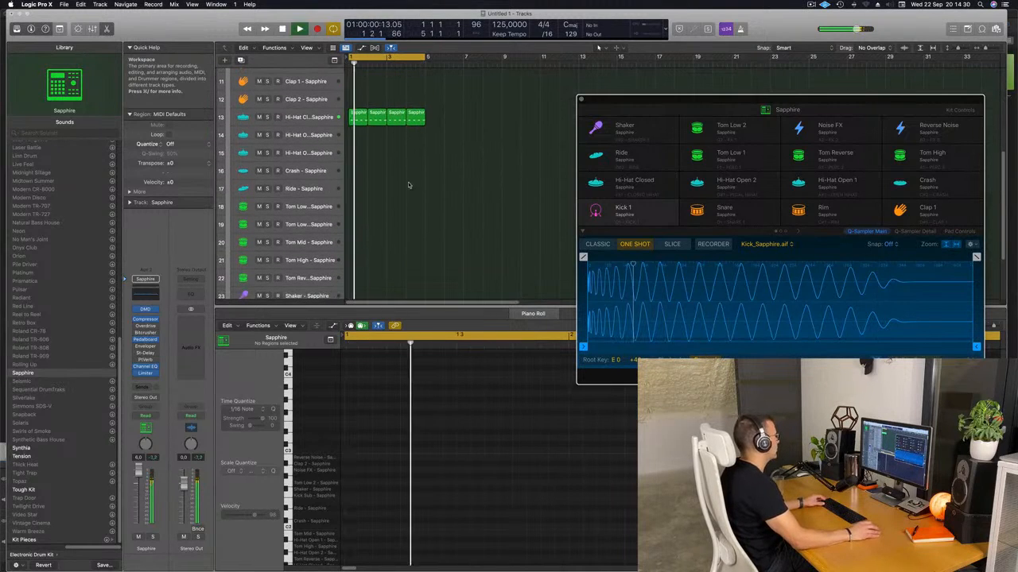
pyautogui.click(359, 103)
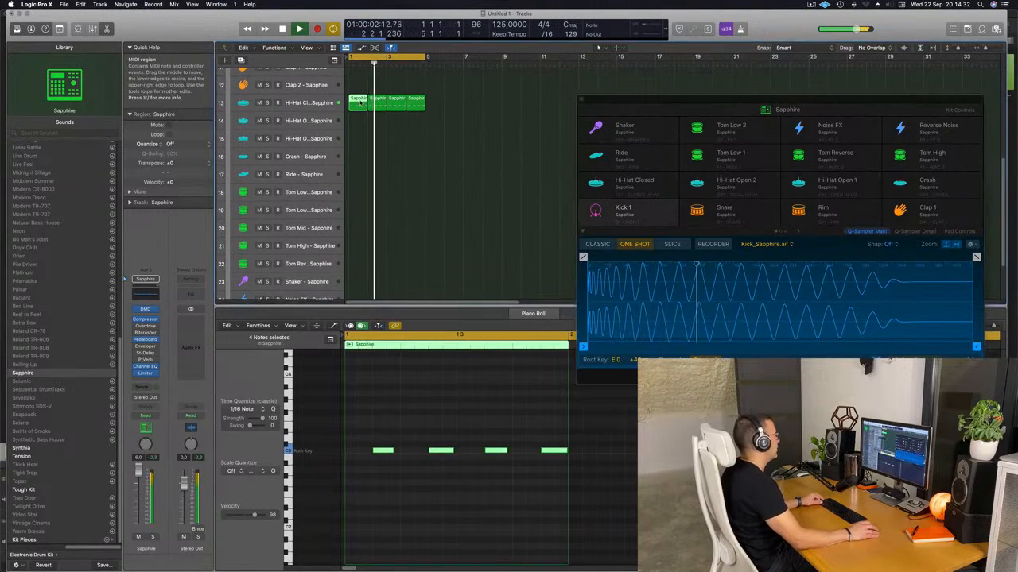
pyautogui.moveTo(359, 103); pyautogui.dragTo(360, 185)
# Shift the four ride notes half a beat earlier onto the beats and stop playback.
pyautogui.moveTo(369, 431); pyautogui.dragTo(582, 482)
pyautogui.hotkey('alt', 'Left')
pyautogui.hotkey('alt', 'Left')
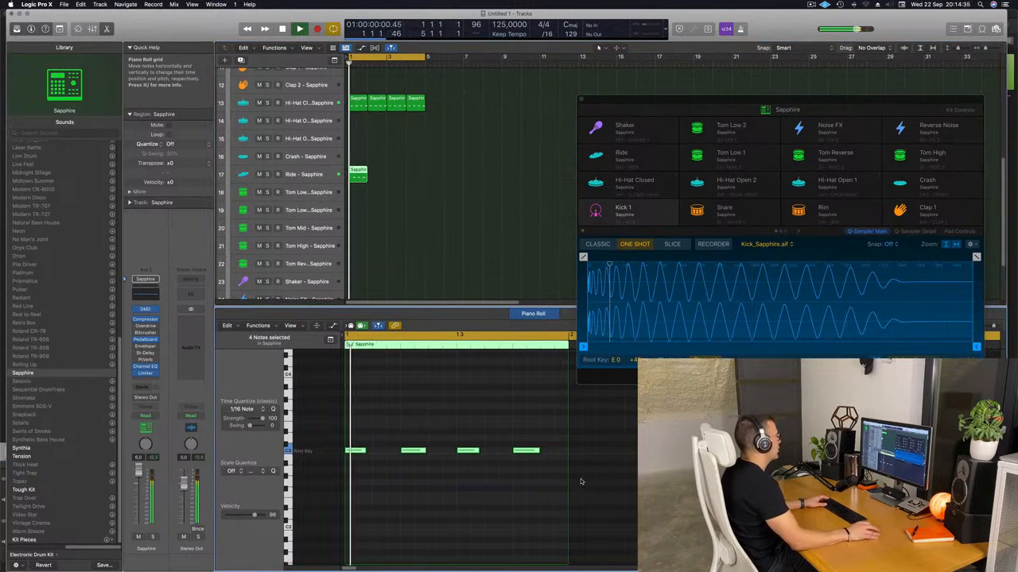
pyautogui.press('space')
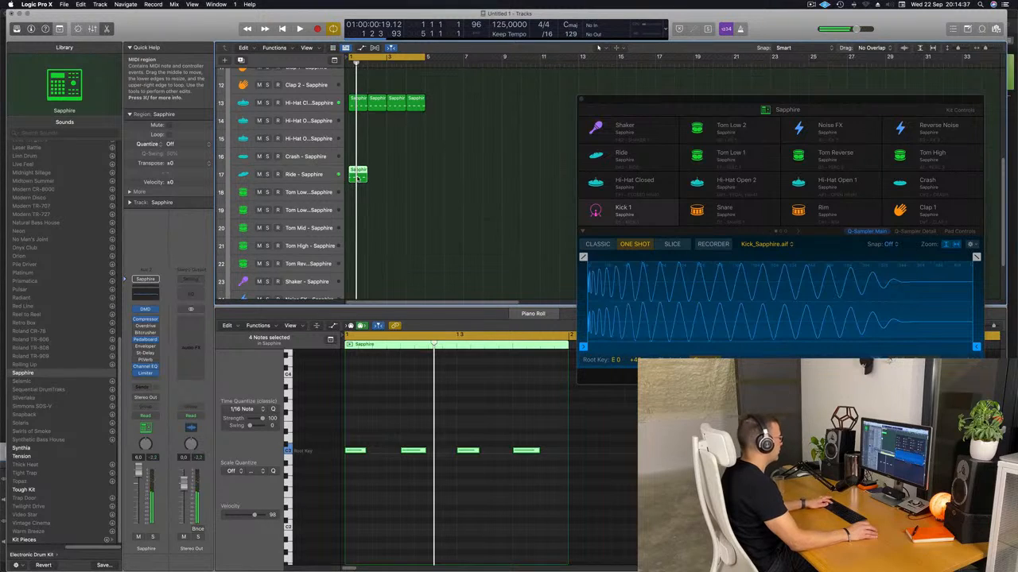
# Repeat the Ride region three times to fill the four bars.
pyautogui.press('super+r')
pyautogui.press('super+r')
pyautogui.press('super+r')
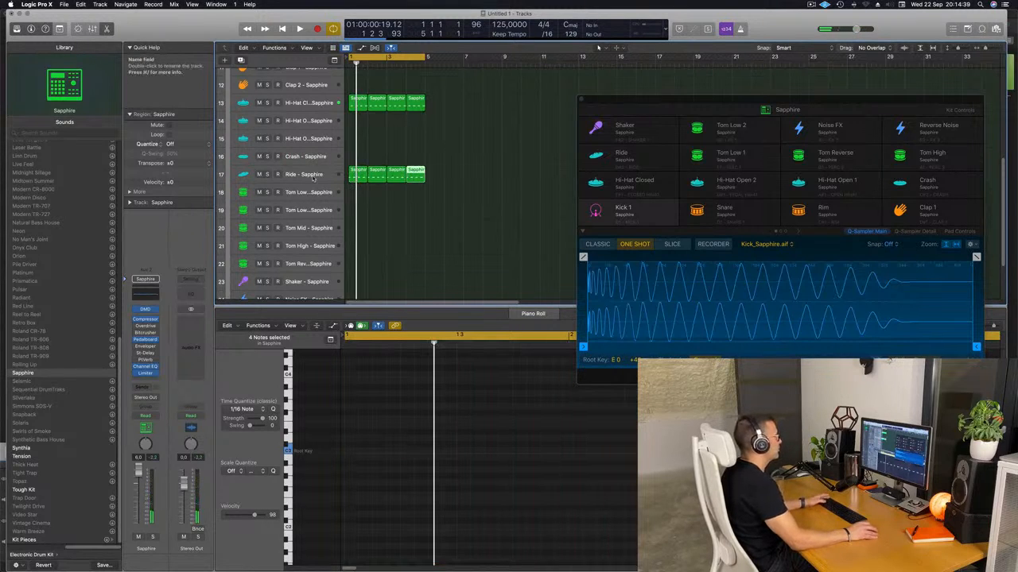
# While the loop plays, add a long fade-out to the Ride sample, set its sample end to about 1.831 s, and close the kit window.
pyautogui.click(313, 178)
pyautogui.press('space')
pyautogui.moveTo(648, 112); pyautogui.dragTo(535, 117)
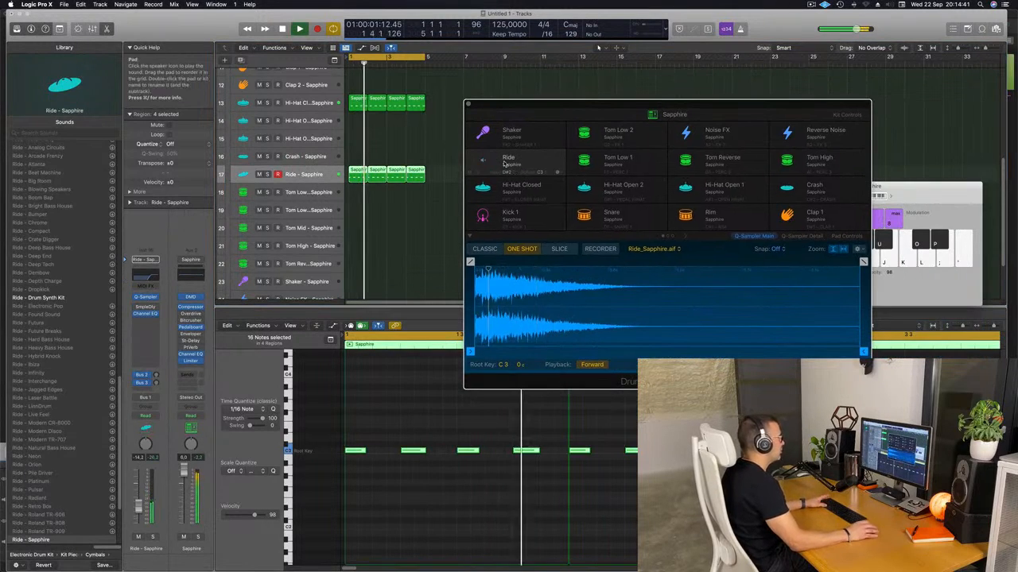
pyautogui.moveTo(863, 262); pyautogui.dragTo(540, 262)
pyautogui.moveTo(863, 352); pyautogui.dragTo(826, 353)
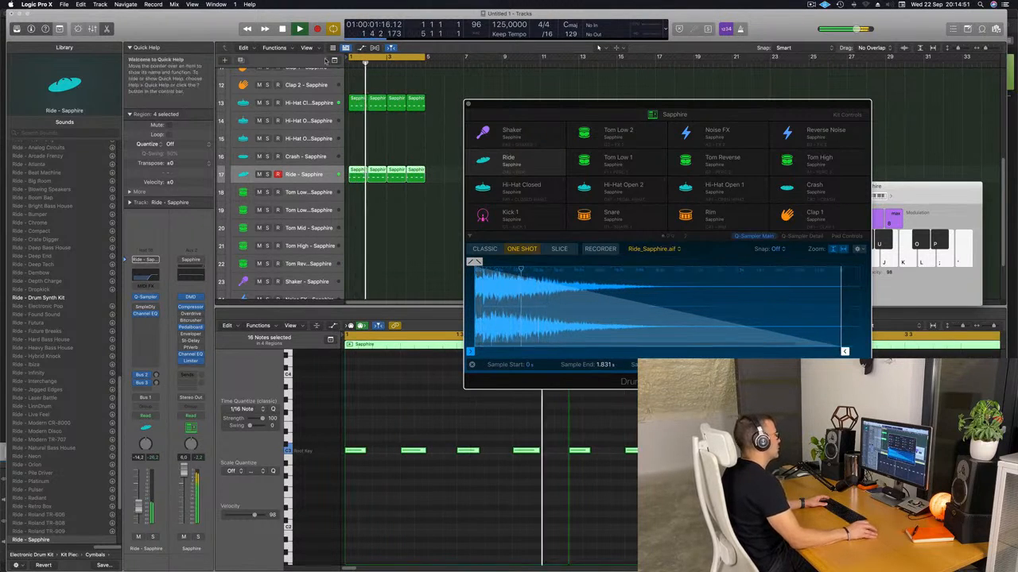
pyautogui.click(468, 106)
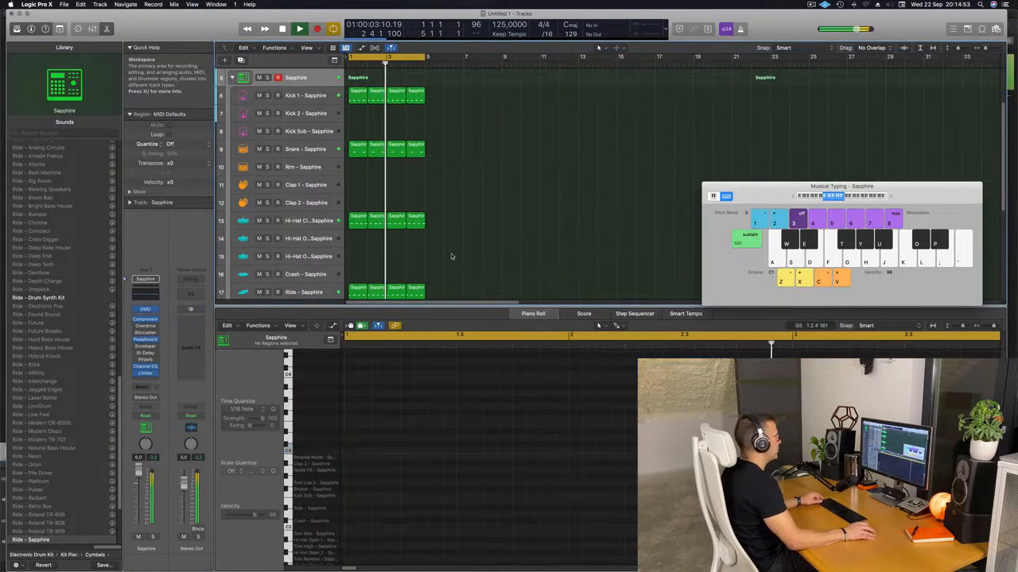
# Copy the bar 1 Snare region to bar 1 of the Clap 1 track.
pyautogui.scroll(-4, 459, 253)
pyautogui.scroll(3, 460, 252)
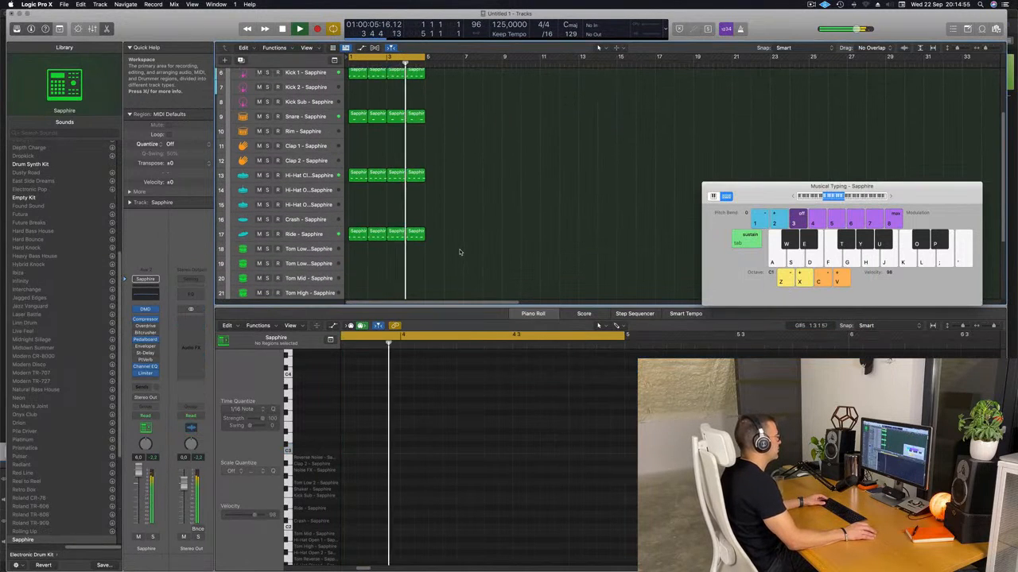
pyautogui.scroll(-6, 481, 229)
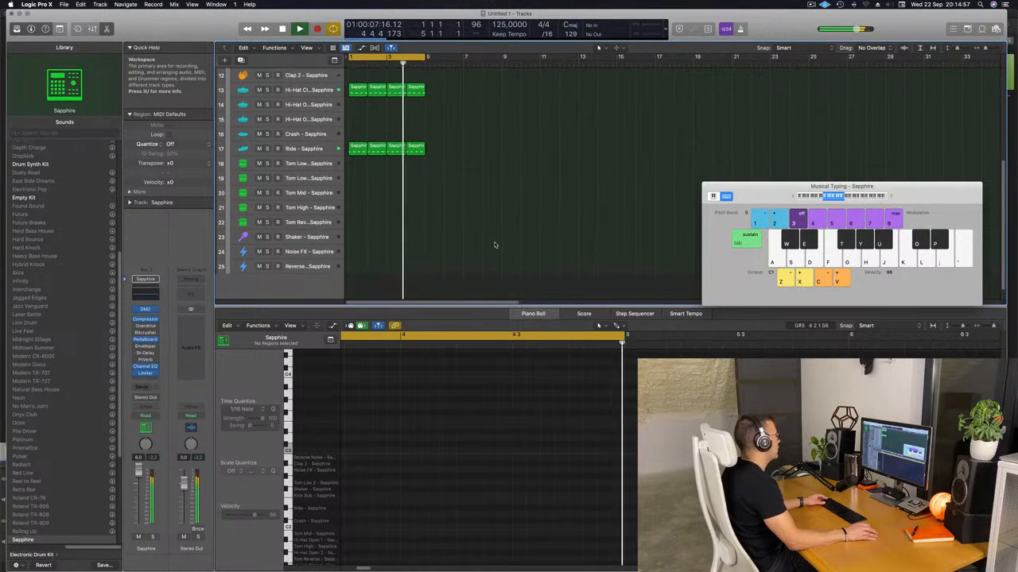
pyautogui.scroll(9, 491, 240)
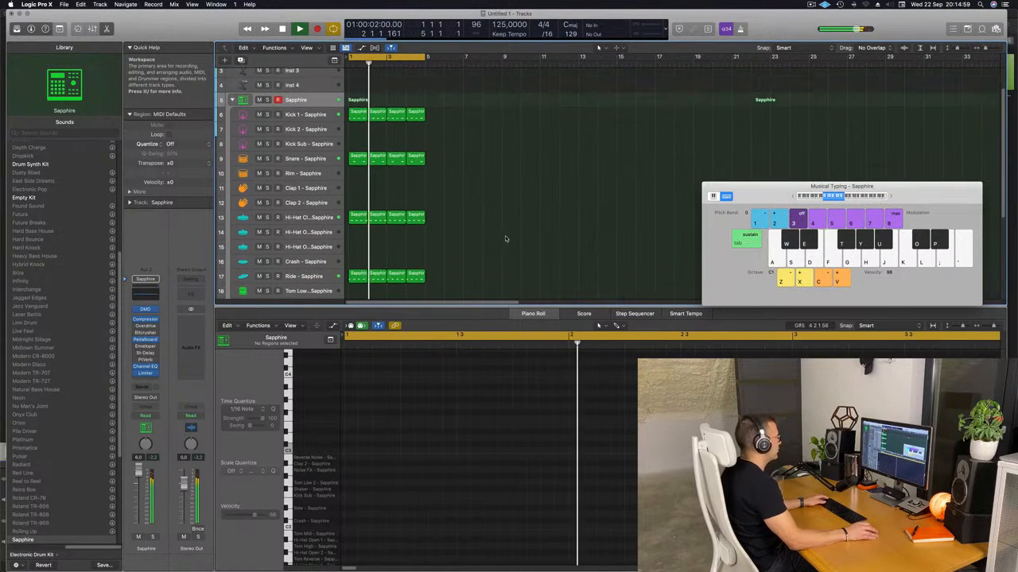
pyautogui.click(356, 228)
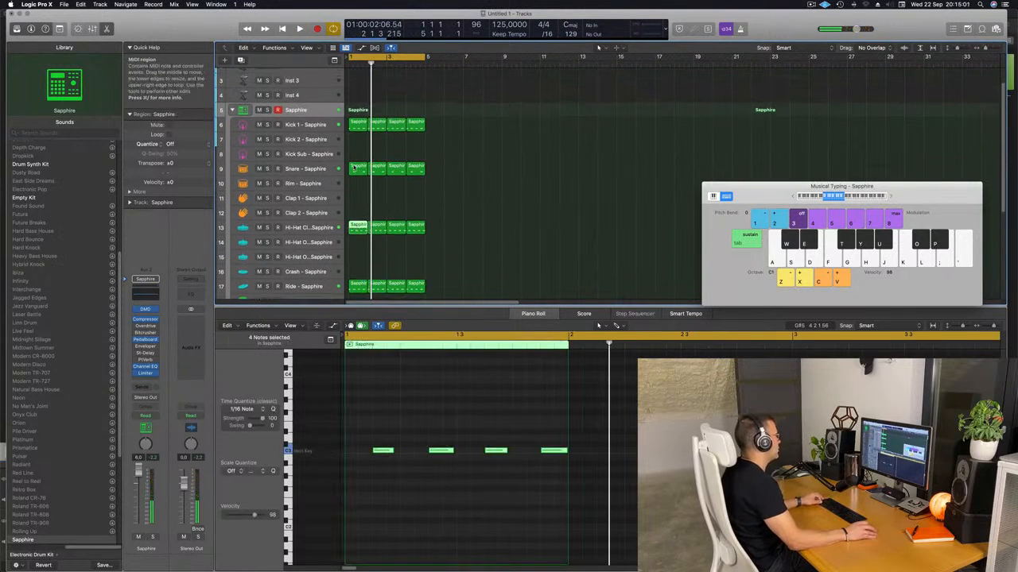
pyautogui.click(355, 167)
pyautogui.moveTo(356, 173); pyautogui.dragTo(356, 202)
# Shift both clap notes one beat earlier onto beats 1 and 3 and play the loop from the start.
pyautogui.moveTo(390, 408); pyautogui.dragTo(640, 501)
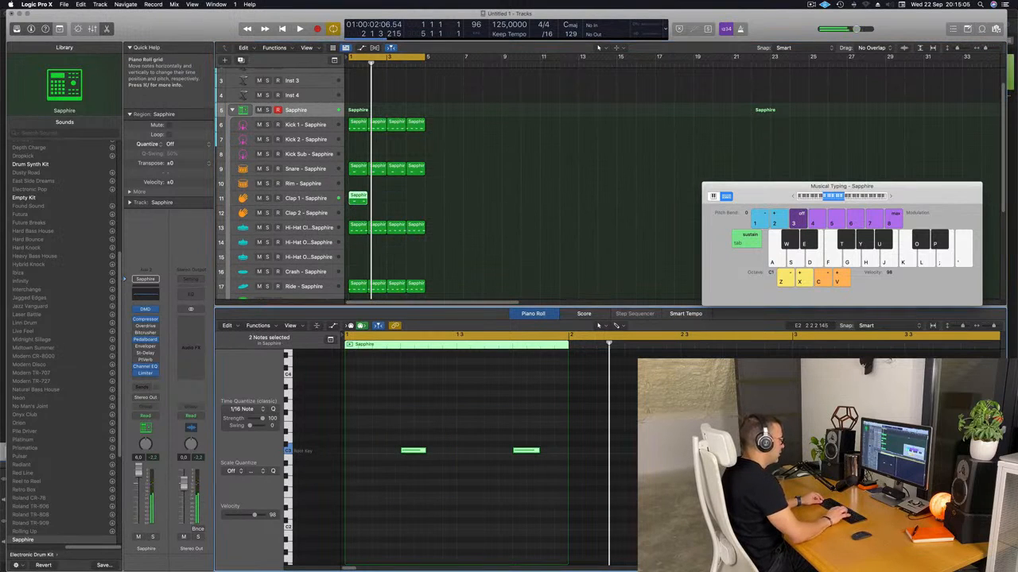
pyautogui.press('Return')
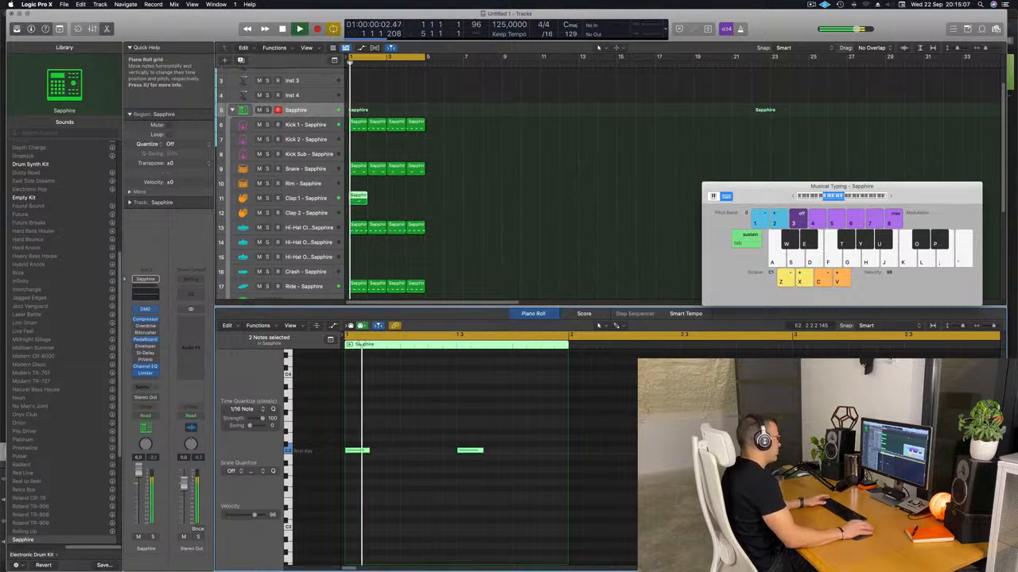
pyautogui.moveTo(511, 434); pyautogui.dragTo(354, 474)
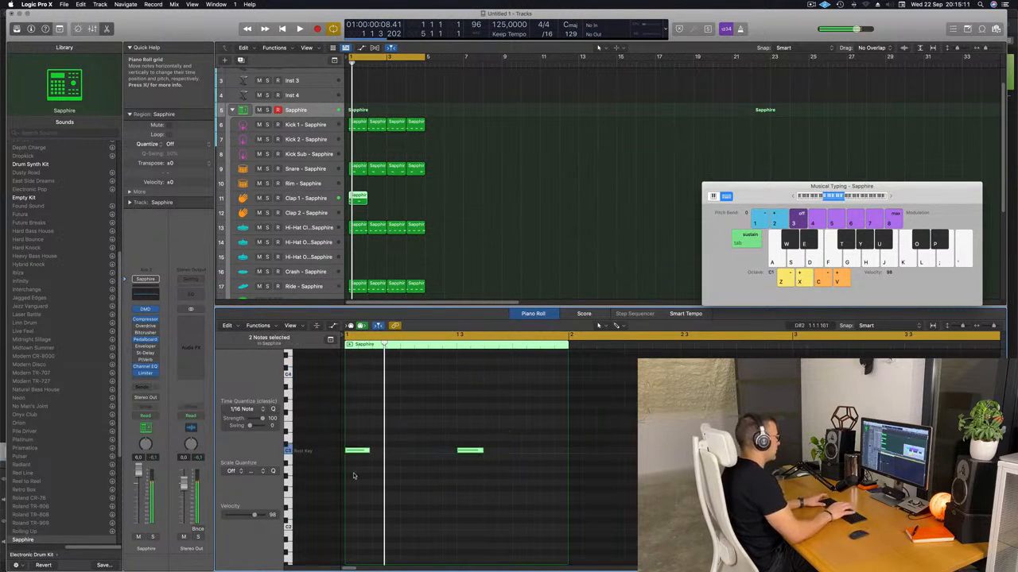
pyautogui.press('Return')
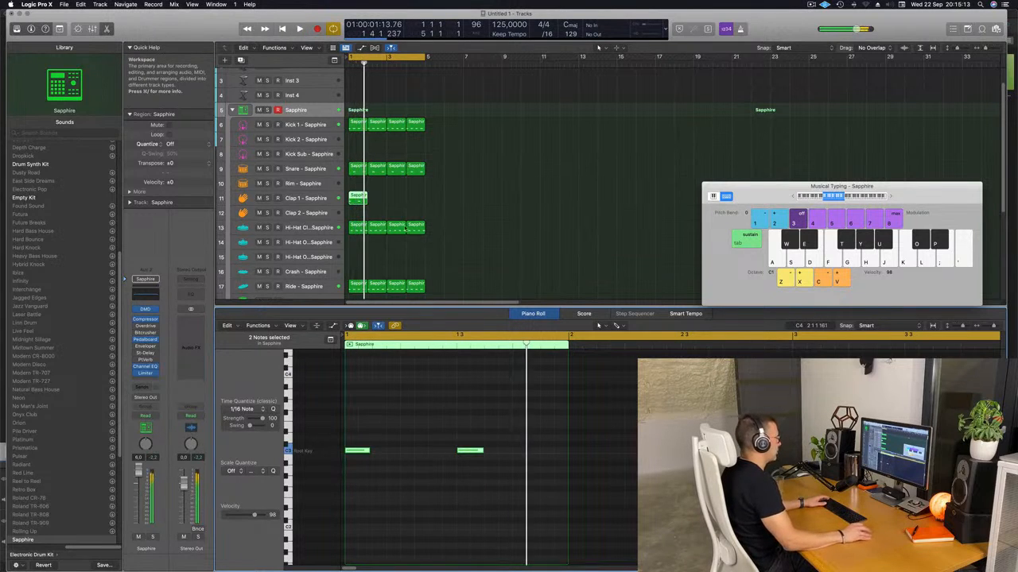
# Delete the clap note on beat 3, keeping only the beat 1 hit, and audition the loop.
pyautogui.press('space')
pyautogui.moveTo(467, 424); pyautogui.dragTo(489, 462)
pyautogui.press('Delete')
pyautogui.press('space')
pyautogui.press('space')
pyautogui.press('space')
pyautogui.press('space')
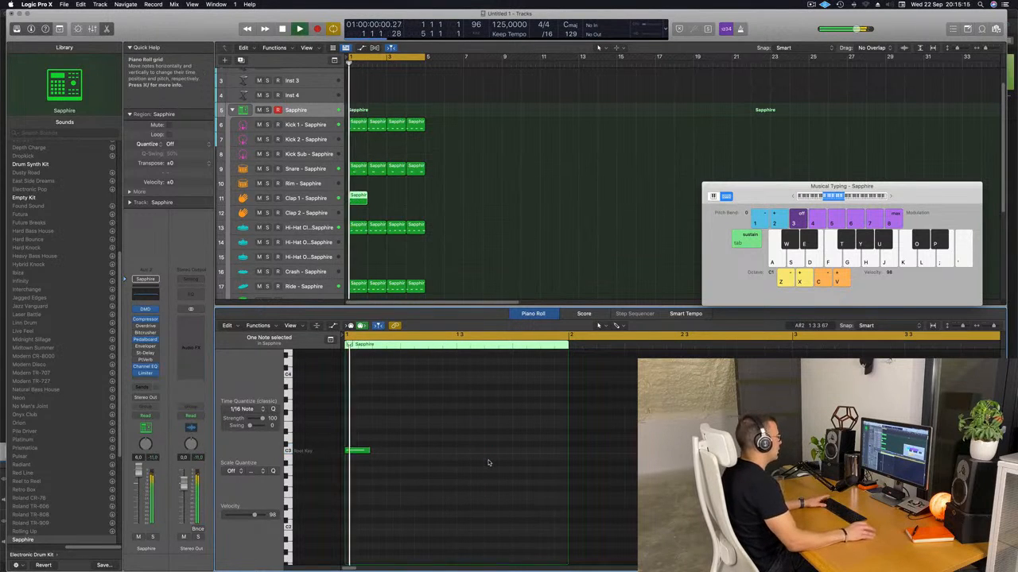
pyautogui.press('space')
# Move the clap region from Clap 1 to the Clap 2 track and play it from the start.
pyautogui.moveTo(361, 197); pyautogui.dragTo(382, 210)
pyautogui.press('space')
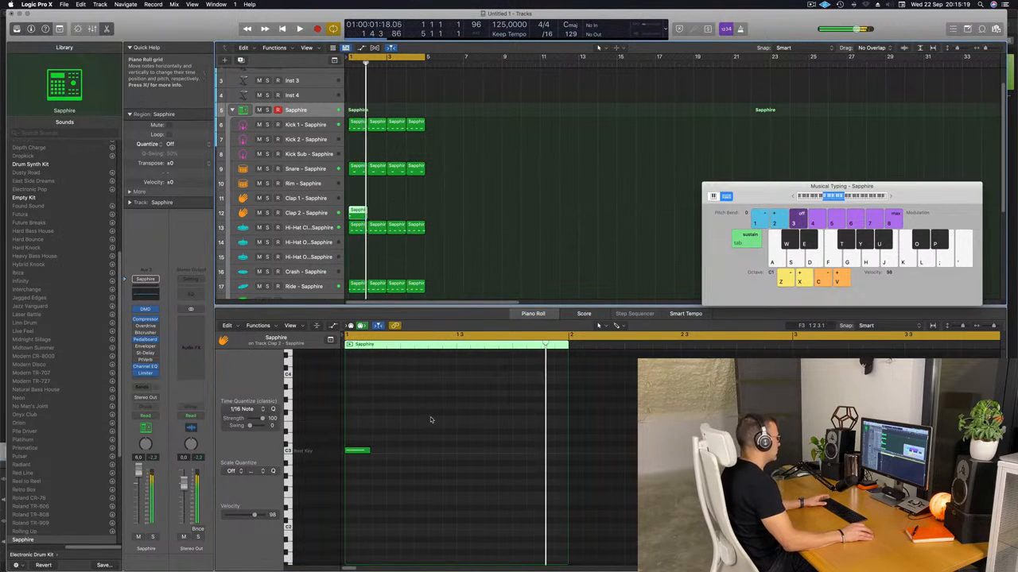
pyautogui.press('space')
pyautogui.press('space')
pyautogui.press('space')
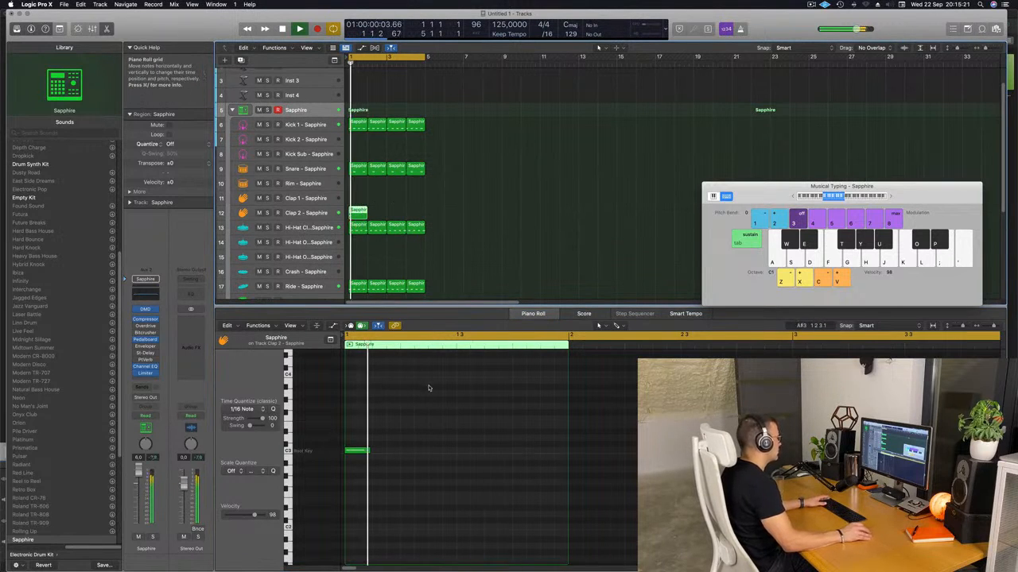
pyautogui.press('space')
pyautogui.press('space')
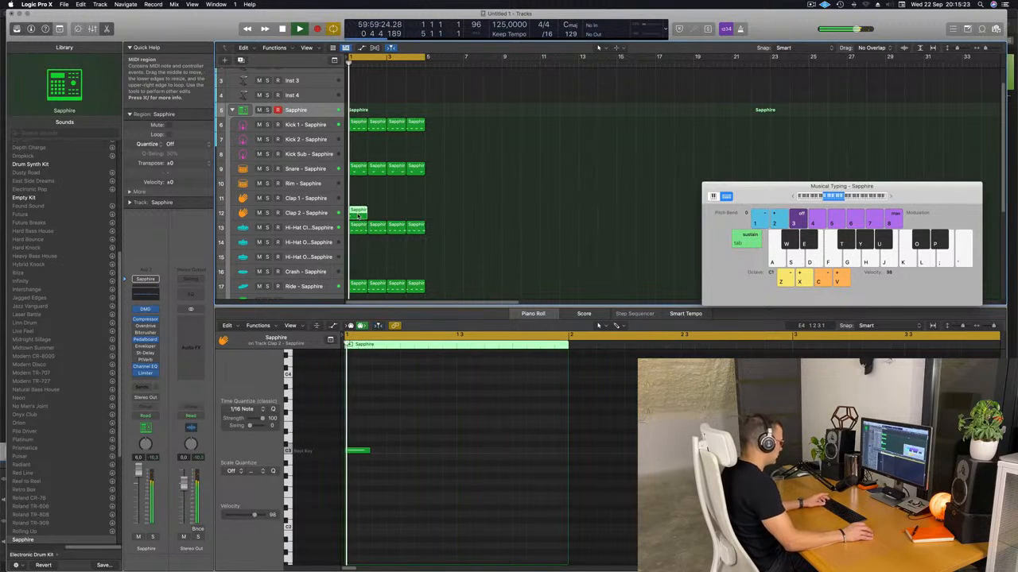
# Repeat the Clap 2 region three times to fill the four bars.
pyautogui.press('super+r')
pyautogui.press('super+r')
pyautogui.press('super+r')
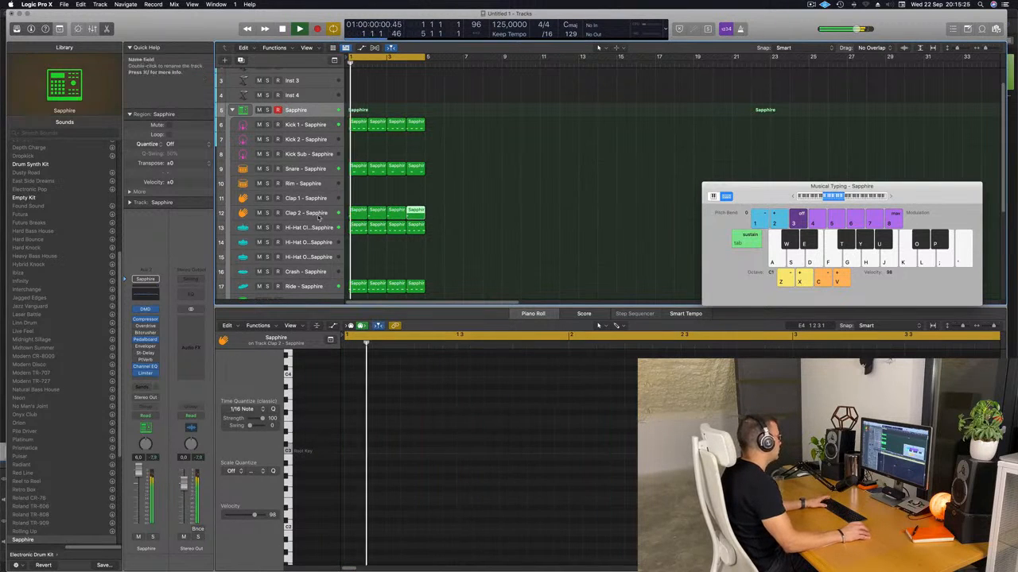
# Select the Clap 2 track and raise its Bus 2 reverb send to about -7.7 dB during playback.
pyautogui.click(308, 213)
pyautogui.press('space')
pyautogui.press('space')
pyautogui.click(157, 376)
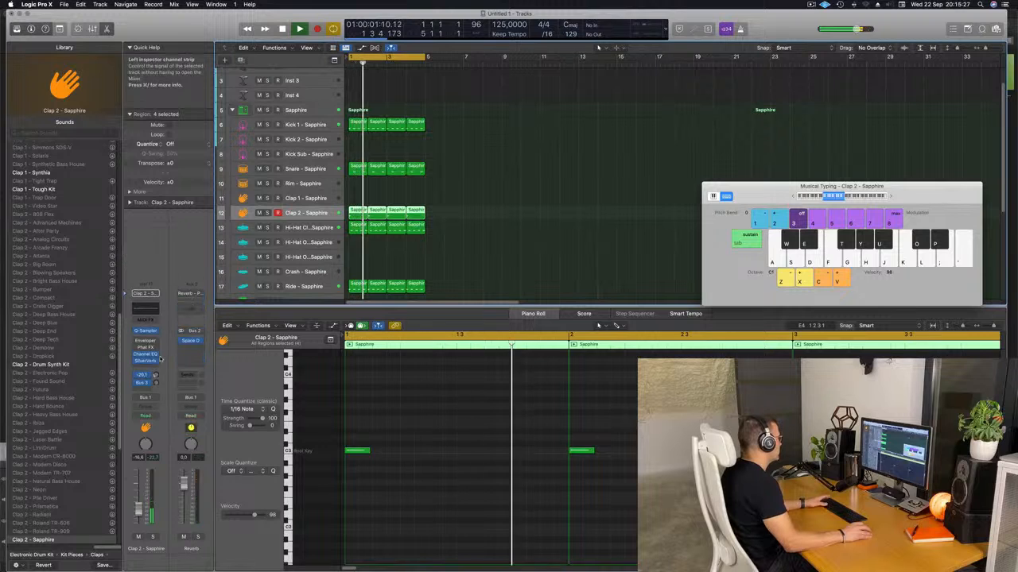
pyautogui.press('space')
pyautogui.press('space')
pyautogui.press('space')
pyautogui.press('space')
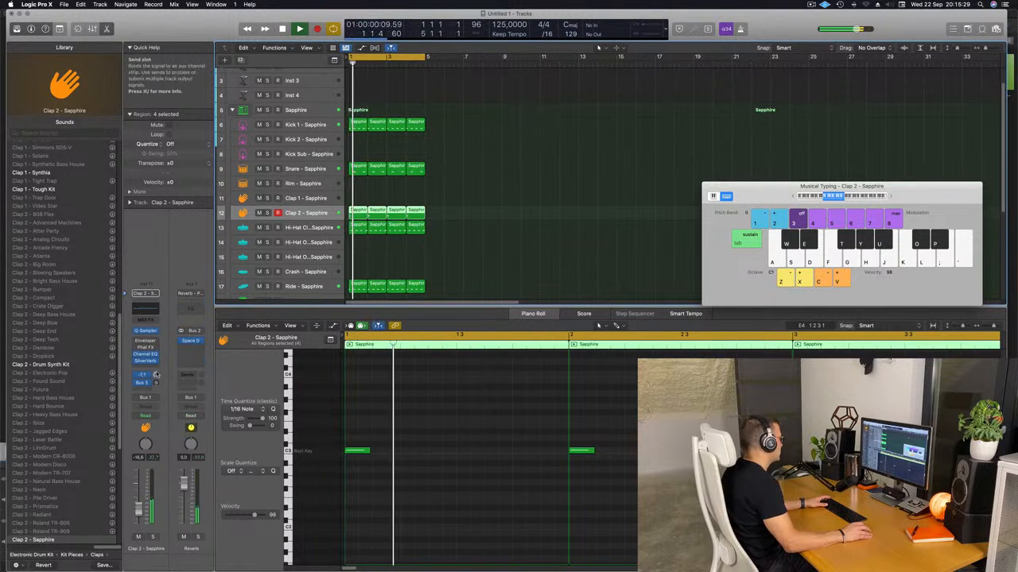
pyautogui.press('space')
pyautogui.press('space')
pyautogui.press('space')
pyautogui.press('space')
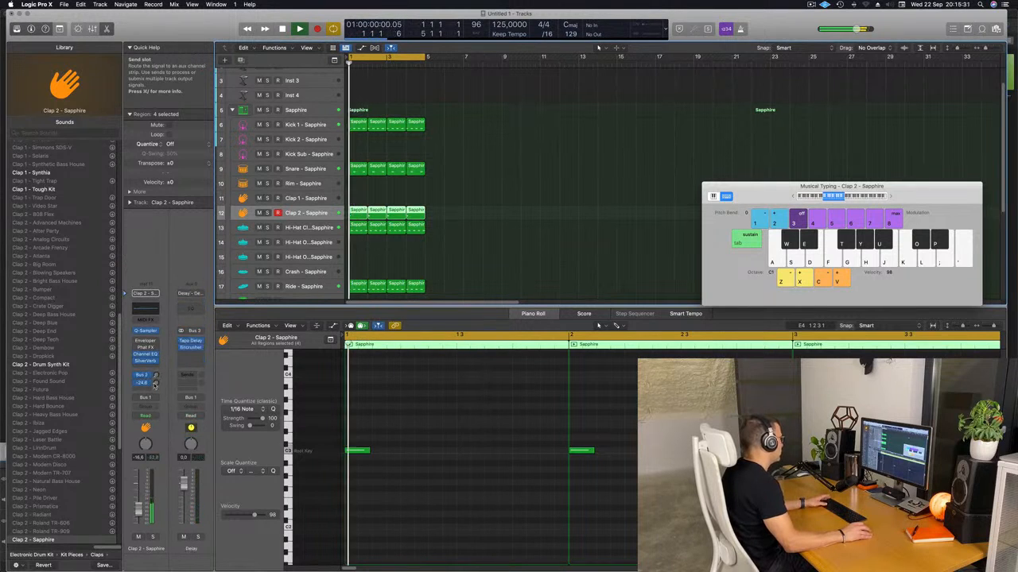
# Bypass SilverVerb on Clap 2, raise its Bus 3 delay send to about -10.3 dB, and deselect the regions.
pyautogui.click(155, 383)
pyautogui.press('space')
pyautogui.press('space')
pyautogui.click(136, 361)
pyautogui.press('space')
pyautogui.press('space')
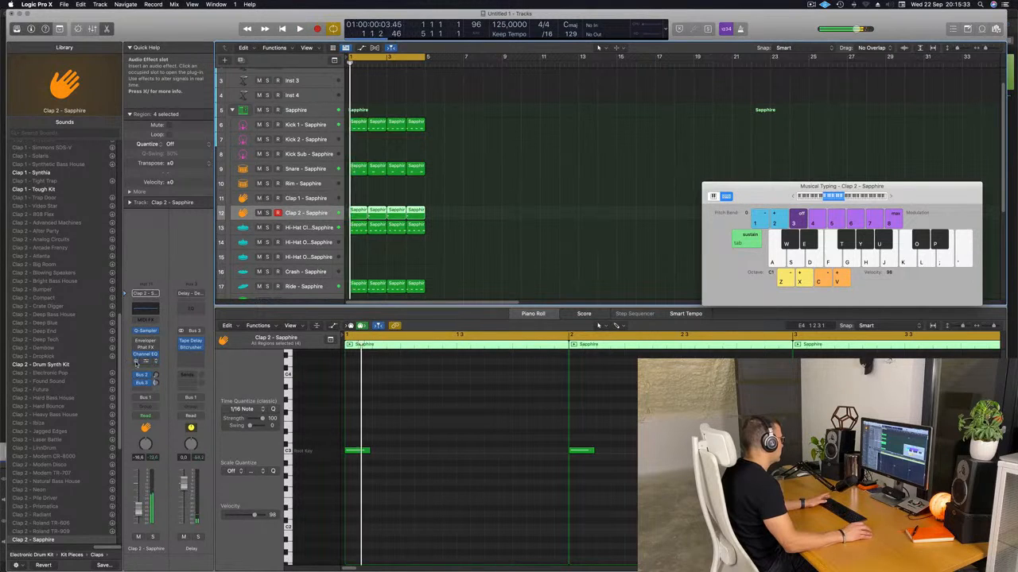
pyautogui.press('space')
pyautogui.press('space')
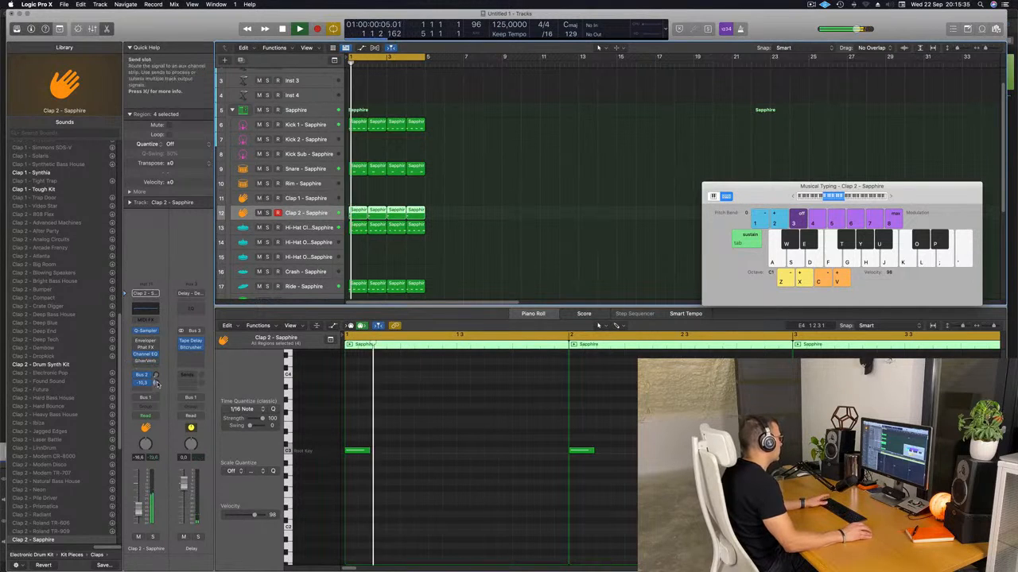
pyautogui.click(419, 254)
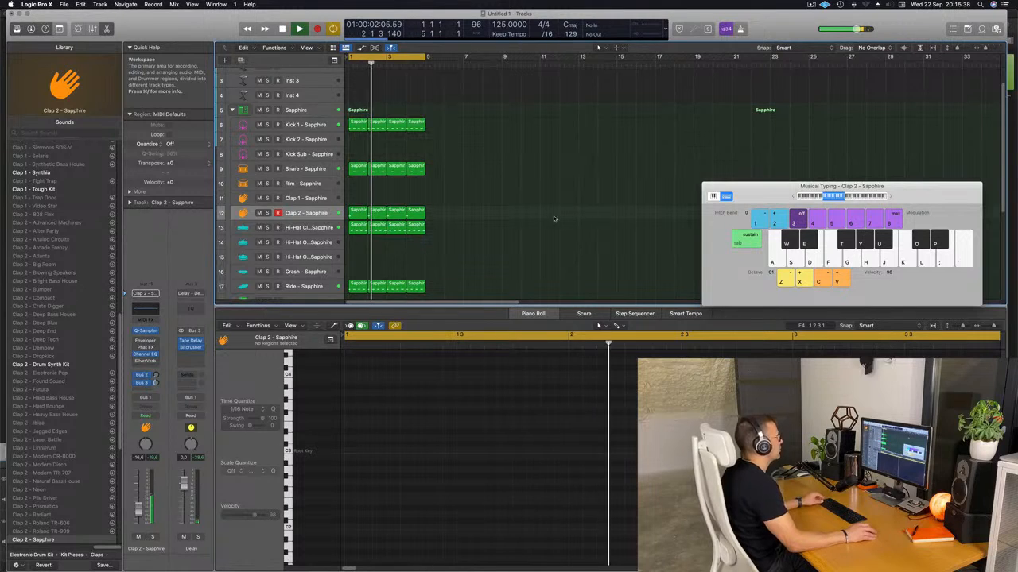
# Delete the Clap 2 regions in bars 2 and 4.
pyautogui.scroll(-1, 390, 172)
pyautogui.click(376, 183)
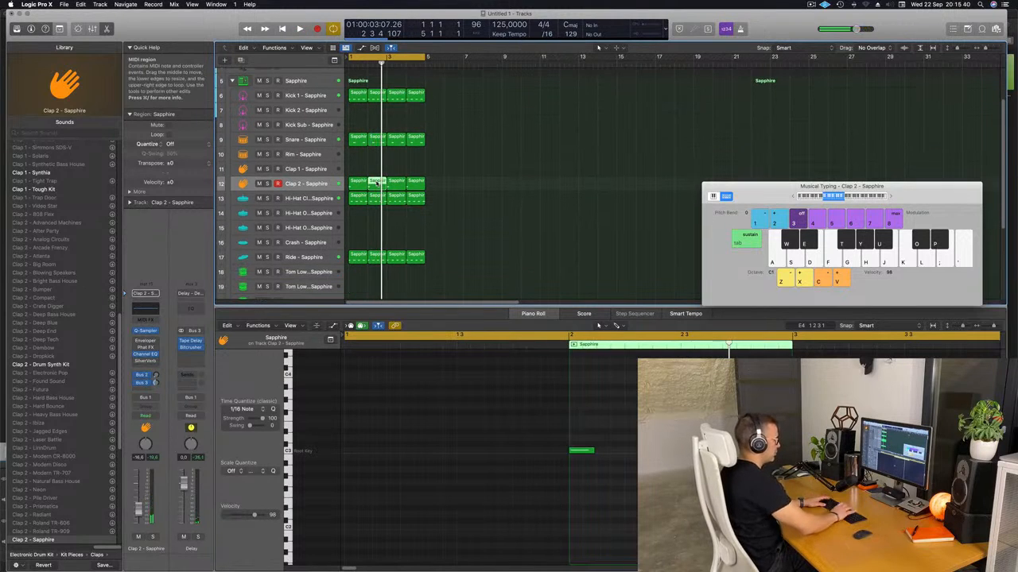
pyautogui.press('Delete')
pyautogui.press('space')
pyautogui.click(415, 184)
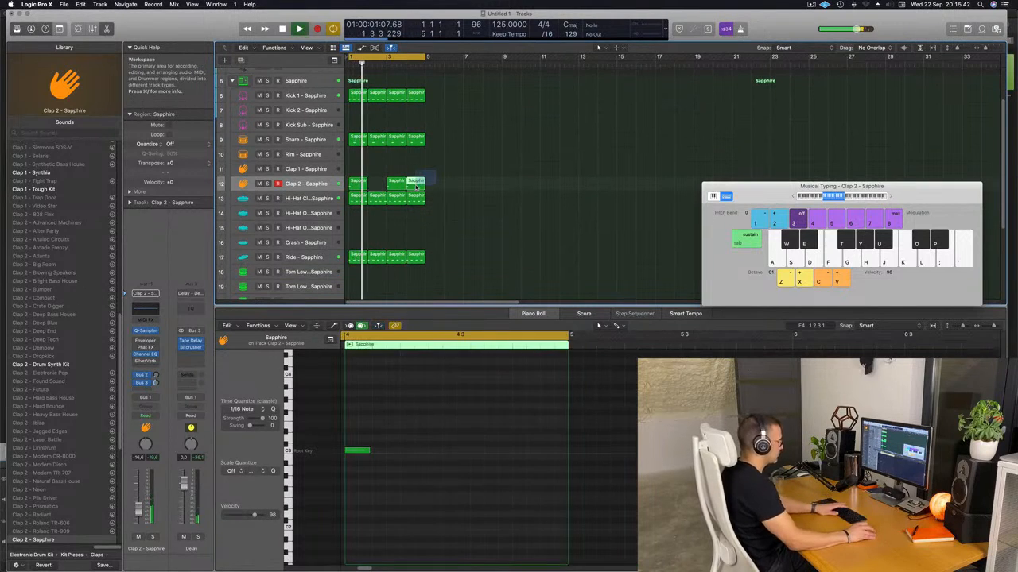
pyautogui.press('Delete')
# Stop playback and copy the bar 1 Clap 2 region to bar 1 of the Crash track.
pyautogui.scroll(-1, 477, 191)
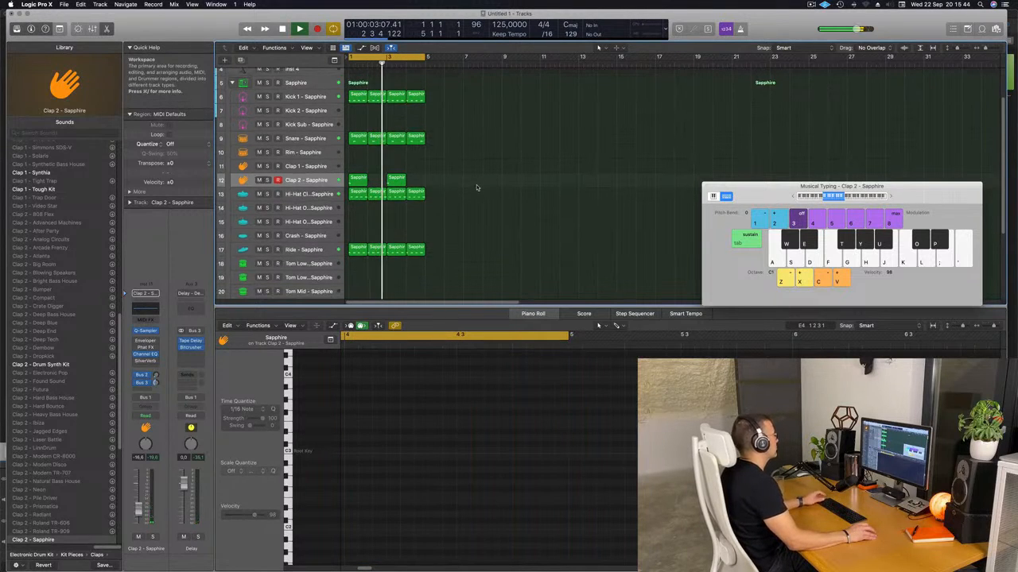
pyautogui.scroll(-4, 470, 192)
pyautogui.scroll(4, 472, 191)
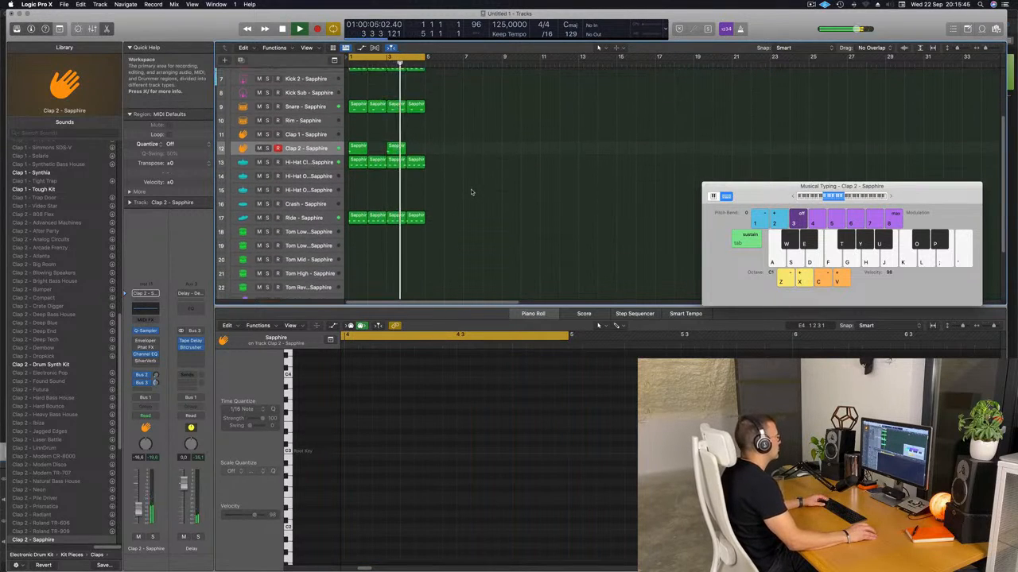
pyautogui.scroll(-1, 470, 191)
pyautogui.press('space')
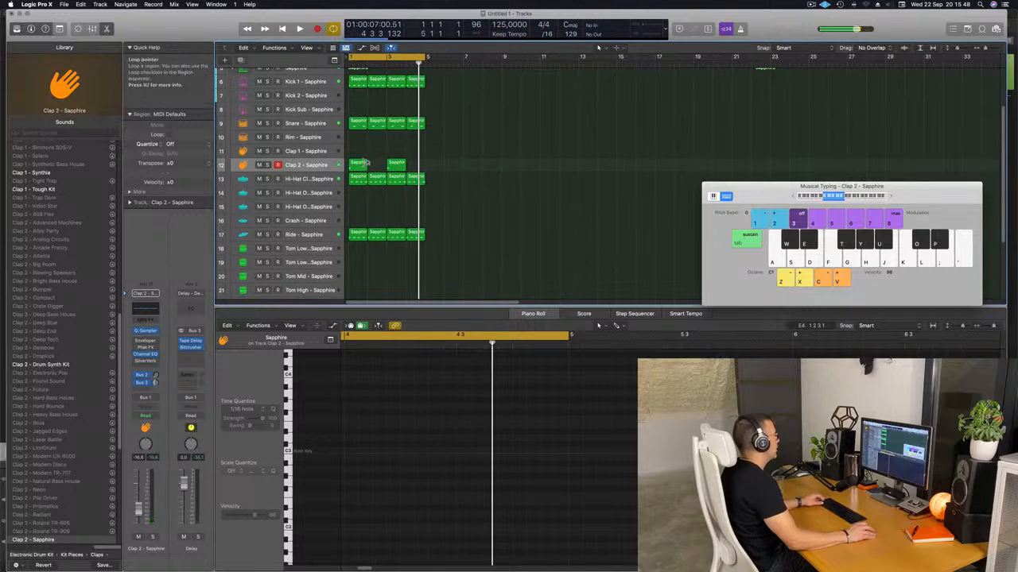
pyautogui.click(357, 166)
pyautogui.moveTo(357, 166); pyautogui.dragTo(399, 223)
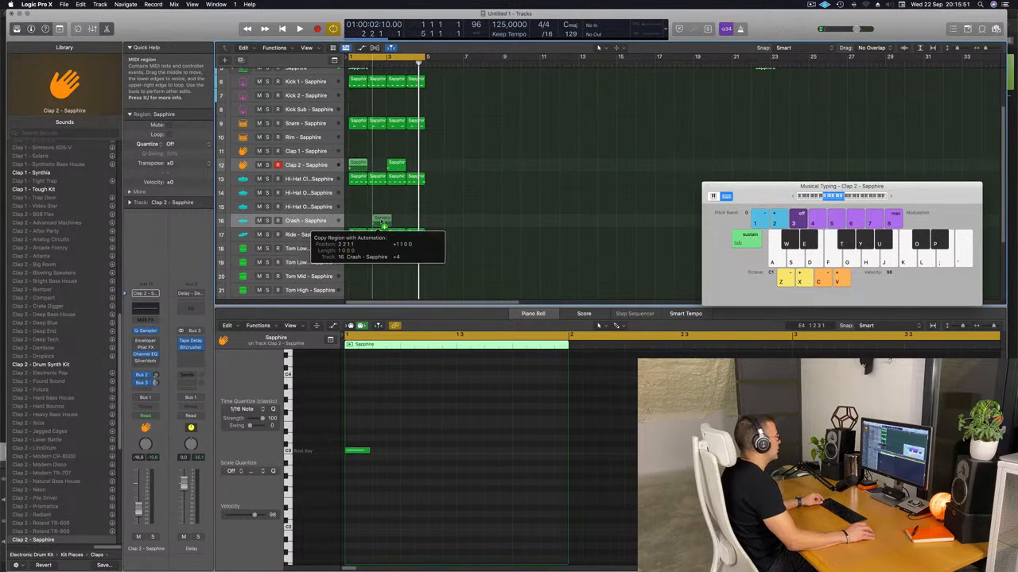
pyautogui.moveTo(353, 228); pyautogui.dragTo(354, 227)
# Play the loop and try transposing the crash note by an octave.
pyautogui.press('space')
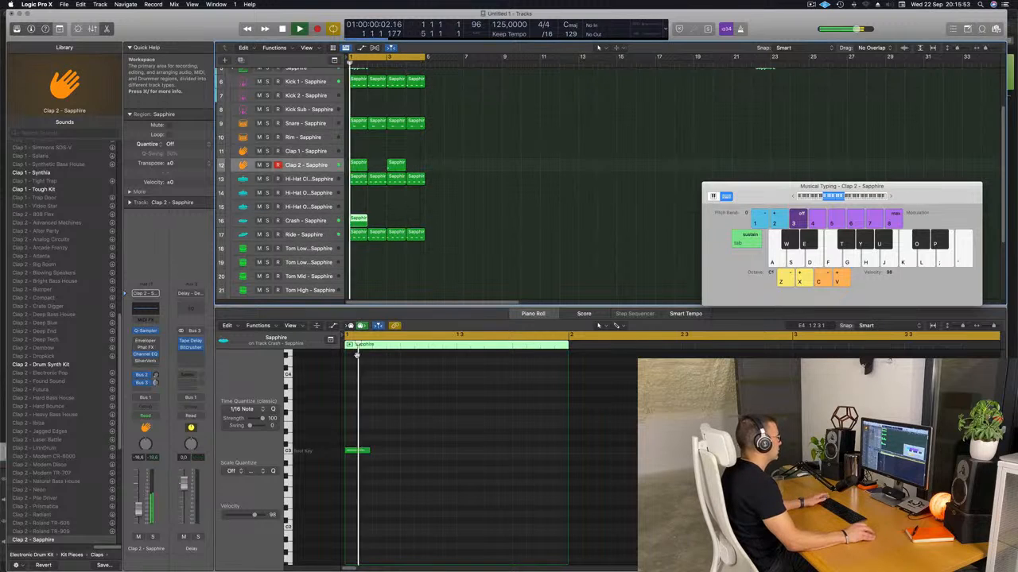
pyautogui.moveTo(360, 427); pyautogui.dragTo(381, 473)
pyautogui.press('space')
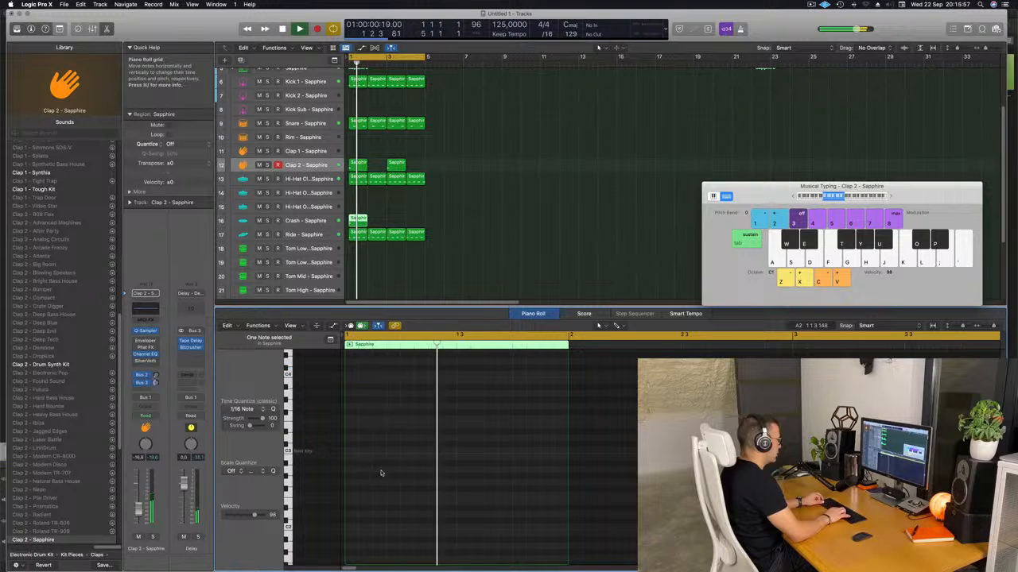
pyautogui.hotkey('alt', 'shift', 'Down')
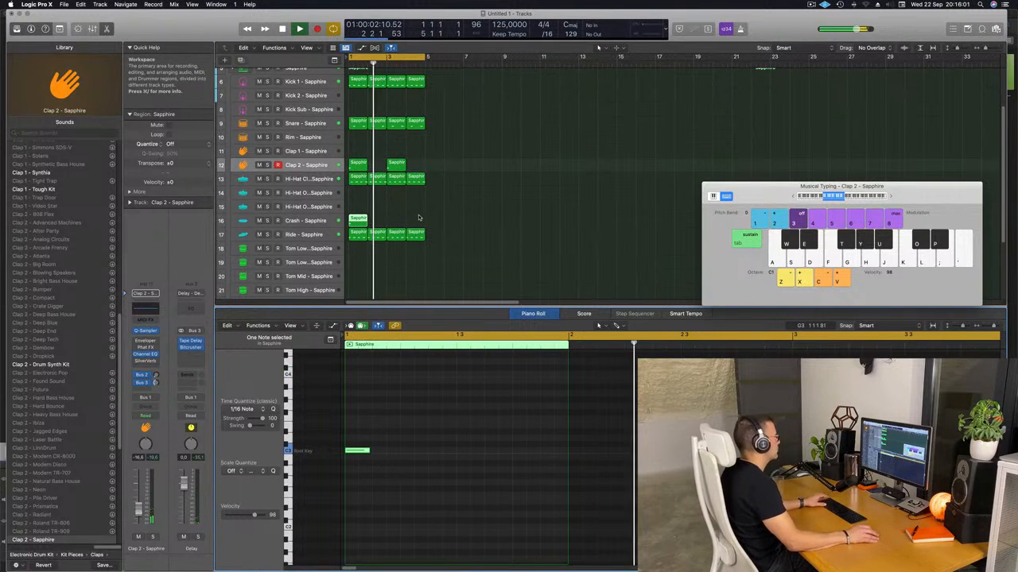
# Copy the bar 1 Ride region to bar 1 of the first Tom Low track.
pyautogui.scroll(-3, 458, 227)
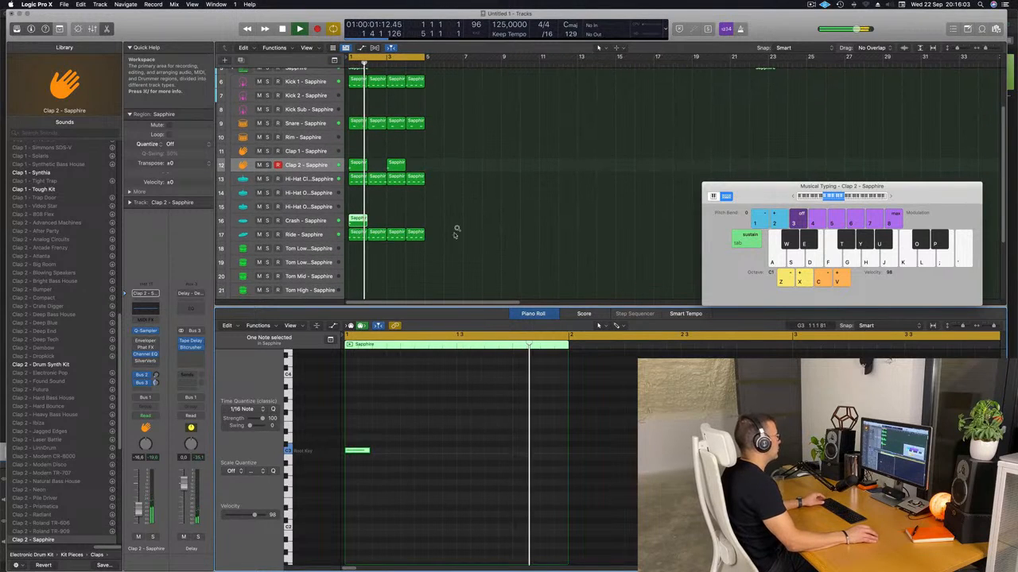
pyautogui.scroll(-2, 436, 240)
pyautogui.click(357, 197)
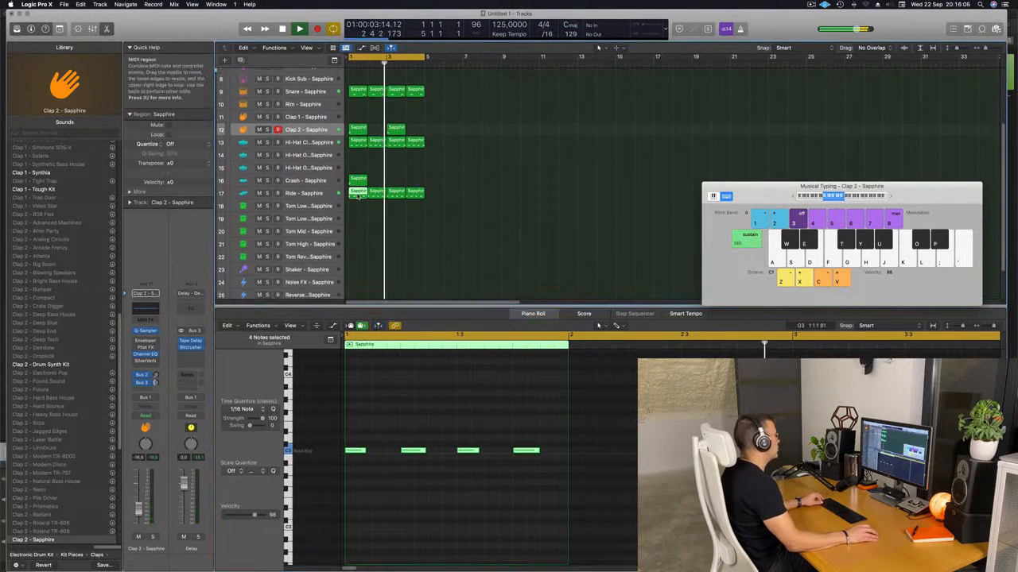
pyautogui.moveTo(357, 197); pyautogui.dragTo(358, 206)
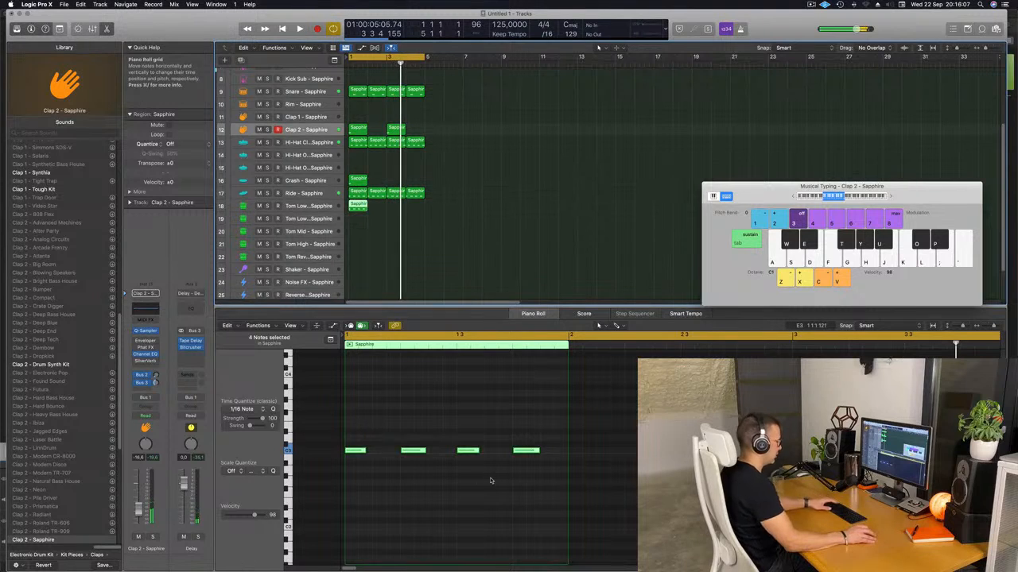
# Delete the first three tom notes and shift the remaining beat 4 note half a beat later.
pyautogui.moveTo(351, 428); pyautogui.dragTo(493, 480)
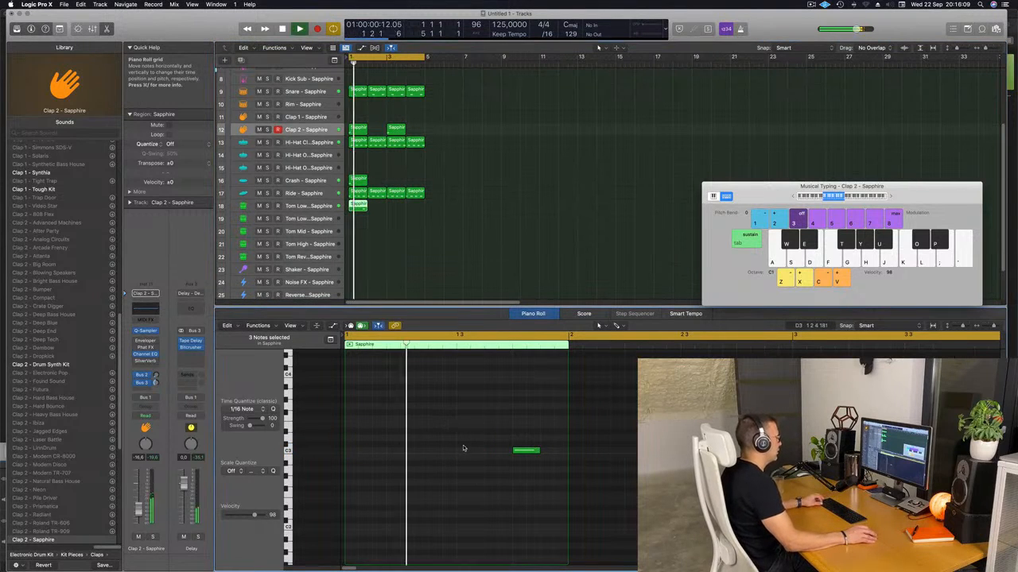
pyautogui.scroll(1, 463, 447)
pyautogui.scroll(-3, 465, 448)
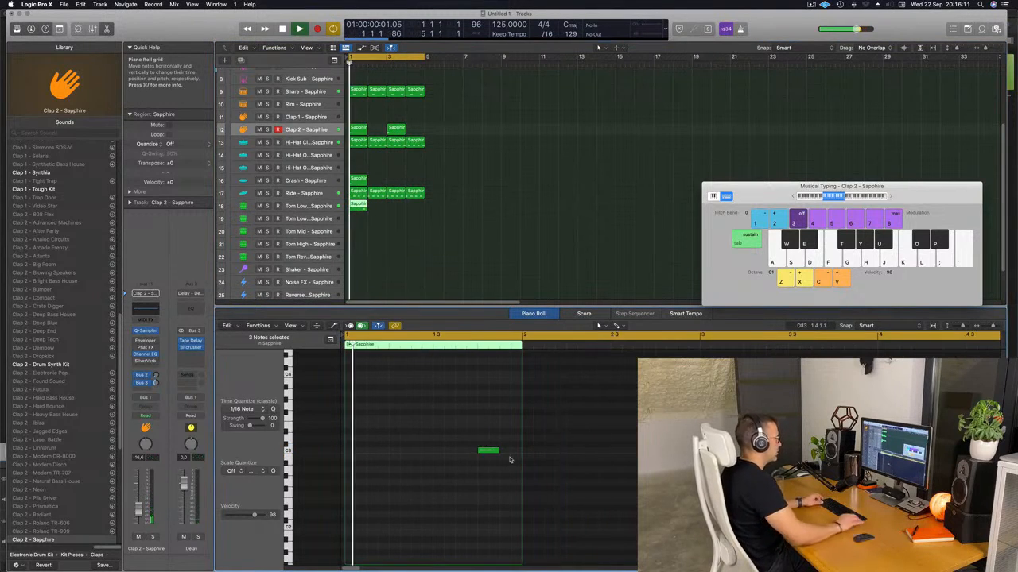
pyautogui.moveTo(479, 434); pyautogui.dragTo(511, 461)
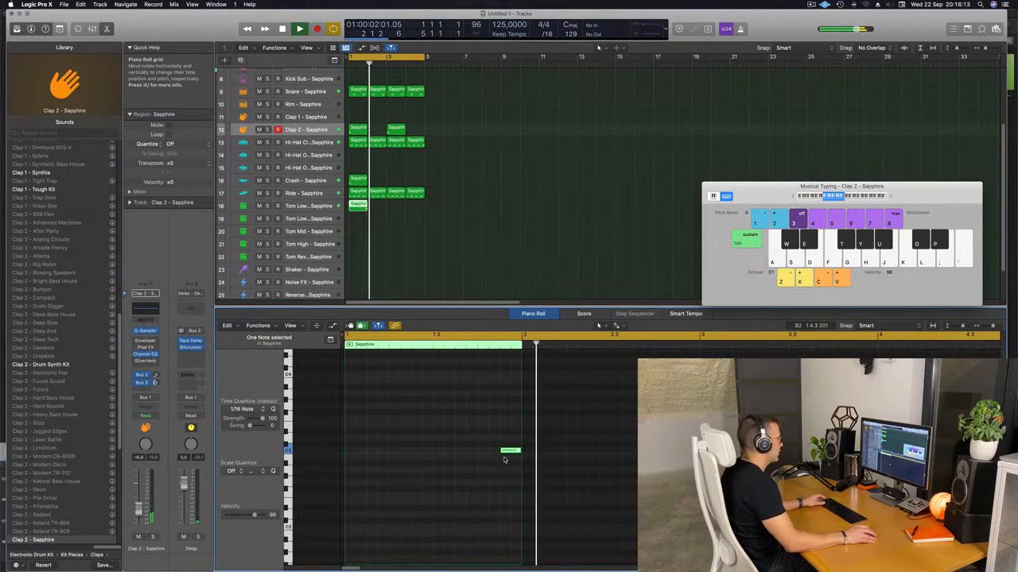
pyautogui.scroll(-3, 438, 451)
pyautogui.scroll(-4, 439, 449)
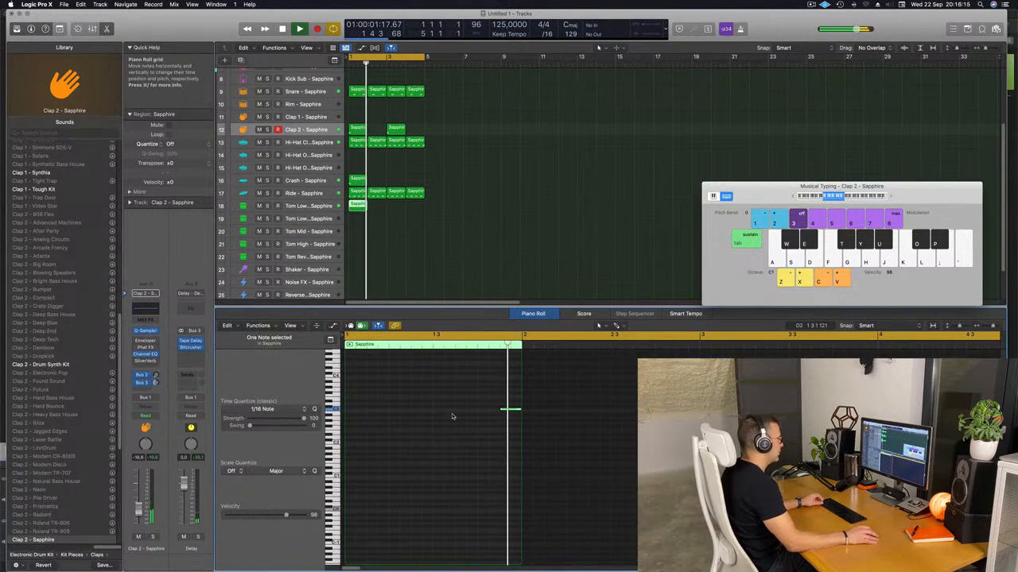
# Transpose the remaining tom note in bar 1 down by one octave and stop playback.
pyautogui.moveTo(470, 392); pyautogui.dragTo(521, 423)
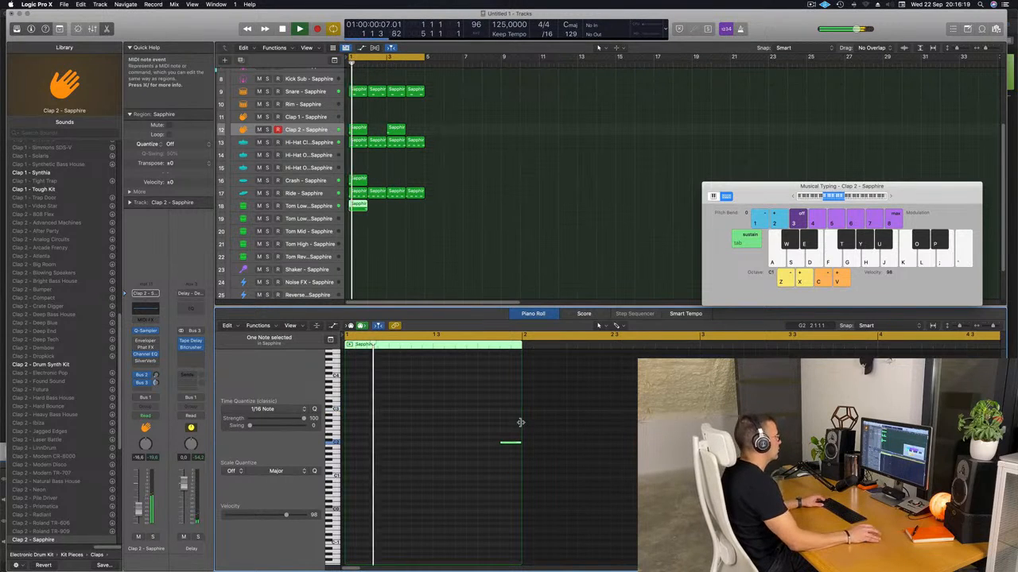
pyautogui.scroll(2, 480, 259)
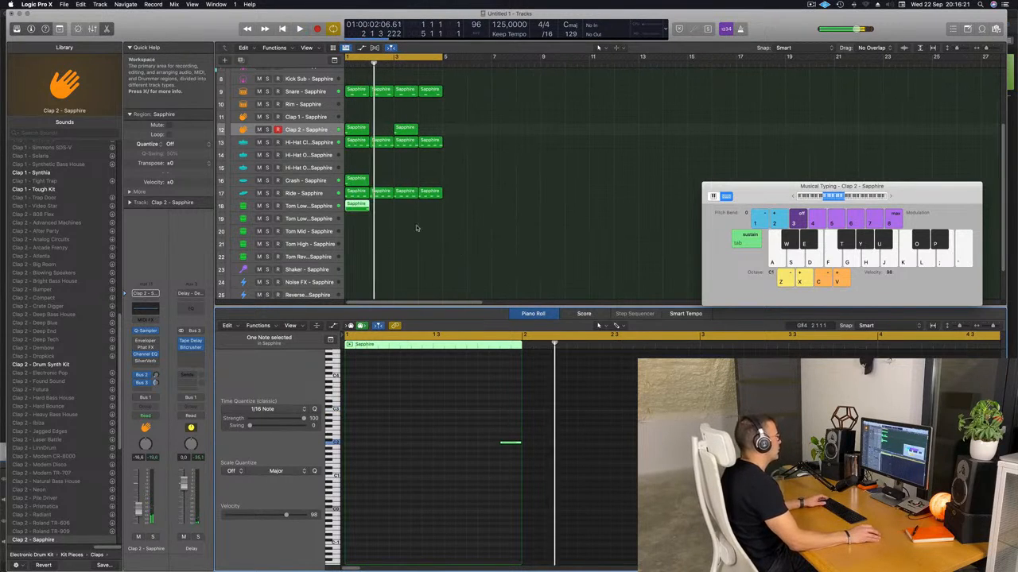
pyautogui.press('space')
# Repeat the edited bar 1 Tom Low region so it fills bars 2 to 4, and play the loop.
pyautogui.moveTo(415, 228); pyautogui.dragTo(346, 211)
pyautogui.press('super+r')
pyautogui.press('super+r')
pyautogui.press('super+r')
pyautogui.press('super+r')
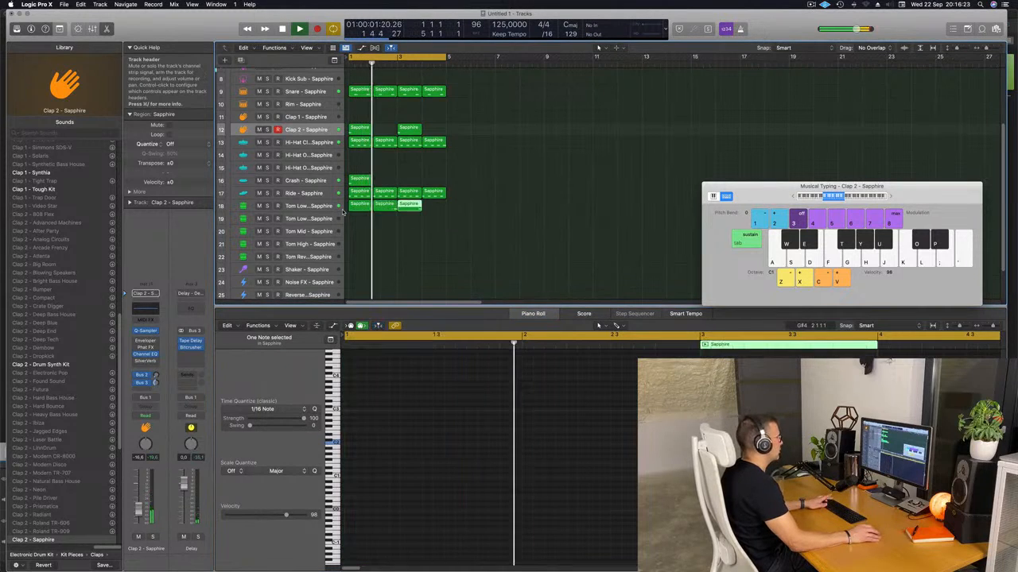
pyautogui.press('Delete')
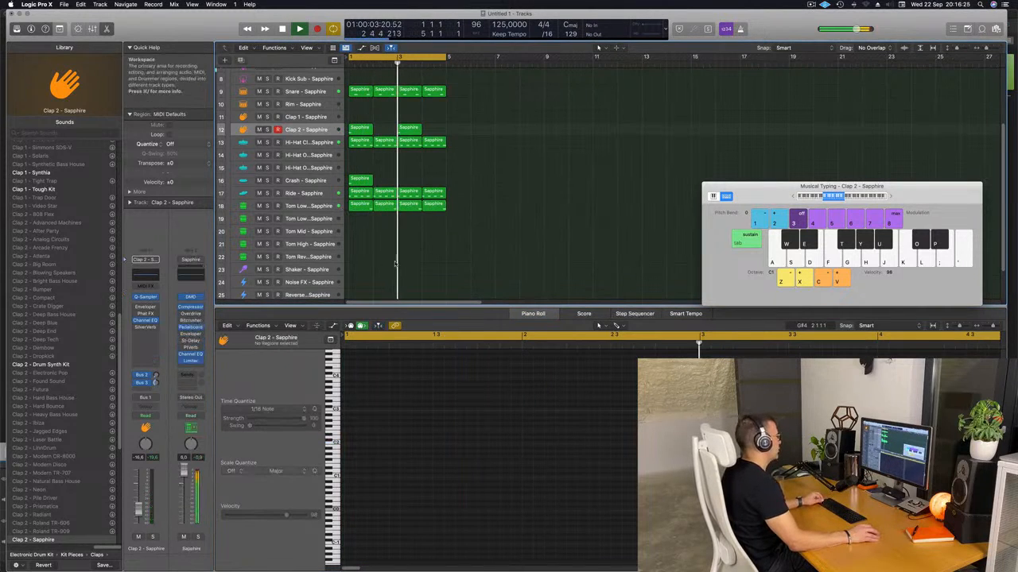
pyautogui.scroll(-3, 382, 260)
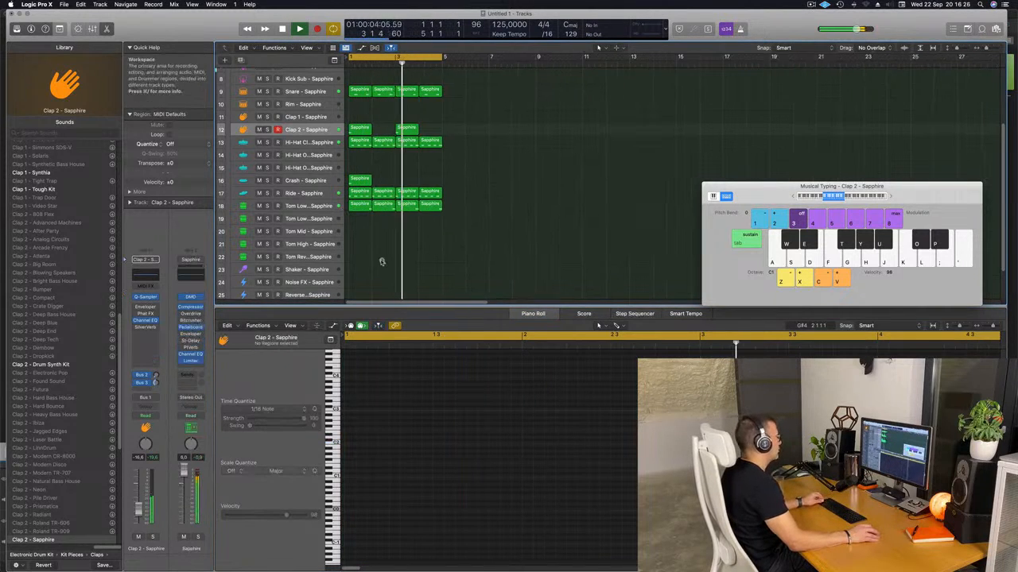
# Select the first Tom Low track, hide the Library and zoom in on the arrangement.
pyautogui.click(316, 207)
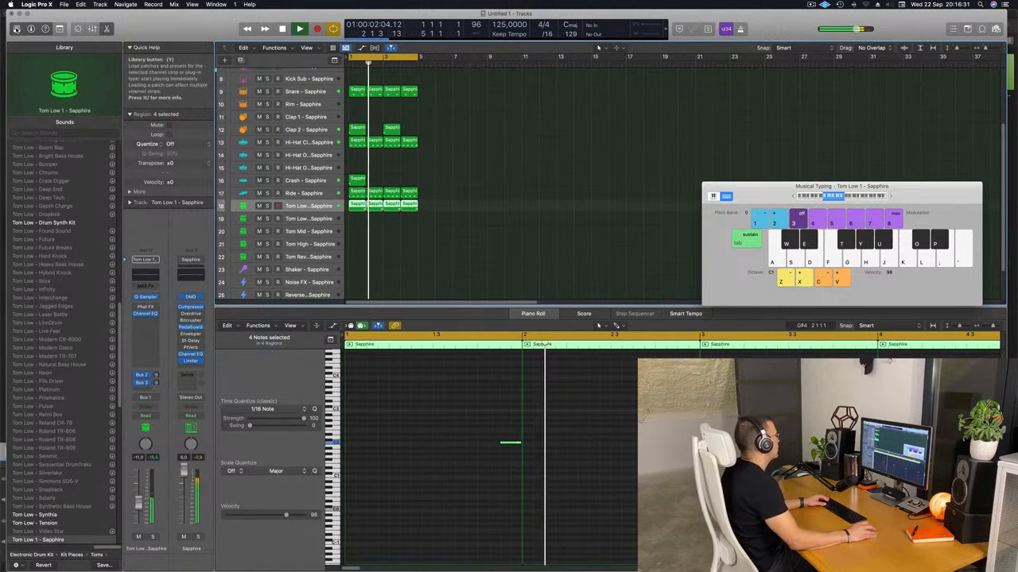
pyautogui.press('y')
pyautogui.scroll(1, 390, 165)
pyautogui.press('super+Right')
pyautogui.press('super+Right')
pyautogui.press('super+Right')
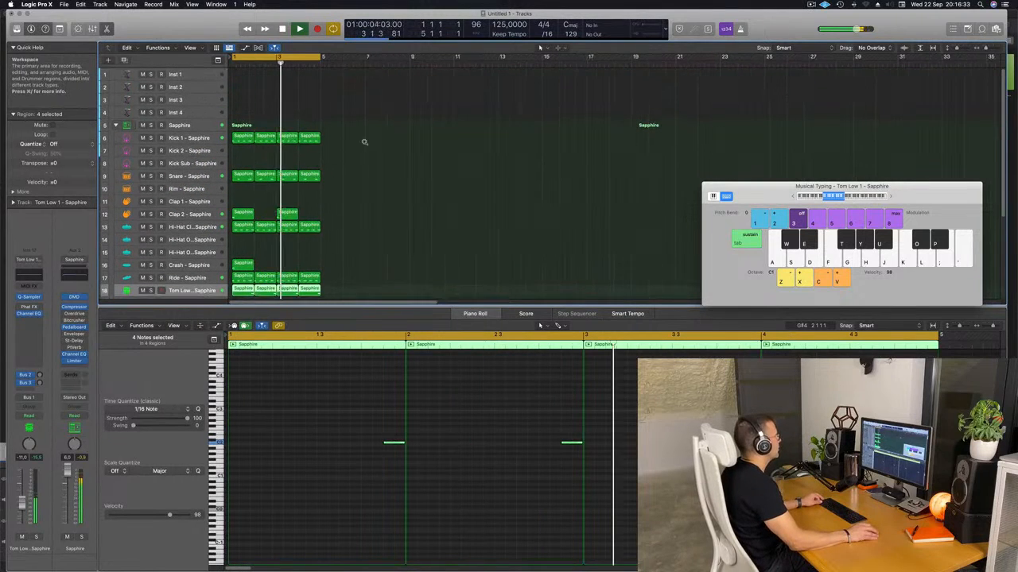
# Select the Inst 1 track, enlarge its height and open its Alchemy instrument.
pyautogui.click(199, 76)
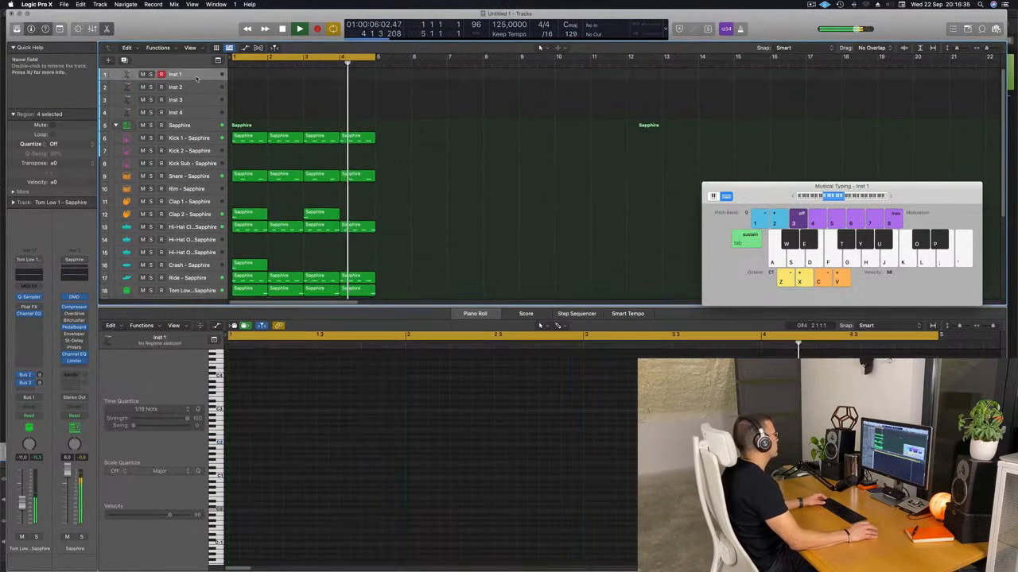
pyautogui.moveTo(199, 80); pyautogui.dragTo(199, 119)
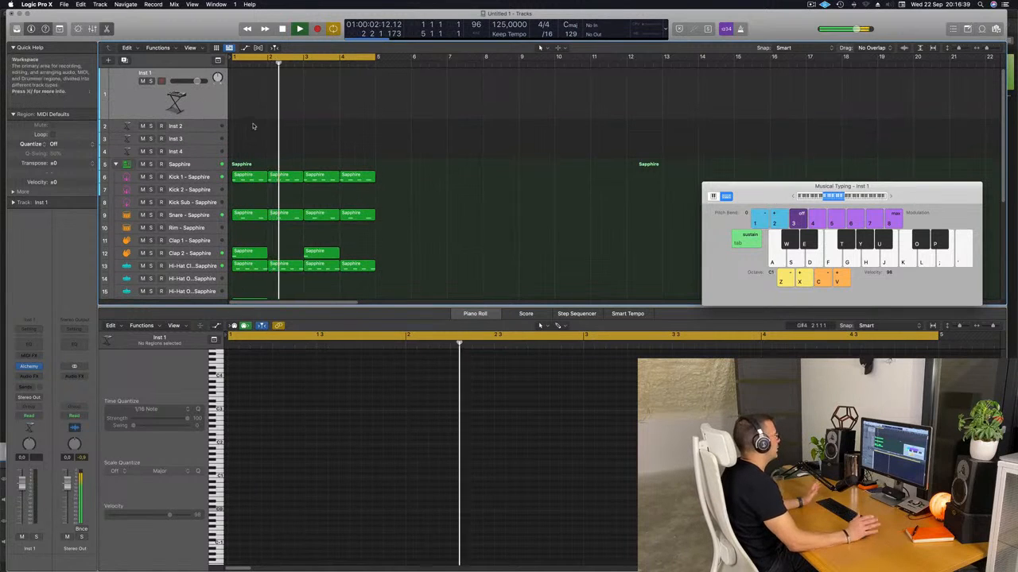
pyautogui.click(30, 366)
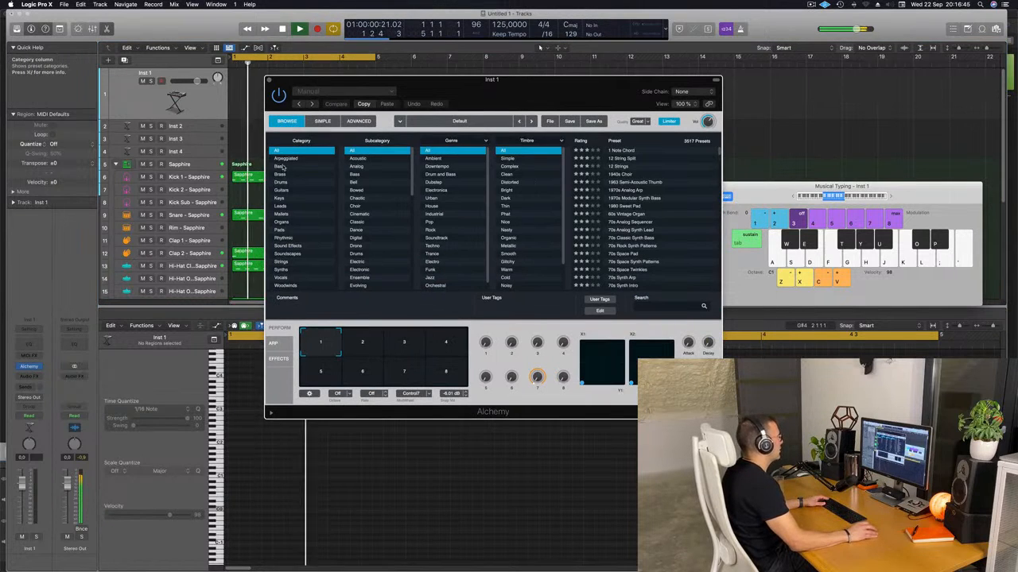
# Search Alchemy's Bass presets for "acid", load Classic Acid Patterns after rescanning the presets, and choose the Driven snapshot.
pyautogui.click(280, 166)
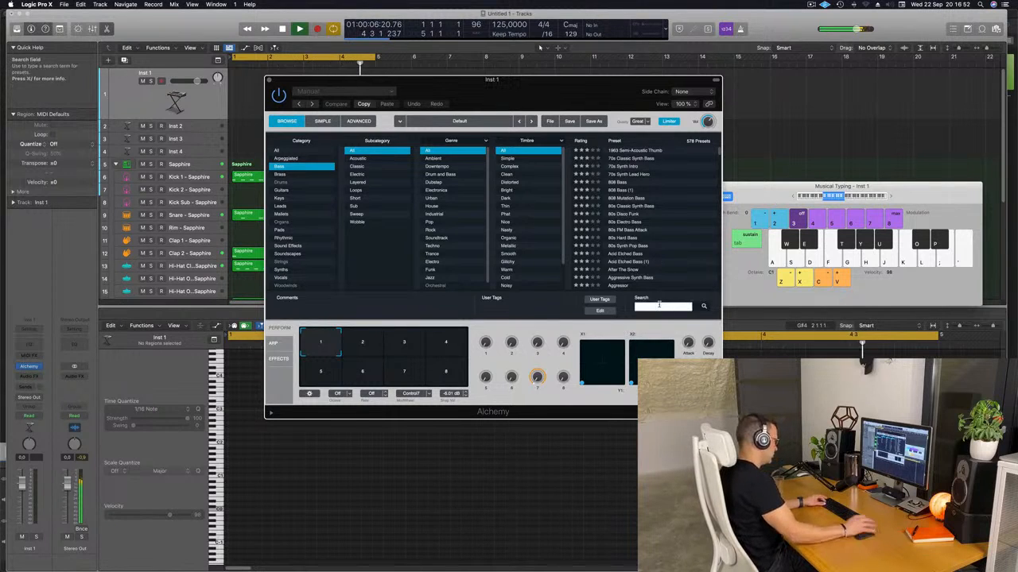
pyautogui.write('acid')
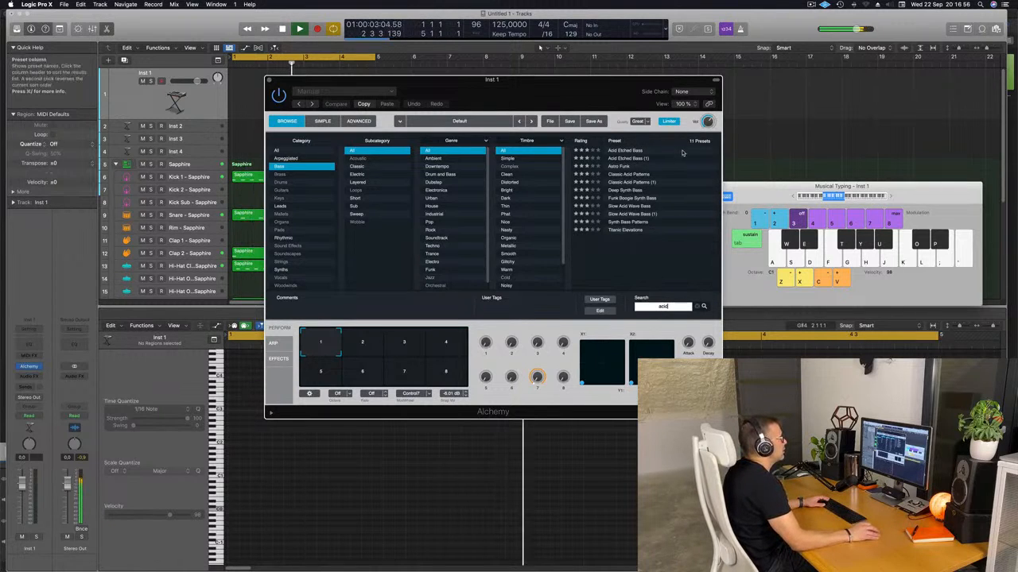
pyautogui.click(636, 175)
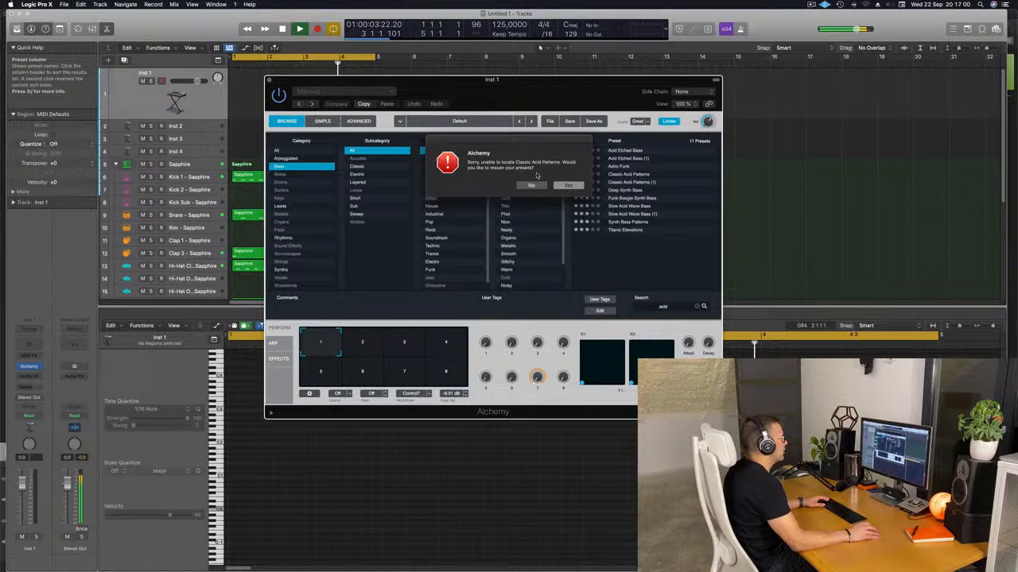
pyautogui.click(569, 186)
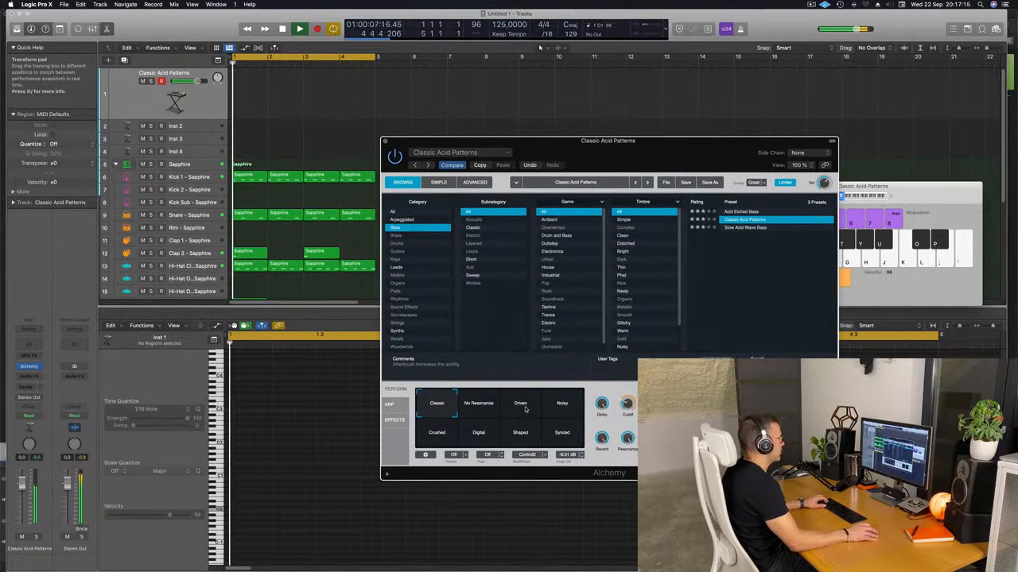
pyautogui.click(523, 407)
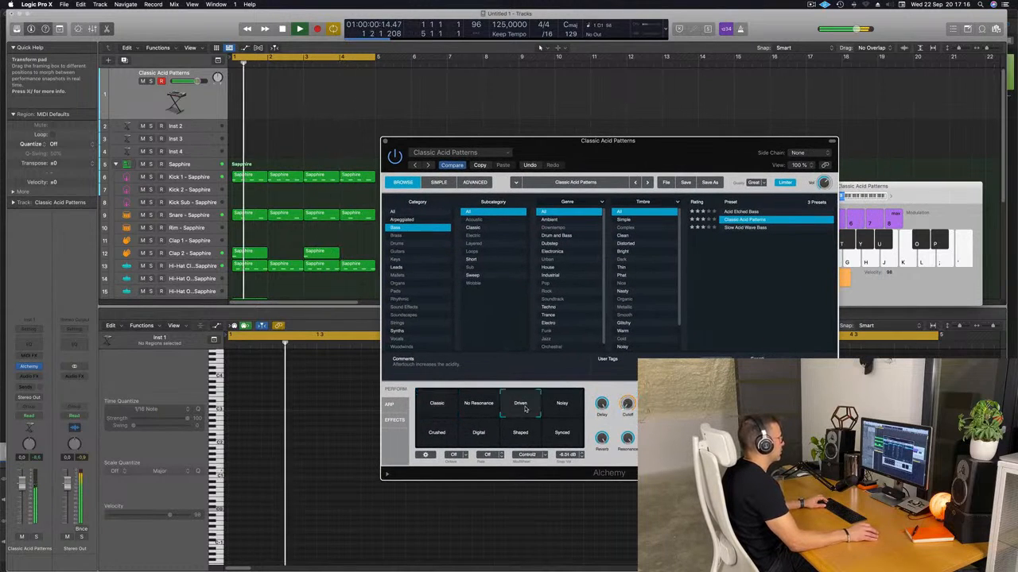
# Record a one-bar bass part on the Classic Acid Patterns track and move its region to bar 1.
pyautogui.click(198, 105)
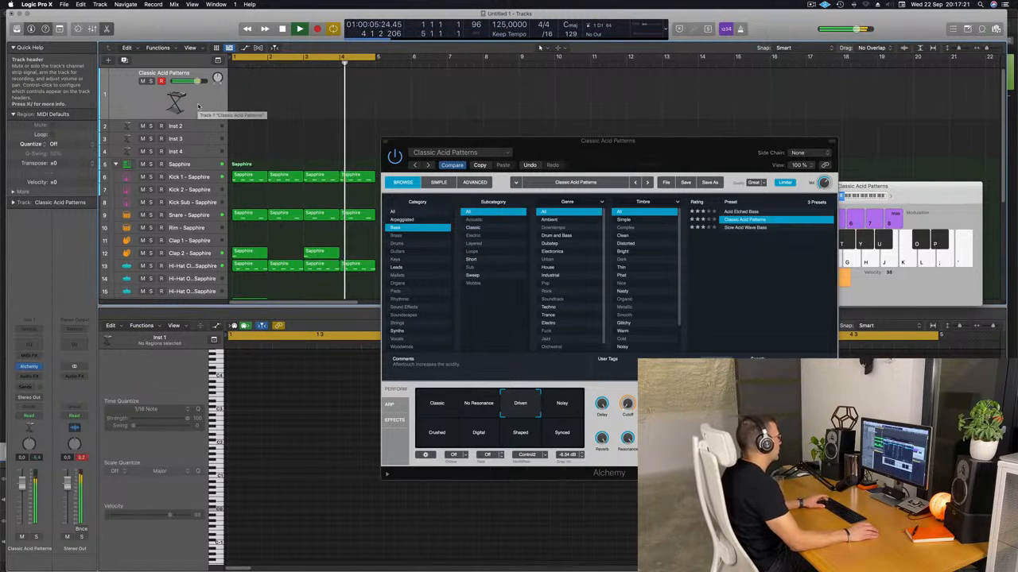
pyautogui.press('r')
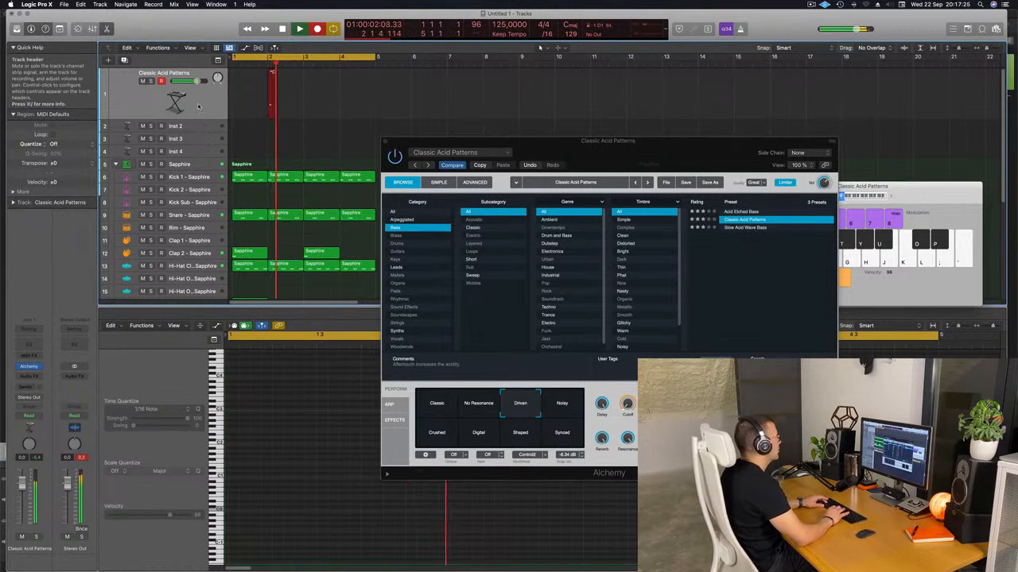
pyautogui.press('space')
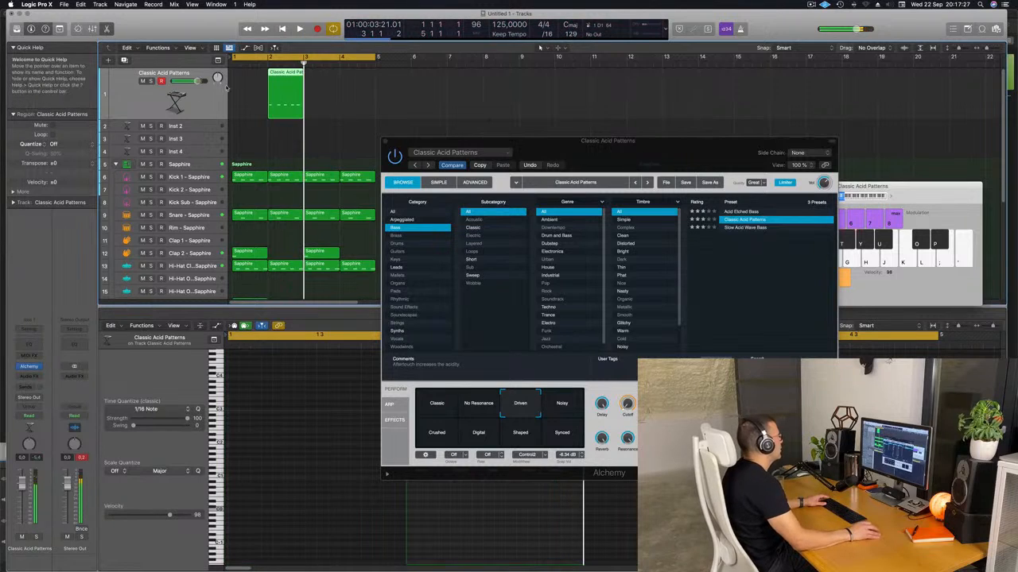
pyautogui.moveTo(296, 73); pyautogui.dragTo(260, 73)
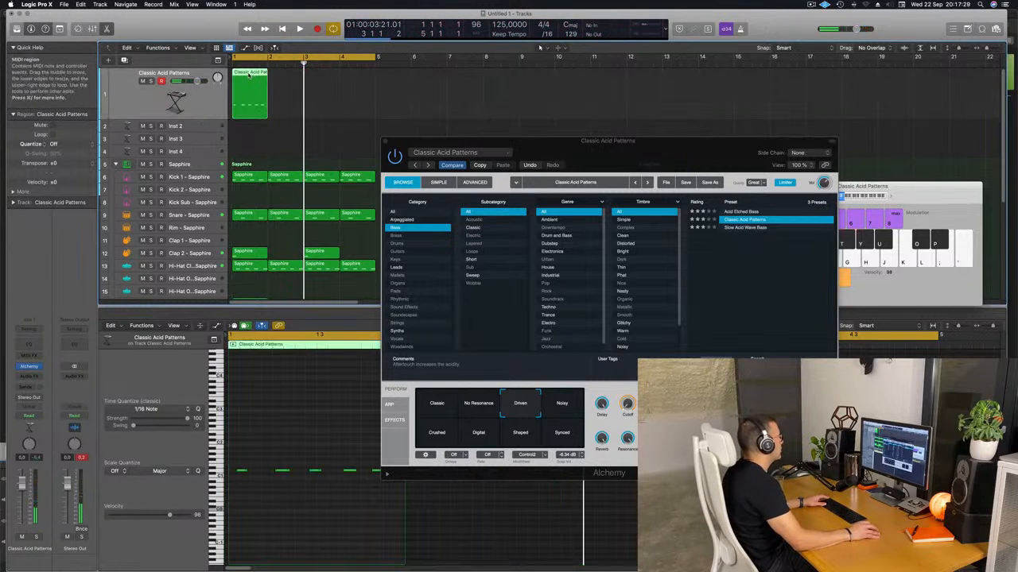
pyautogui.press('e')
pyautogui.press('e')
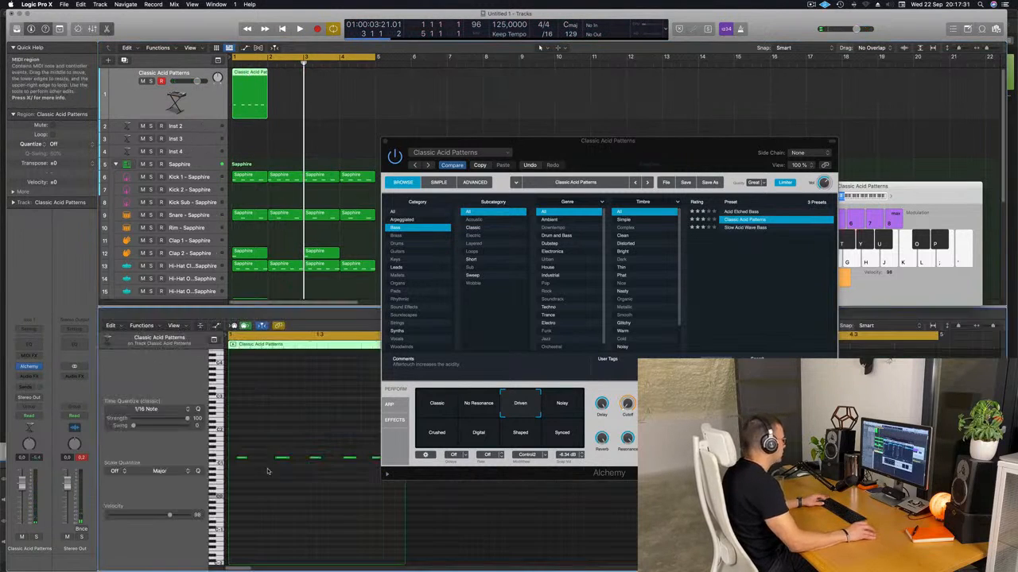
# Quantize the five acid bass notes to 1/16 notes and repeat the bar 1 region through bar 4.
pyautogui.press('super+Right')
pyautogui.press('space')
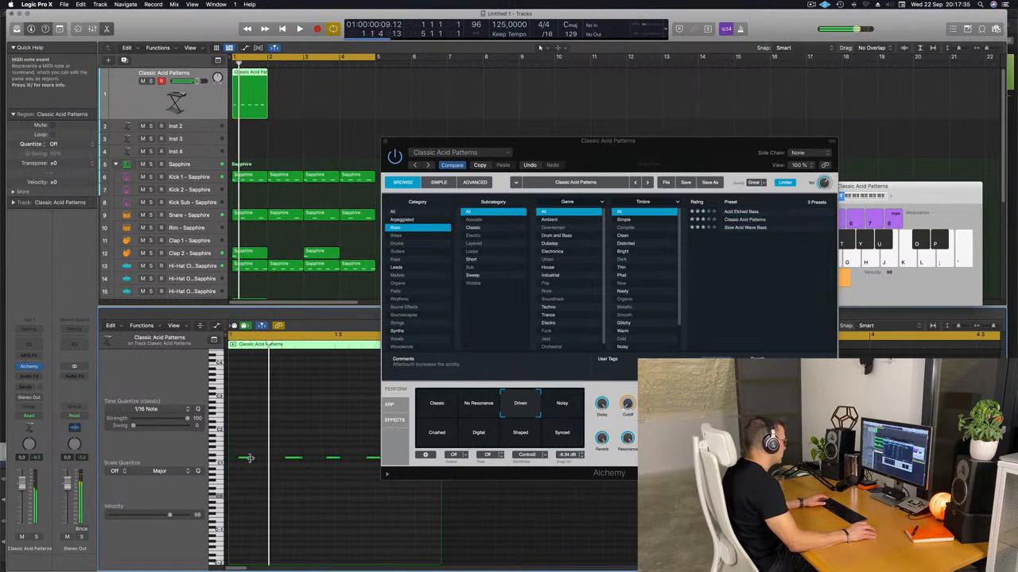
pyautogui.click(247, 459)
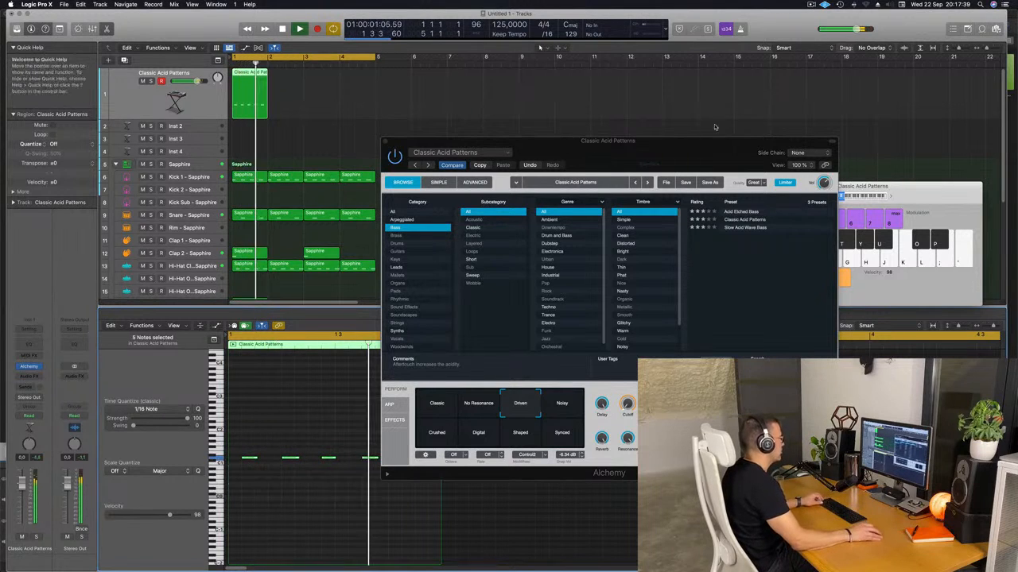
pyautogui.moveTo(510, 211); pyautogui.dragTo(695, 171)
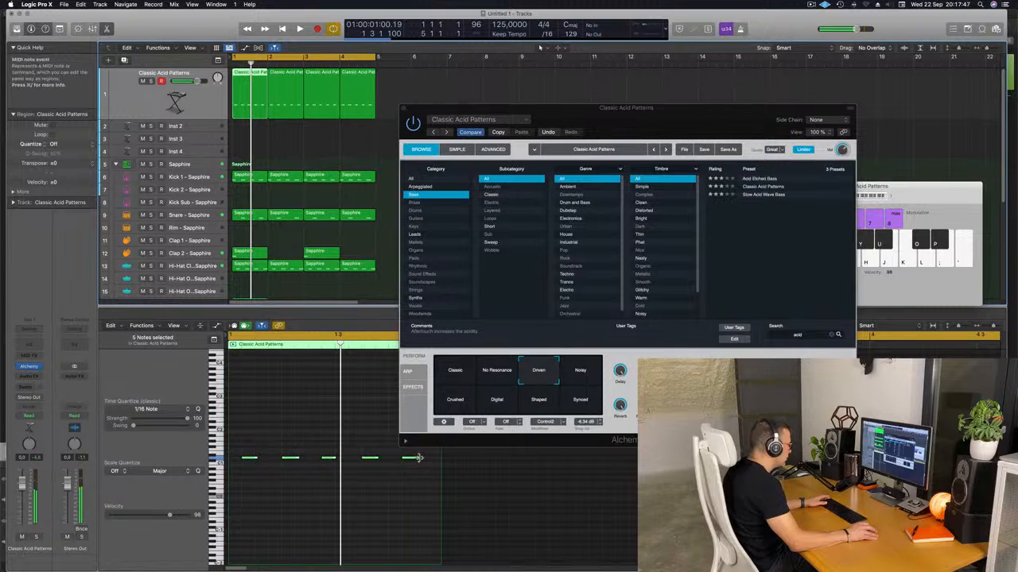
# Lengthen the last acid bass note in the bar 1 region so it reaches the end of the bar.
pyautogui.click(423, 462)
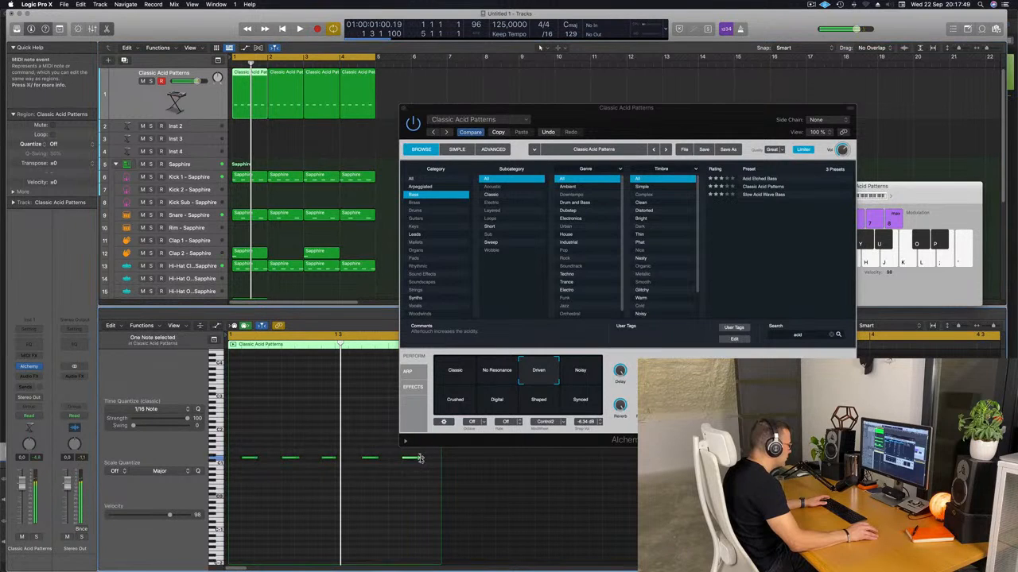
pyautogui.press('space')
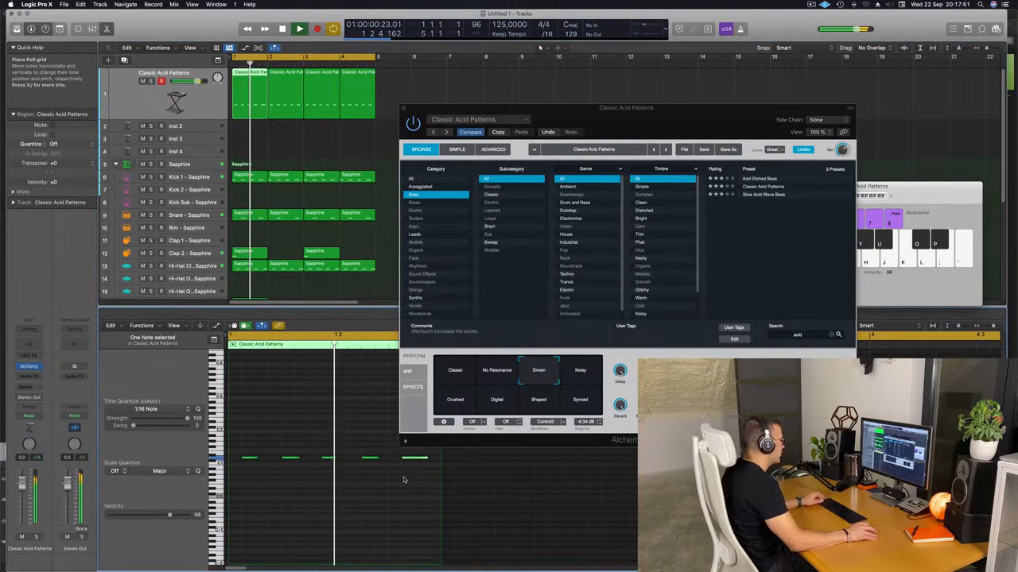
pyautogui.press('super+Left')
pyautogui.moveTo(373, 458); pyautogui.dragTo(384, 459)
pyautogui.press('super+Left')
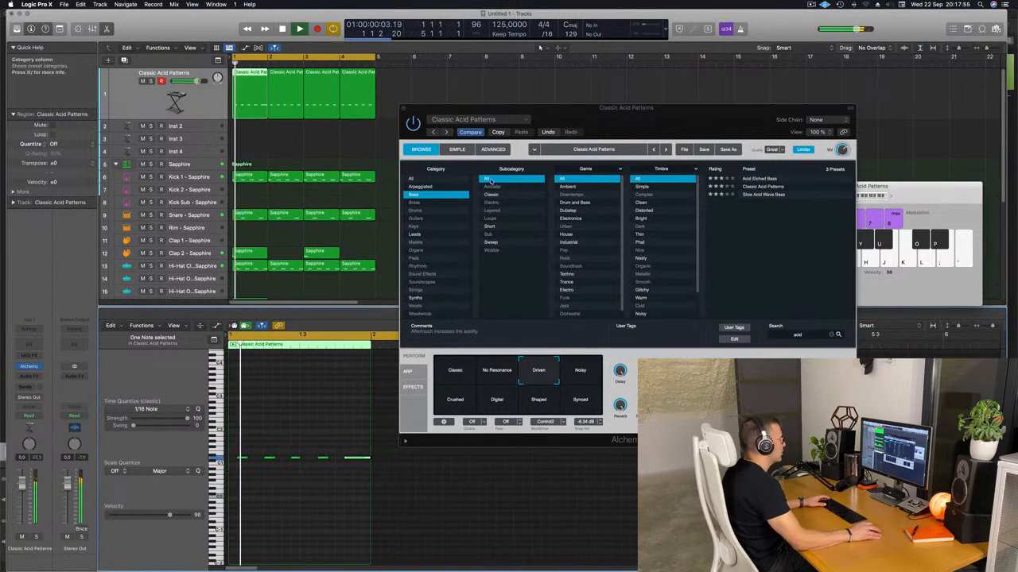
# Close the Alchemy window and replace the acid copies in bars 2 to 4 with repeats of the edited bar 1 region.
pyautogui.moveTo(403, 109); pyautogui.dragTo(291, 126)
pyautogui.click(426, 104)
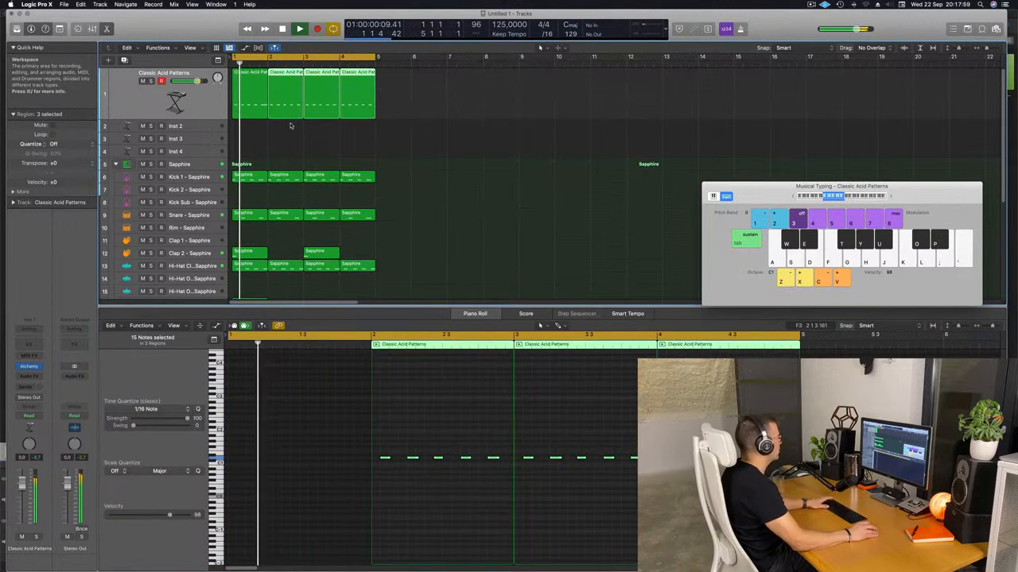
pyautogui.press('Delete')
pyautogui.click(256, 108)
pyautogui.press('super+r')
pyautogui.press('super+r')
pyautogui.press('super+r')
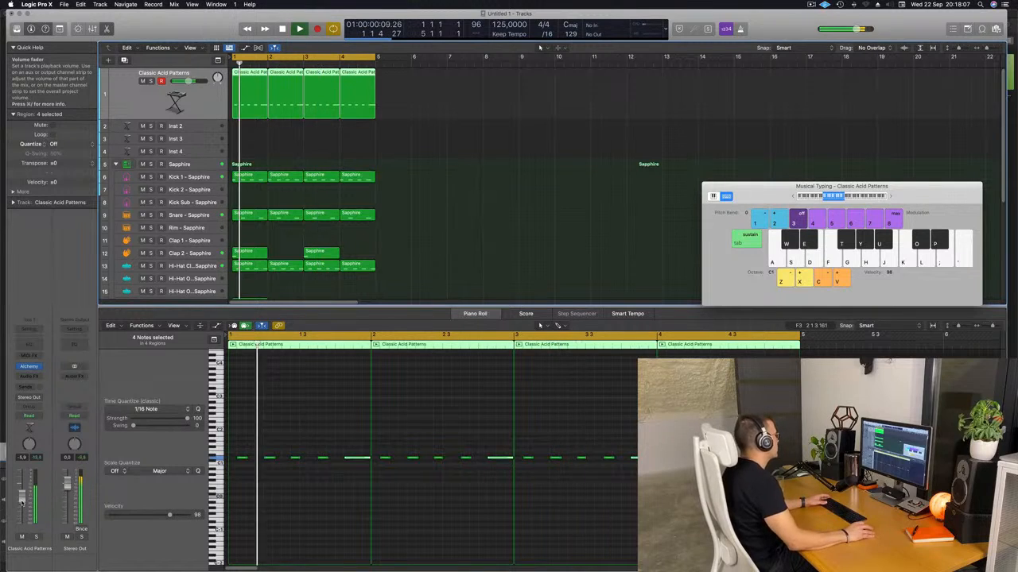
# Lower the acid bass volume to -6.2 dB and go through the Snare, Clap 2, closed Hi-Hat and Ride tracks to balance their levels.
pyautogui.scroll(-4, 208, 173)
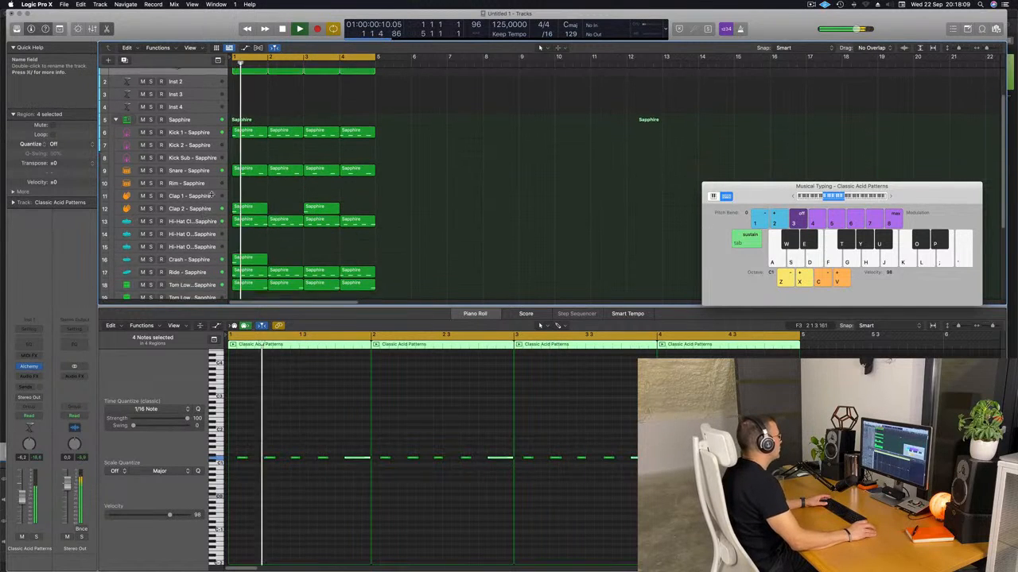
pyautogui.click(208, 174)
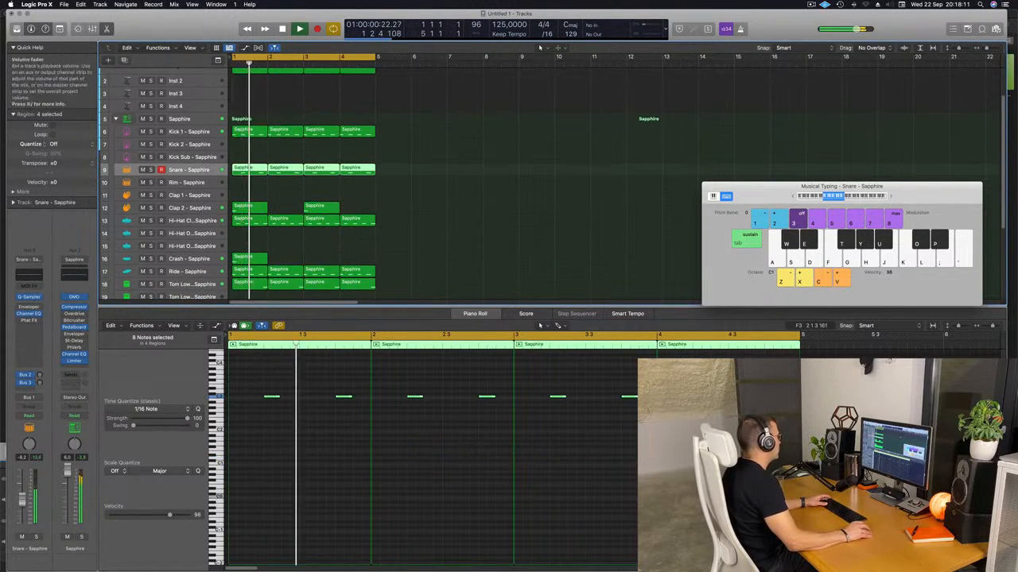
pyautogui.click(191, 208)
pyautogui.click(195, 221)
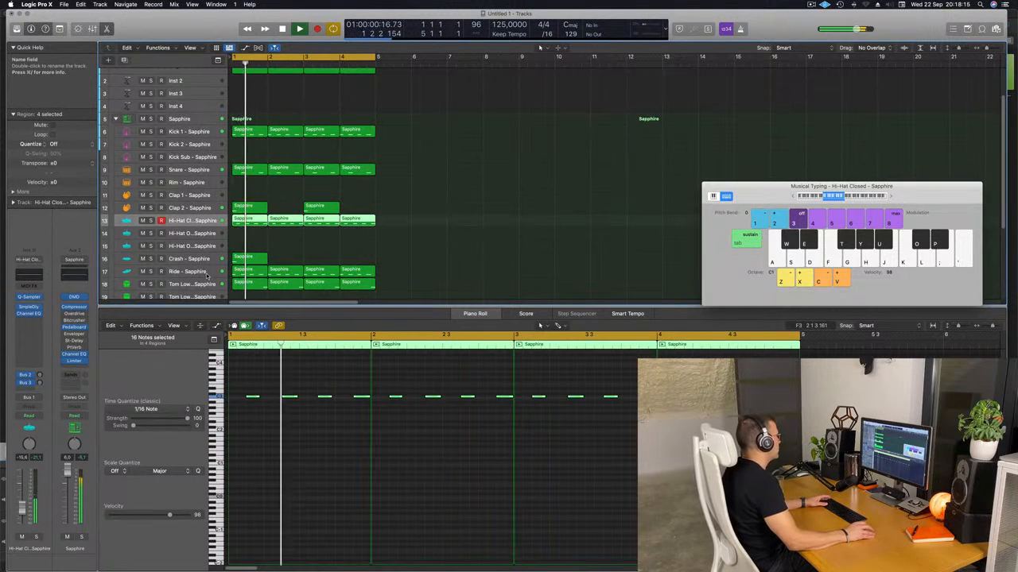
pyautogui.click(187, 271)
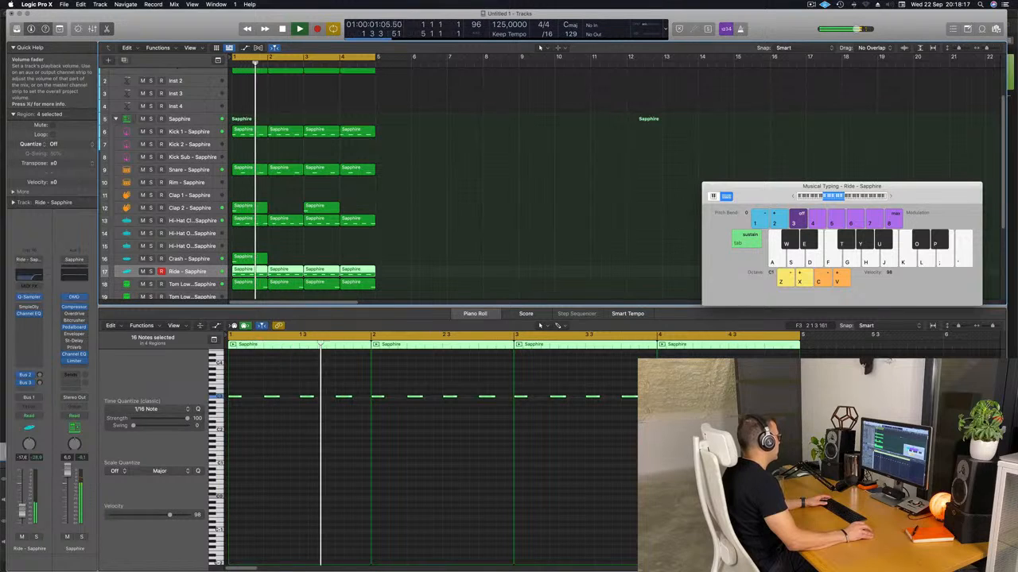
# Set the Ride track's volume to -18.5 dB and raise its Bus 2 reverb send during playback.
pyautogui.press('space')
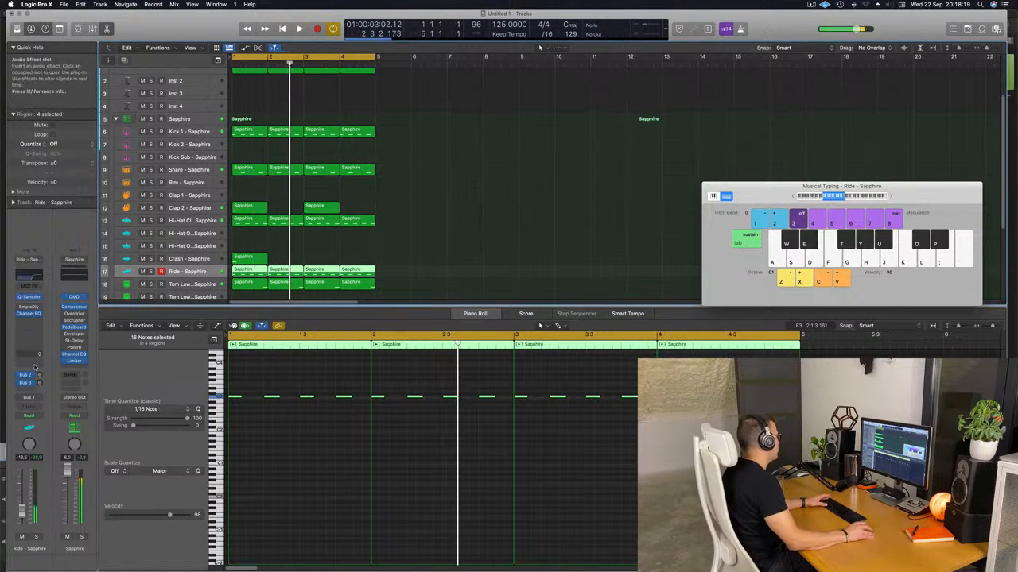
pyautogui.press('space')
pyautogui.click(38, 373)
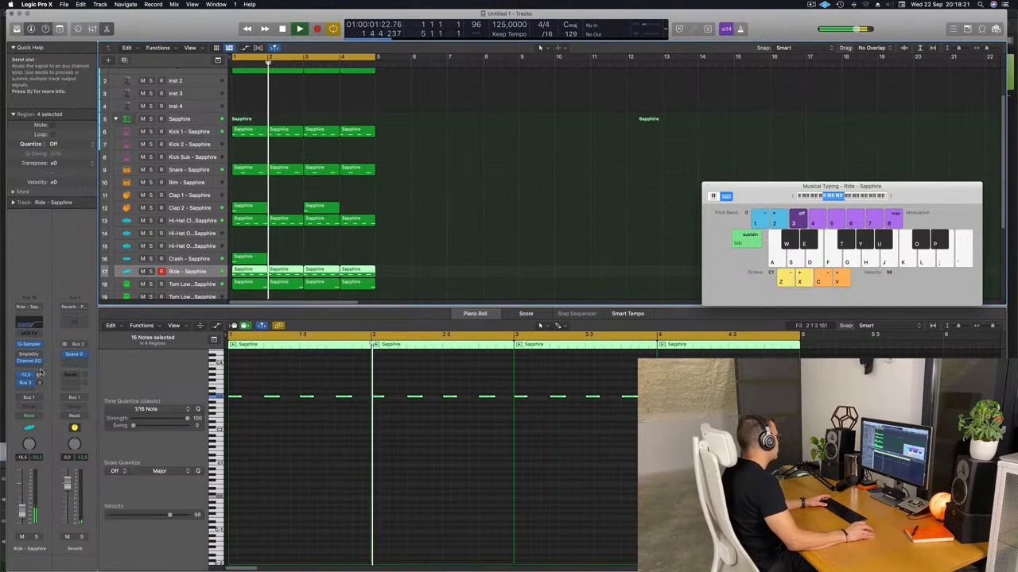
pyautogui.moveTo(41, 372); pyautogui.dragTo(41, 356)
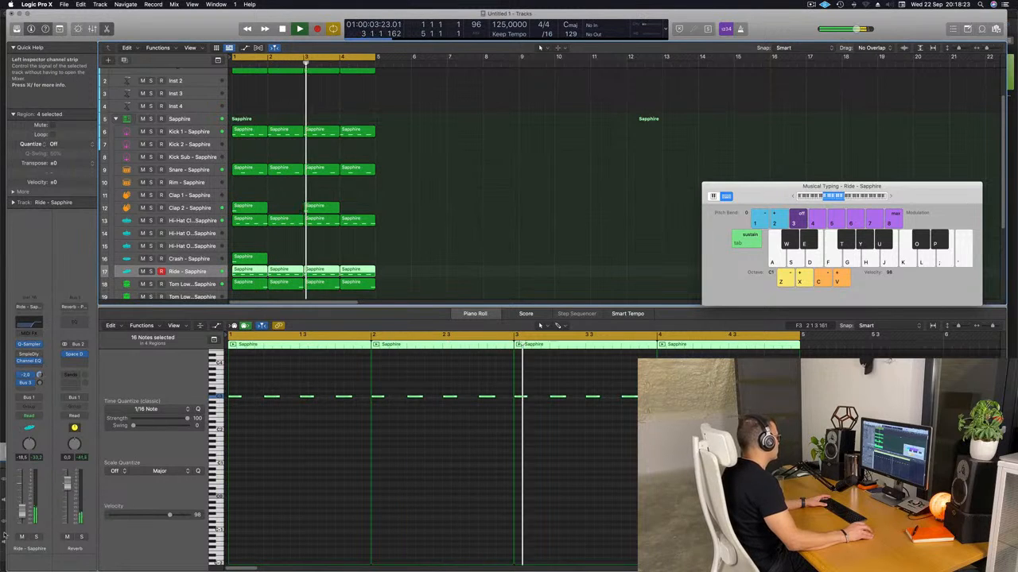
# Reopen Alchemy on the Classic Acid Patterns track and compare its Noisy and Synced snapshots during playback.
pyautogui.scroll(1, 368, 201)
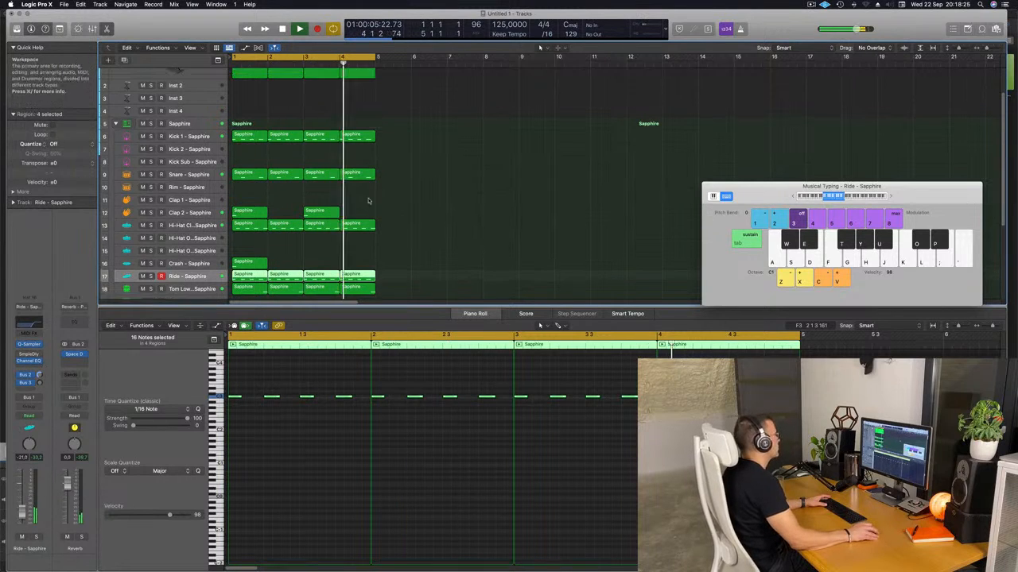
pyautogui.scroll(3, 368, 201)
pyautogui.click(195, 106)
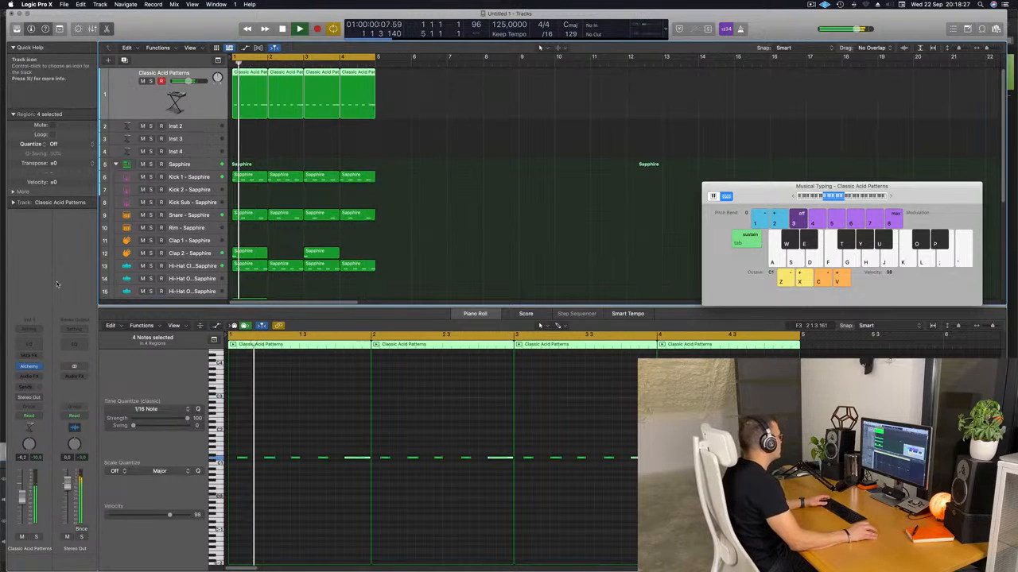
pyautogui.click(29, 367)
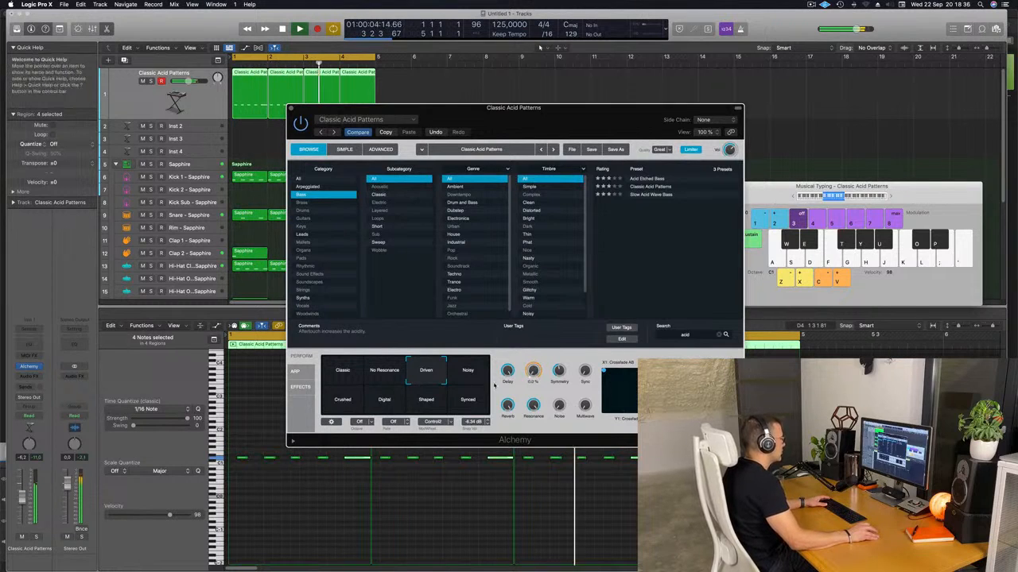
pyautogui.click(467, 374)
pyautogui.click(468, 397)
pyautogui.click(471, 372)
pyautogui.click(469, 396)
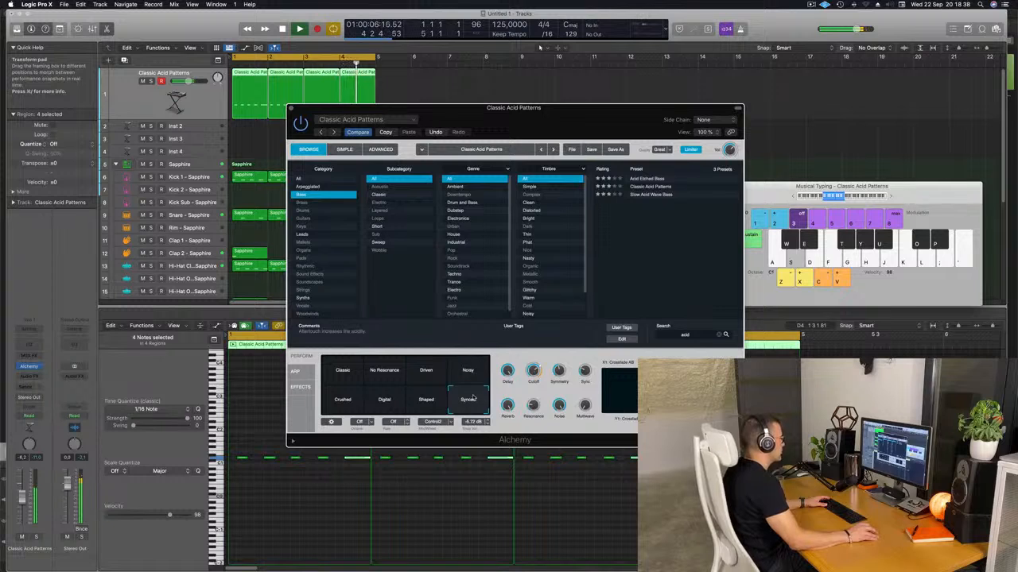
pyautogui.click(477, 371)
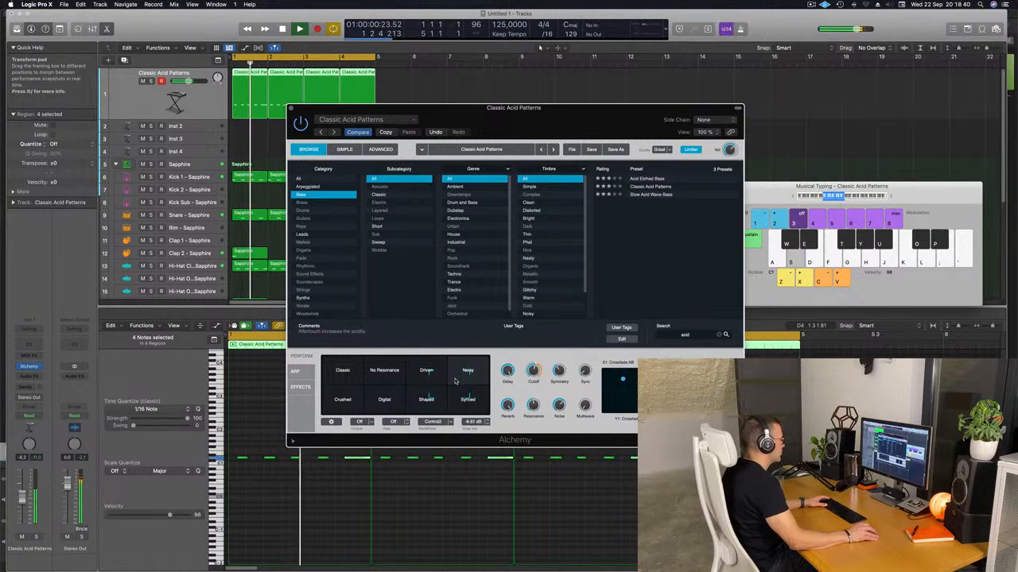
# Morph the acid bass across the transform pad, settling the frame between Driven, Noisy, Shaped and Synced.
pyautogui.moveTo(479, 370); pyautogui.dragTo(344, 385)
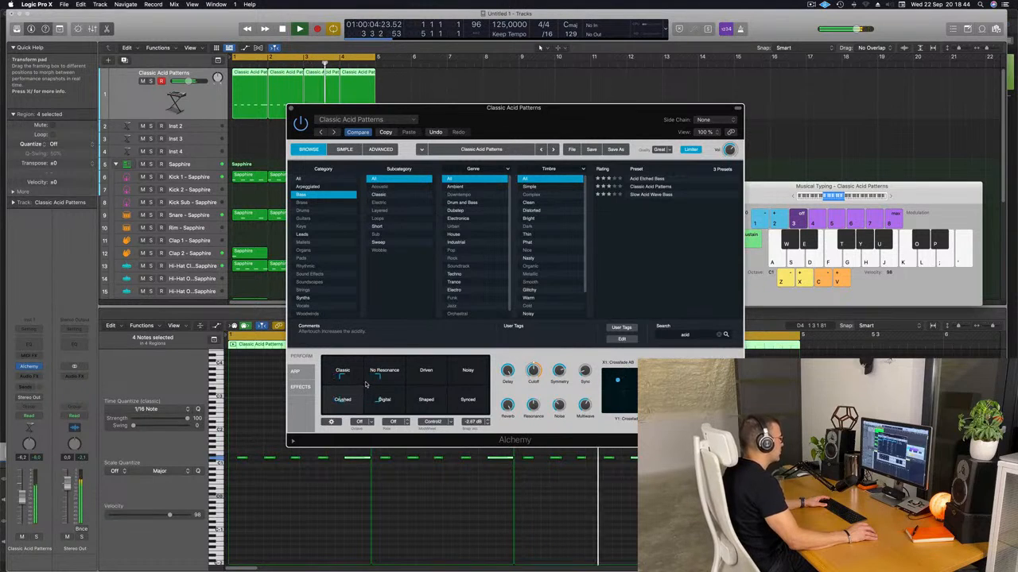
pyautogui.moveTo(367, 385); pyautogui.dragTo(409, 385)
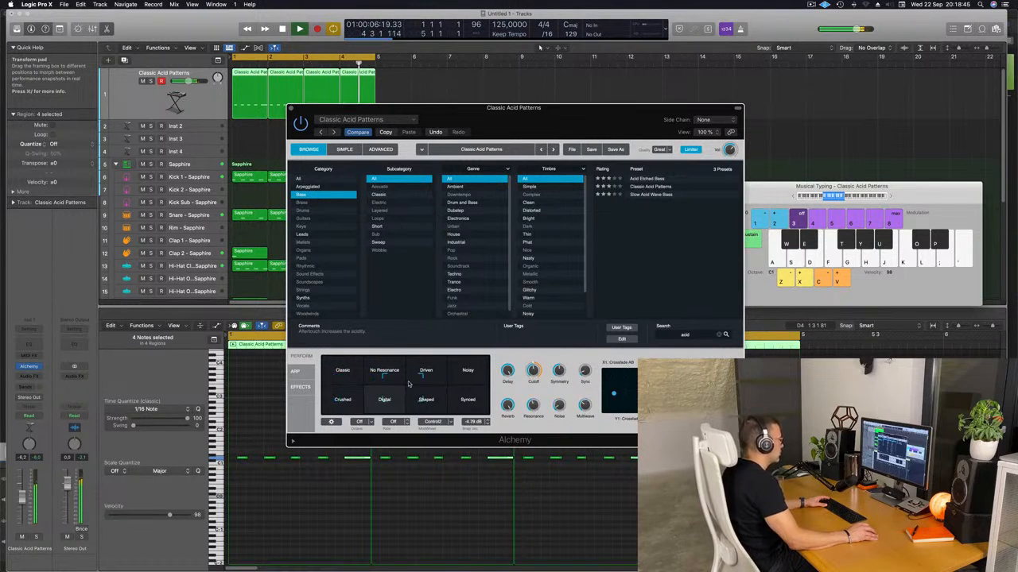
pyautogui.moveTo(408, 395); pyautogui.dragTo(448, 386)
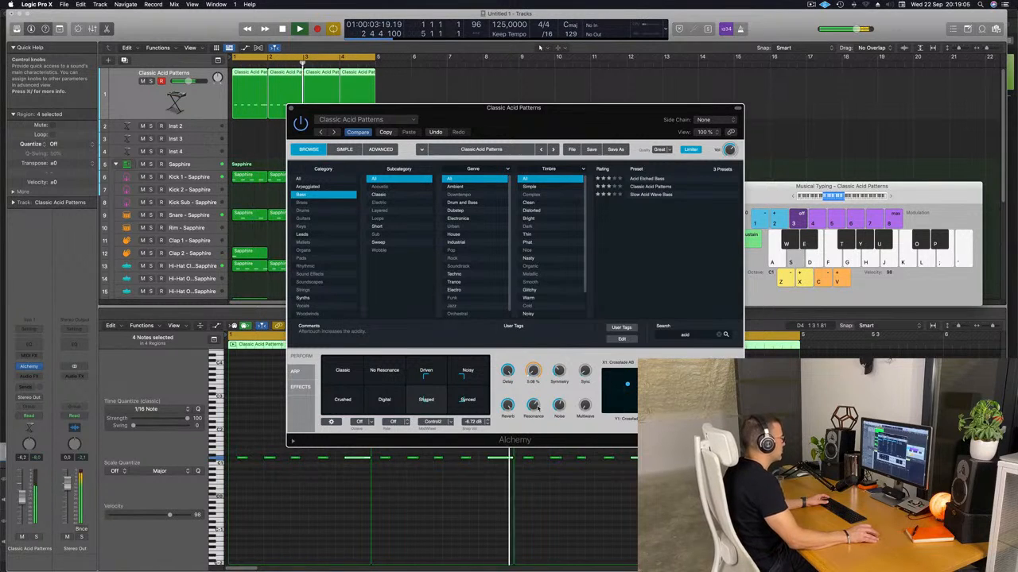
# Insert a Compressor on the Classic Acid Patterns track with Kick 1 - Sapphire (Inst 5) as its side chain source.
pyautogui.moveTo(445, 108); pyautogui.dragTo(558, 163)
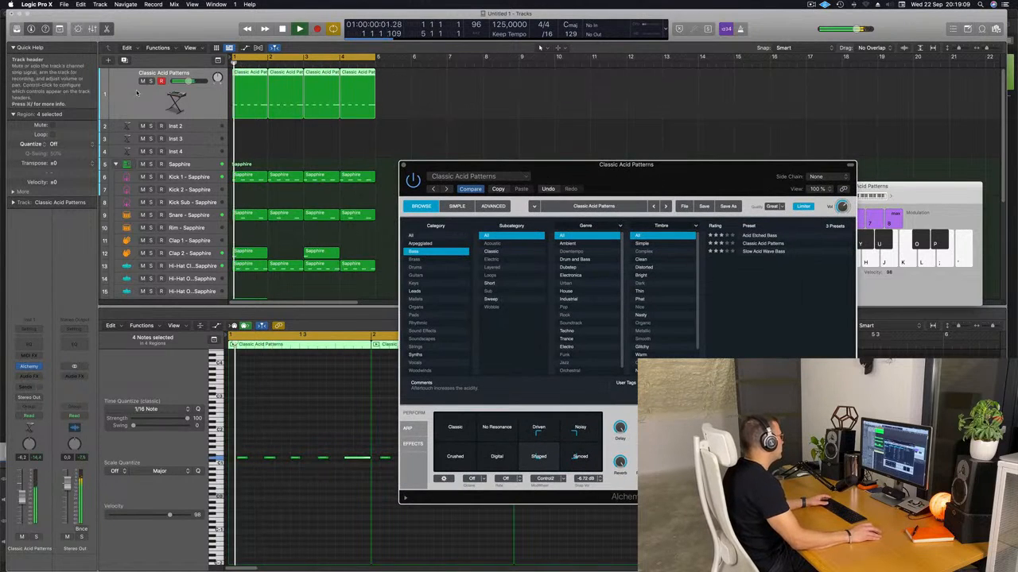
pyautogui.click(29, 376)
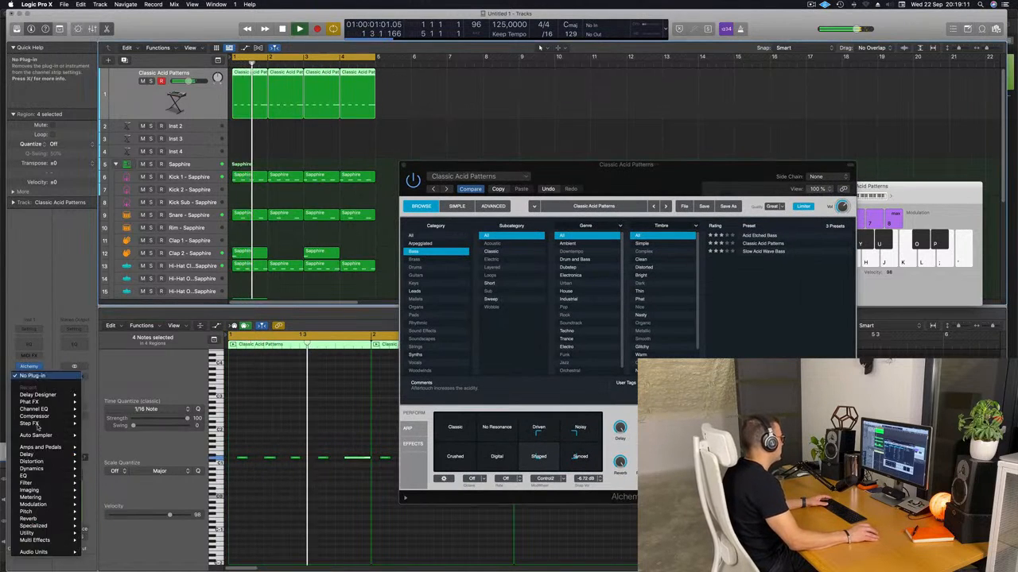
pyautogui.moveTo(35, 417)
pyautogui.click(99, 417)
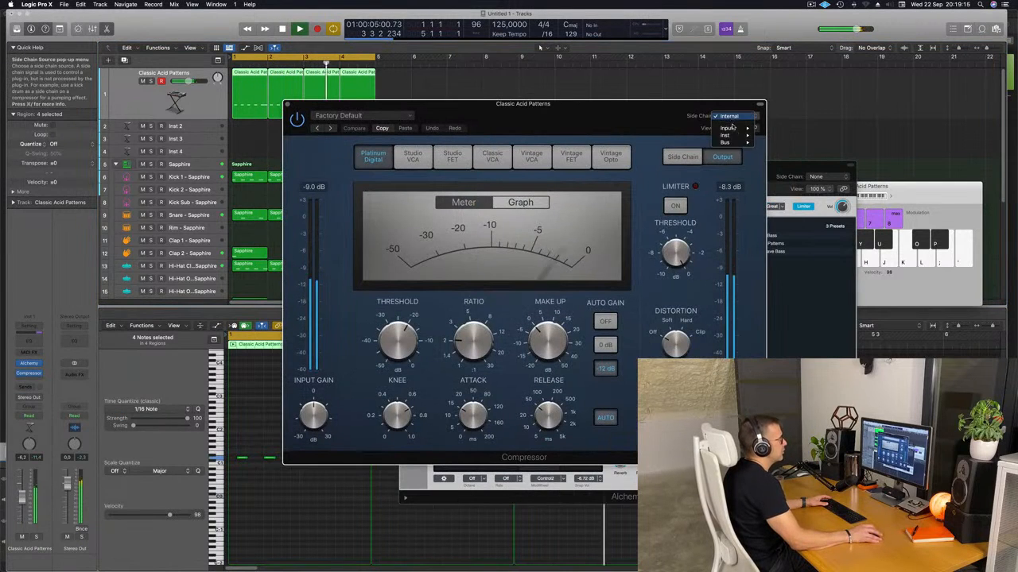
pyautogui.moveTo(743, 137)
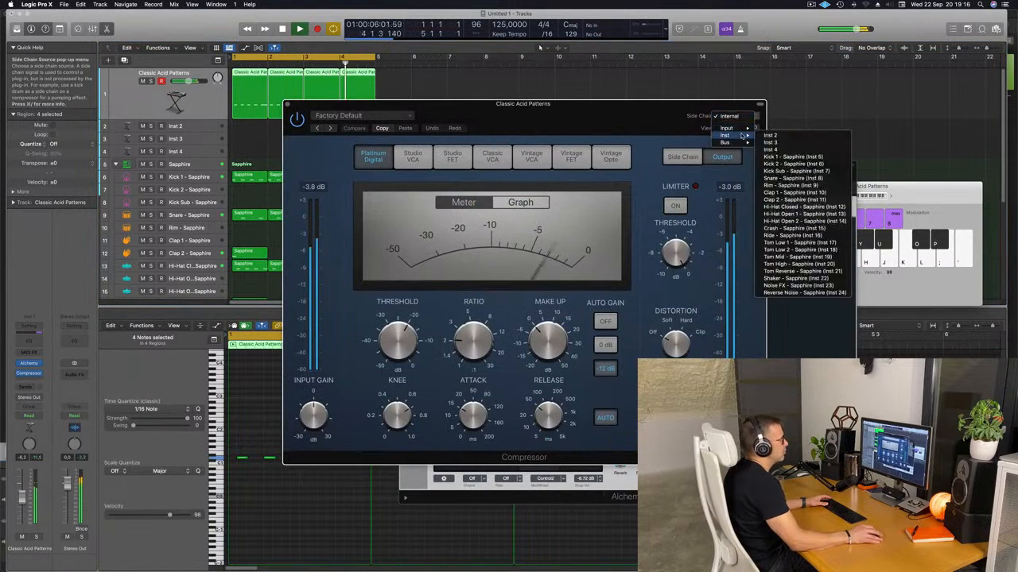
pyautogui.click(795, 157)
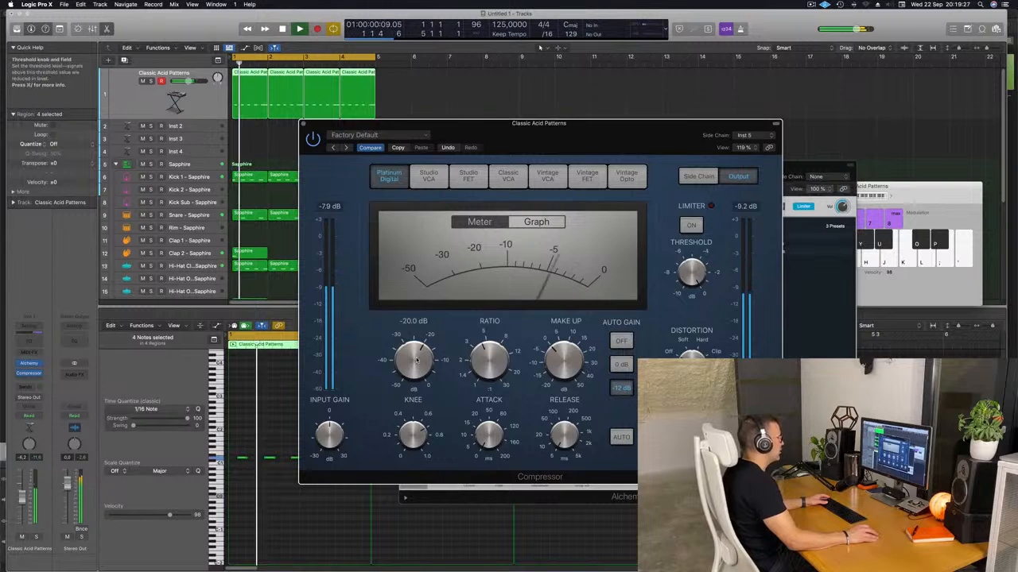
# Set the Compressor threshold to -17.5 dB on the acid bass and close the plug-in window.
pyautogui.moveTo(424, 350); pyautogui.dragTo(424, 351)
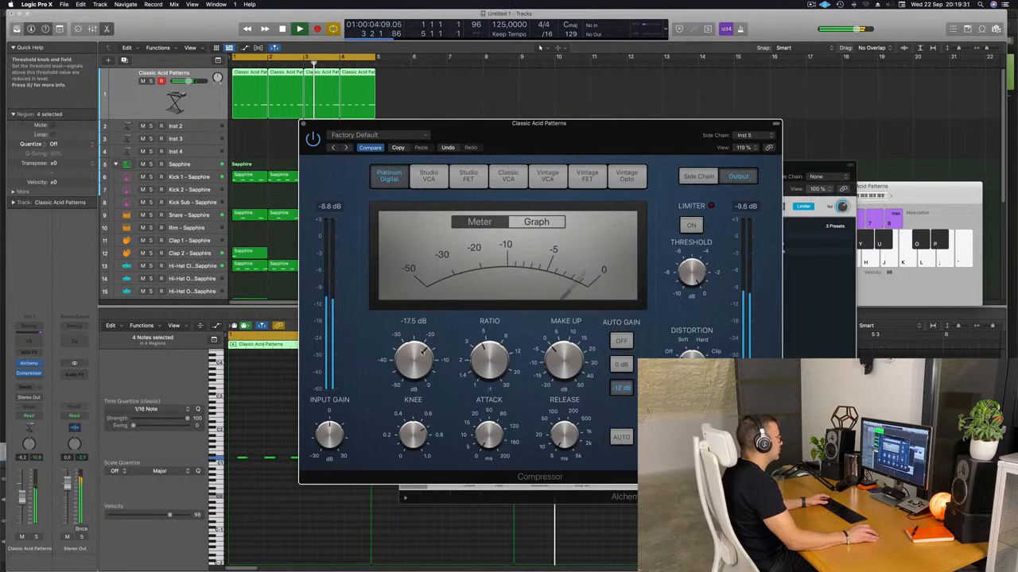
pyautogui.moveTo(591, 134); pyautogui.dragTo(557, 155)
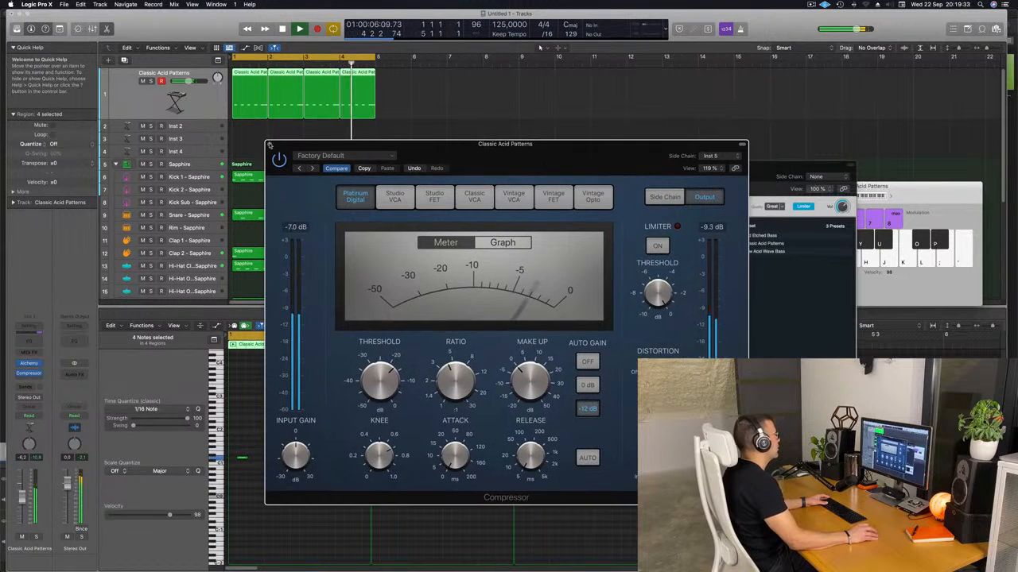
pyautogui.click(269, 144)
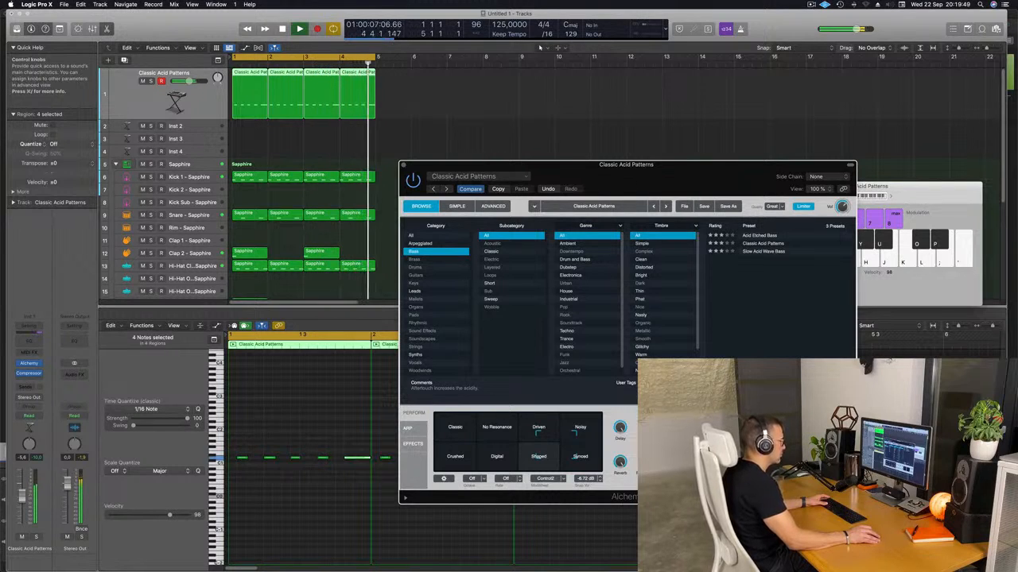
# Shift the acid bass transform pad frame slightly towards Shaped and Synced, and close the Alchemy window.
pyautogui.moveTo(545, 444)
pyautogui.mouseDown()
pyautogui.moveTo(451, 427)
pyautogui.moveTo(487, 465)
pyautogui.moveTo(542, 465)
pyautogui.moveTo(550, 440)
pyautogui.moveTo(546, 465)
pyautogui.moveTo(545, 450)
pyautogui.mouseUp()
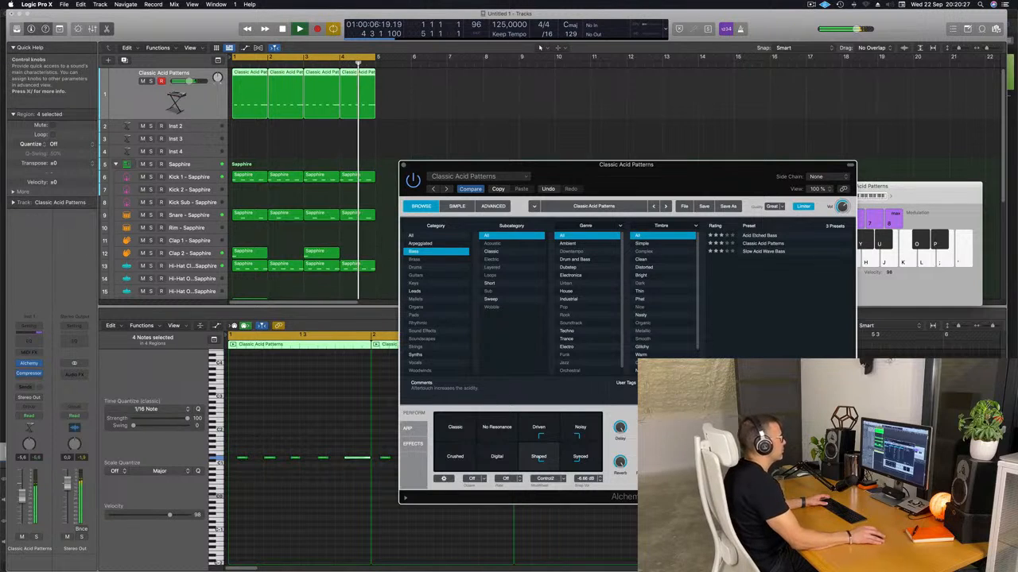
pyautogui.moveTo(710, 177); pyautogui.dragTo(703, 185)
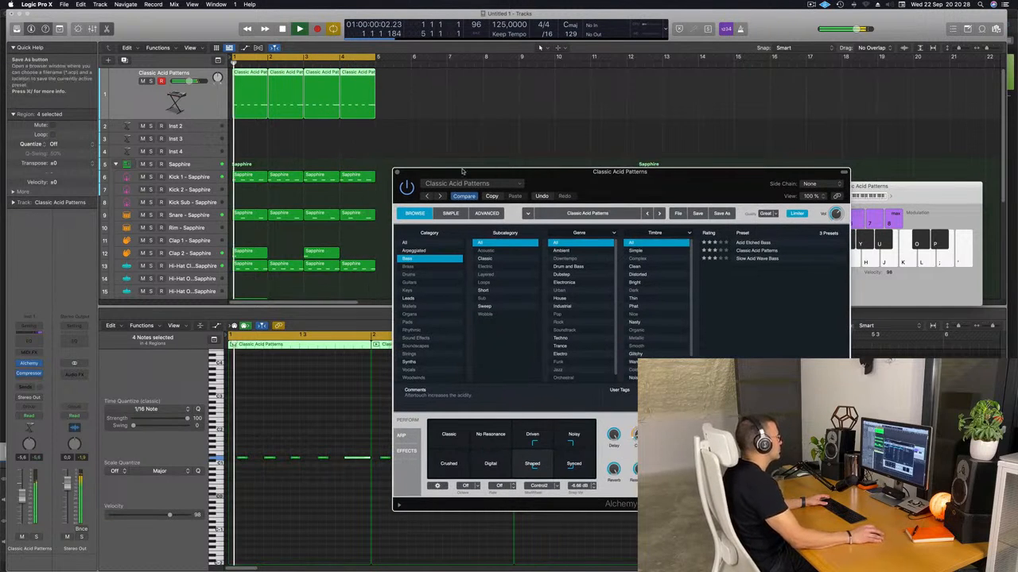
pyautogui.click(399, 173)
# Repeat all bass and drum regions three times so the arrangement fills 16 bars.
pyautogui.click(191, 127)
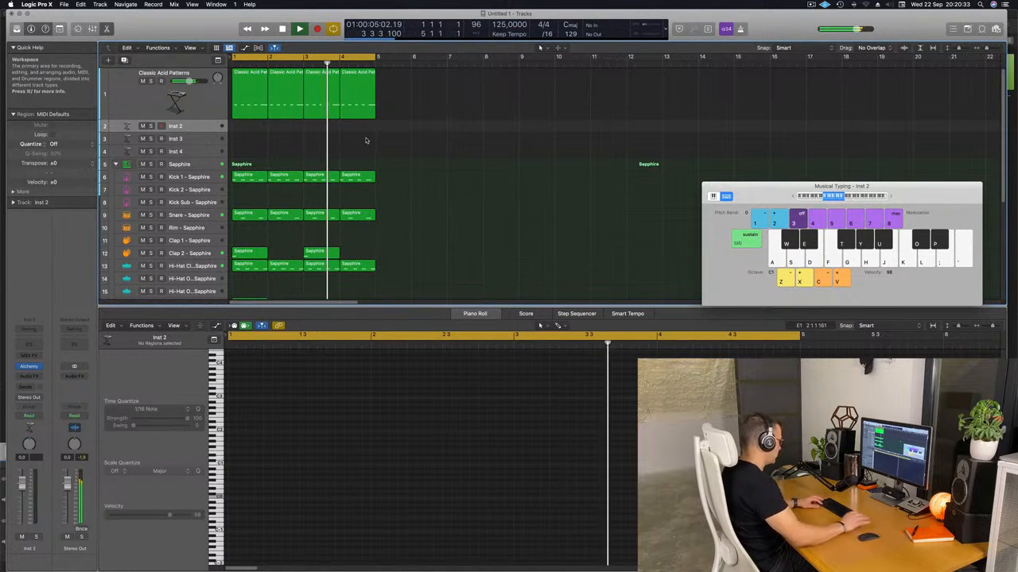
pyautogui.press('super+a')
pyautogui.press('super+r')
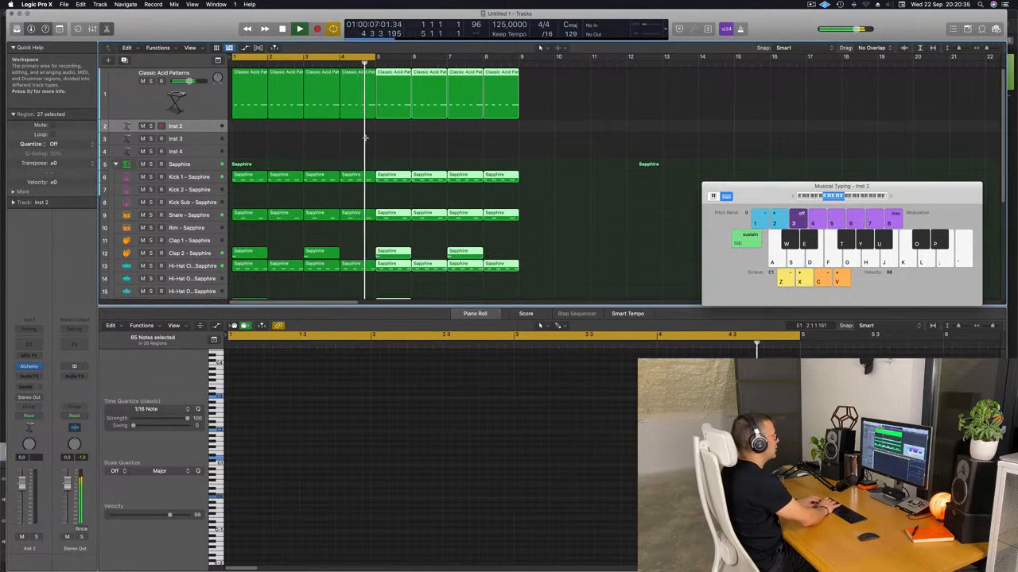
pyautogui.press('super+r')
pyautogui.press('super+r')
pyautogui.scroll(-2, 401, 138)
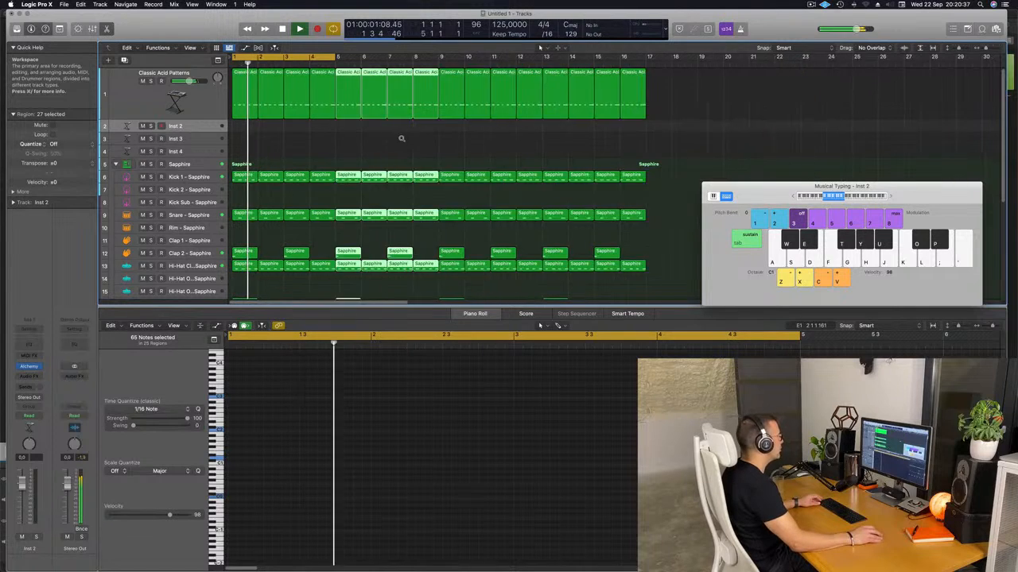
pyautogui.scroll(-2, 401, 138)
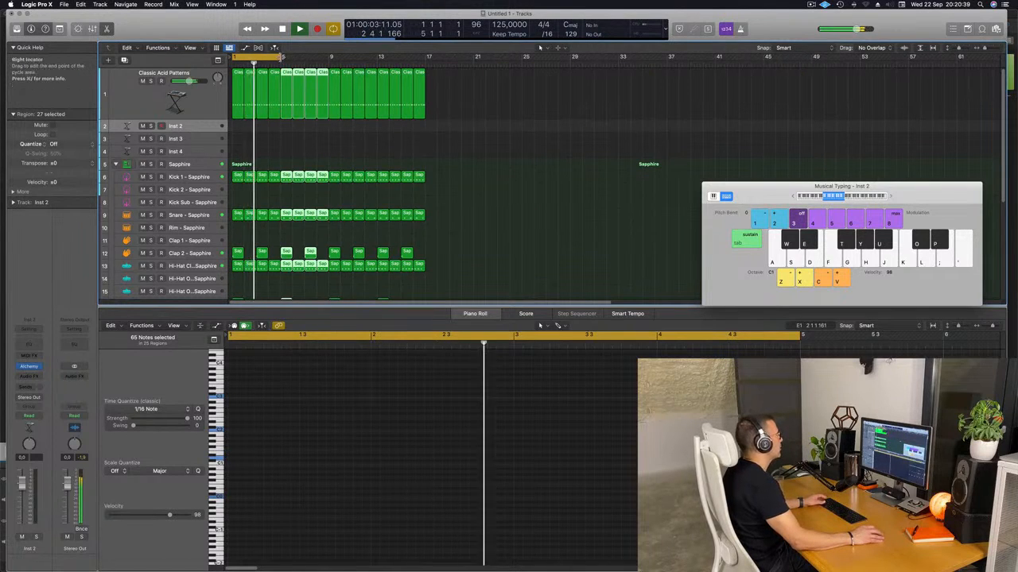
# Extend the cycle range to bar 17 and show the secondary ruler in the Tracks area.
pyautogui.moveTo(281, 57); pyautogui.dragTo(429, 57)
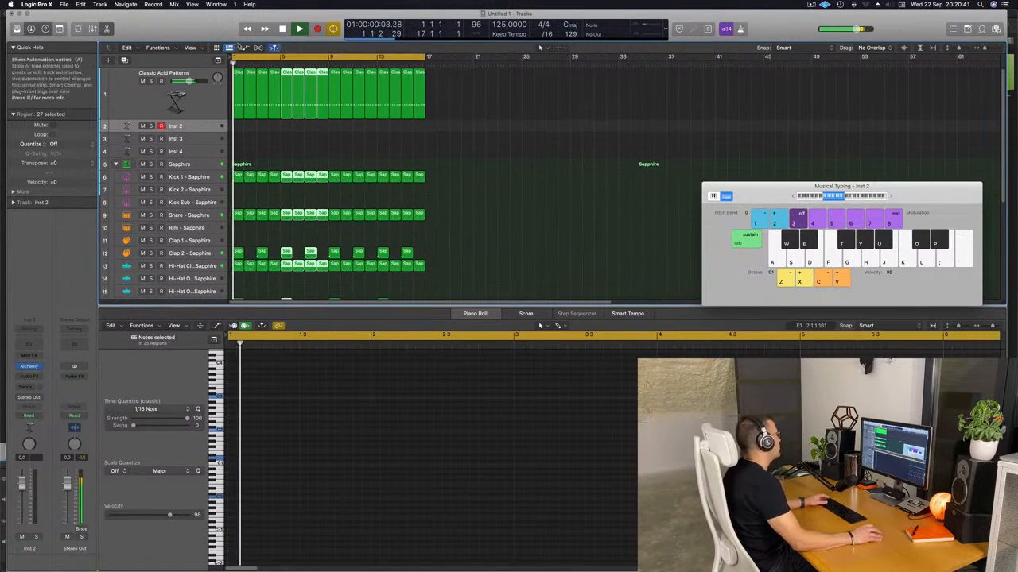
pyautogui.click(190, 48)
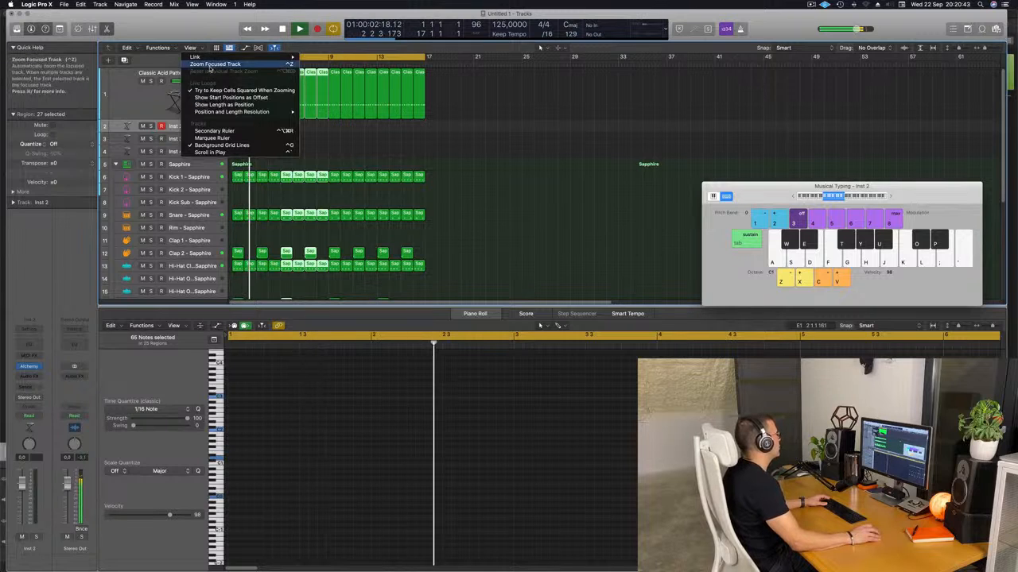
pyautogui.click(214, 130)
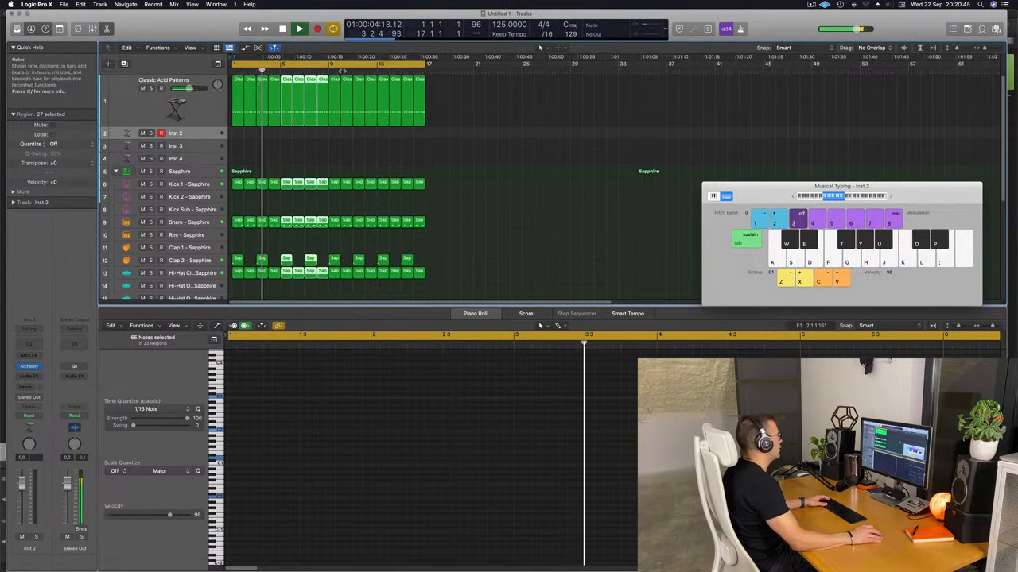
pyautogui.click(450, 139)
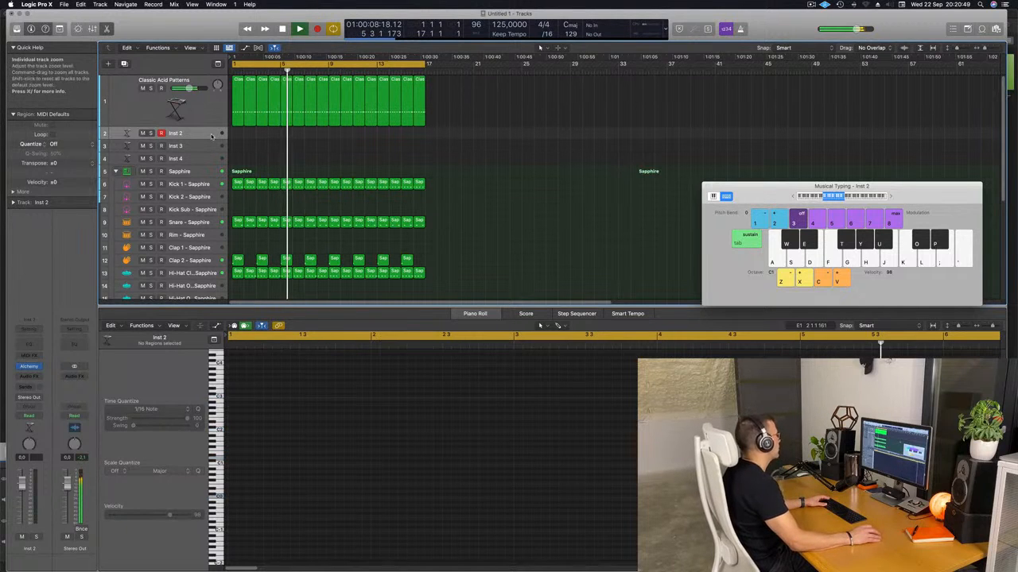
# Enlarge the Inst 2 track and load the Good Boy preset in its Alchemy instrument.
pyautogui.moveTo(194, 139); pyautogui.dragTo(195, 162)
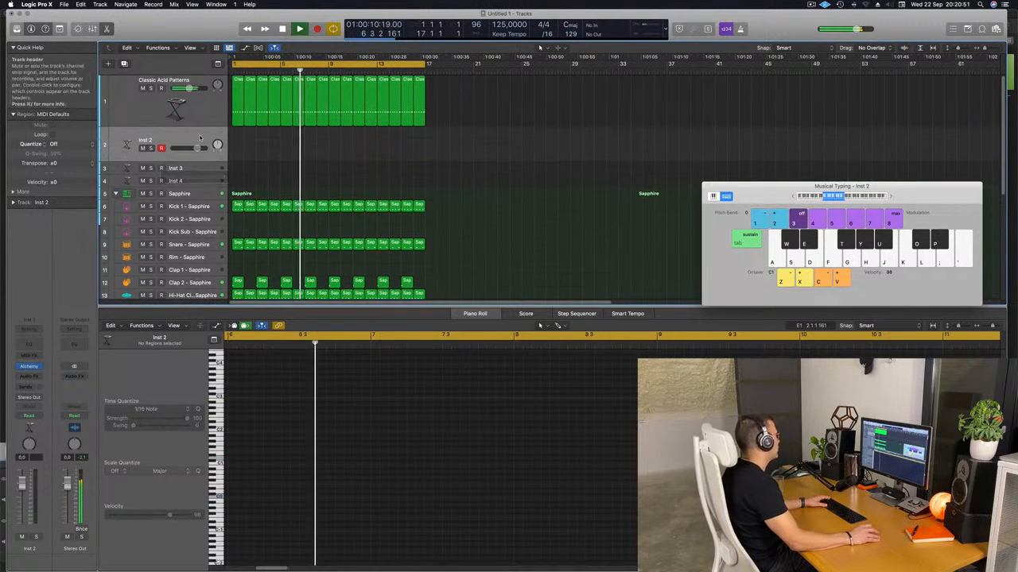
pyautogui.click(27, 367)
pyautogui.moveTo(558, 129); pyautogui.dragTo(463, 138)
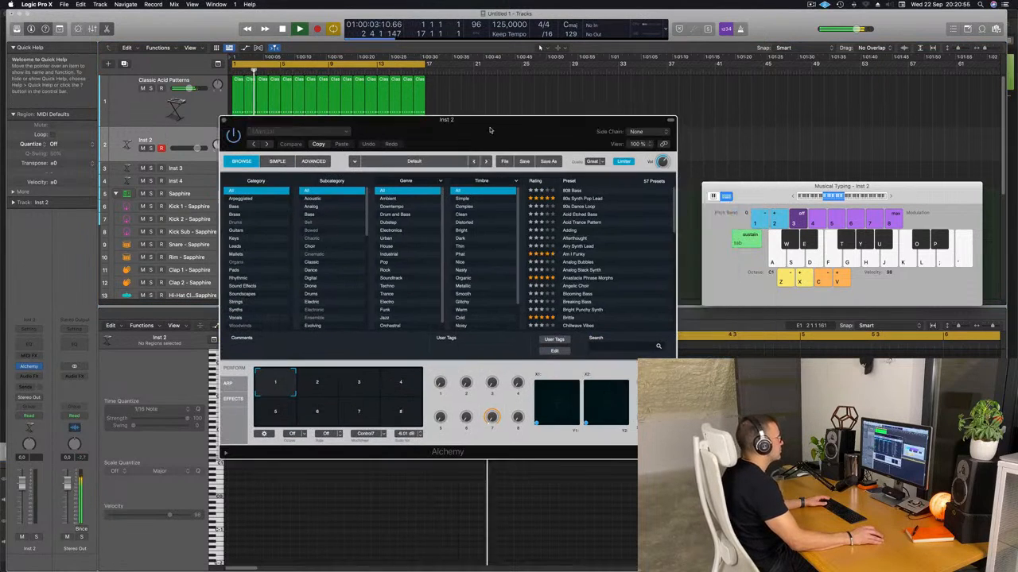
pyautogui.scroll(-5, 599, 243)
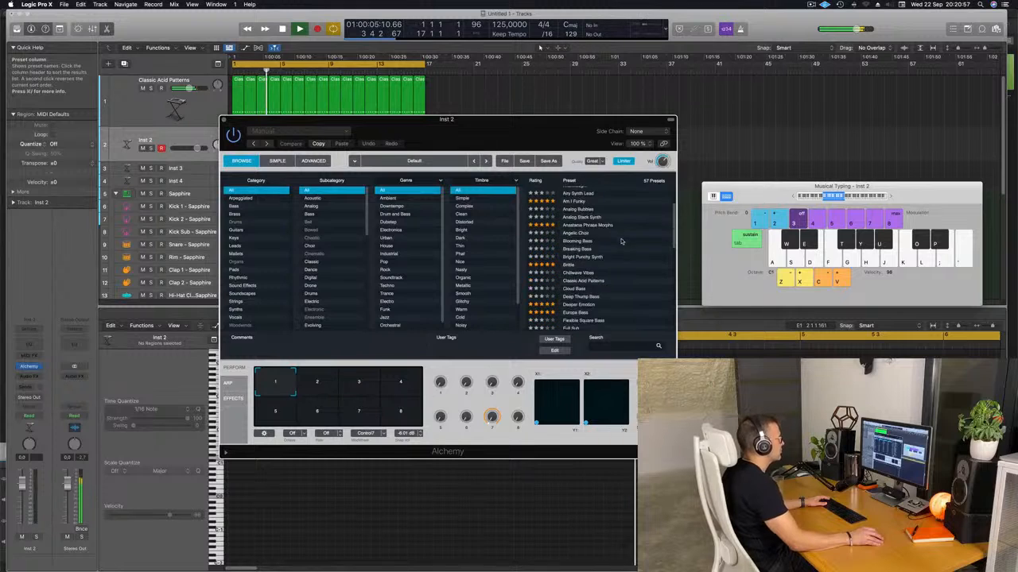
pyautogui.scroll(-2, 620, 240)
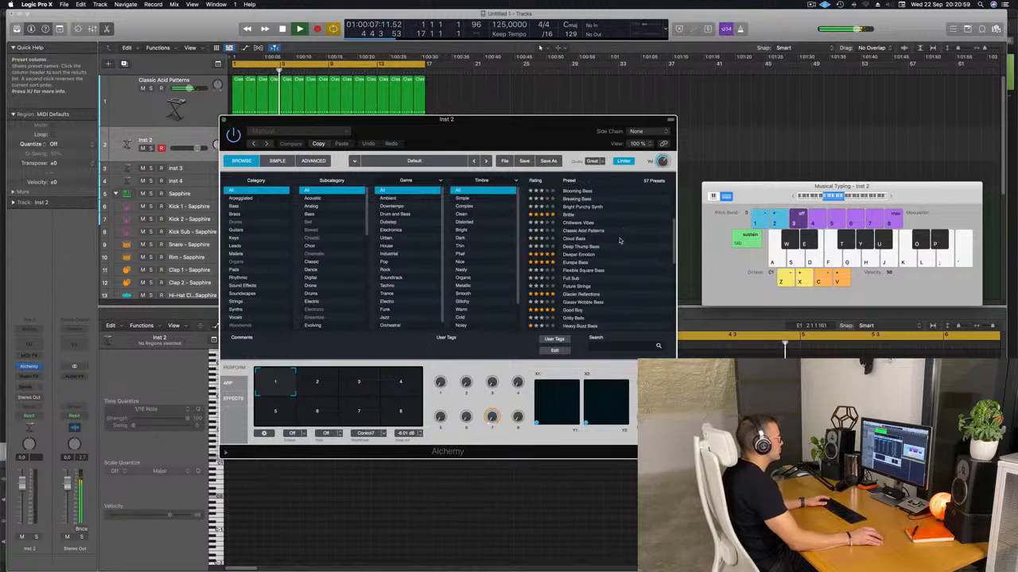
pyautogui.scroll(-1, 621, 248)
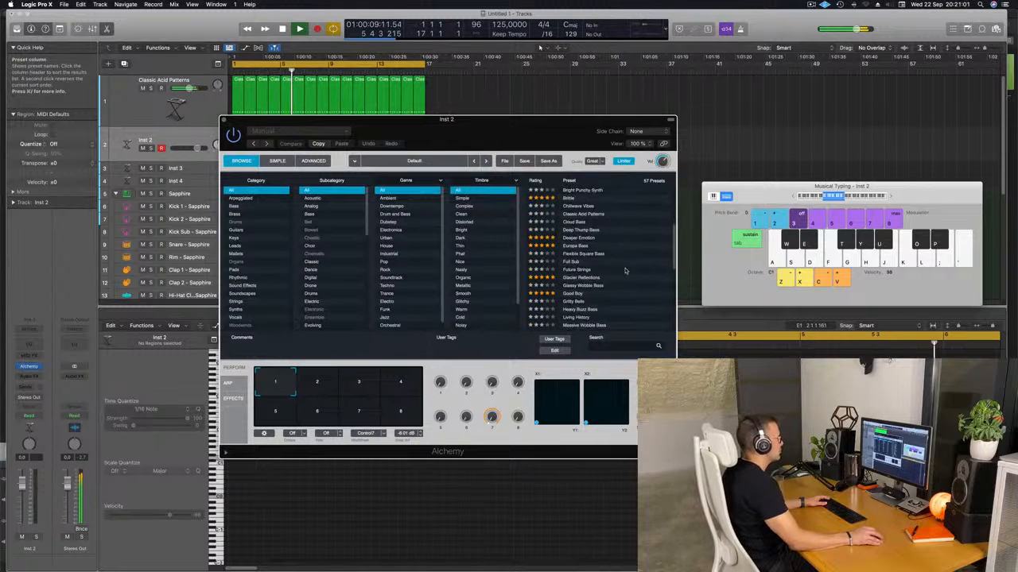
pyautogui.click(574, 294)
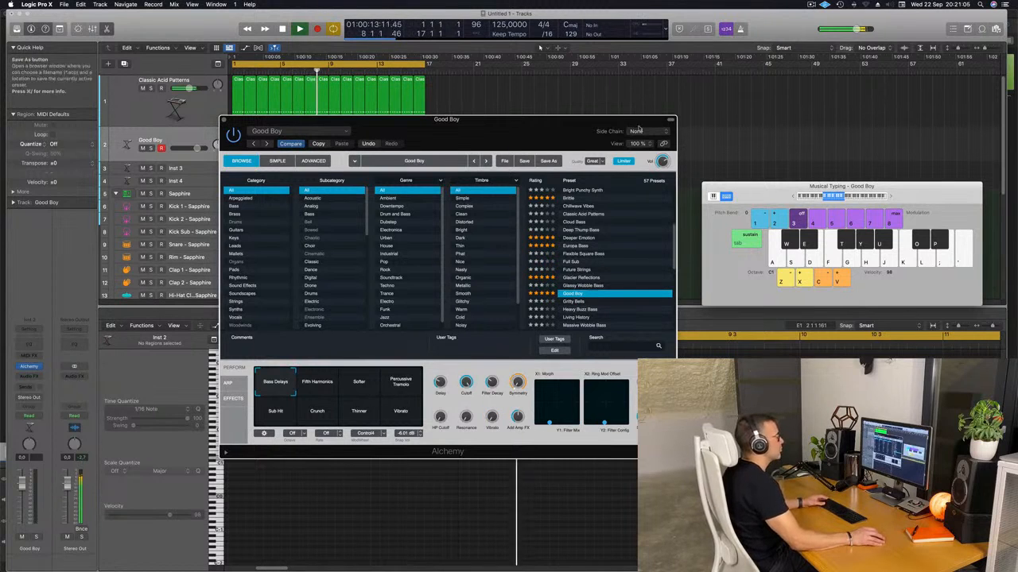
# Lower the Good Boy track's volume to -10.8 dB and raise the Musical Typing octave to C4.
pyautogui.moveTo(747, 186); pyautogui.dragTo(624, 169)
pyautogui.scroll(7, 579, 191)
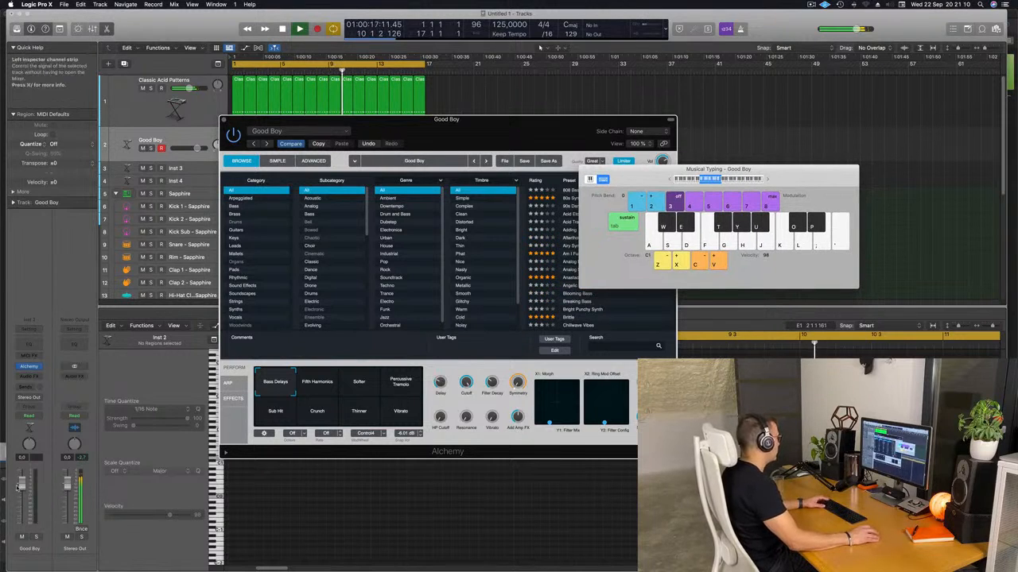
pyautogui.moveTo(22, 485); pyautogui.dragTo(23, 496)
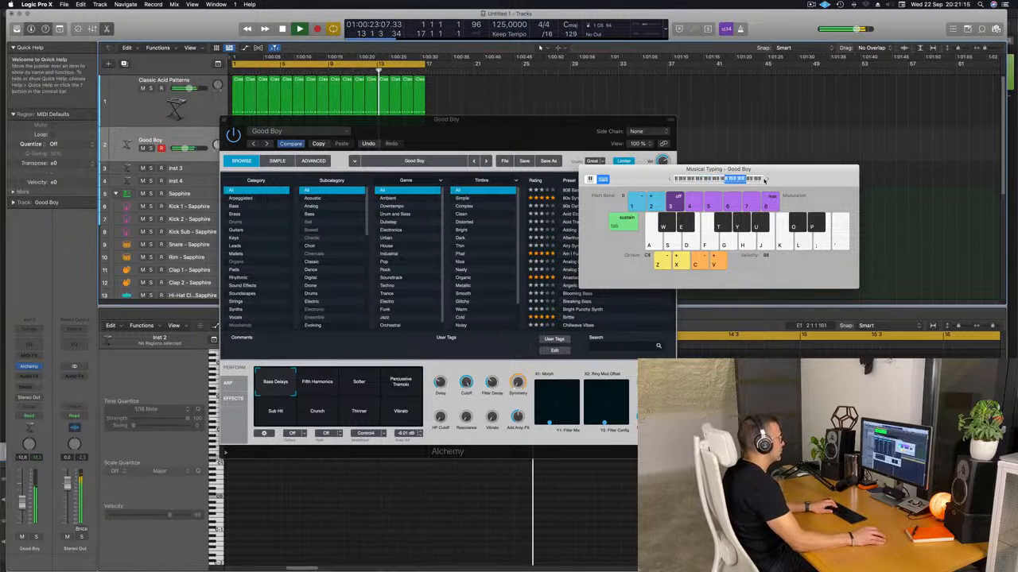
pyautogui.moveTo(764, 179); pyautogui.dragTo(885, 199)
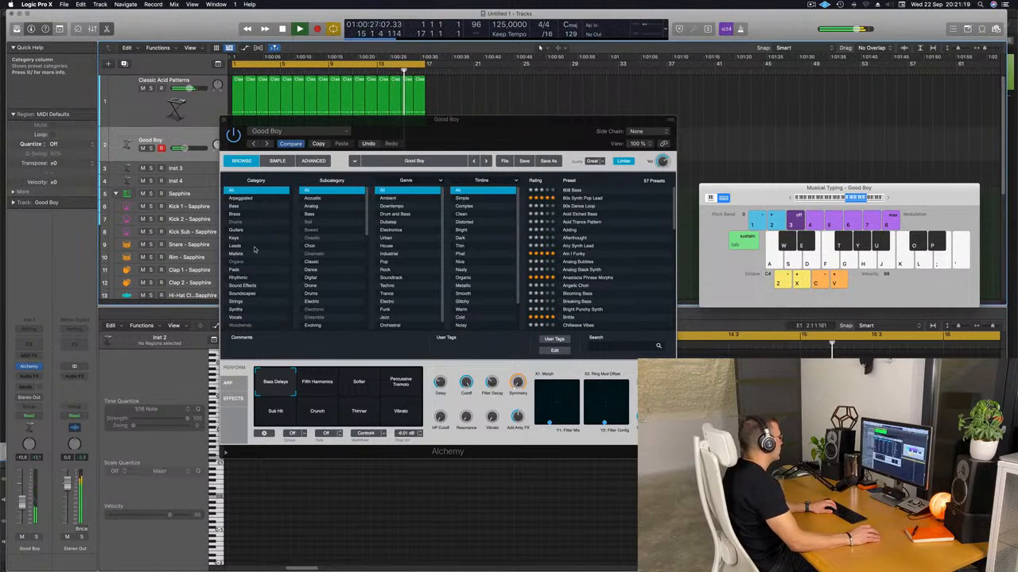
# Filter Alchemy's presets to Pads, load Deeper Emotion and raise its track volume to just below 0 dB.
pyautogui.click(231, 270)
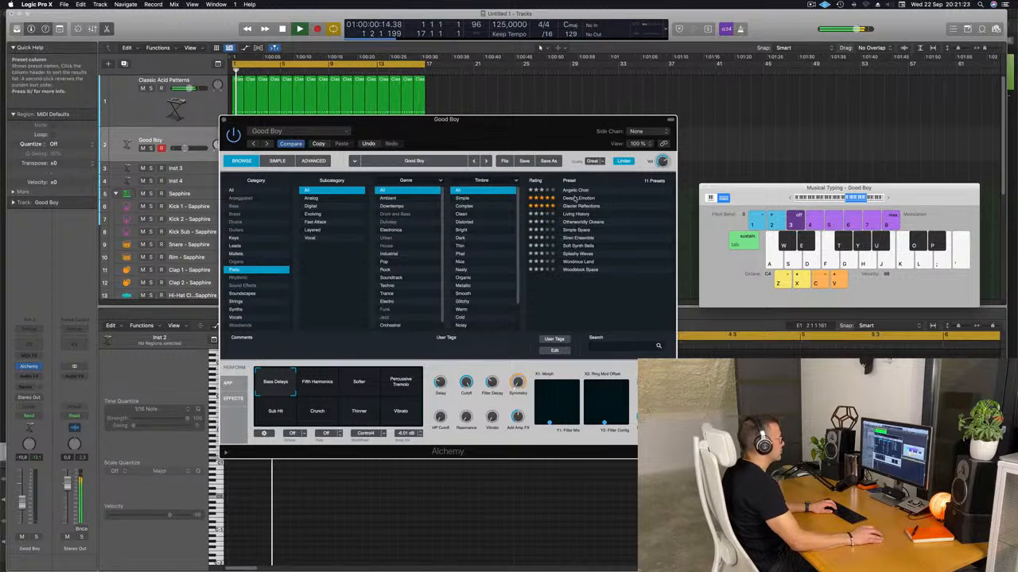
pyautogui.click(573, 199)
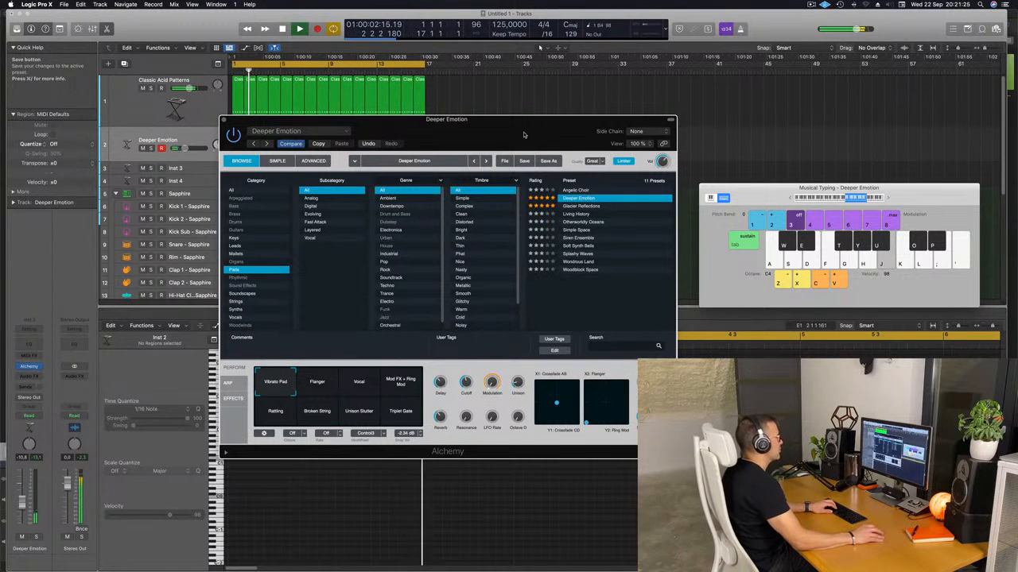
pyautogui.moveTo(539, 128); pyautogui.dragTo(640, 216)
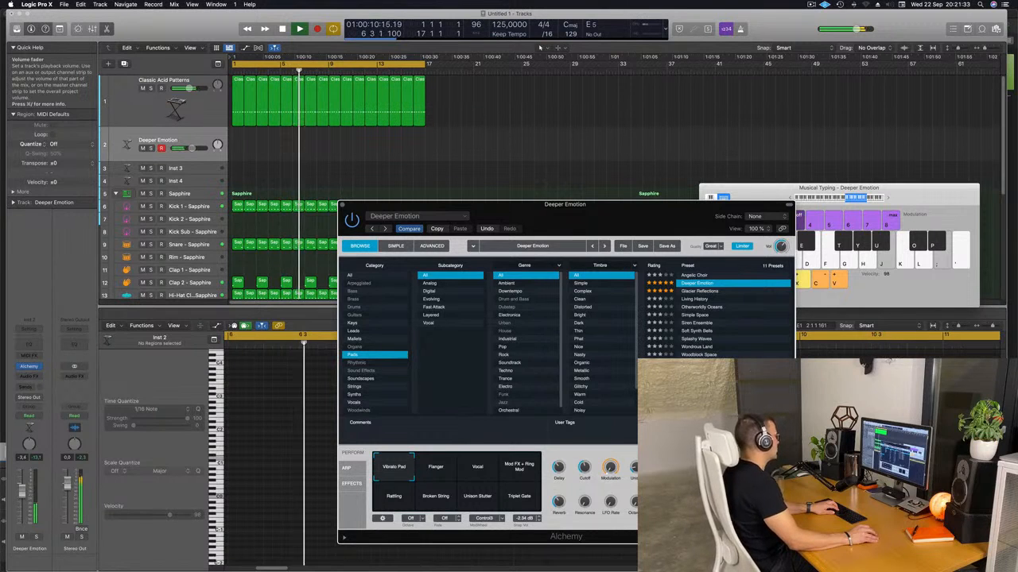
pyautogui.click(22, 486)
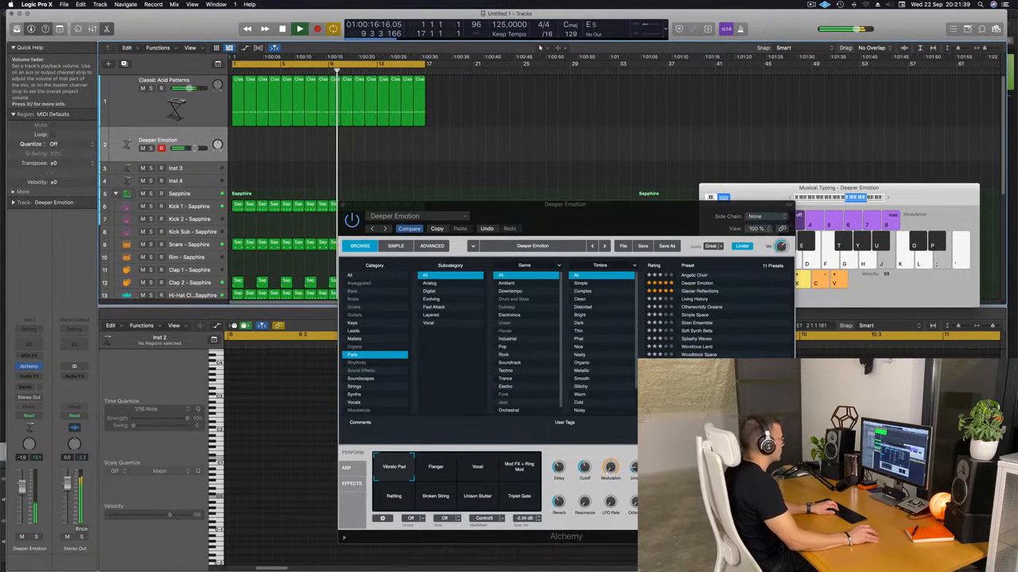
pyautogui.moveTo(23, 486); pyautogui.dragTo(24, 485)
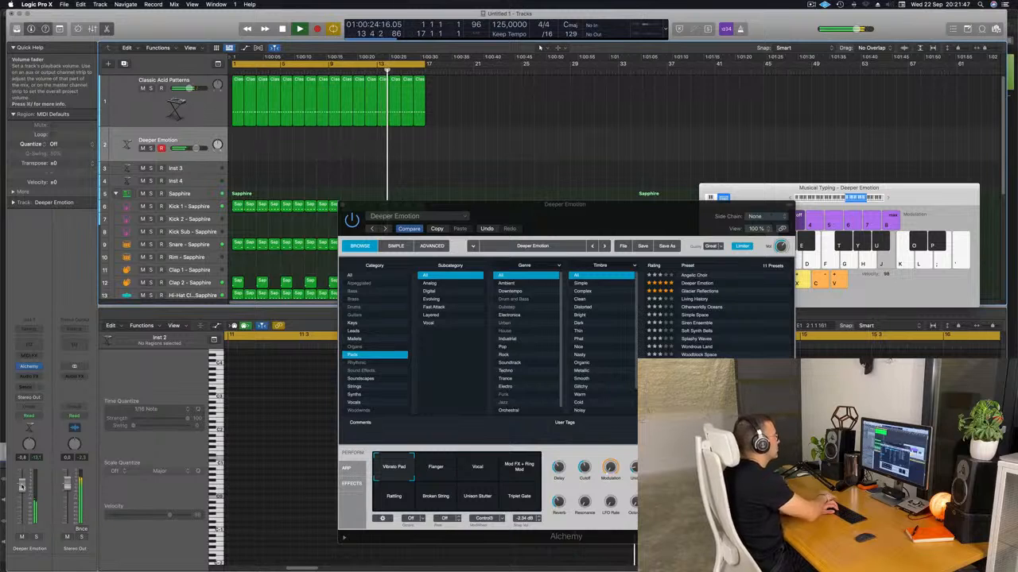
# Record a short melody on the Deeper Emotion track, stop, and play the take back from the start.
pyautogui.press('r')
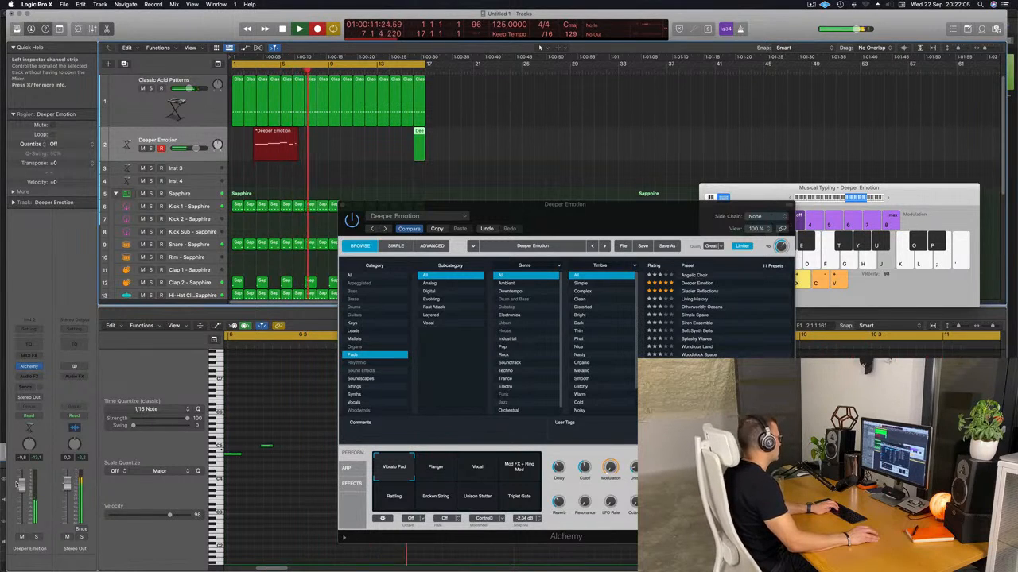
pyautogui.press('space')
pyautogui.press('space')
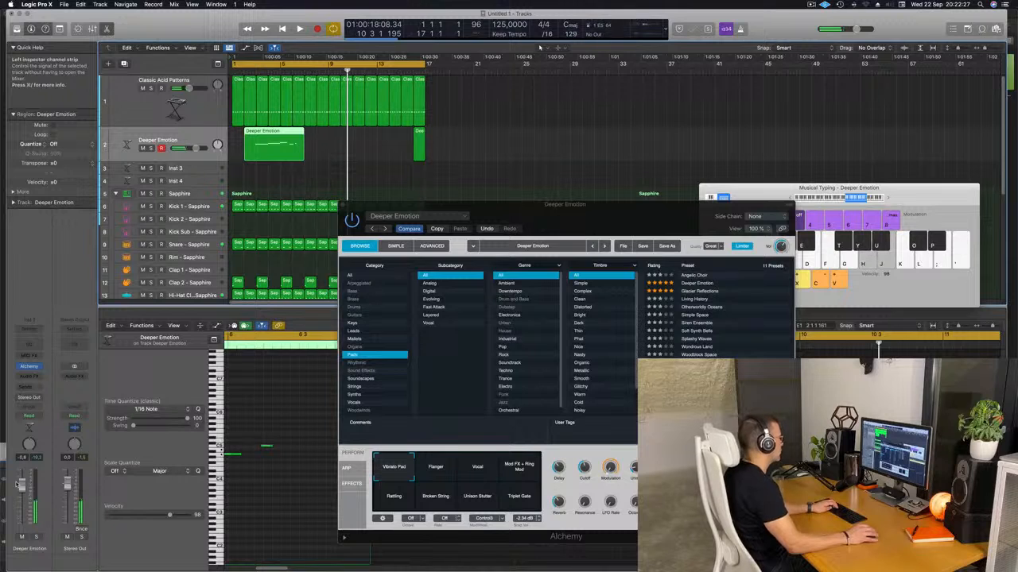
pyautogui.press('Return')
pyautogui.press('space')
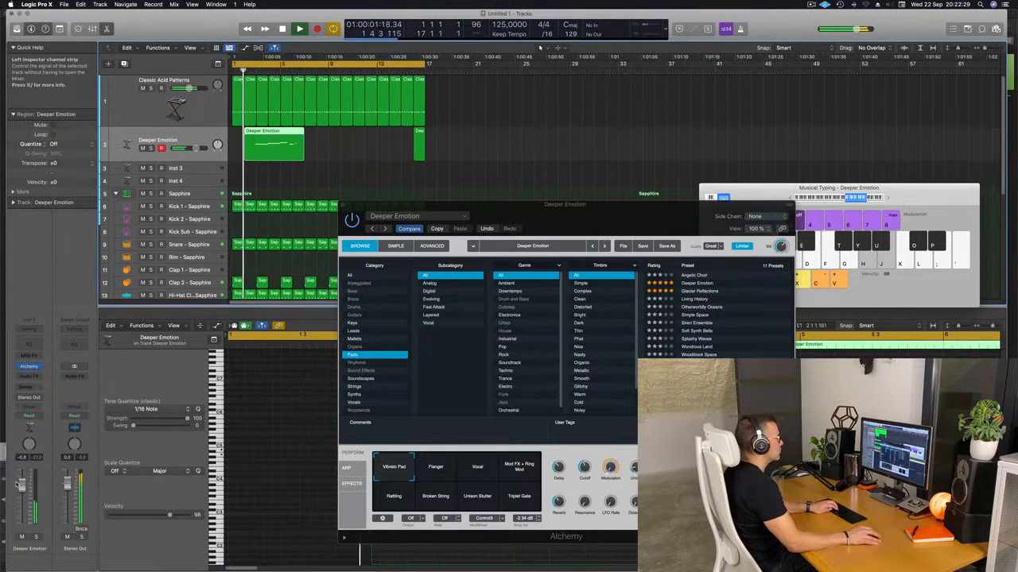
# Raise the Musical Typing octave to C5 and delete the recorded Deeper Emotion region that starts at bar 2.
pyautogui.click(889, 201)
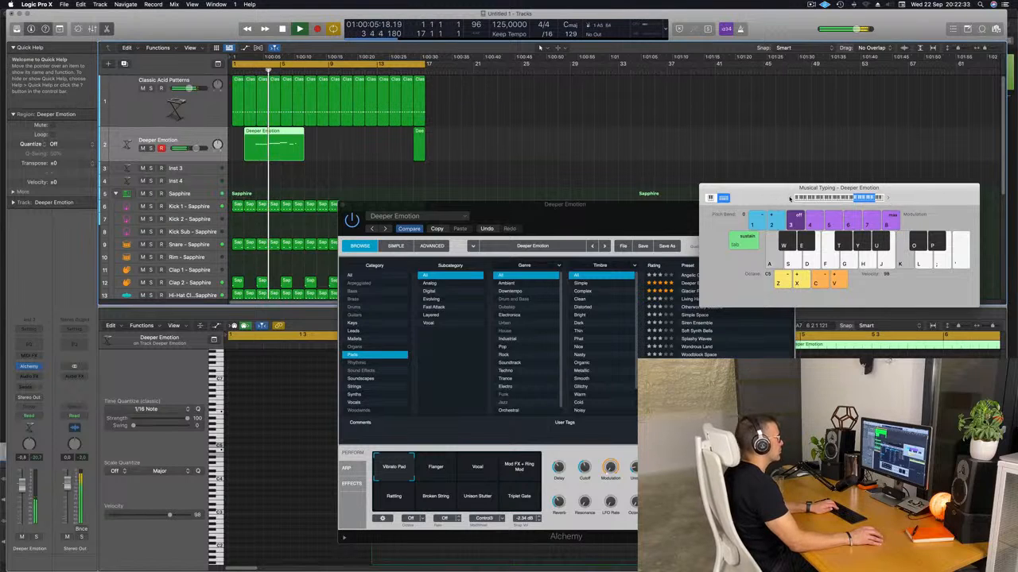
pyautogui.click(789, 199)
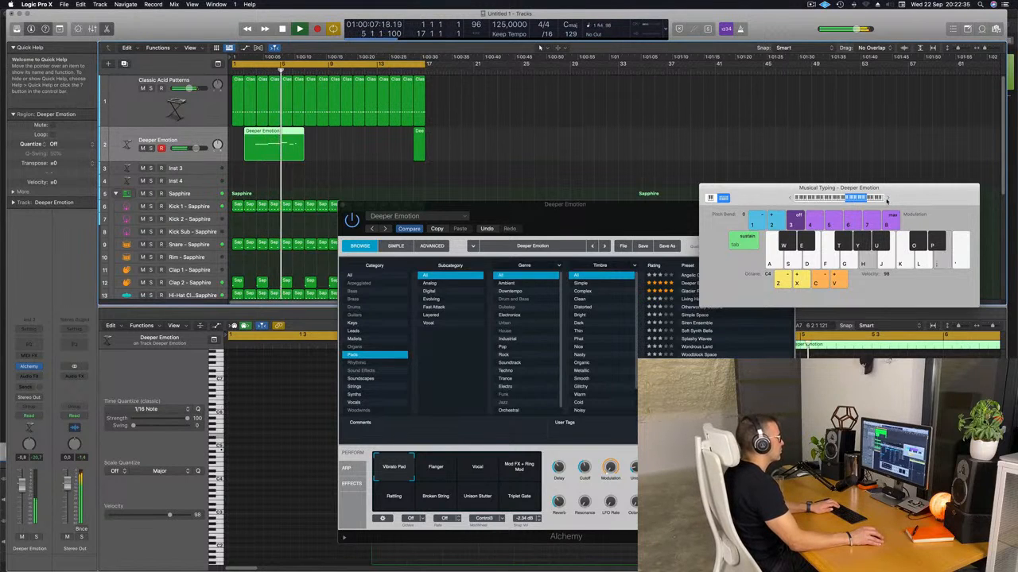
pyautogui.click(887, 198)
pyautogui.moveTo(633, 218); pyautogui.dragTo(697, 142)
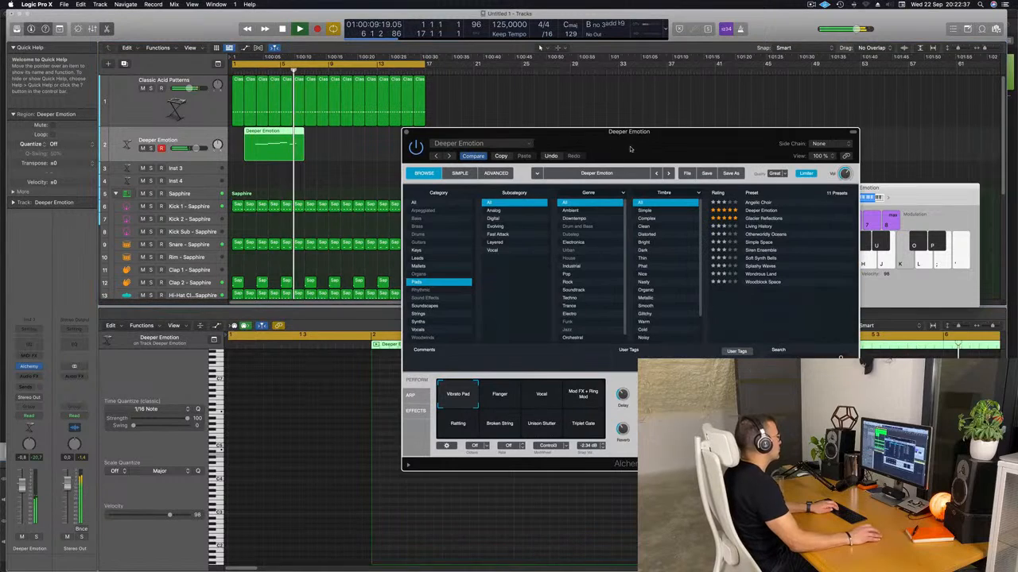
pyautogui.click(270, 148)
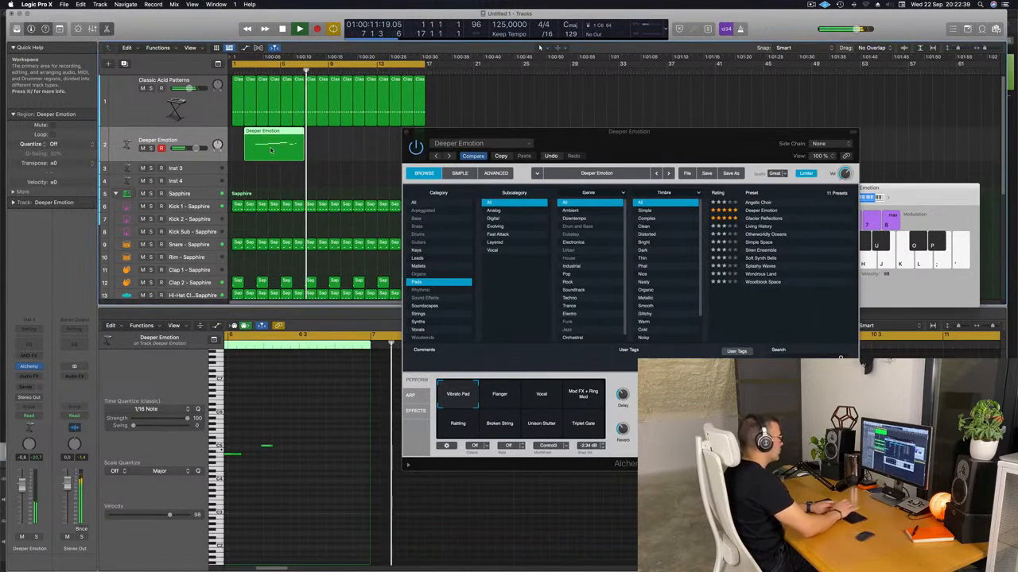
pyautogui.press('Delete')
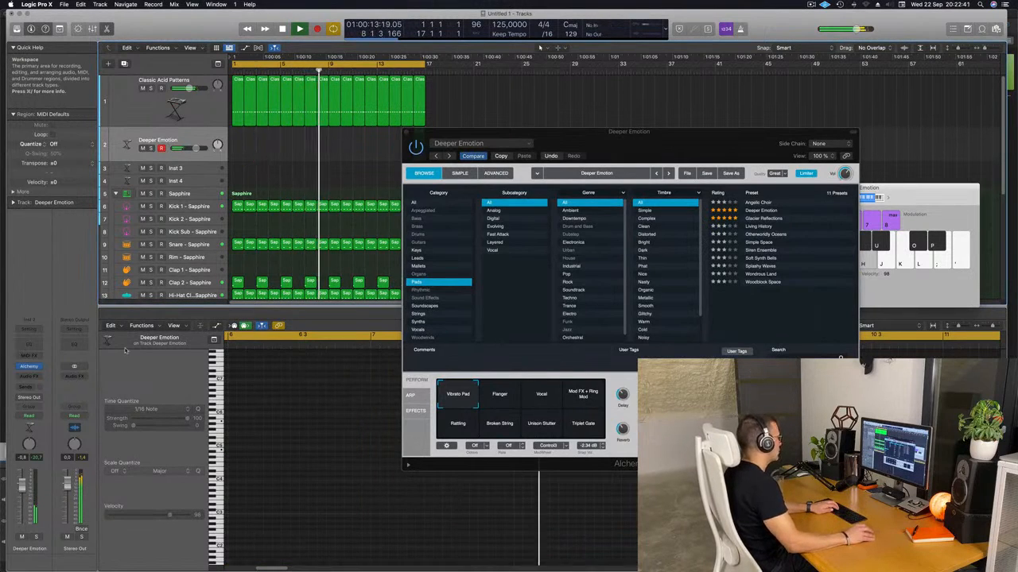
# Raise the Deeper Emotion track's volume to 2.2 dB and turn up Alchemy's own volume while playing test notes.
pyautogui.moveTo(22, 484); pyautogui.dragTo(22, 479)
pyautogui.press('k')
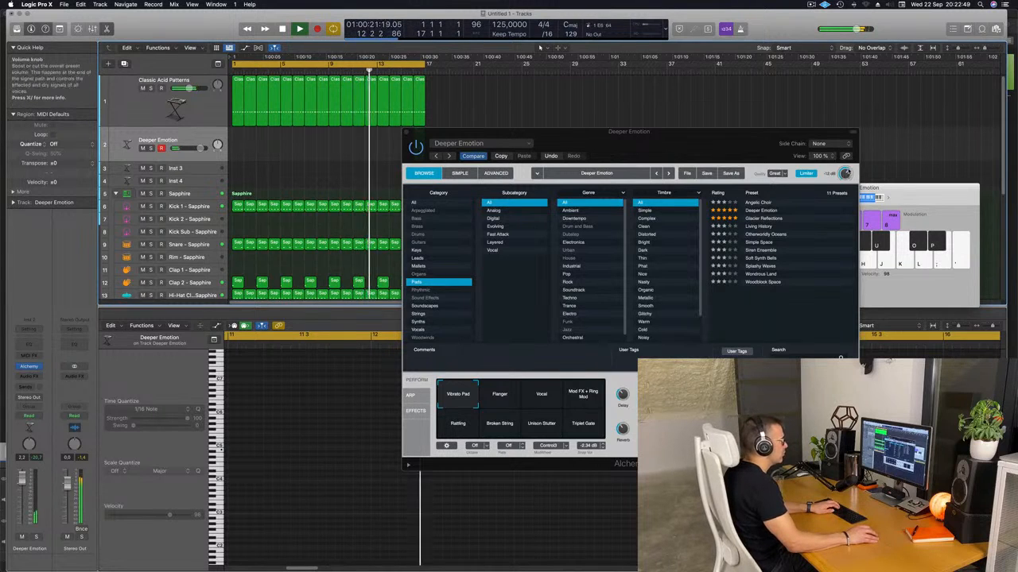
pyautogui.moveTo(846, 179); pyautogui.dragTo(847, 176)
pyautogui.press(';')
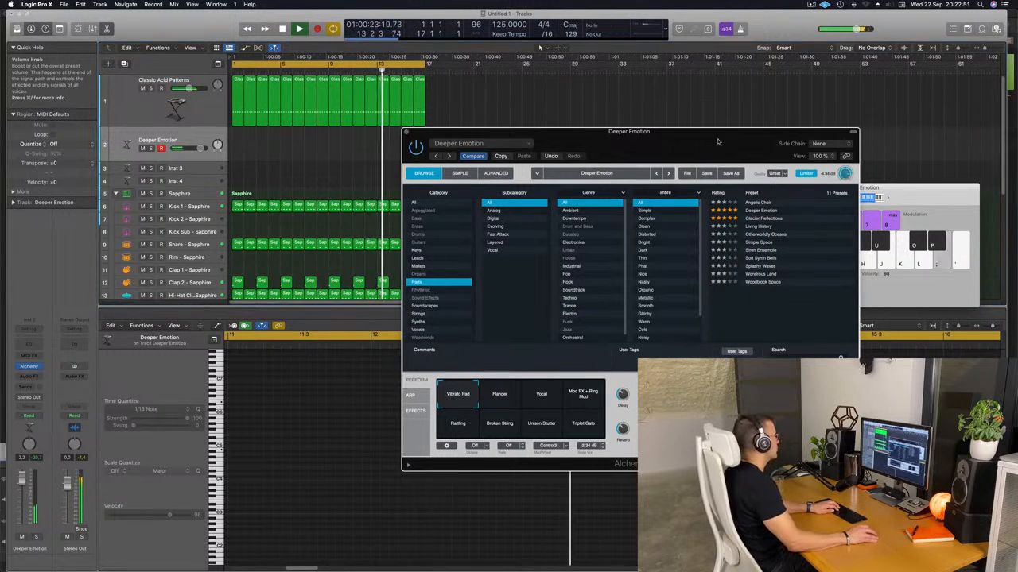
pyautogui.moveTo(690, 139); pyautogui.dragTo(791, 156)
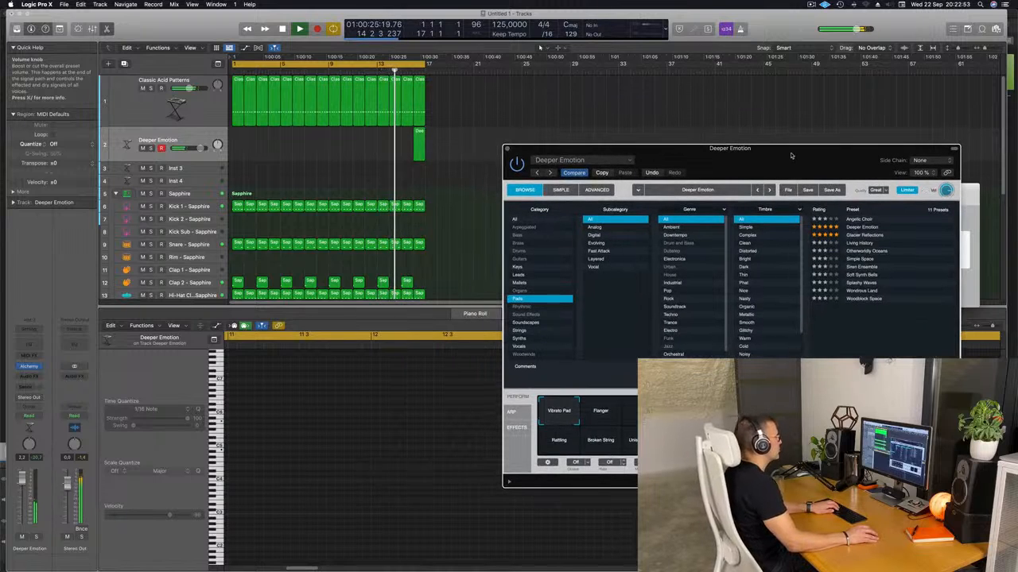
pyautogui.moveTo(791, 156); pyautogui.dragTo(716, 174)
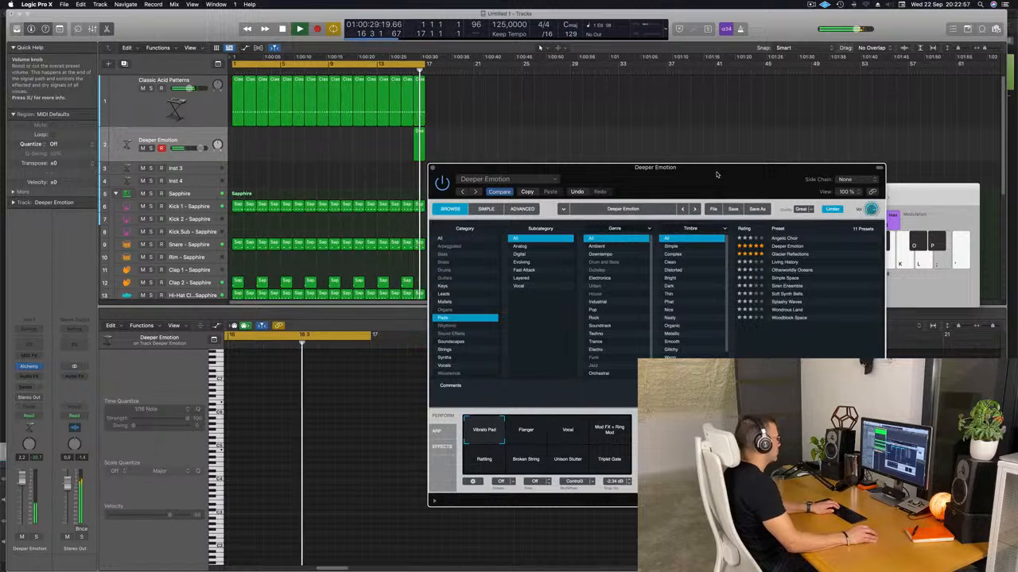
# Load the Glacier Reflections preset and audition its Iceberg, Droplets and Calving performance snapshots.
pyautogui.click(791, 253)
pyautogui.moveTo(747, 197); pyautogui.dragTo(784, 179)
pyautogui.moveTo(792, 168); pyautogui.dragTo(804, 176)
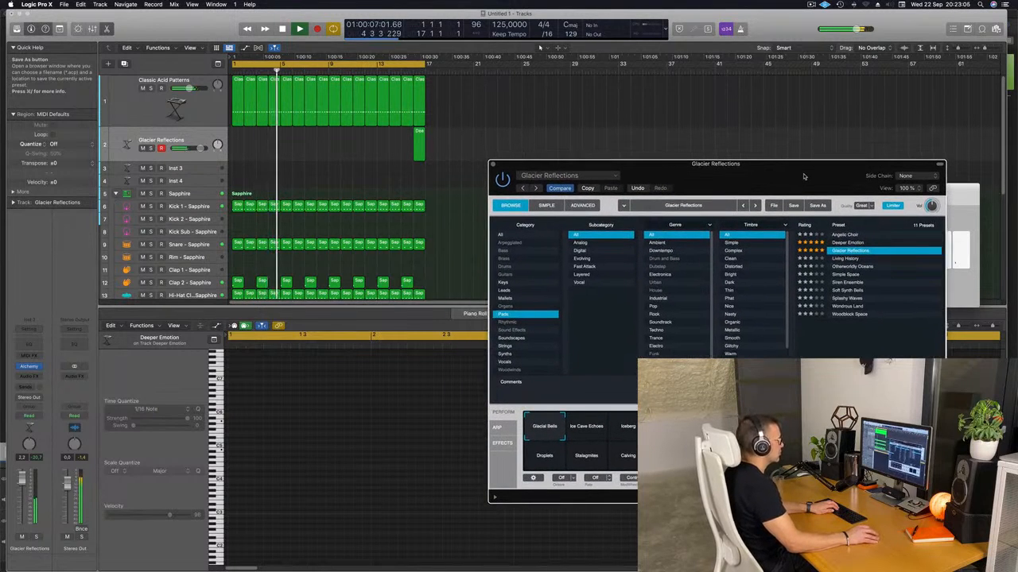
pyautogui.click(630, 425)
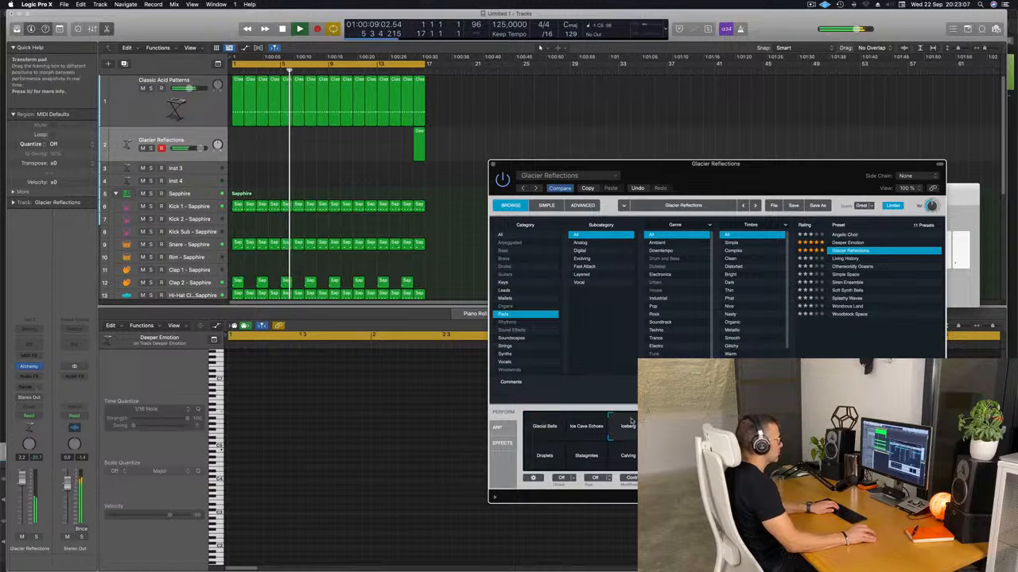
pyautogui.click(544, 455)
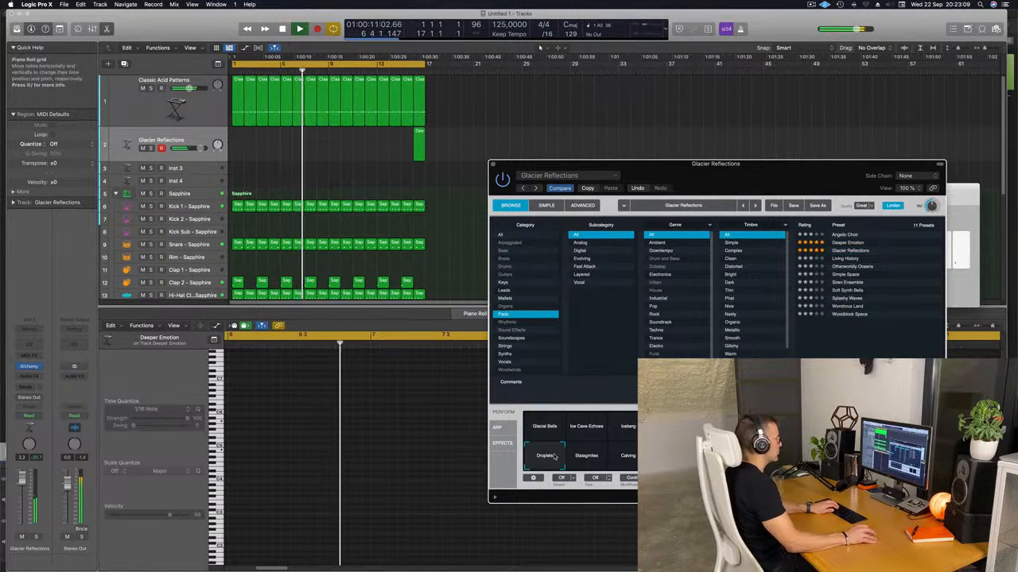
pyautogui.click(628, 455)
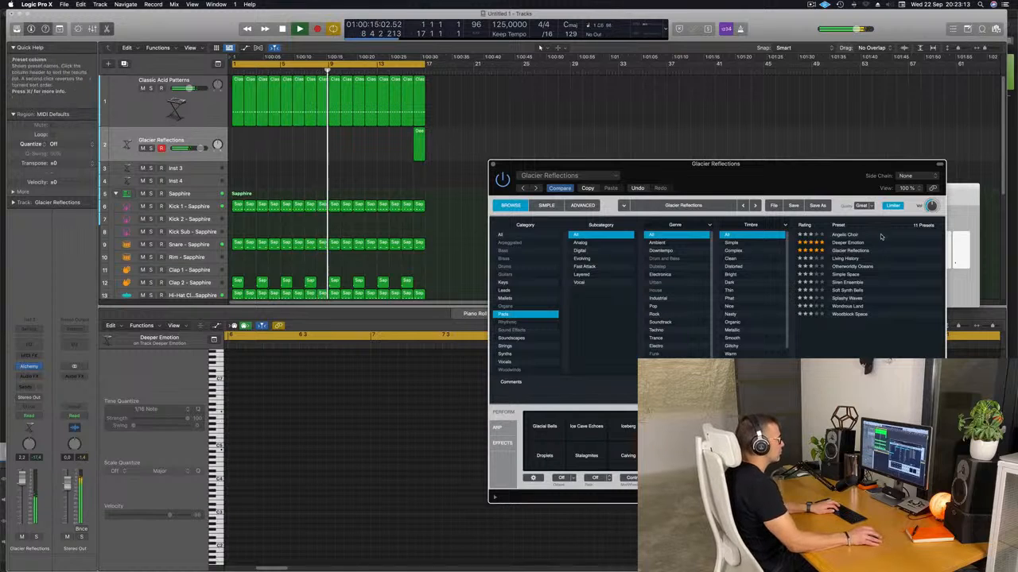
# Load the Living History preset and bring Musical Typing back to the front with its octave lowered to C4.
pyautogui.click(847, 258)
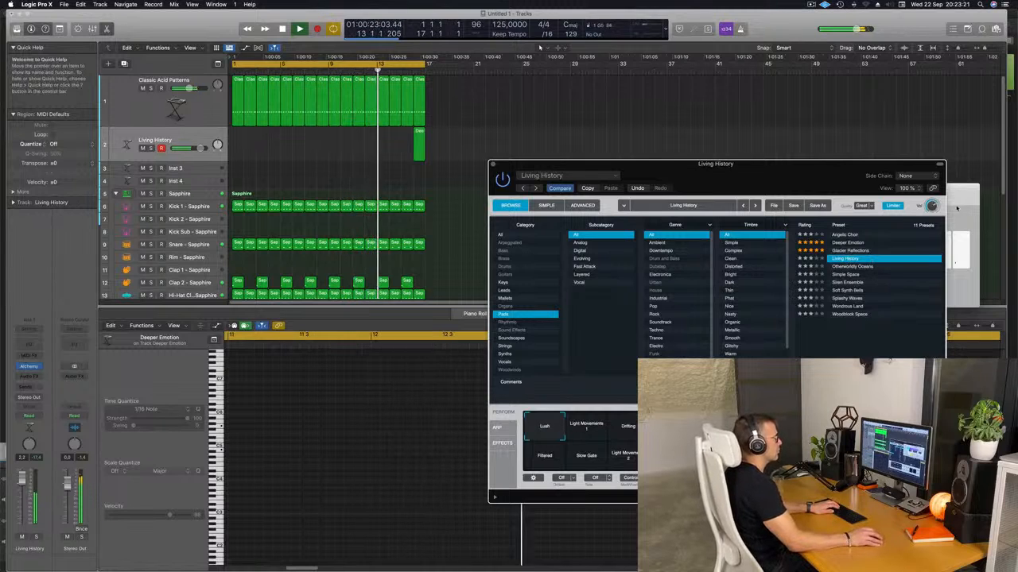
pyautogui.press('super+k')
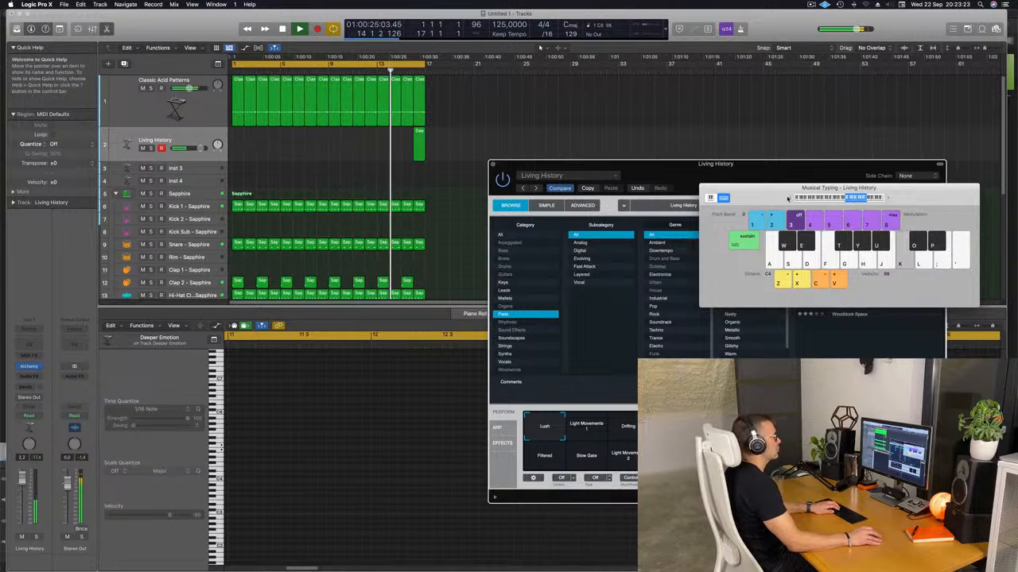
pyautogui.moveTo(884, 195); pyautogui.dragTo(628, 166)
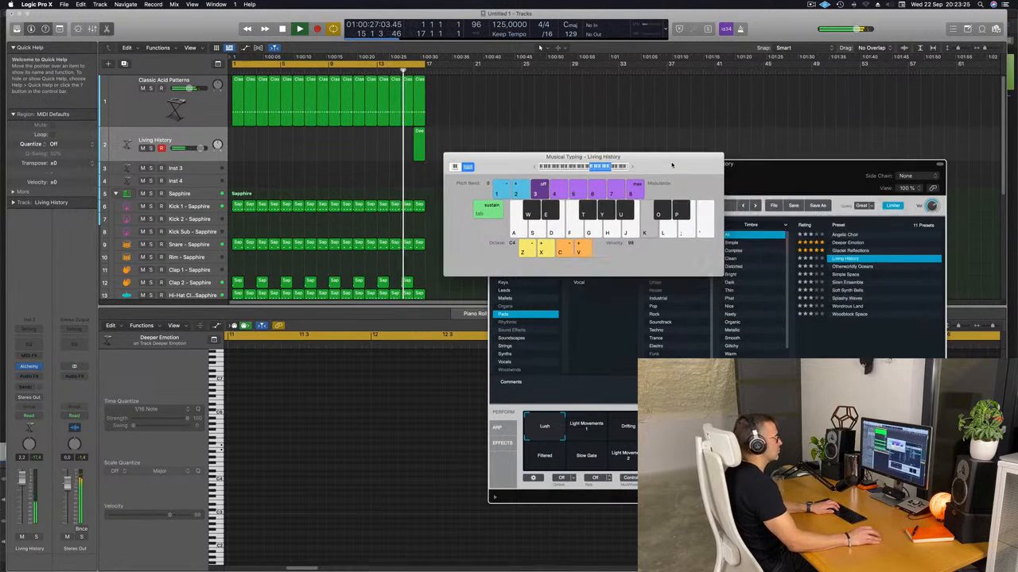
# Load the Simple Space preset in Alchemy and lower the track's volume to -2.0 dB.
pyautogui.click(849, 275)
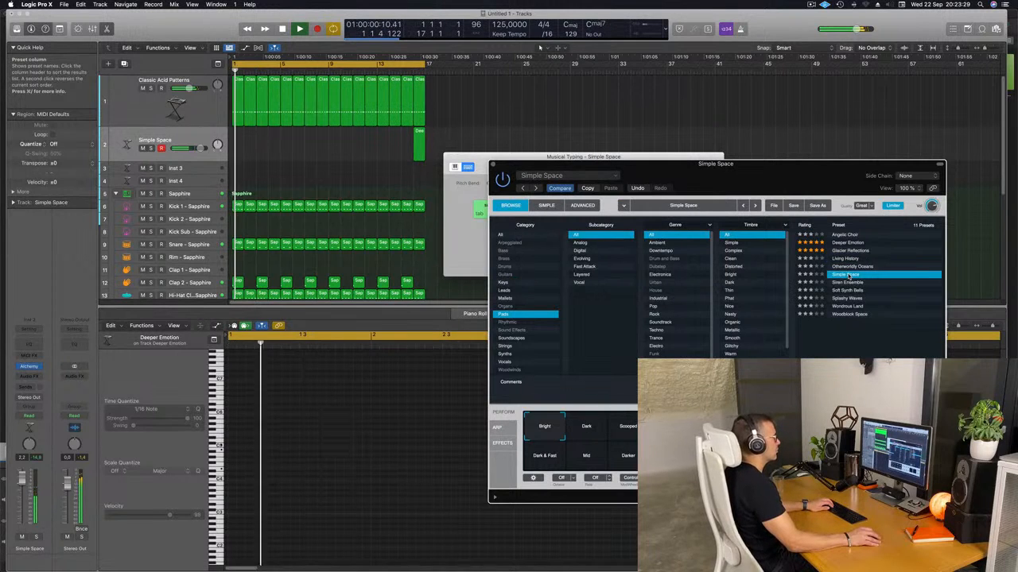
pyautogui.moveTo(742, 164); pyautogui.dragTo(859, 151)
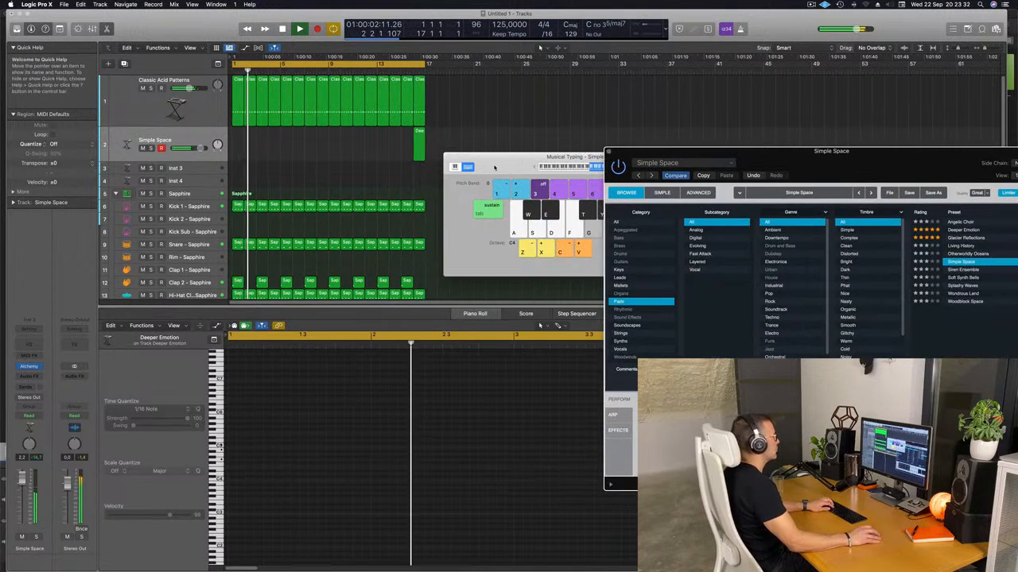
pyautogui.click(494, 167)
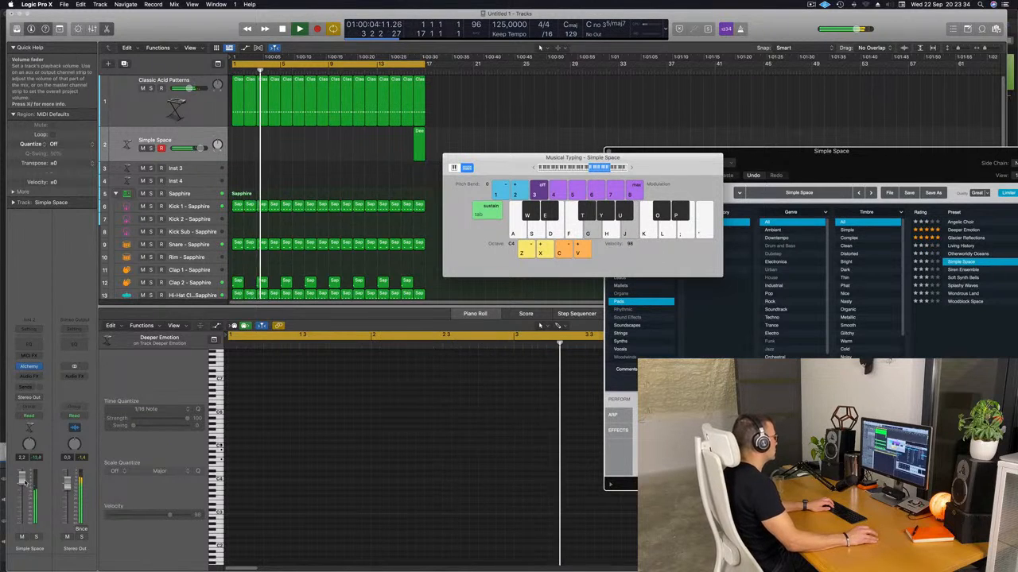
pyautogui.moveTo(24, 482); pyautogui.dragTo(24, 493)
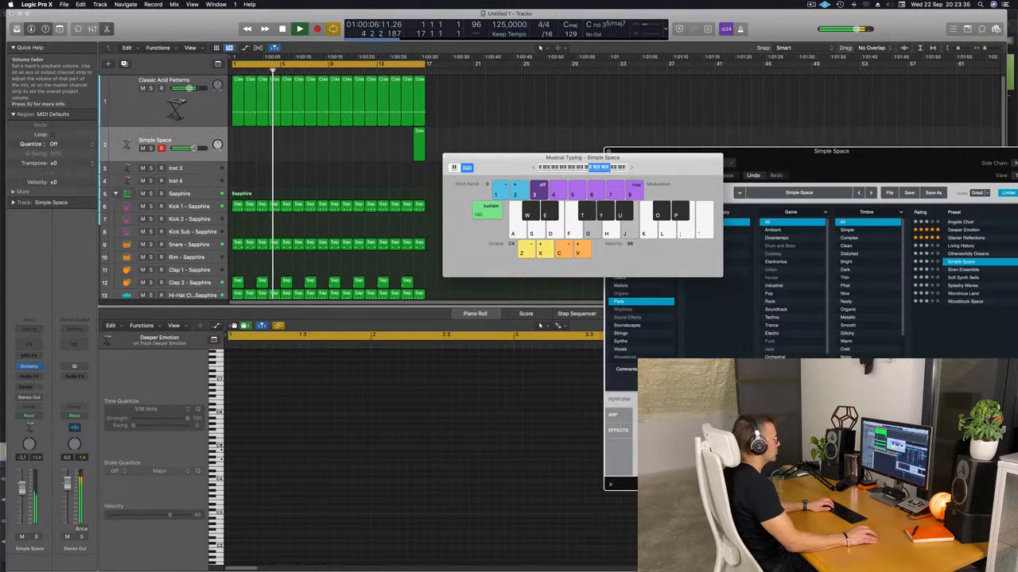
pyautogui.moveTo(877, 192); pyautogui.dragTo(748, 220)
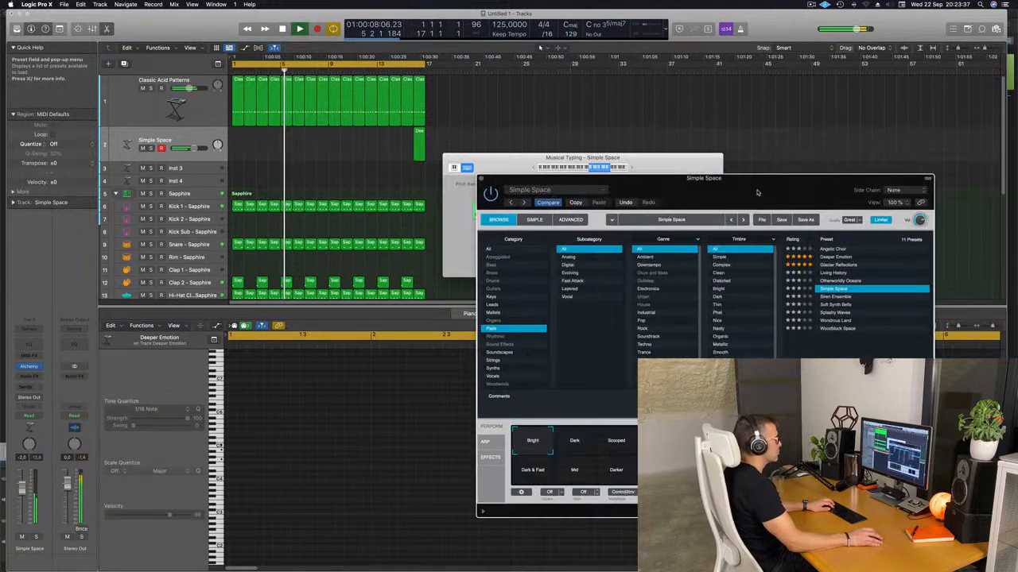
# Raise the Musical Typing octave to C5 and delete the leftover region at bar 16 of the Simple Space track.
pyautogui.click(666, 169)
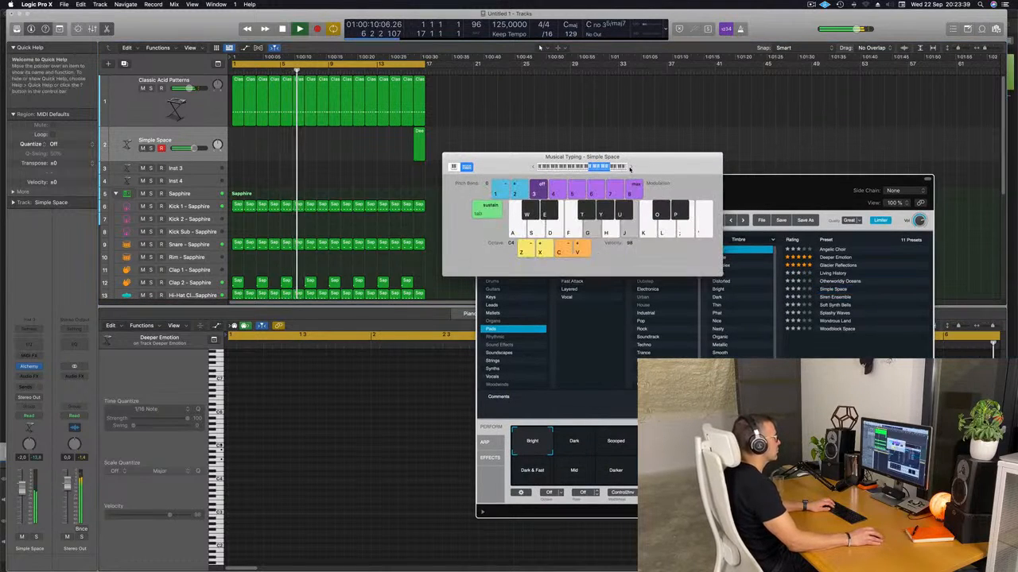
pyautogui.click(630, 167)
pyautogui.moveTo(646, 166); pyautogui.dragTo(774, 179)
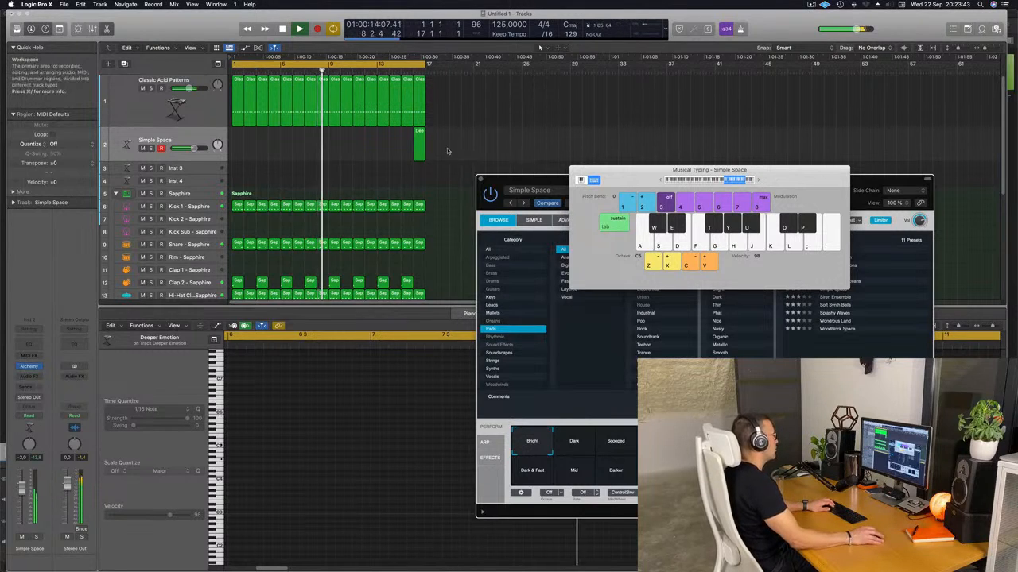
pyautogui.moveTo(448, 151); pyautogui.dragTo(374, 146)
pyautogui.press('Delete')
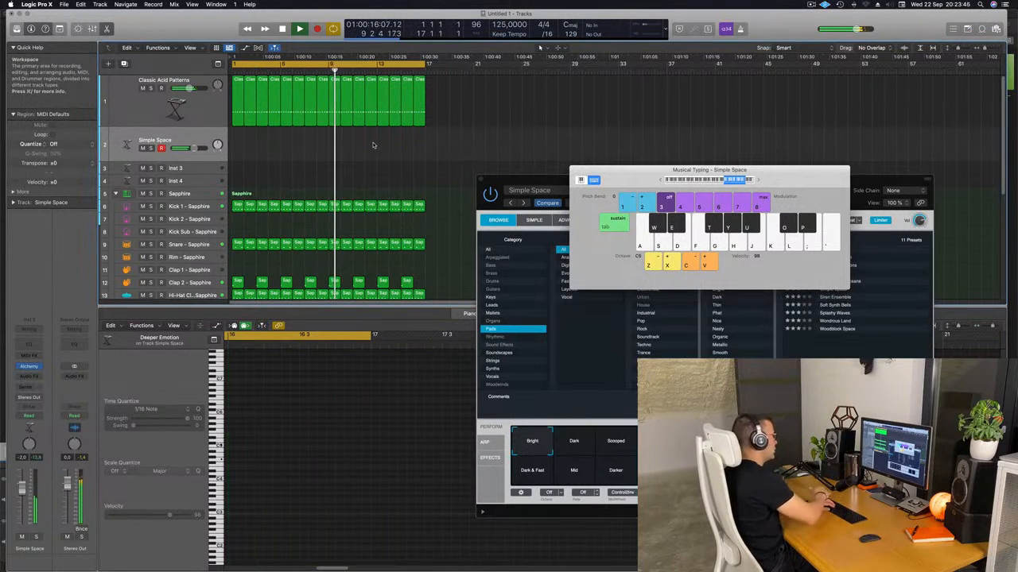
# Record one long sustained pad note on the Simple Space track, starting at bar 3 and stopping just before bar 8.
pyautogui.press('r')
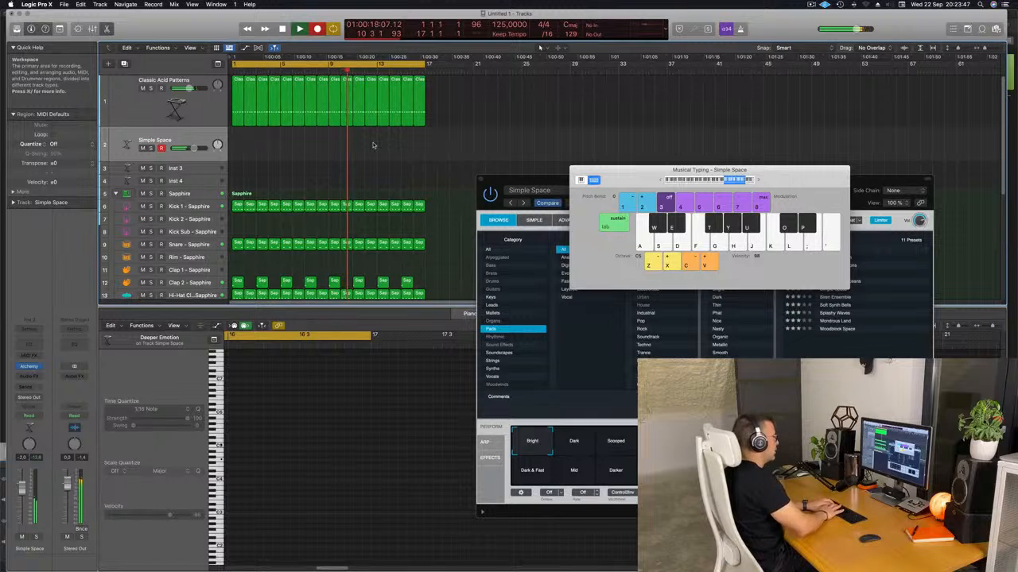
pyautogui.press('space')
pyautogui.press('space')
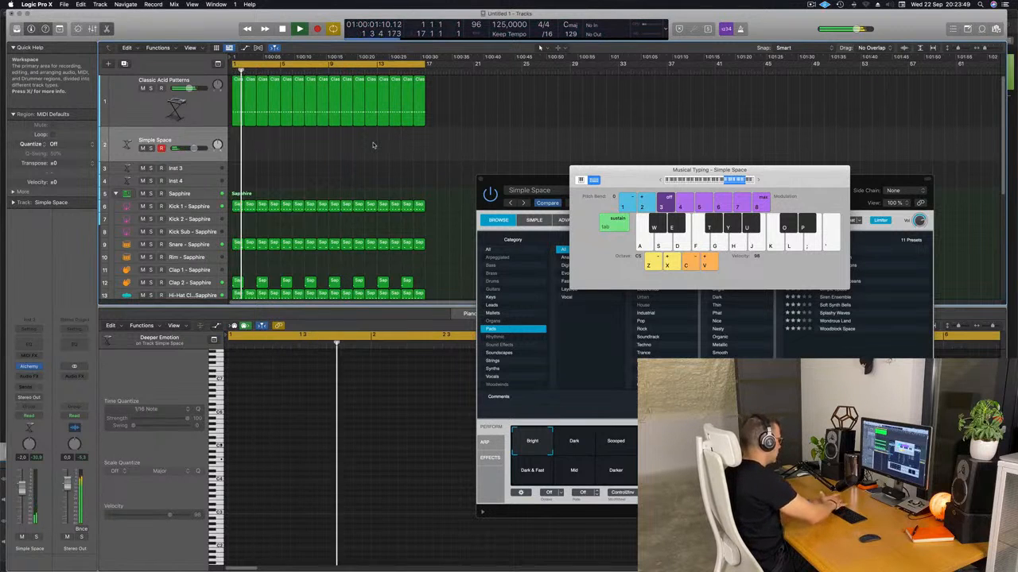
pyautogui.press('r')
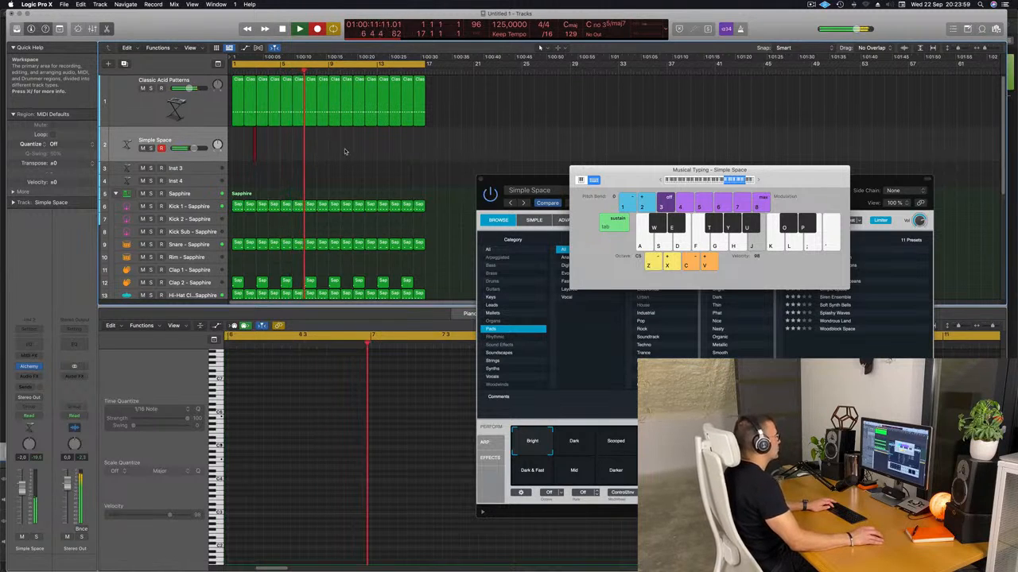
pyautogui.press('space')
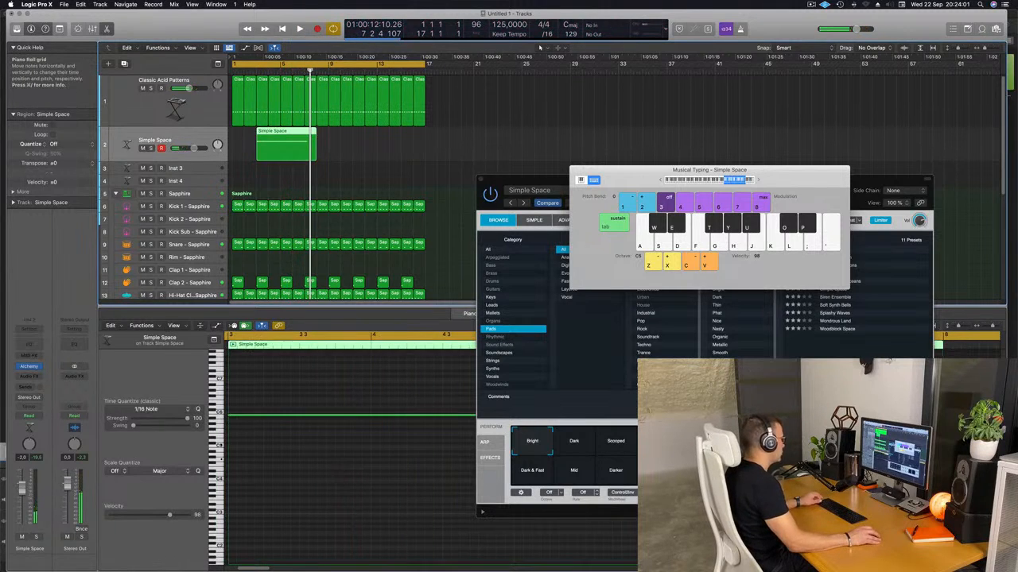
pyautogui.scroll(-4, 422, 456)
pyautogui.hscroll(4, 427, 449)
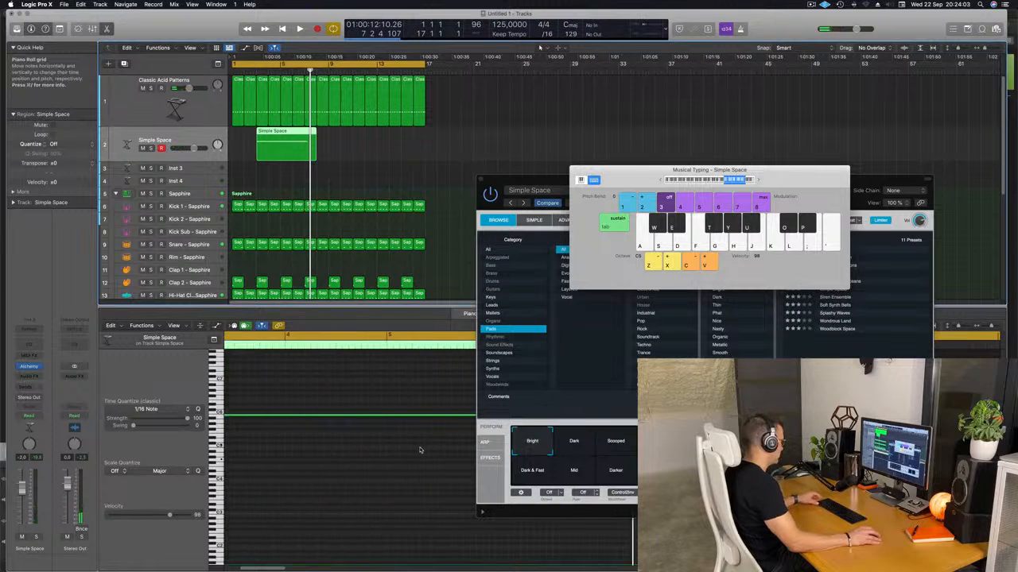
pyautogui.scroll(-5, 344, 438)
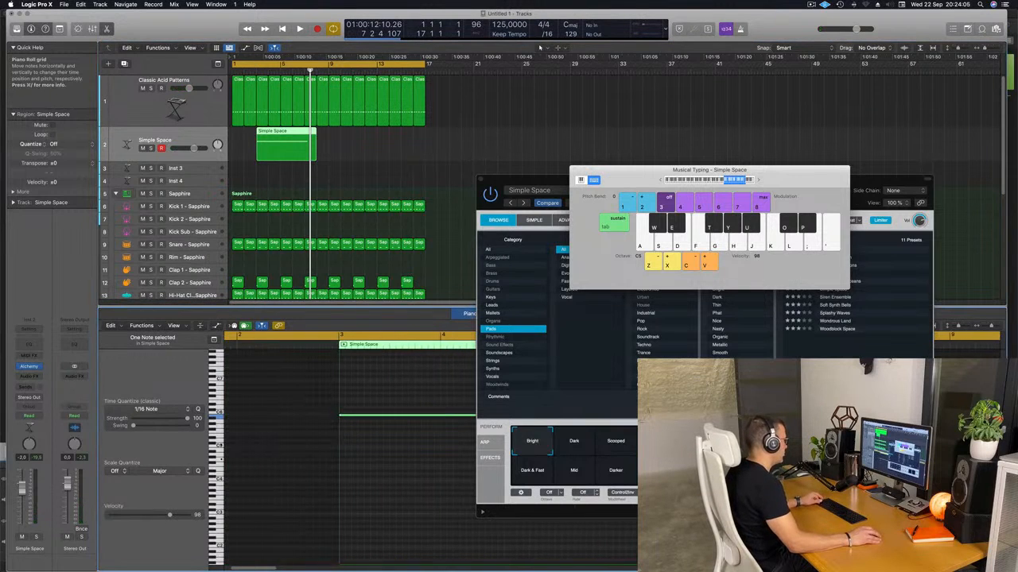
# Split the Simple Space region and its crossing note at bar 7, remove the remainder, and move the four-bar region to bar 1.
pyautogui.press('space')
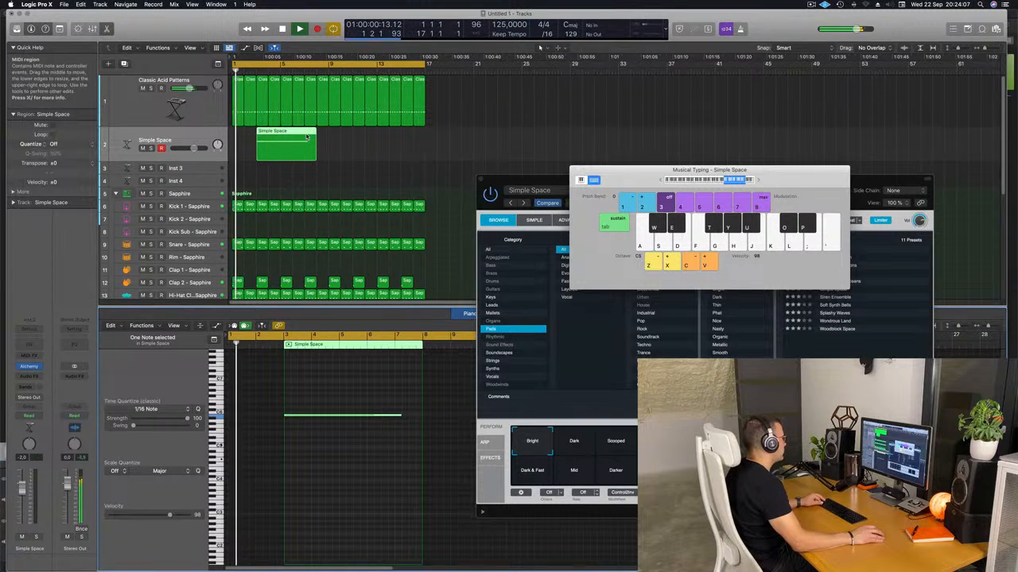
pyautogui.keyDown('super'); pyautogui.doubleClick(304, 137); pyautogui.keyUp('super')
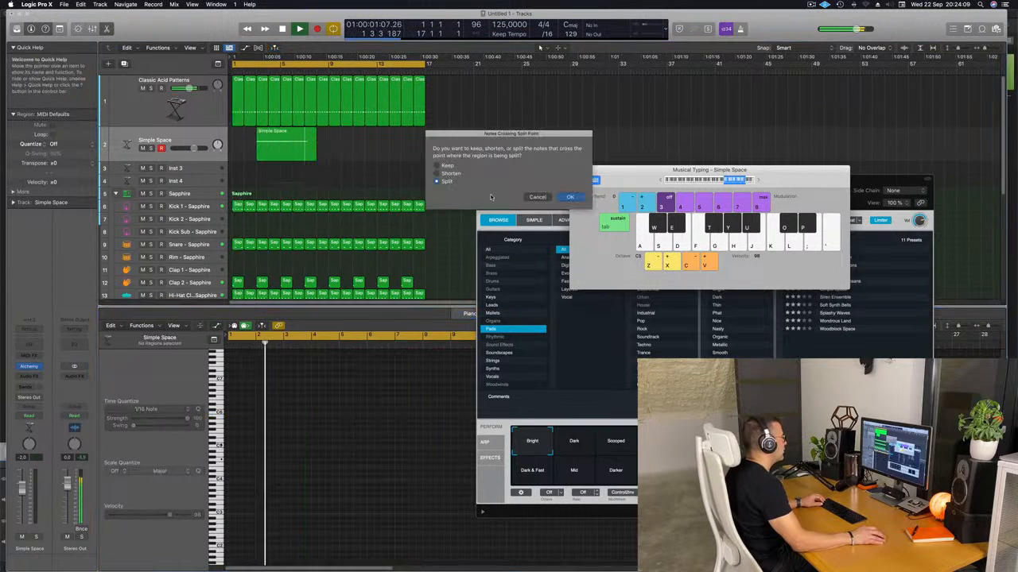
pyautogui.click(577, 198)
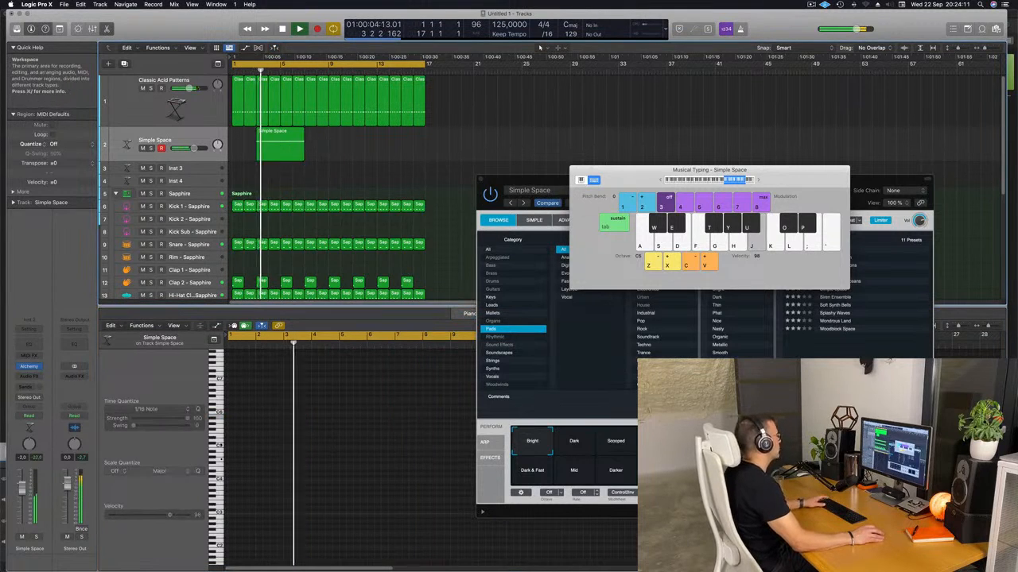
pyautogui.moveTo(287, 137); pyautogui.dragTo(263, 138)
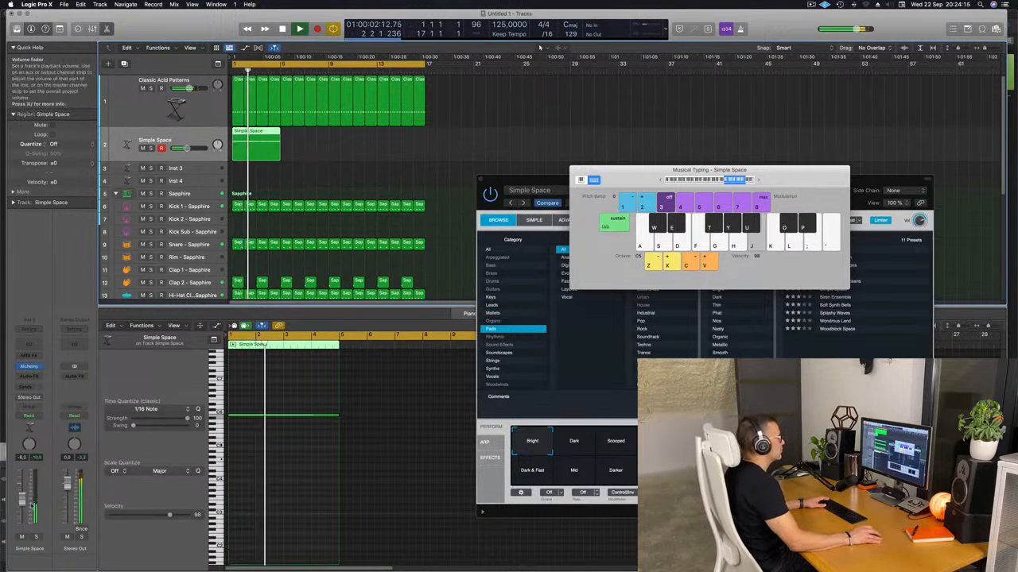
# Audition the Scooped, Dark, Resonant and Dark & Fast performance snapshots of the Simple Space preset.
pyautogui.moveTo(552, 181); pyautogui.dragTo(408, 116)
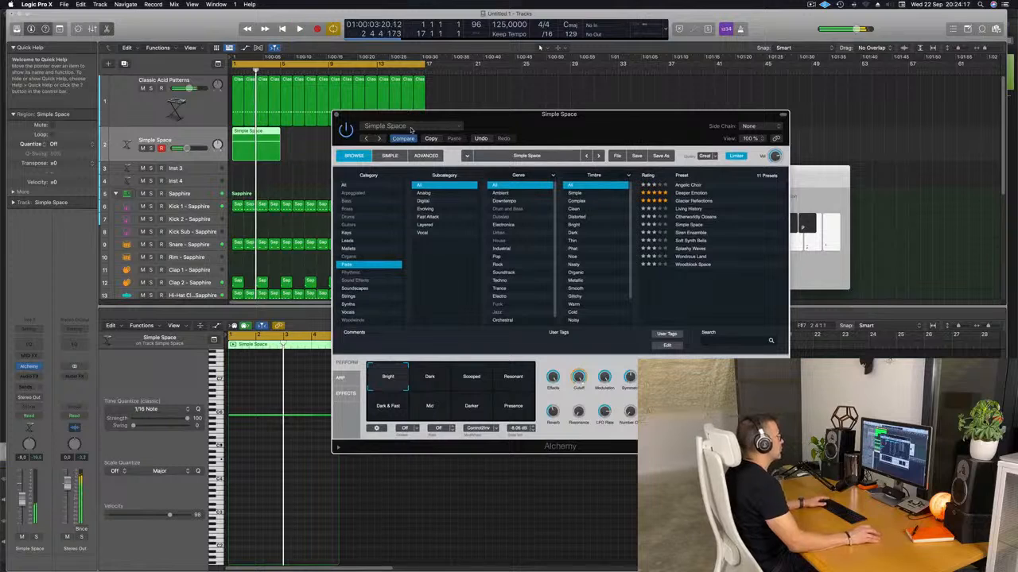
pyautogui.click(469, 378)
pyautogui.click(434, 379)
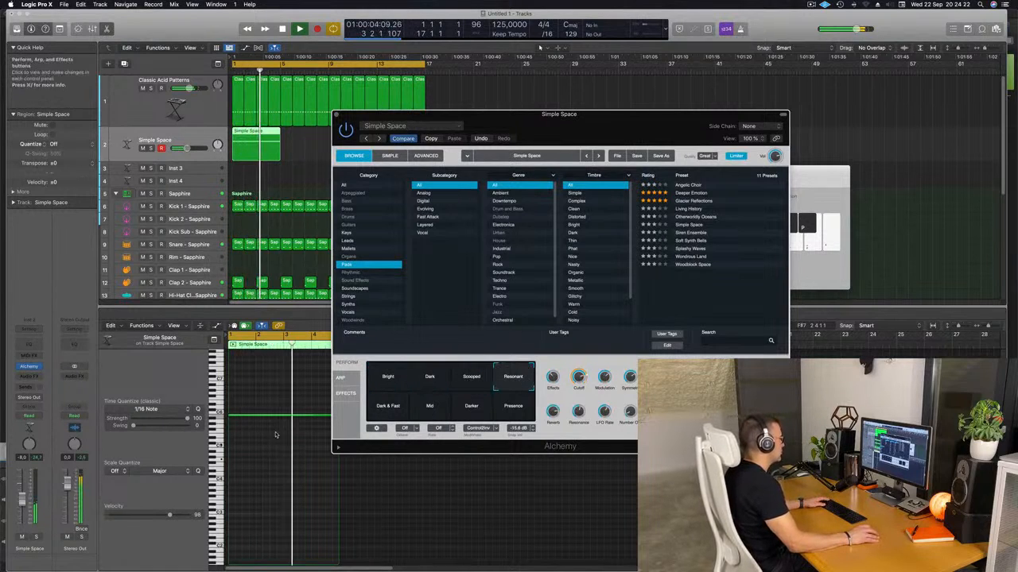
pyautogui.click(395, 407)
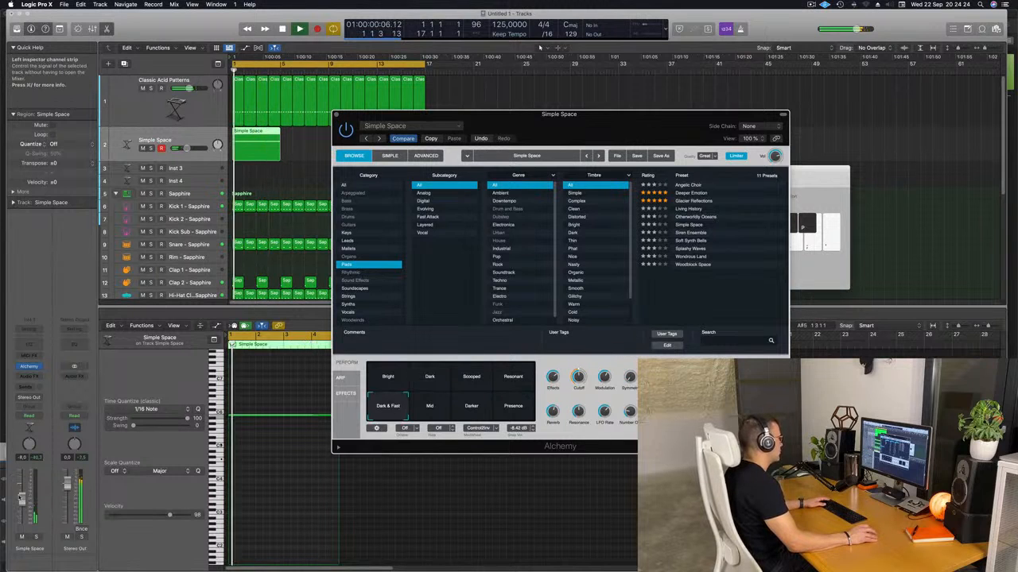
# Raise the Simple Space track to about -0.2 dB, compare the Mid and Presence snapshots, and settle on Darker.
pyautogui.moveTo(26, 500); pyautogui.dragTo(28, 494)
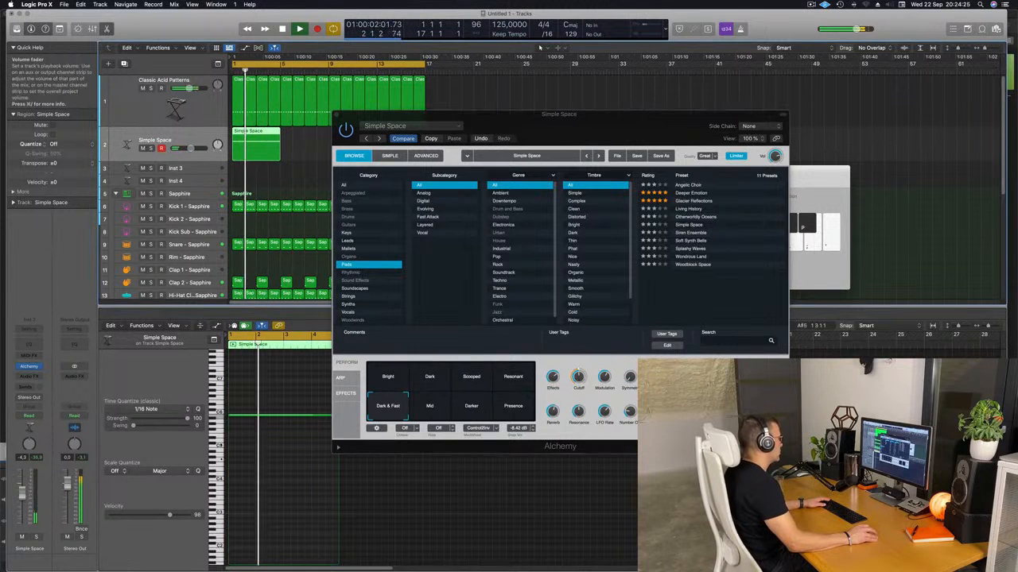
pyautogui.click(436, 412)
pyautogui.click(470, 408)
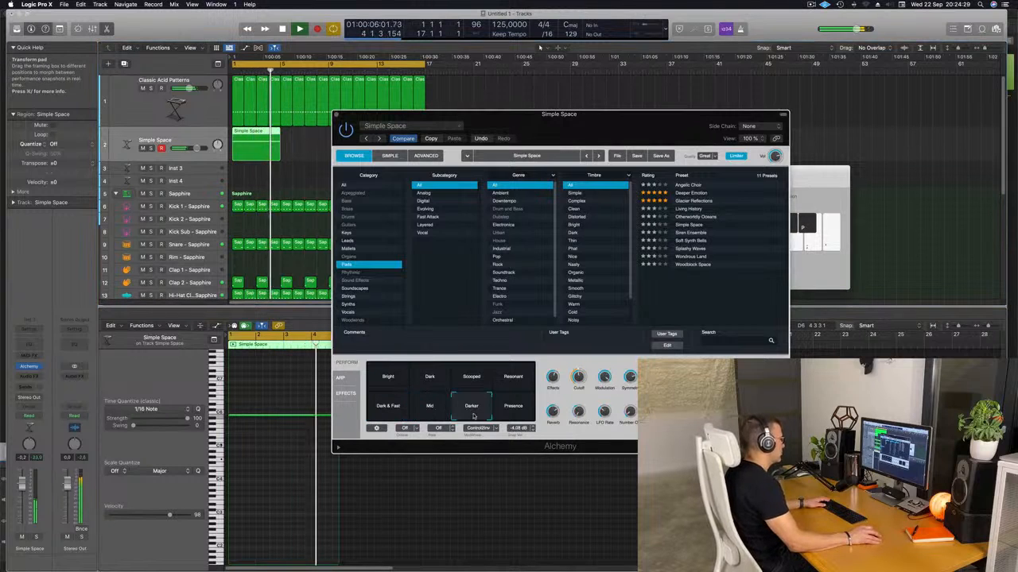
pyautogui.click(504, 408)
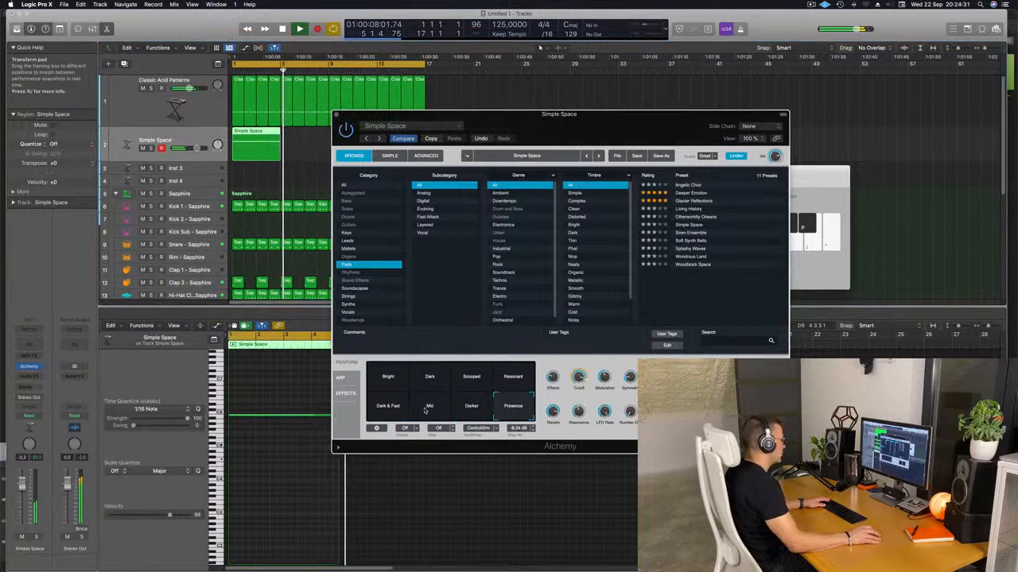
pyautogui.click(471, 406)
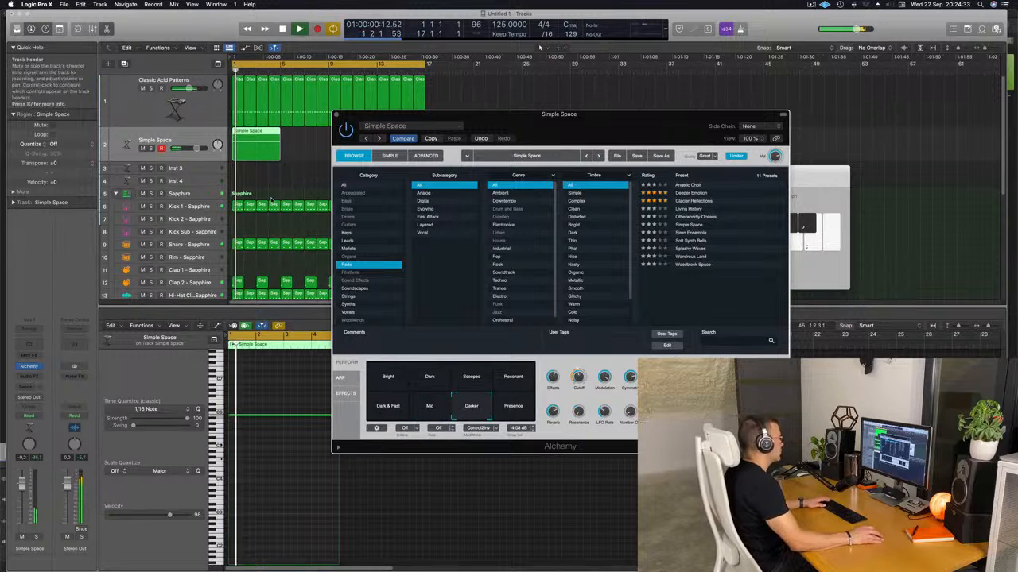
# Repeat the four-bar Simple Space region three times so the pad fills the 16-bar loop.
pyautogui.moveTo(558, 116); pyautogui.dragTo(944, 130)
pyautogui.moveTo(329, 147); pyautogui.dragTo(240, 150)
pyautogui.press('super+r')
pyautogui.press('super+r')
pyautogui.press('super+r')
# Adjust Alchemy's output volume to about -4.4 dB and close the instrument window.
pyautogui.moveTo(922, 127); pyautogui.dragTo(628, 46)
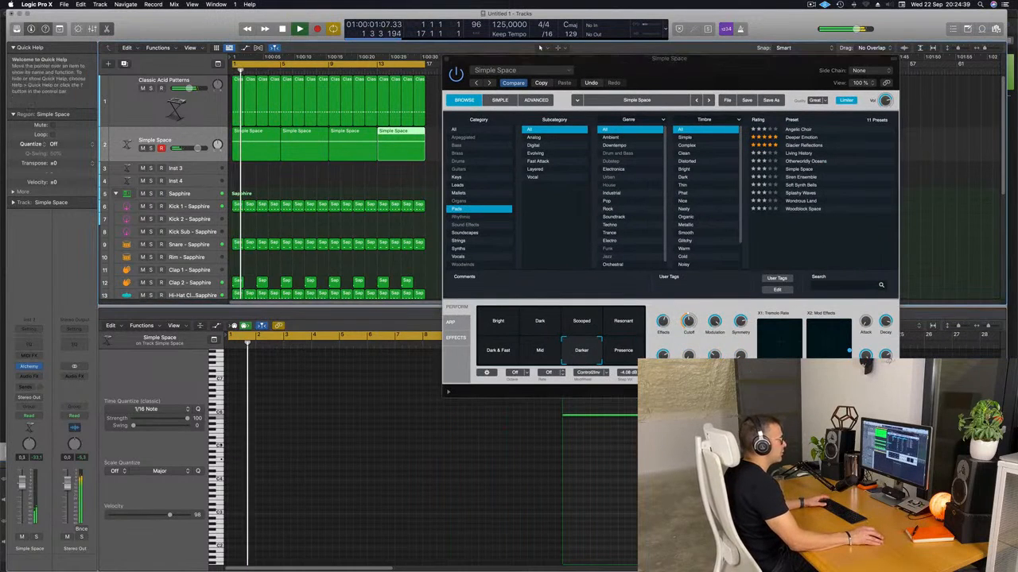
pyautogui.moveTo(887, 101); pyautogui.dragTo(888, 99)
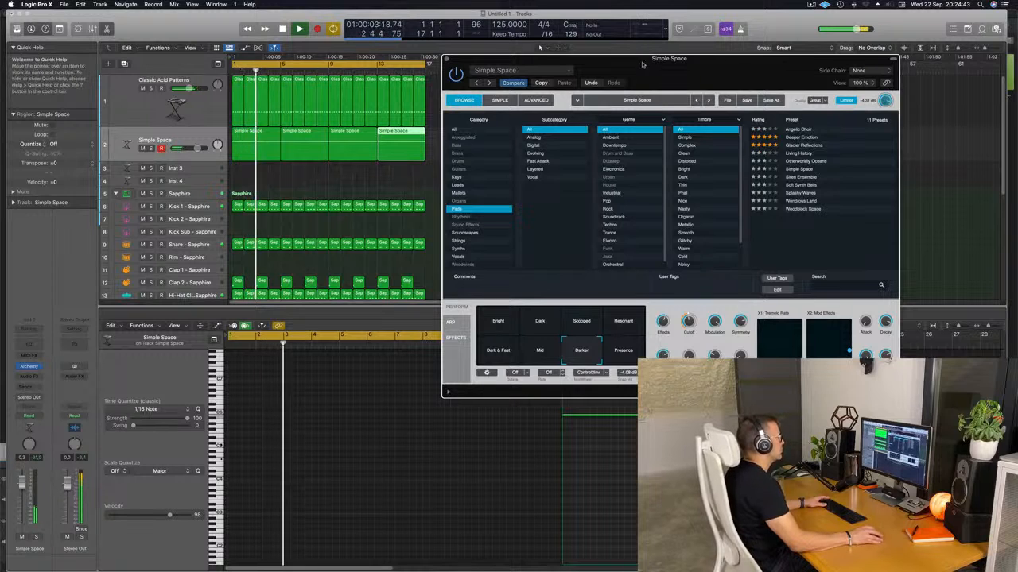
pyautogui.moveTo(671, 70); pyautogui.dragTo(689, 73)
pyautogui.press('Return')
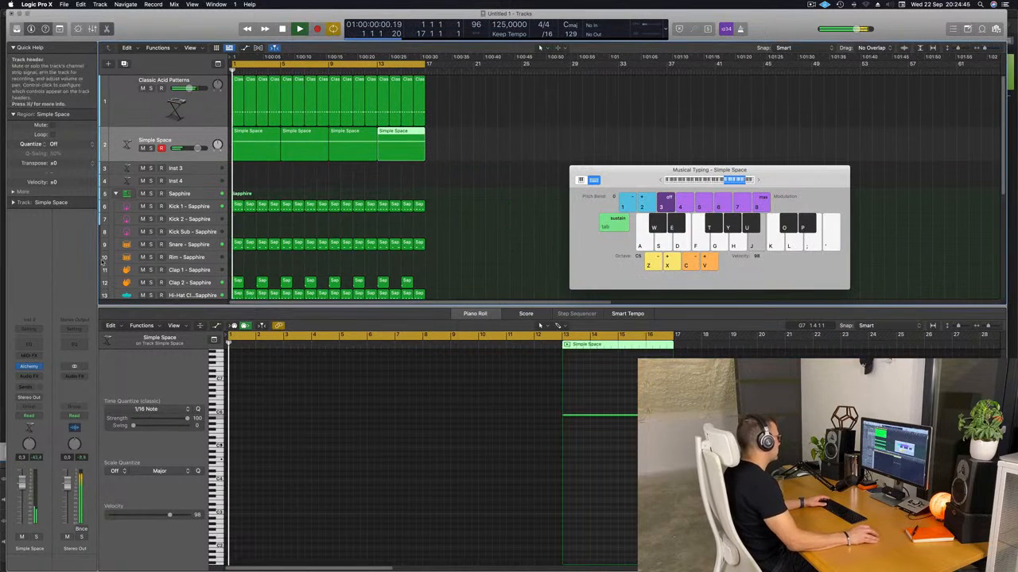
# Insert a stereo Step FX effect on the Simple Space track and raise the track volume to about 3 dB.
pyautogui.click(36, 370)
pyautogui.moveTo(55, 540)
pyautogui.moveTo(115, 547)
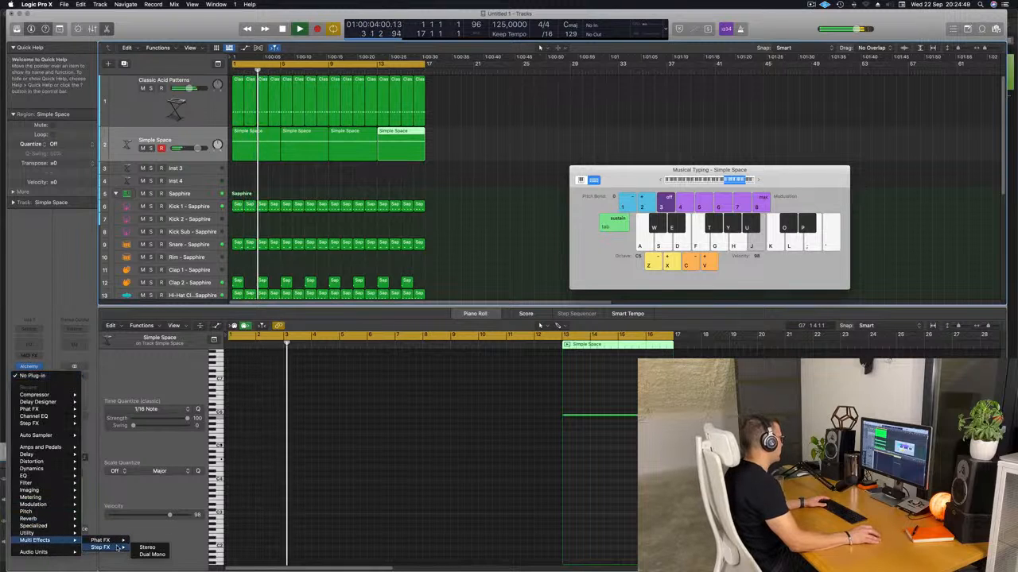
pyautogui.click(148, 548)
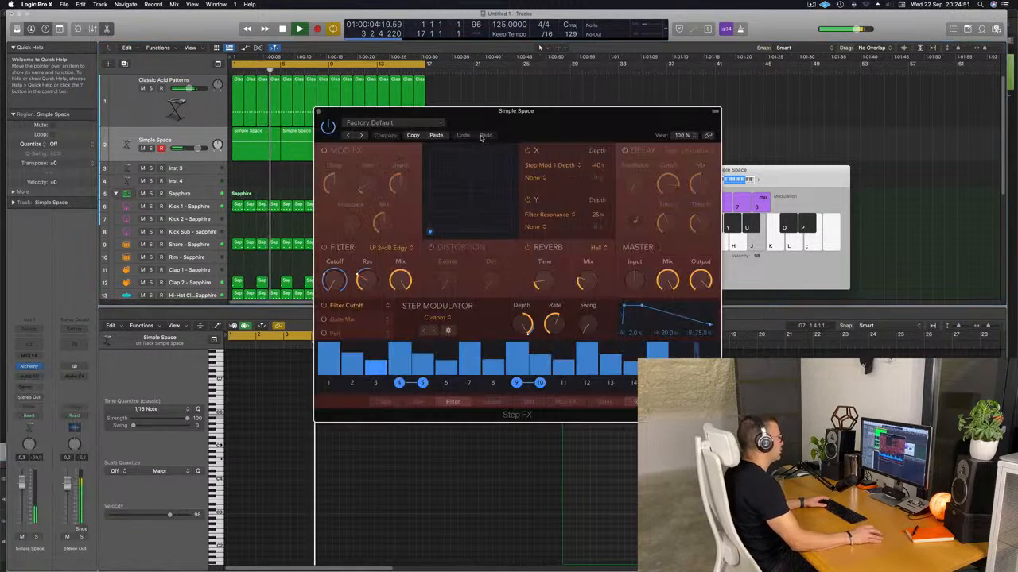
pyautogui.moveTo(699, 98); pyautogui.dragTo(819, 98)
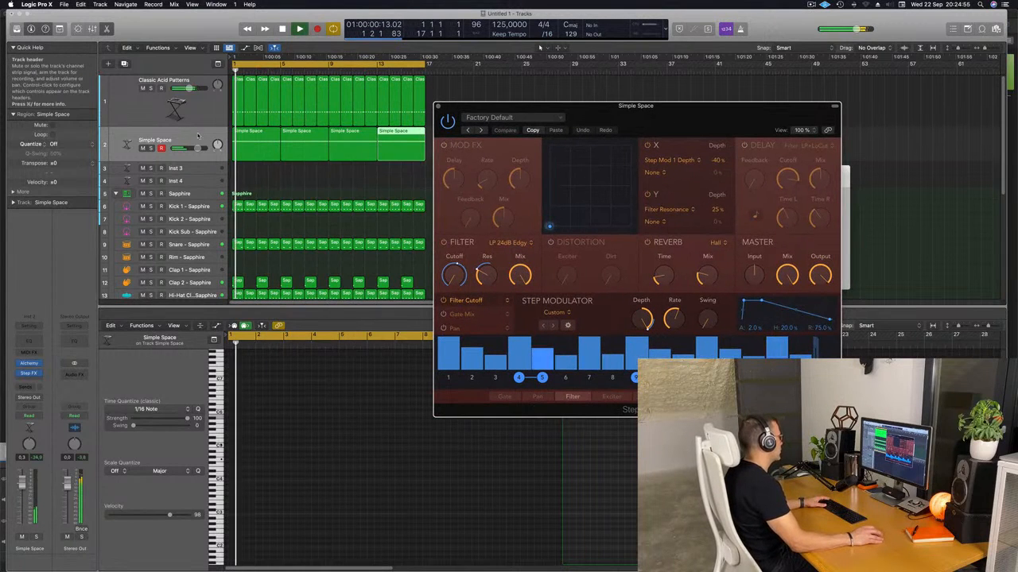
pyautogui.moveTo(197, 149); pyautogui.dragTo(199, 149)
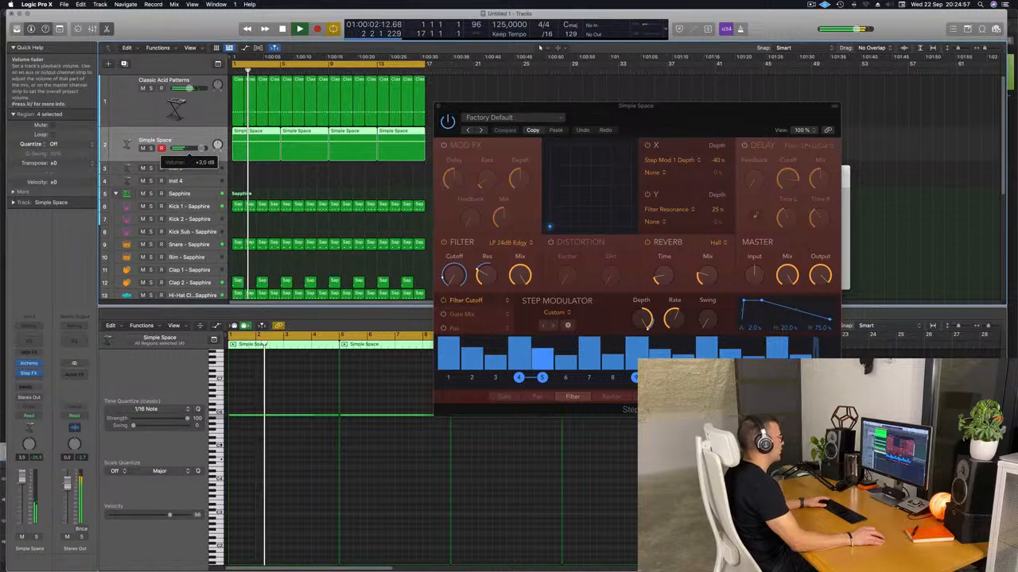
# Try the Brittle Spike preset in Step FX, and load the Broken Echoes preset.
pyautogui.moveTo(687, 115); pyautogui.dragTo(573, 130)
pyautogui.click(368, 144)
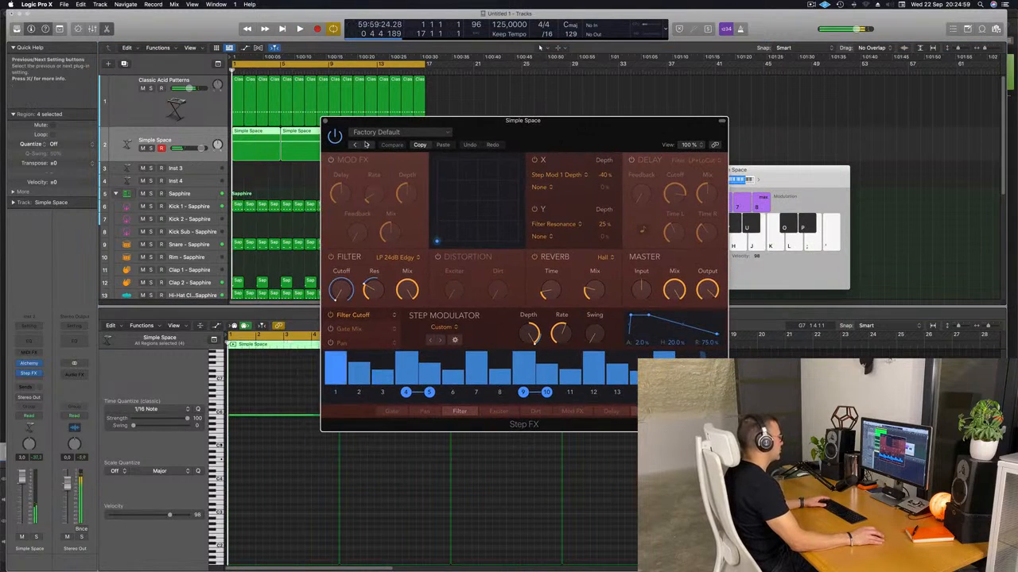
pyautogui.click(368, 145)
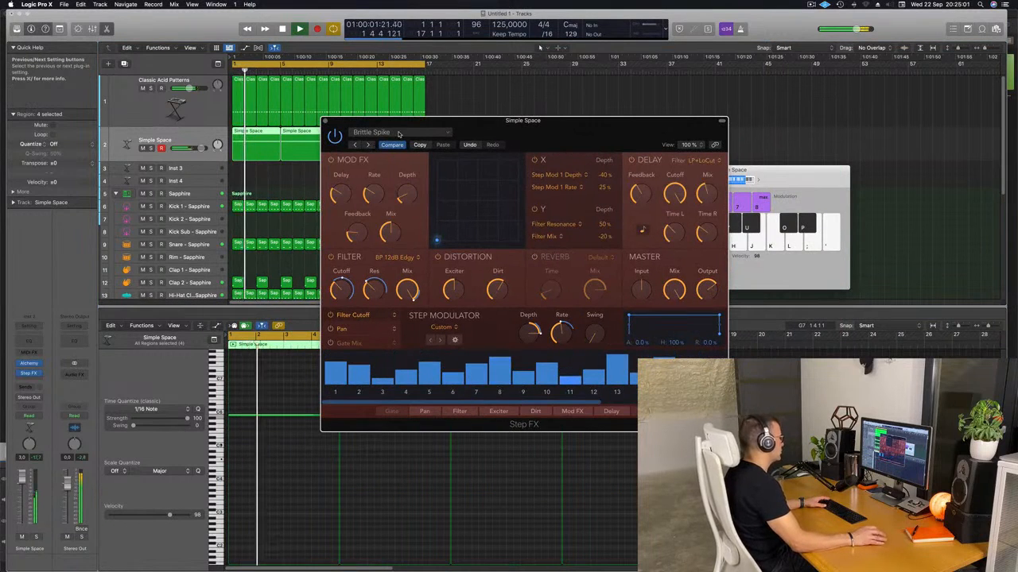
pyautogui.click(398, 133)
pyautogui.click(551, 129)
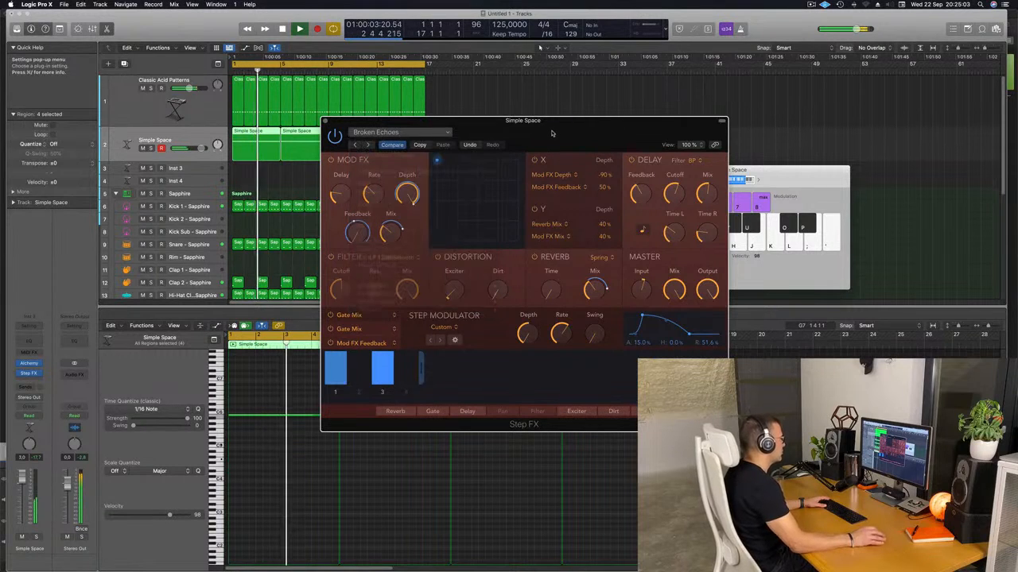
# Lower the Step FX master Mix to about 51 % and close the effect window.
pyautogui.moveTo(548, 129); pyautogui.dragTo(549, 177)
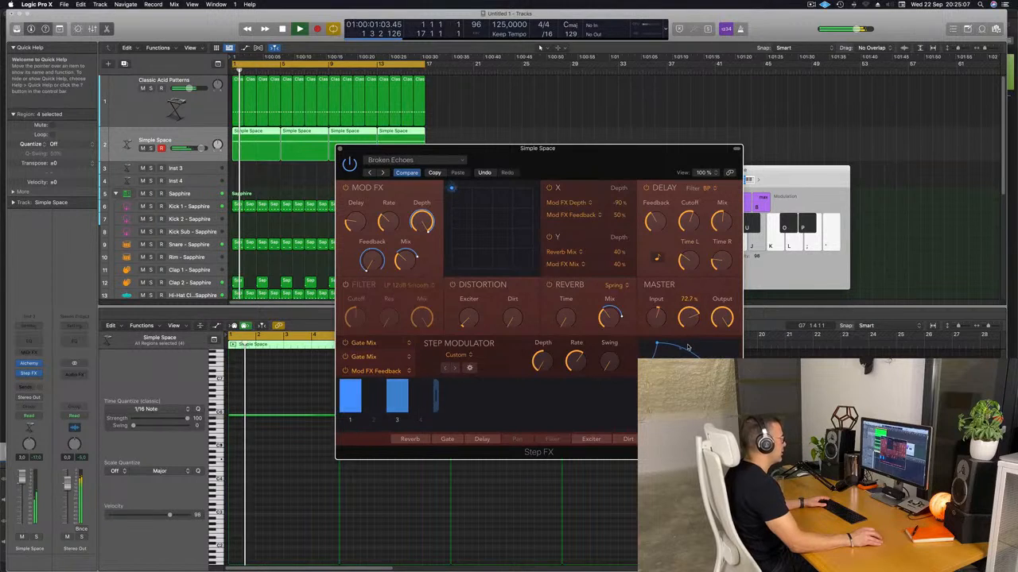
pyautogui.moveTo(693, 316); pyautogui.dragTo(693, 318)
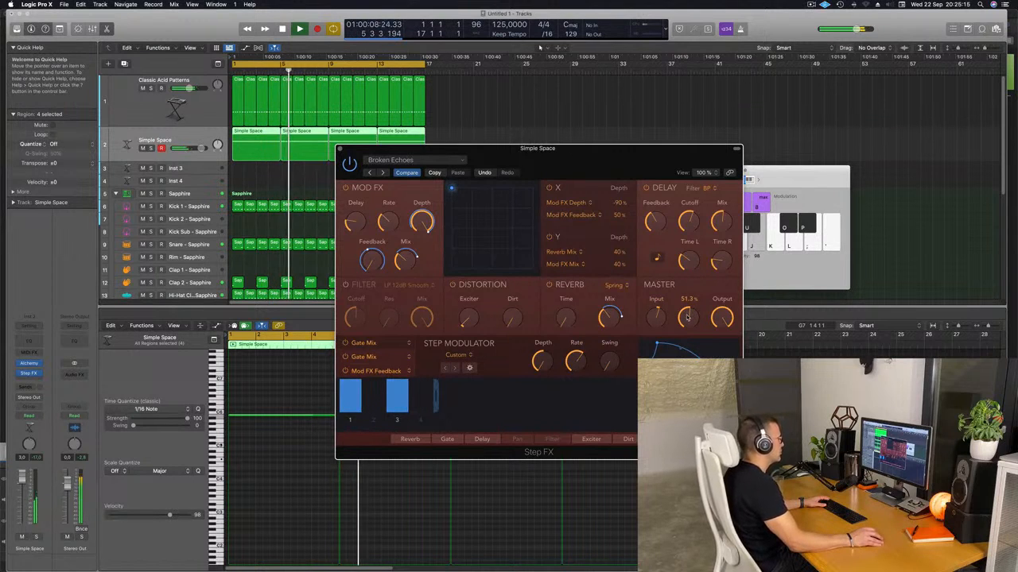
pyautogui.moveTo(689, 317); pyautogui.dragTo(690, 319)
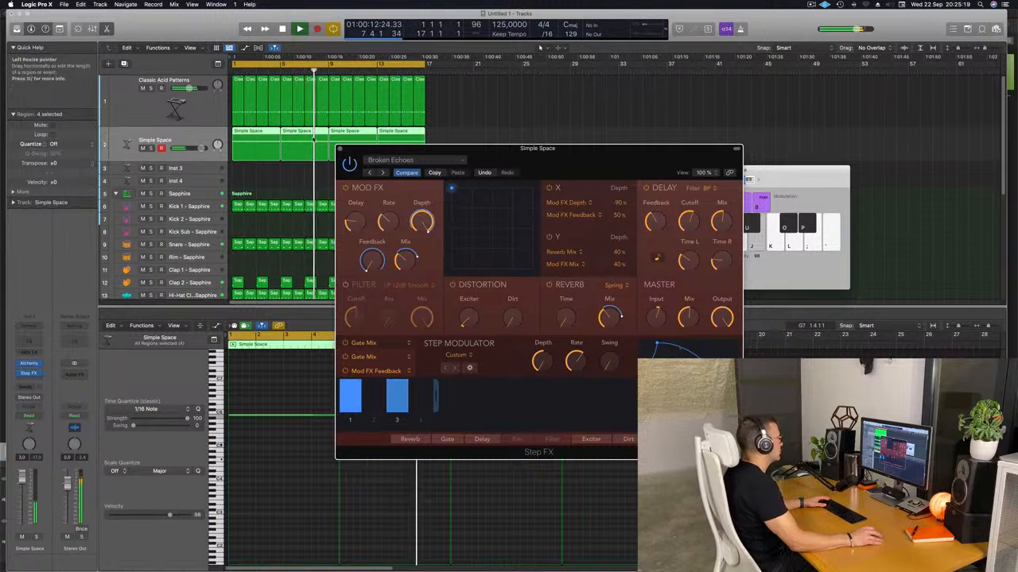
pyautogui.click(339, 149)
# Copy the first Classic Acid Patterns region onto the Inst 3 track at bar 1.
pyautogui.scroll(-5, 270, 185)
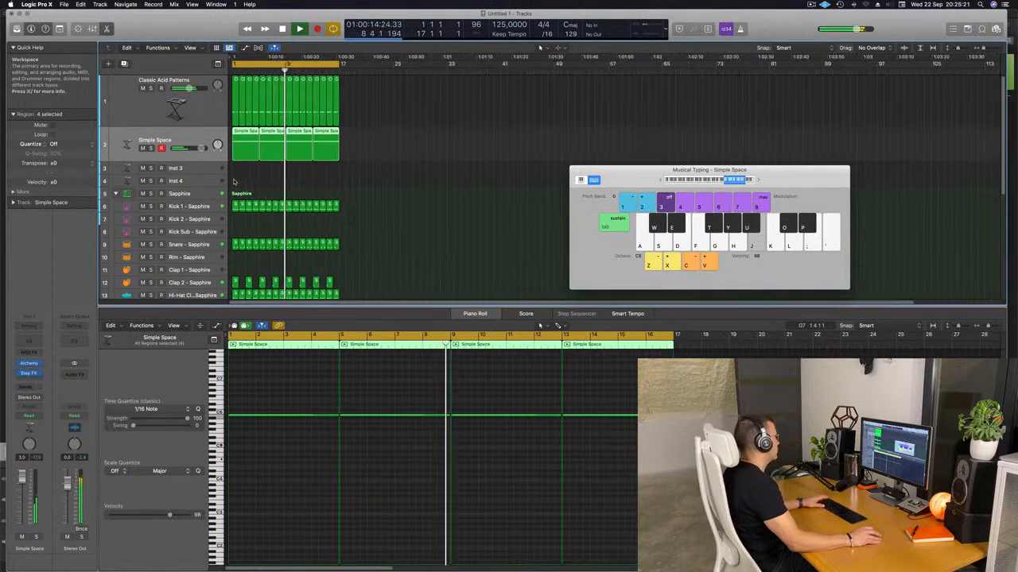
pyautogui.press('Return')
pyautogui.click(190, 170)
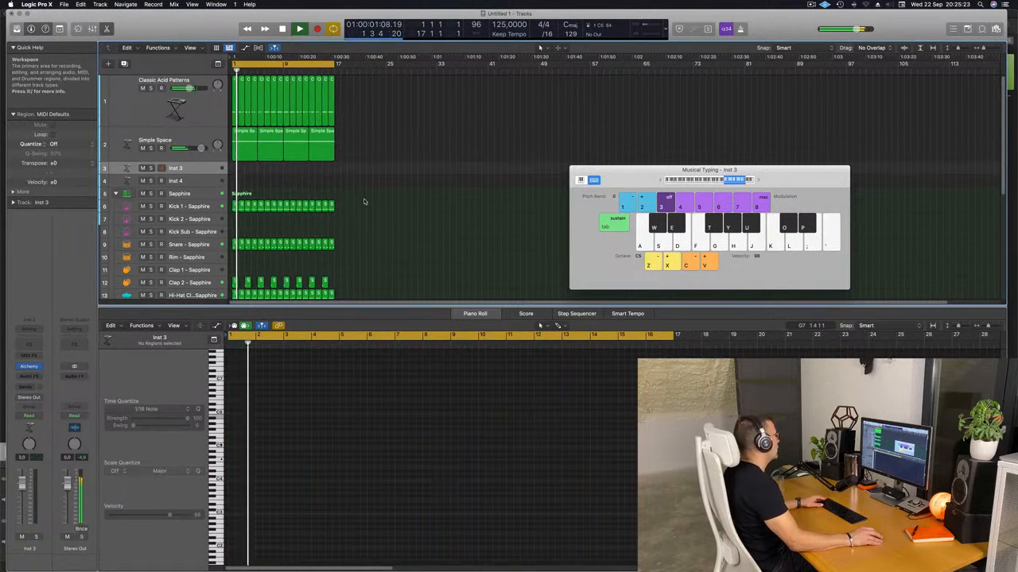
pyautogui.scroll(-3, 372, 199)
pyautogui.press('space')
pyautogui.press('space')
pyautogui.scroll(3, 372, 199)
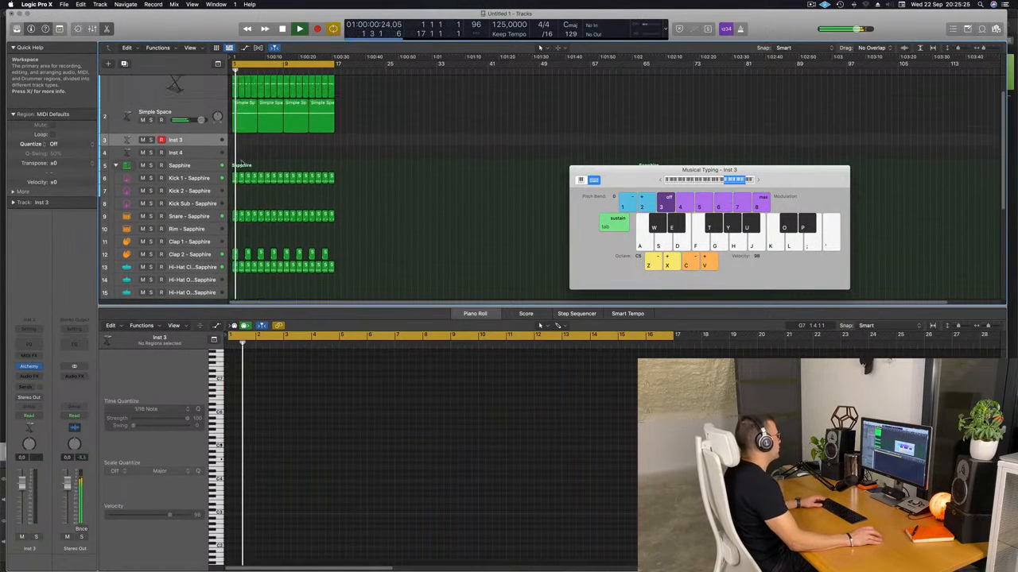
pyautogui.click(233, 103)
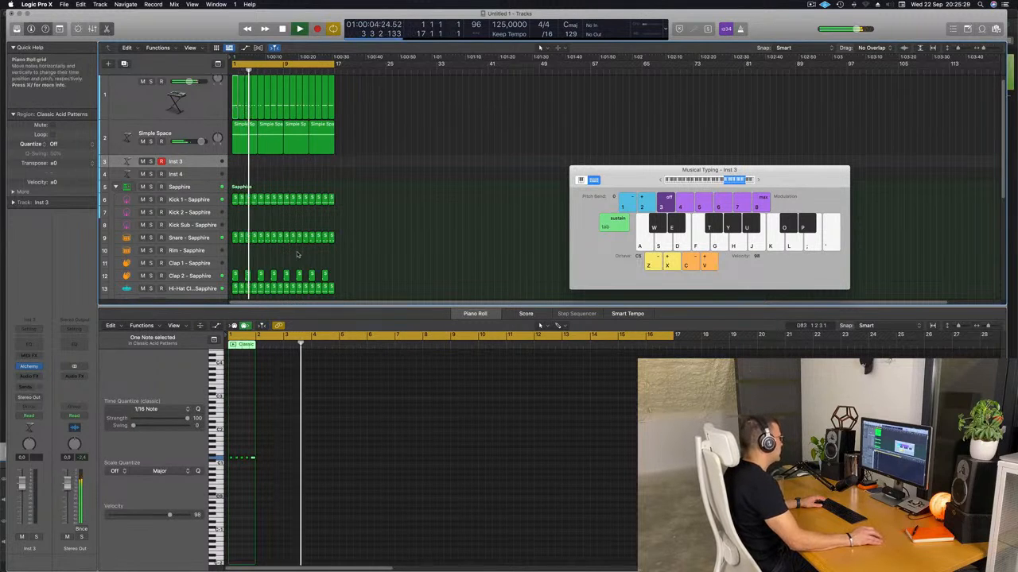
pyautogui.scroll(-1, 357, 213)
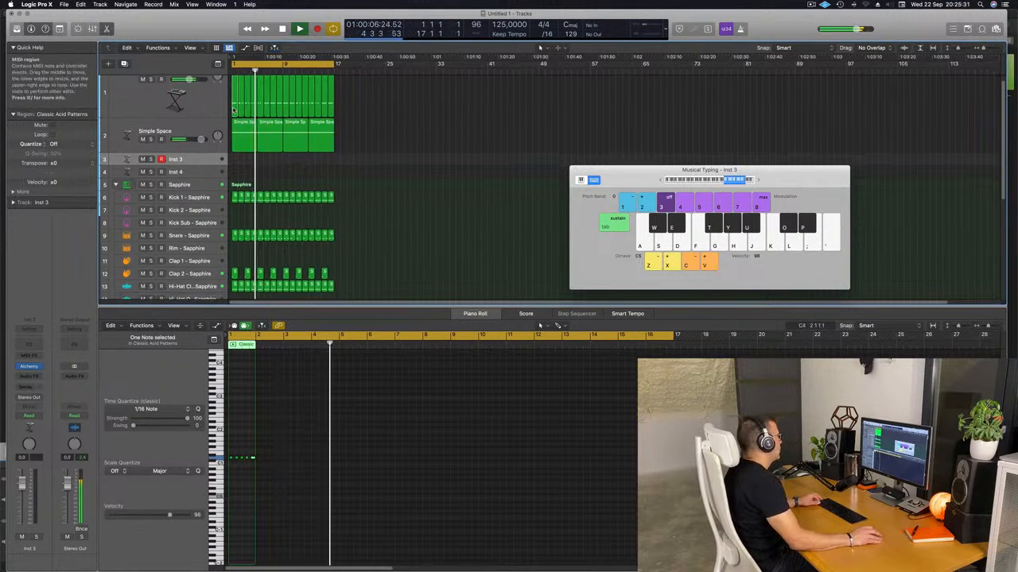
pyautogui.moveTo(232, 146)
pyautogui.mouseDown()
pyautogui.moveTo(235, 171)
pyautogui.moveTo(234, 161)
pyautogui.mouseUp()
pyautogui.press('space')
# Delete every note except the first one in the copied Inst 3 region and play it back from bar 1.
pyautogui.moveTo(282, 453); pyautogui.dragTo(227, 482)
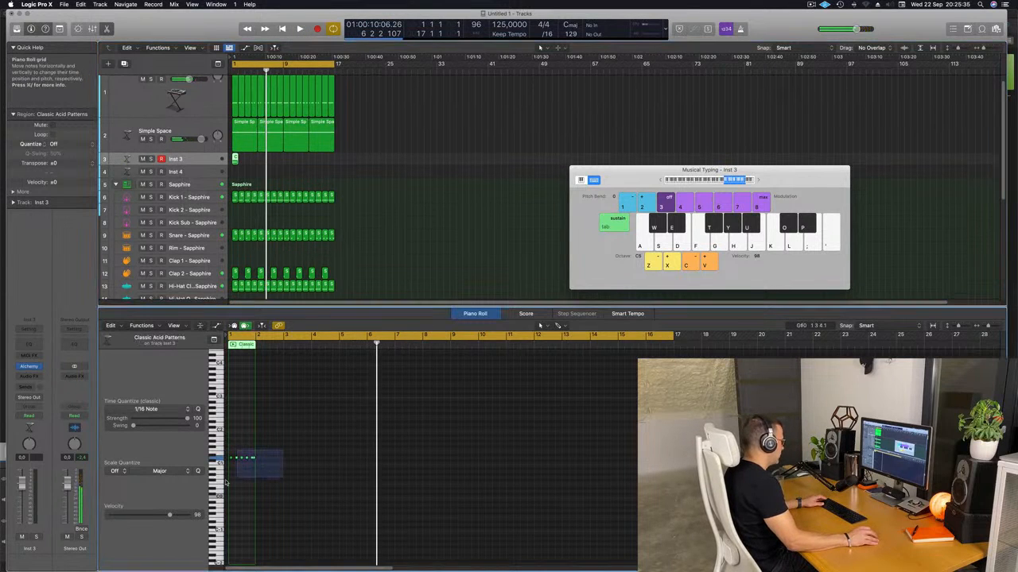
pyautogui.press('Return')
pyautogui.press('space')
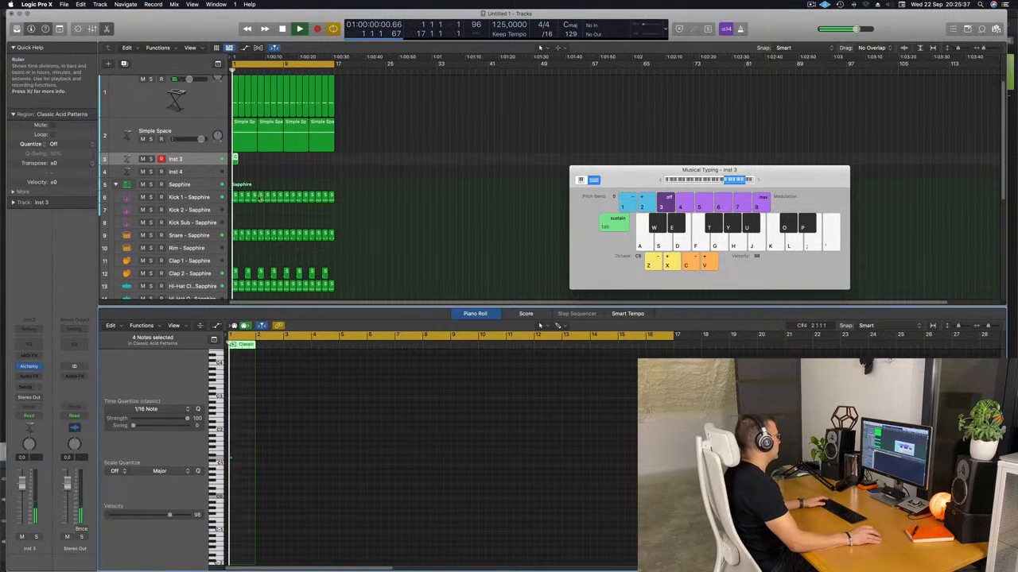
# Open the Alchemy instrument on the Inst 3 track with the loop playing from bar 1.
pyautogui.scroll(8, 262, 164)
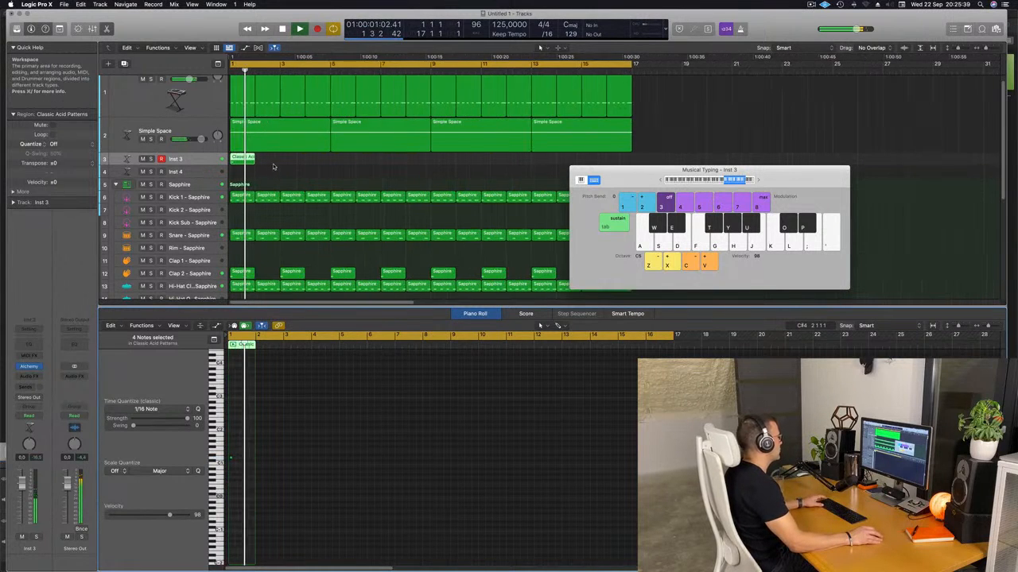
pyautogui.press('Return')
pyautogui.press('Return')
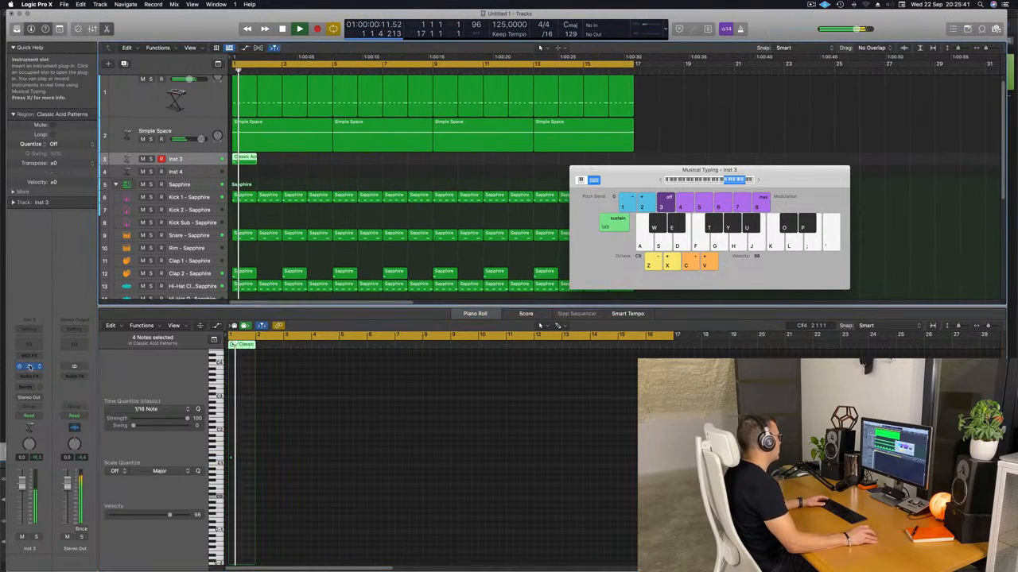
pyautogui.click(29, 366)
pyautogui.press('Return')
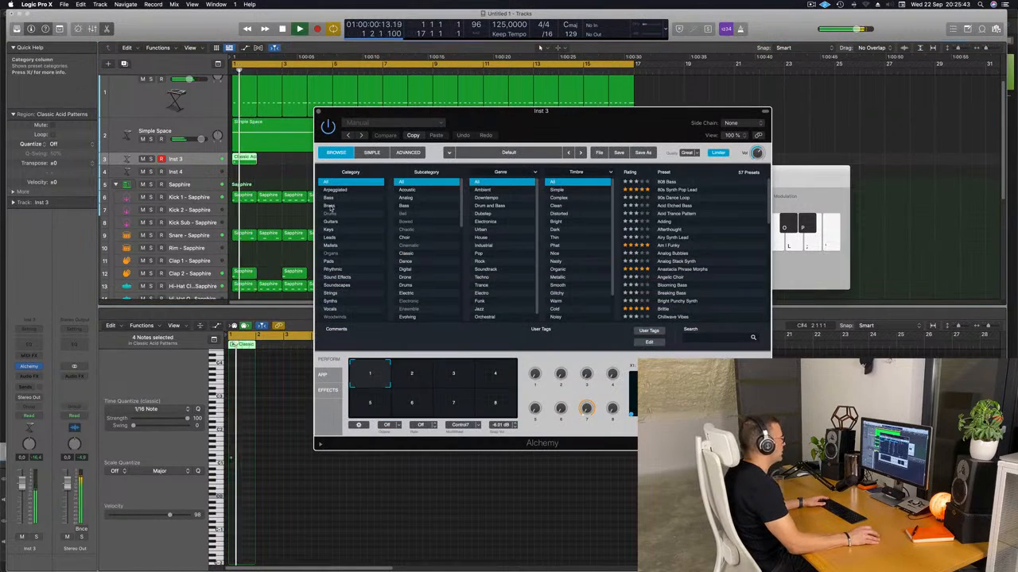
# Load the Bright Punchy Synth preset from Alchemy's Brass category onto the Inst 3 track.
pyautogui.click(329, 205)
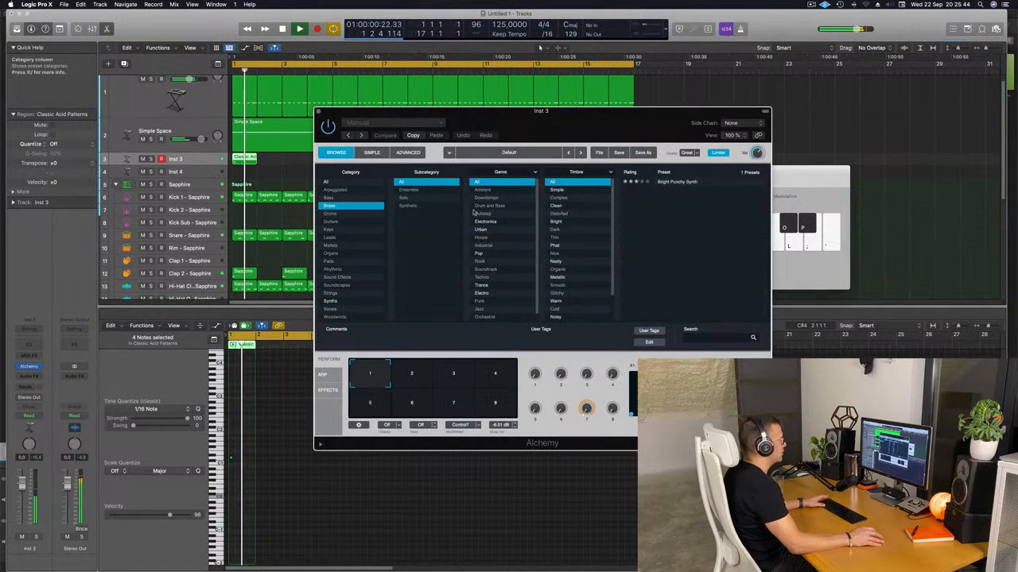
pyautogui.click(677, 182)
pyautogui.moveTo(617, 126); pyautogui.dragTo(570, 135)
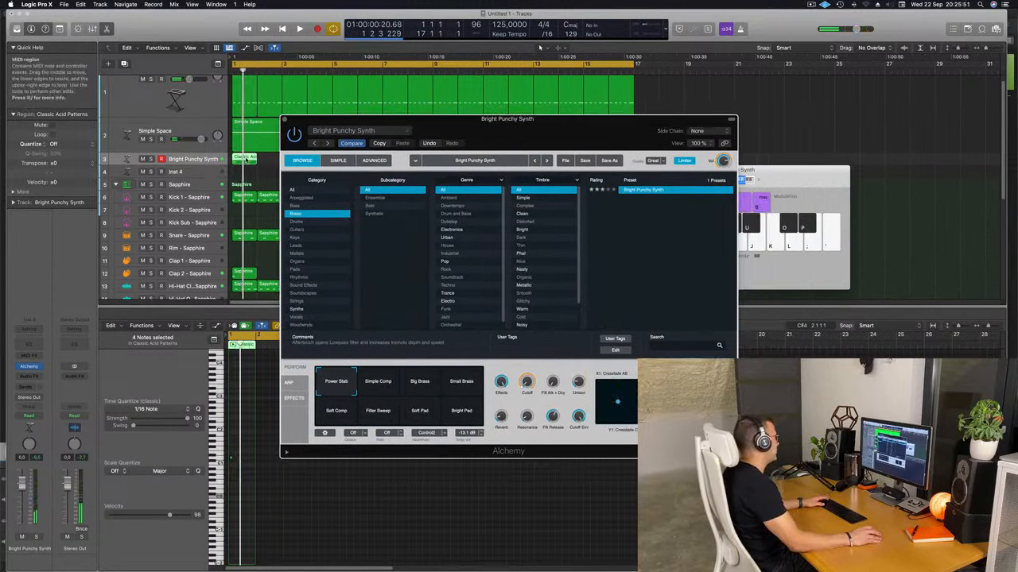
# Move the synth window aside and open the first region of the Bright Punchy Synth track in the piano roll.
pyautogui.doubleClick(245, 160)
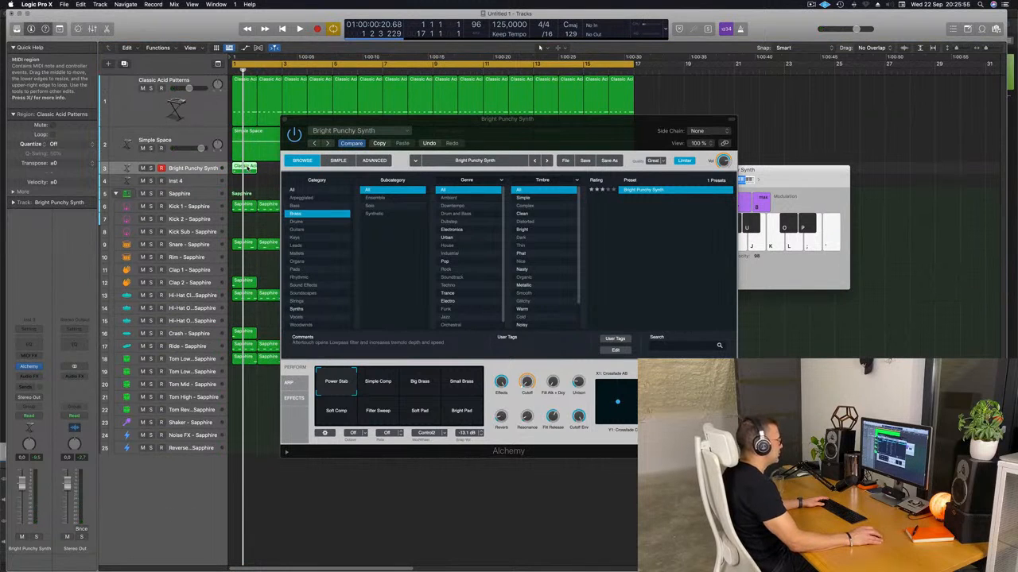
pyautogui.moveTo(422, 139); pyautogui.dragTo(581, 108)
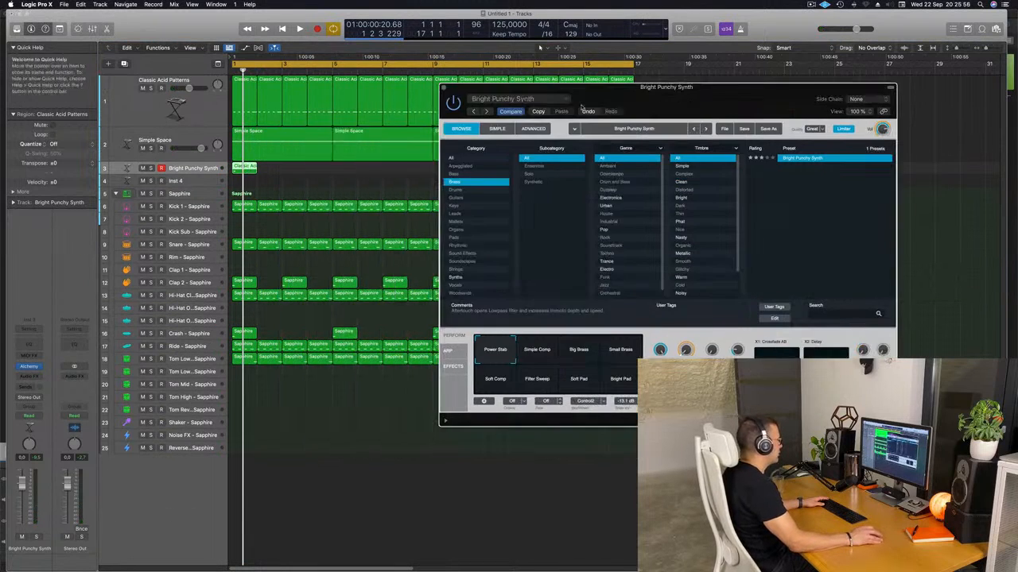
pyautogui.doubleClick(249, 168)
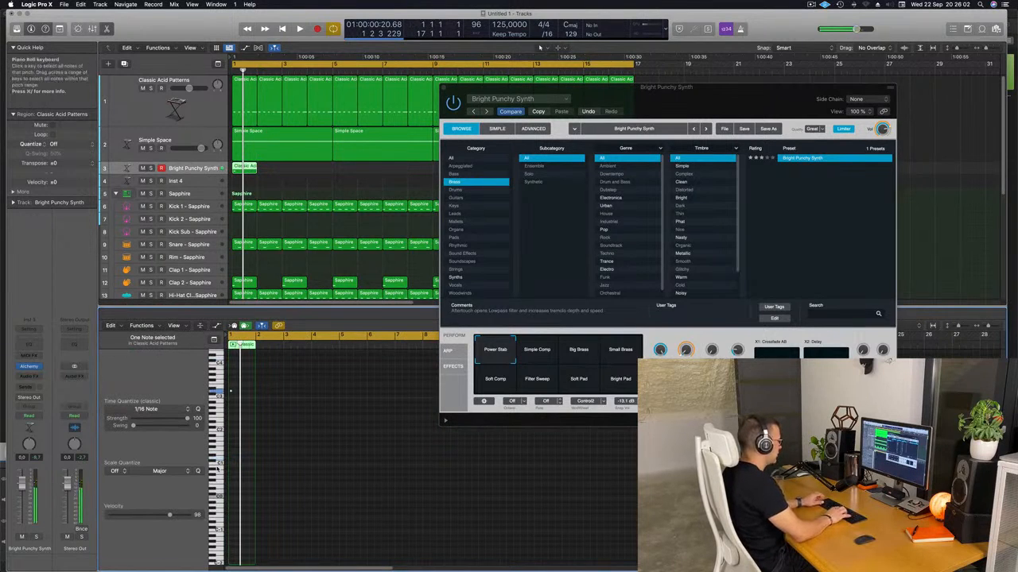
# Audition the Simple Comp, Big Brass, Small Brass and Soft Comp performance snapshots during playback and settle on Soft Pad.
pyautogui.click(542, 350)
pyautogui.press('space')
pyautogui.click(591, 355)
pyautogui.click(620, 352)
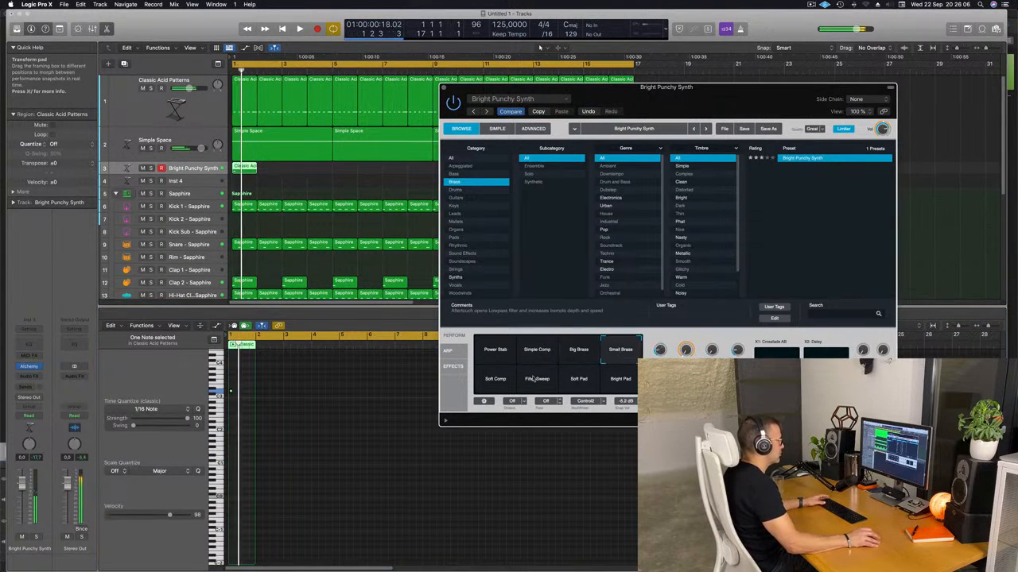
pyautogui.click(498, 380)
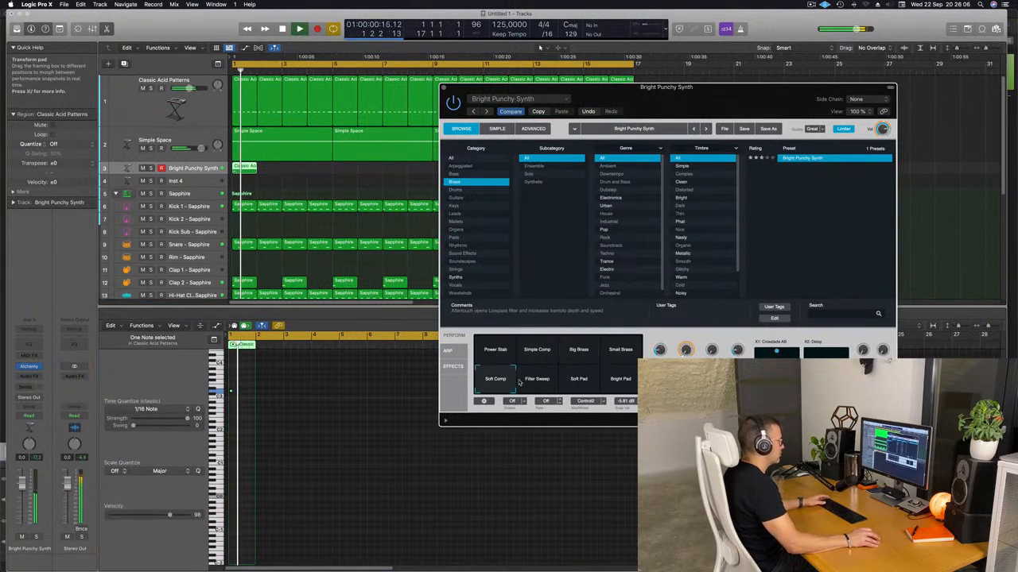
pyautogui.click(578, 380)
pyautogui.moveTo(667, 87); pyautogui.dragTo(673, 59)
pyautogui.press('space')
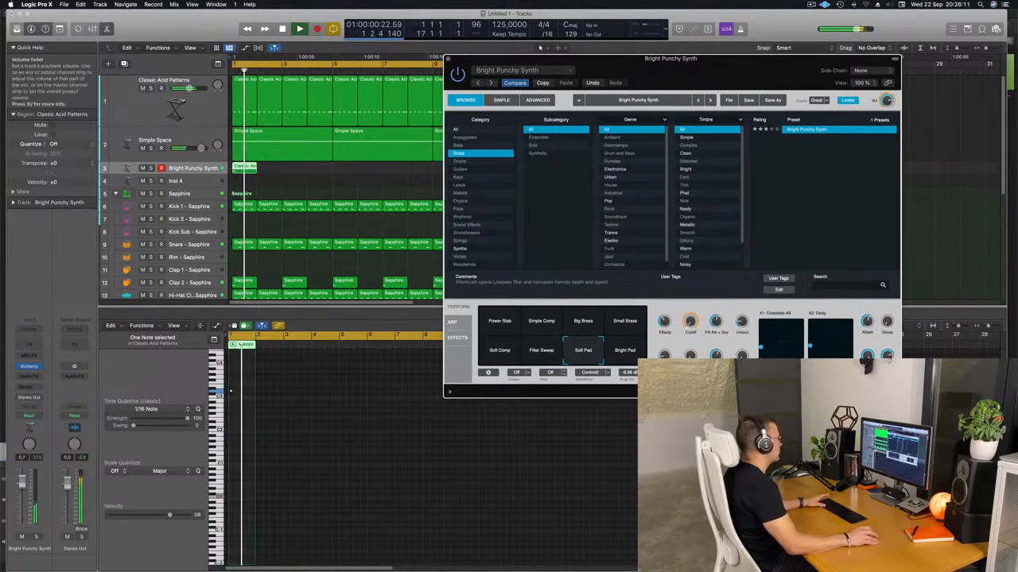
# Play the loop to audition the Soft Pad sound on the Bright Punchy Synth track.
pyautogui.click(199, 168)
pyautogui.press('space')
pyautogui.press('space')
pyautogui.moveTo(787, 68); pyautogui.dragTo(752, 73)
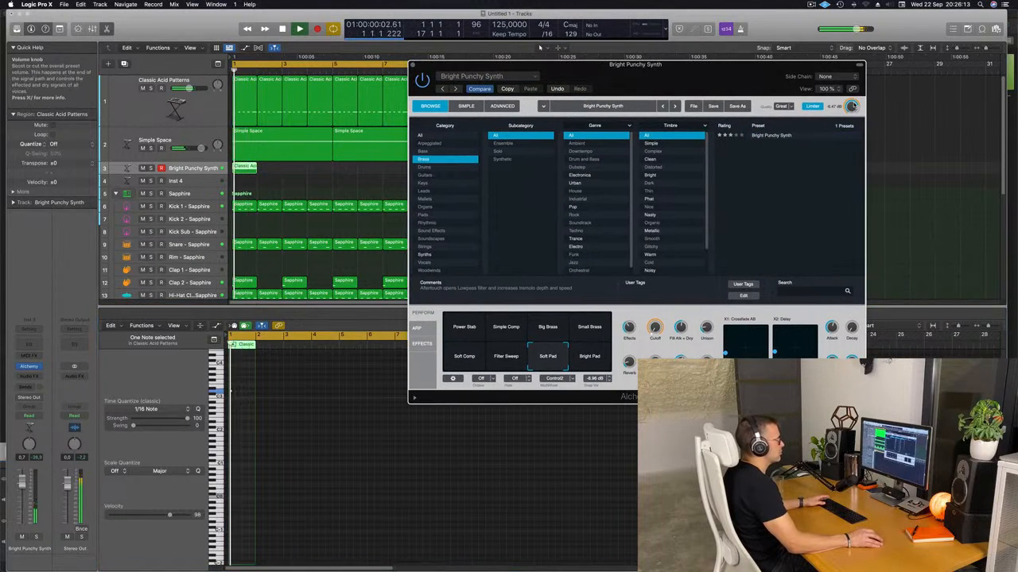
pyautogui.press('space')
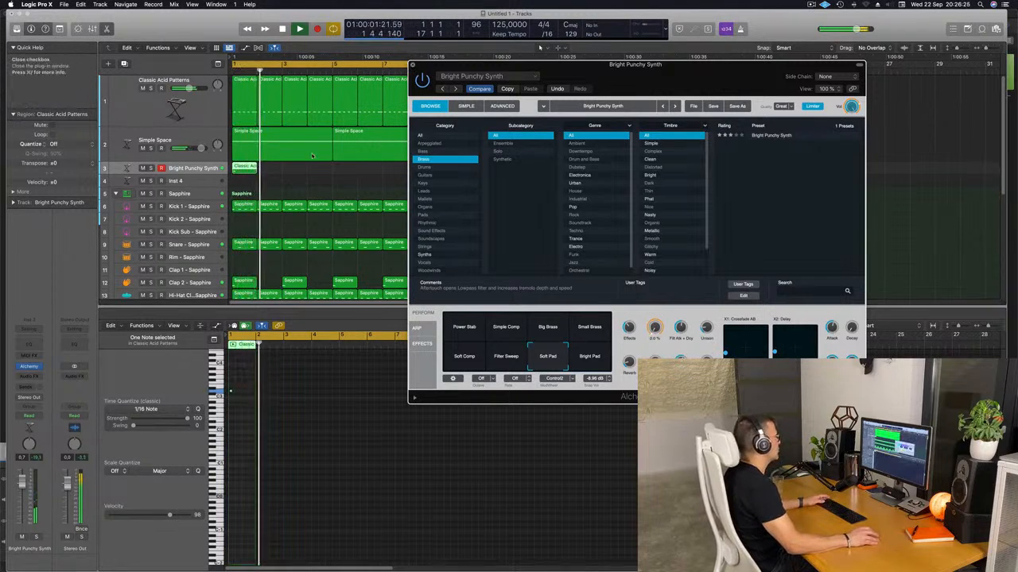
# Close the synth window and repeat the one-bar Bright Punchy Synth region back to back until it reaches bar 17.
pyautogui.click(412, 67)
pyautogui.press('super+k')
pyautogui.press('super+r')
pyautogui.press('super+r')
pyautogui.press('super+r')
pyautogui.press('super+r')
pyautogui.press('super+r')
pyautogui.press('super+r')
pyautogui.press('super+r')
pyautogui.press('super+r')
pyautogui.press('super+r')
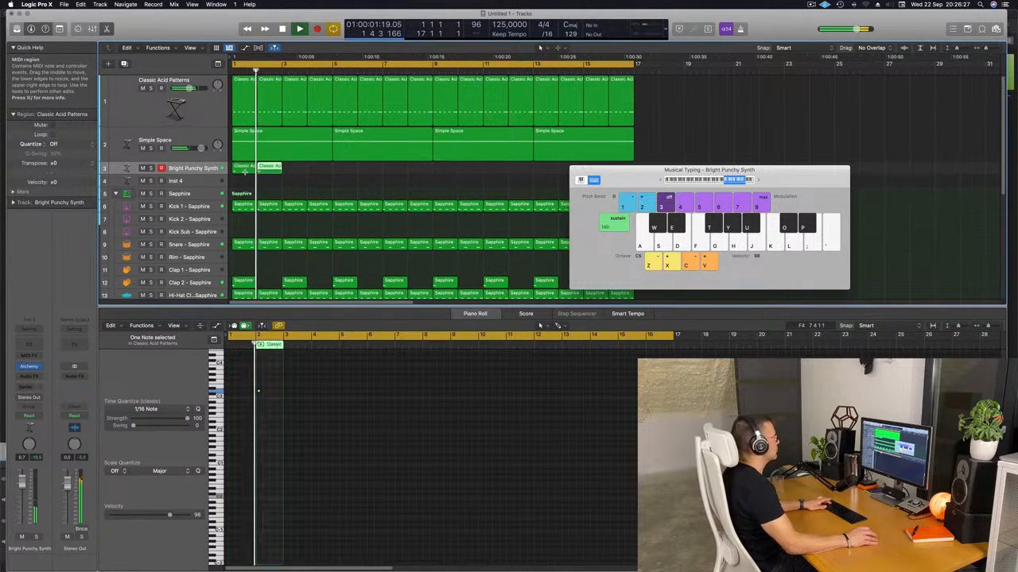
pyautogui.press('super+r')
pyautogui.press('super+r')
pyautogui.press('super+r')
pyautogui.press('super+r')
pyautogui.press('super+r')
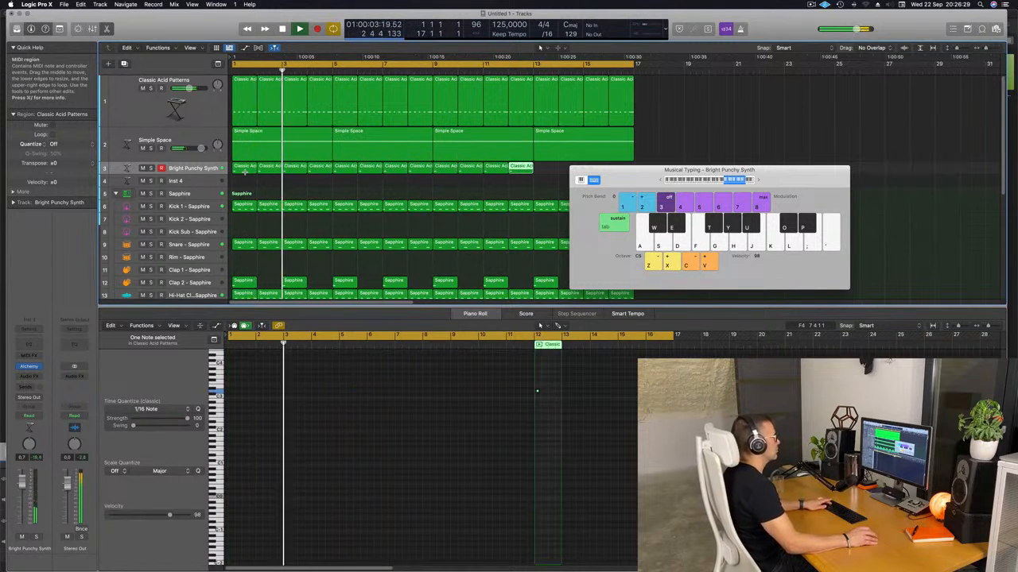
pyautogui.press('super+r')
pyautogui.moveTo(643, 176); pyautogui.dragTo(816, 160)
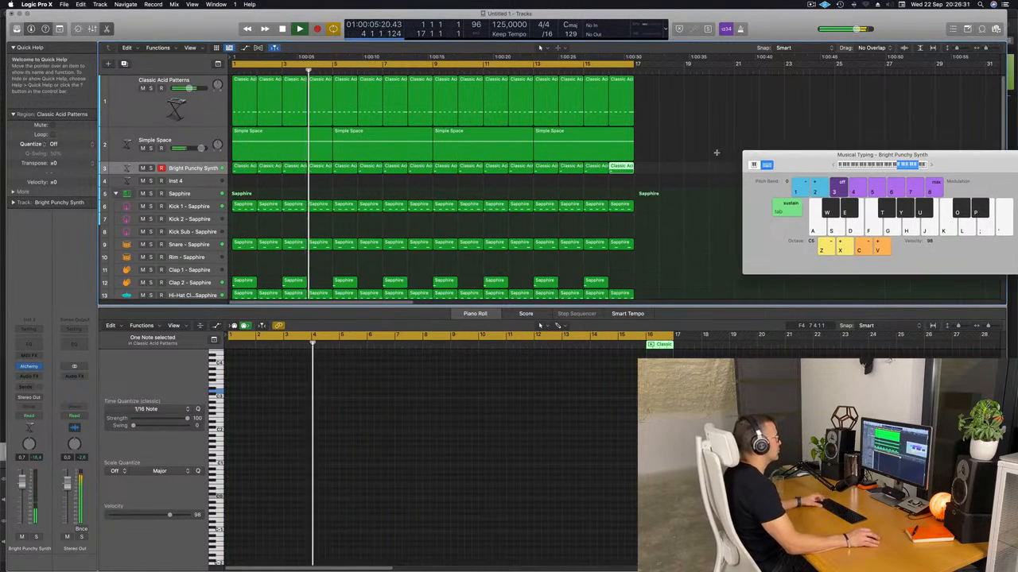
# Lower the Bright Punchy Synth track's volume to -2.8 dB and deselect its regions.
pyautogui.scroll(-4, 588, 186)
pyautogui.scroll(-3, 431, 194)
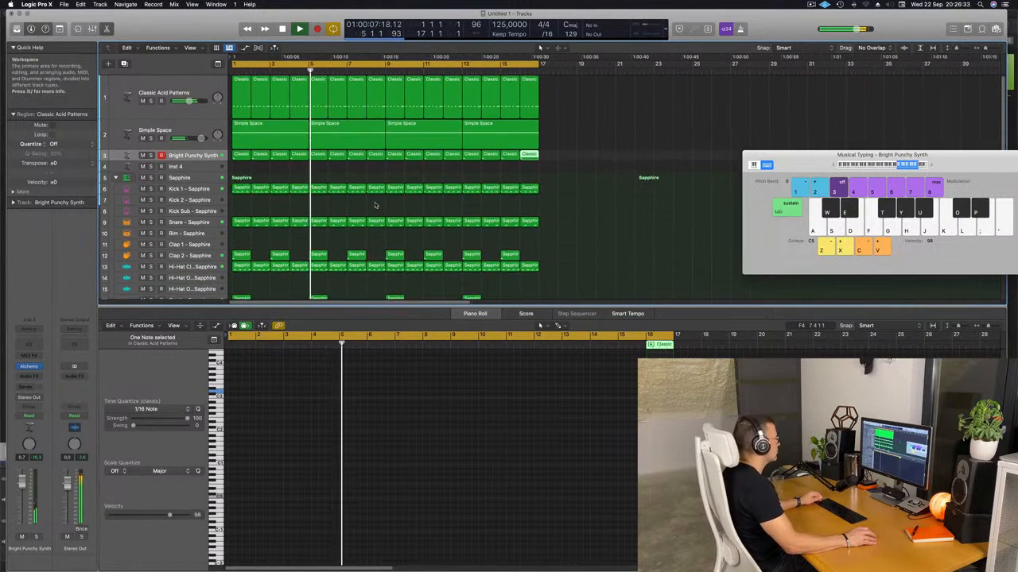
pyautogui.click(195, 152)
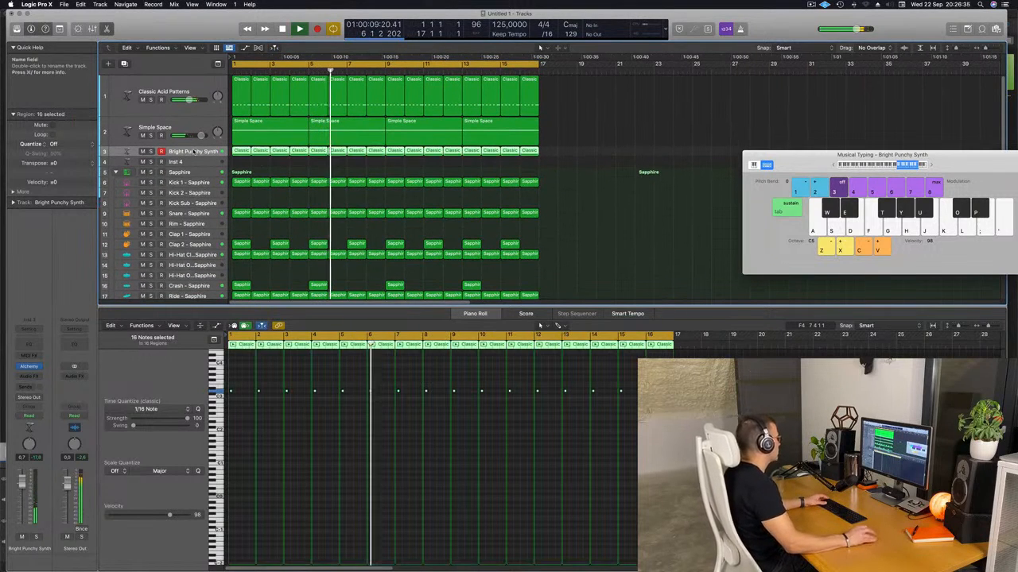
pyautogui.moveTo(22, 489); pyautogui.dragTo(24, 490)
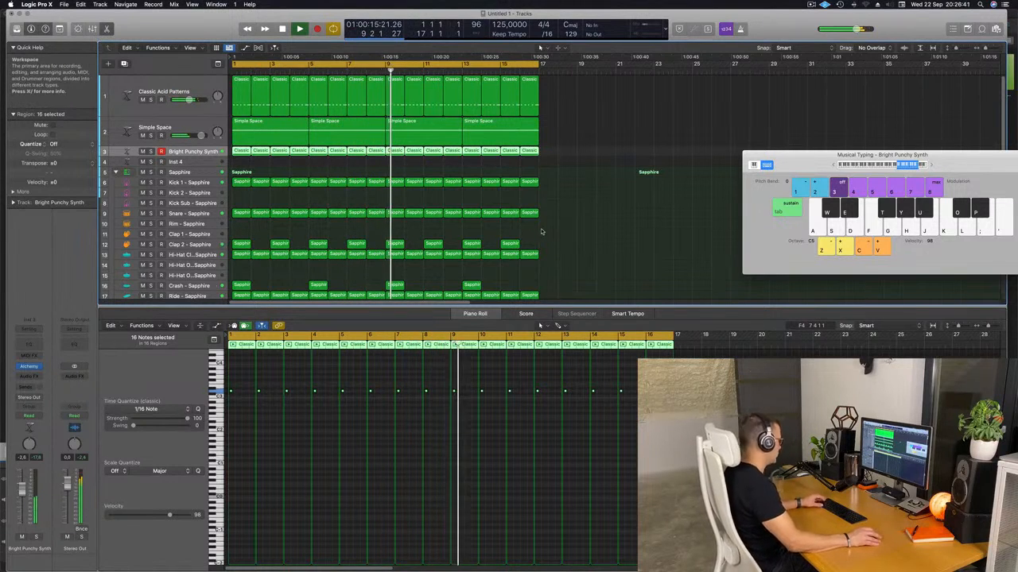
pyautogui.click(613, 223)
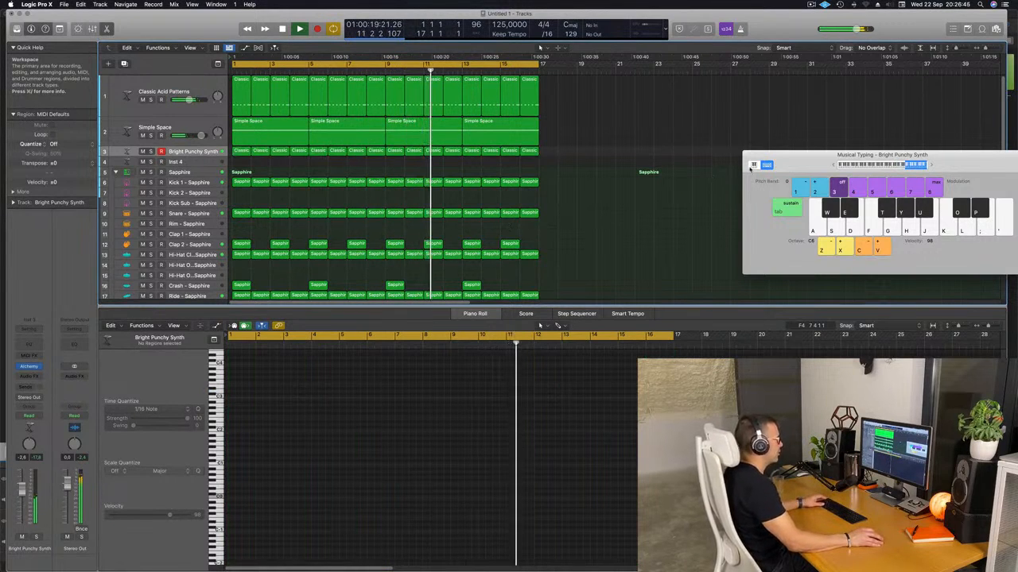
# Close the Musical Typing window and hide the piano roll so the arrangement fills the window.
pyautogui.moveTo(793, 165); pyautogui.dragTo(630, 167)
pyautogui.press('super+k')
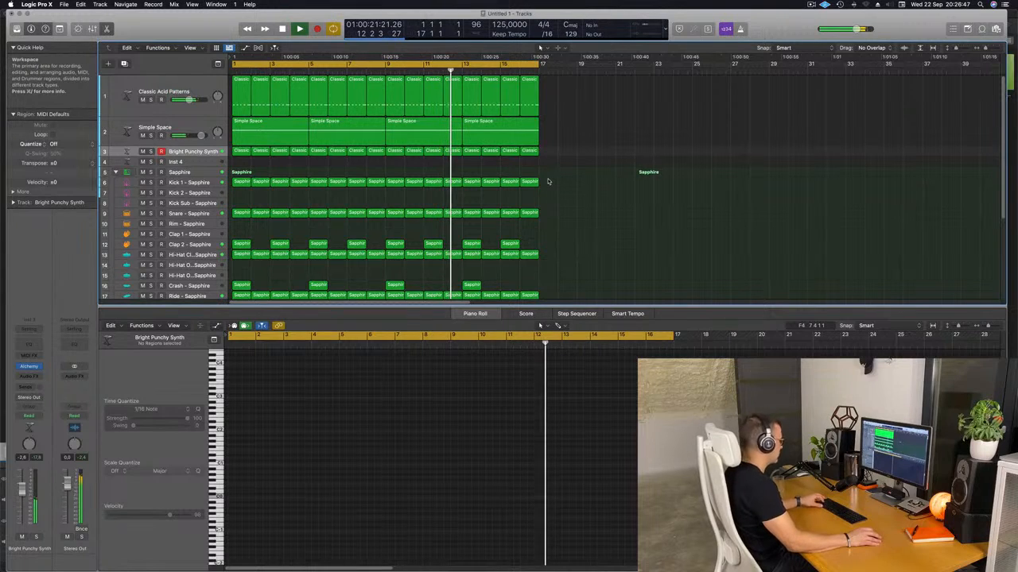
pyautogui.press('x')
pyautogui.press('x')
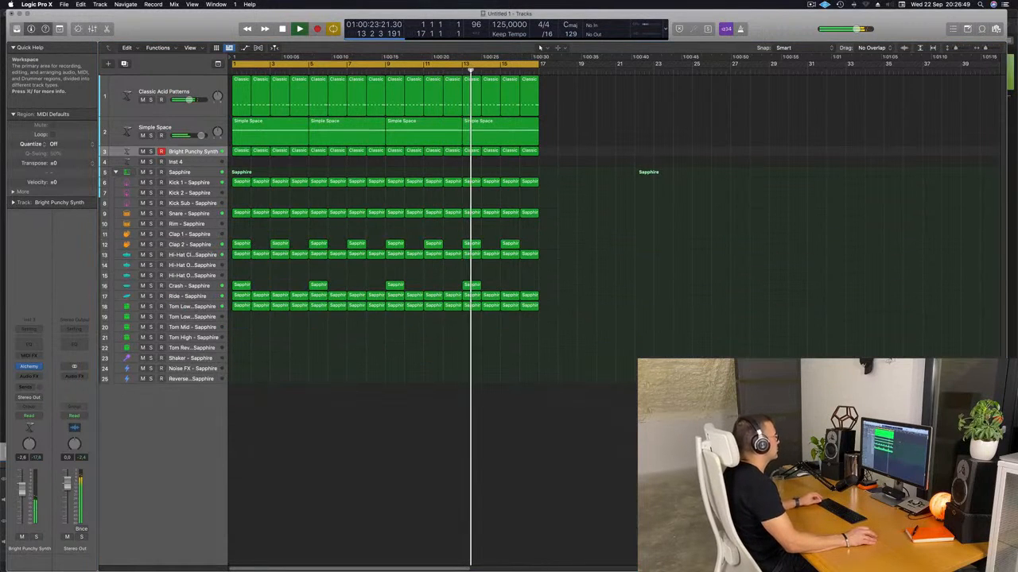
# Name all regions in the arrangement after their tracks and colour them by track colour.
pyautogui.press('super+a')
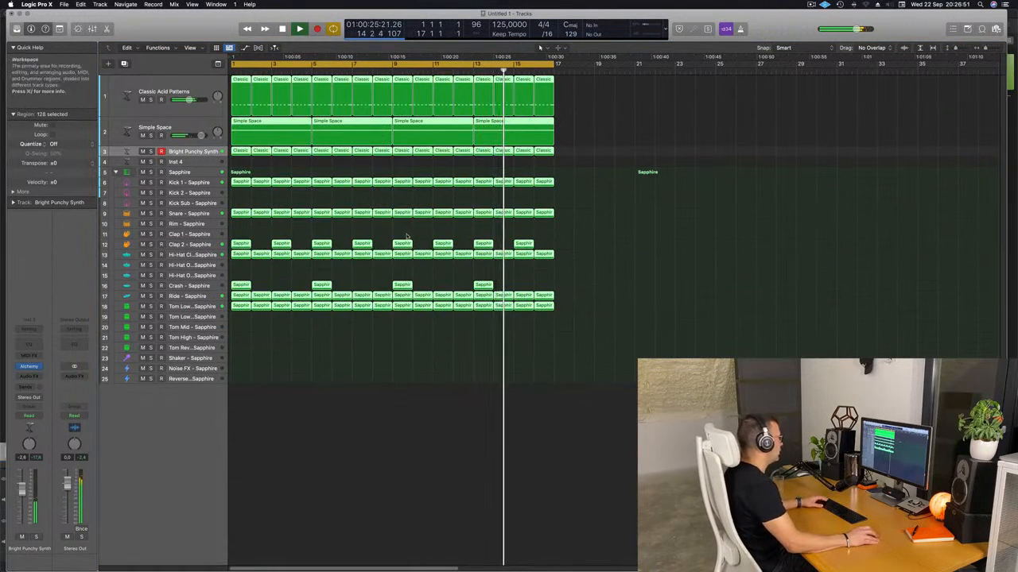
pyautogui.rightClick(403, 243)
pyautogui.click(439, 246)
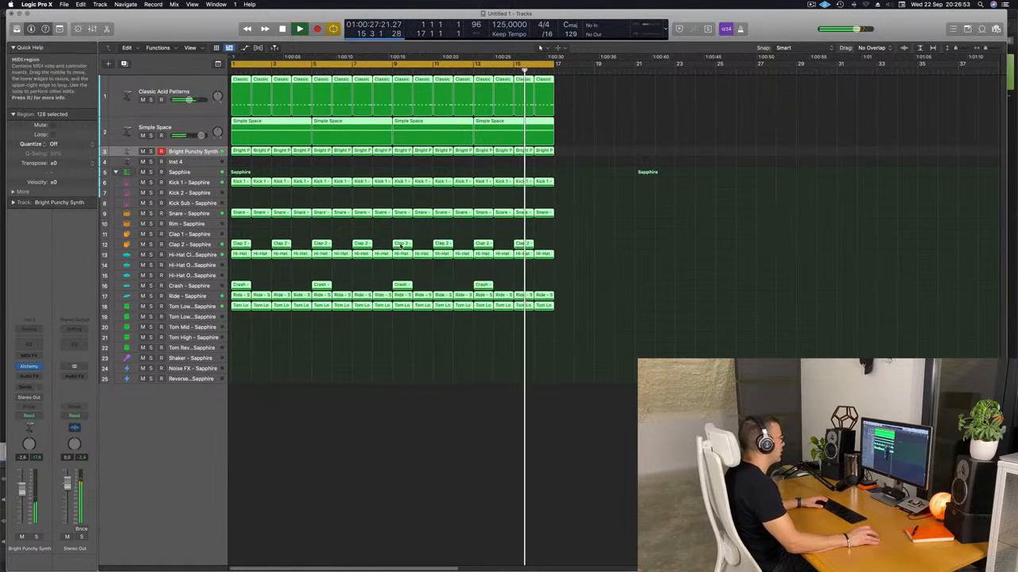
pyautogui.rightClick(402, 246)
pyautogui.click(438, 255)
pyautogui.click(360, 277)
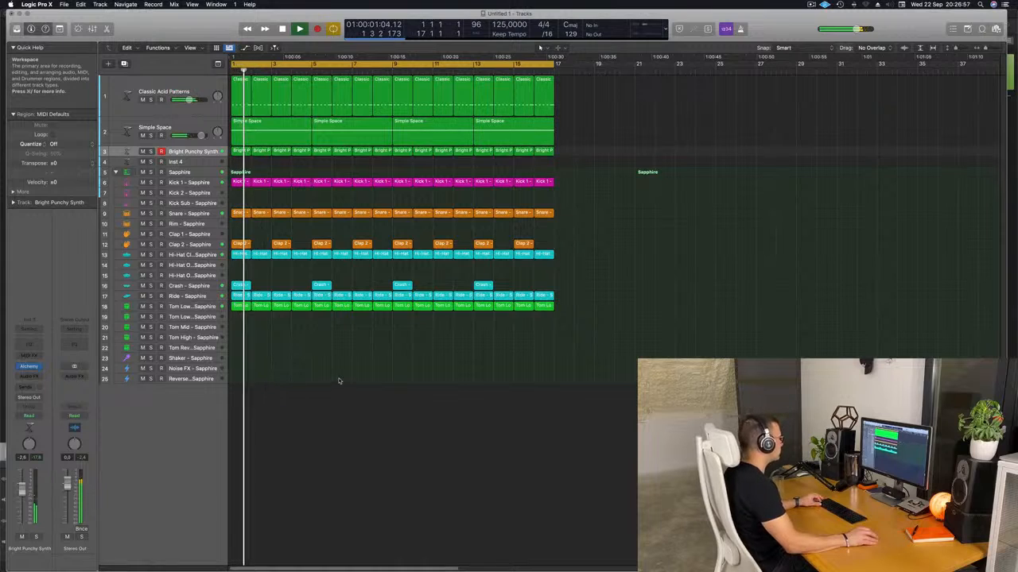
# Copy the first Kick 1 region to bar 1 of the Shaker track and open the copy in the piano roll.
pyautogui.press('super+Right')
pyautogui.hscroll(-1, 295, 350)
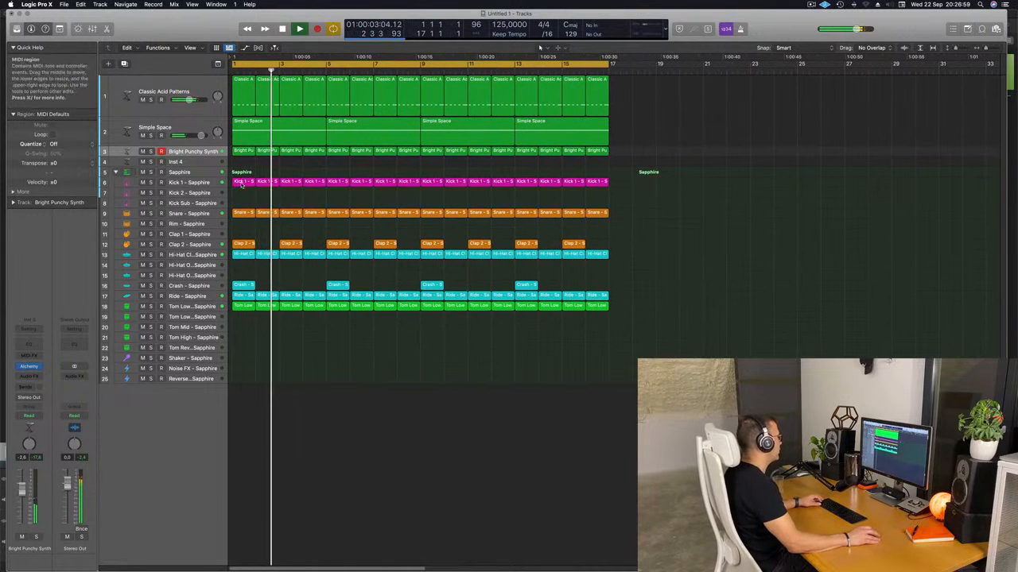
pyautogui.moveTo(243, 182); pyautogui.dragTo(242, 359)
pyautogui.doubleClick(242, 360)
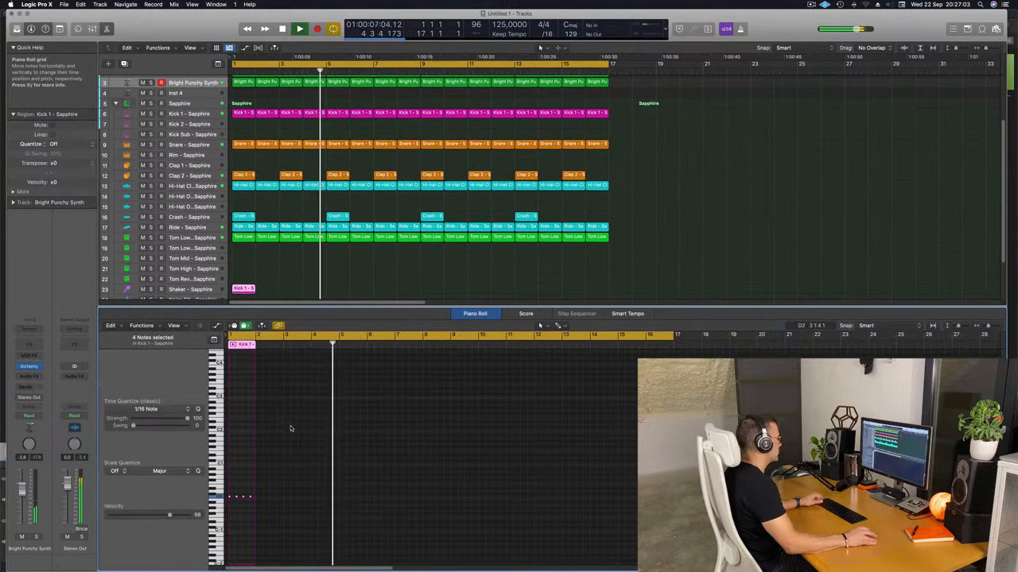
# Transpose the four notes of the copied region on the Shaker track up three octaves.
pyautogui.scroll(1, 265, 497)
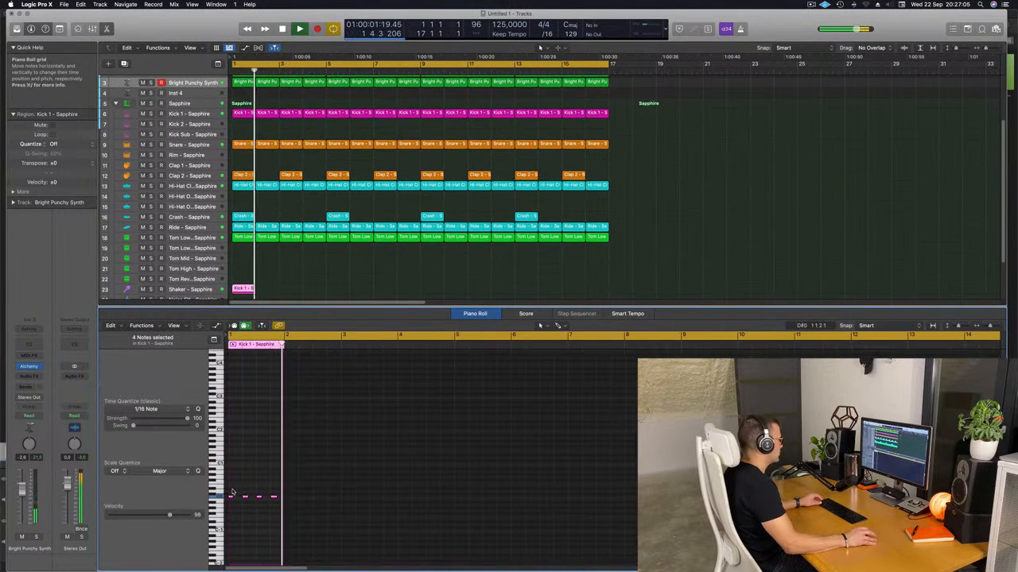
pyautogui.moveTo(226, 490); pyautogui.dragTo(285, 505)
pyautogui.hotkey('alt', 'shift', 'Up')
pyautogui.hotkey('alt', 'shift', 'Up')
pyautogui.hotkey('alt', 'shift', 'Up')
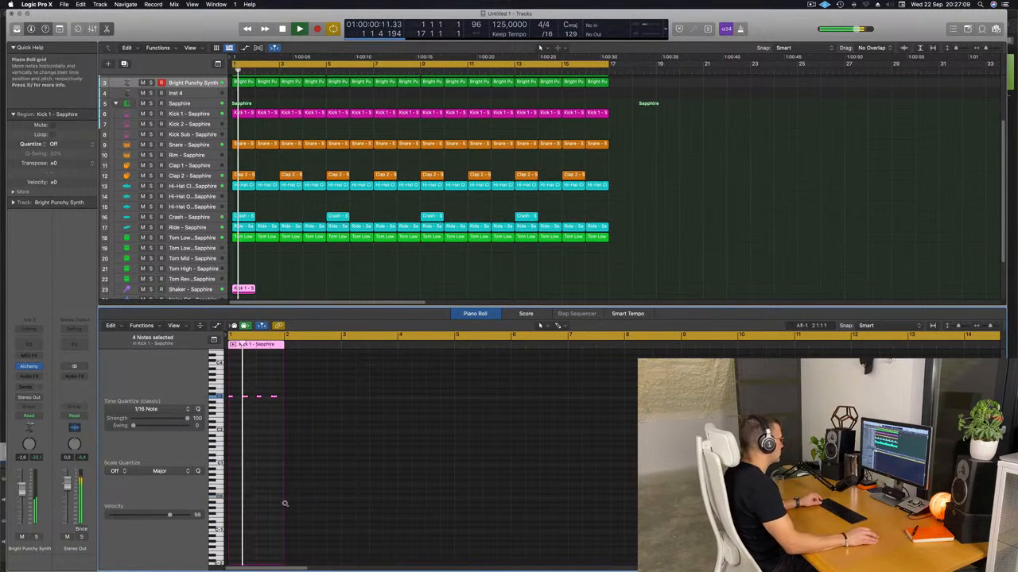
# Adjust the lengths of the shaker notes and duplicate them into a twelve-note one-bar pattern, with the Shaker track selected.
pyautogui.scroll(5, 232, 446)
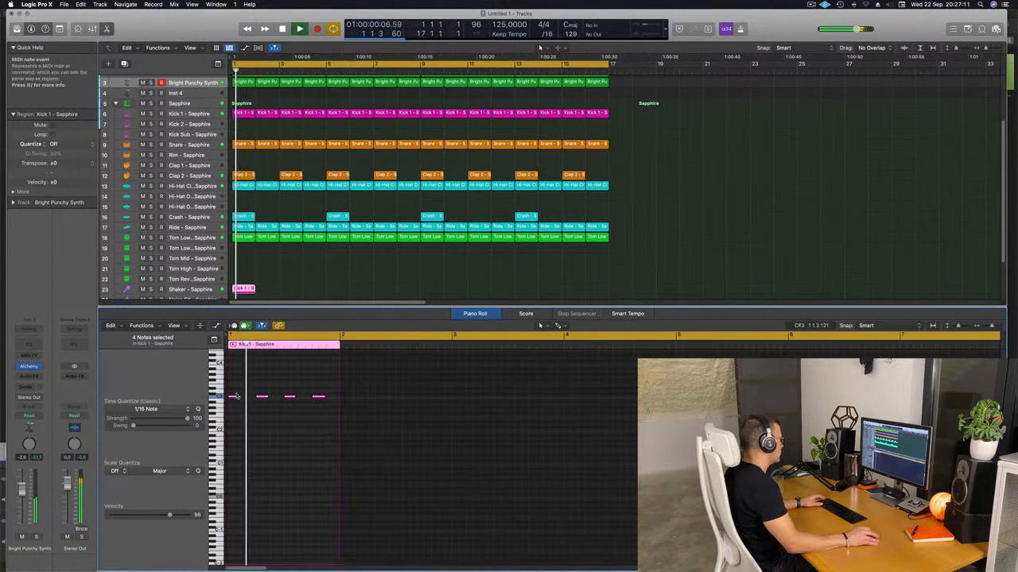
pyautogui.moveTo(236, 397); pyautogui.dragTo(237, 399)
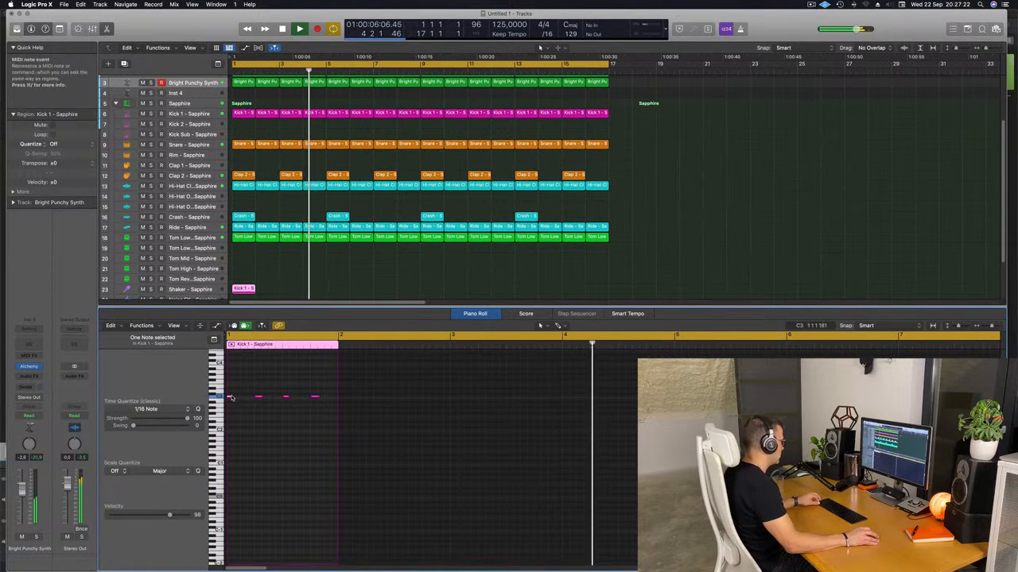
pyautogui.moveTo(230, 393); pyautogui.dragTo(249, 399)
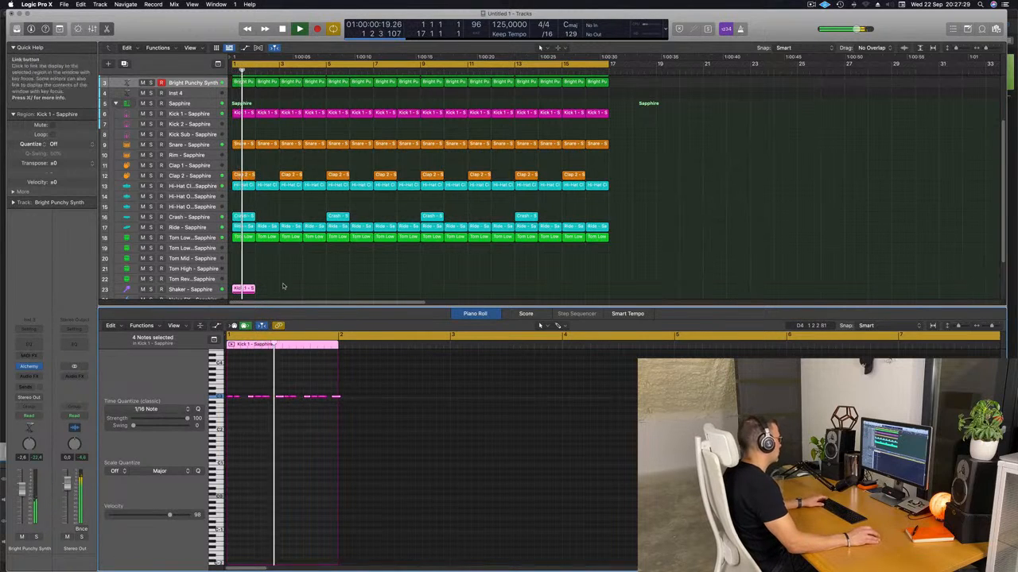
pyautogui.click(205, 289)
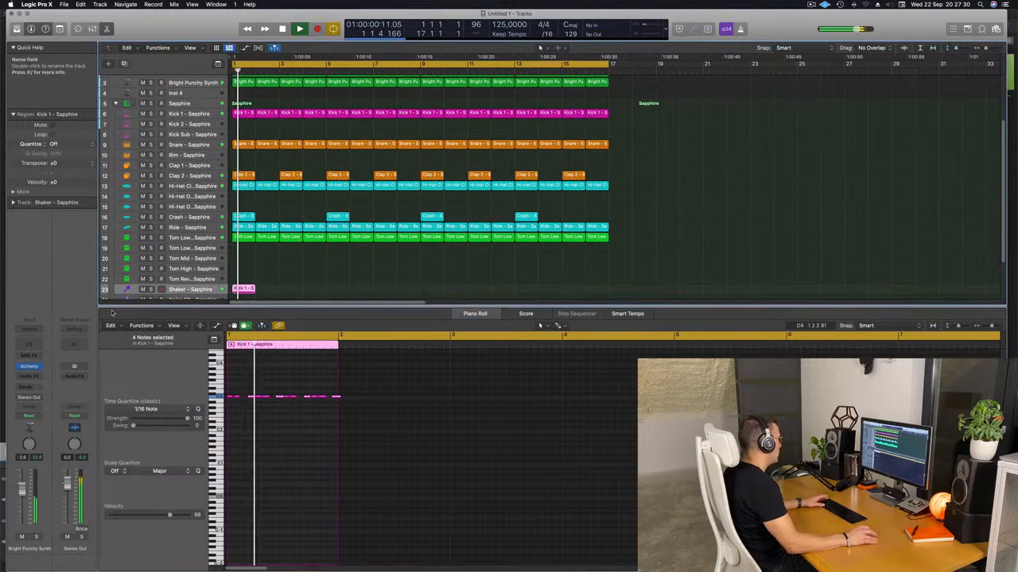
pyautogui.click(269, 433)
pyautogui.press('super+a')
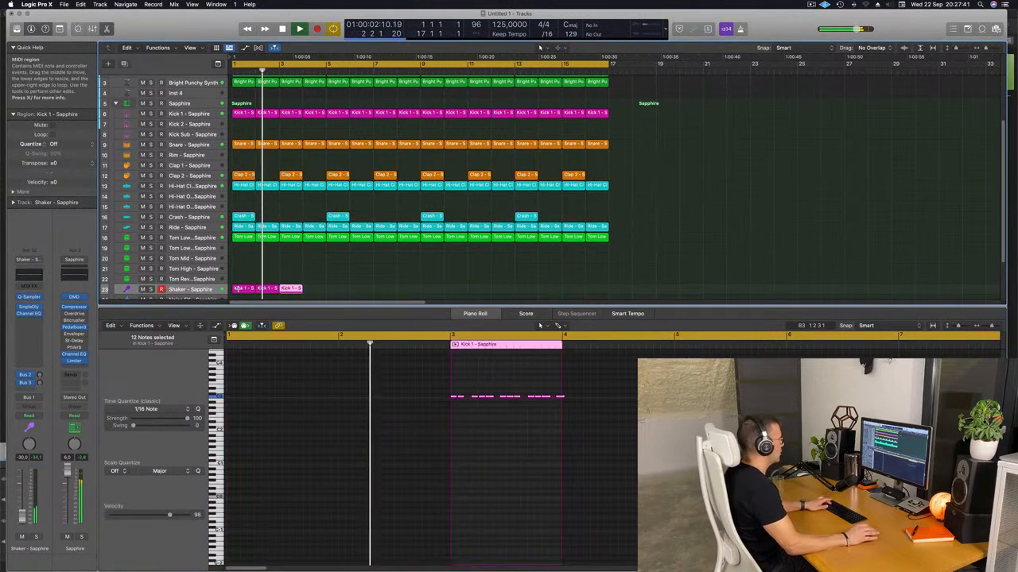
# Repeat the one-bar region on the Shaker track back to back up to bar 17 and deselect it.
pyautogui.press('super+r')
pyautogui.press('super+r')
pyautogui.press('super+r')
pyautogui.press('super+r')
pyautogui.press('super+r')
pyautogui.press('super+r')
pyautogui.press('super+r')
pyautogui.press('super+r')
pyautogui.press('super+r')
pyautogui.press('super+r')
pyautogui.press('super+r')
pyautogui.press('super+r')
pyautogui.press('super+r')
pyautogui.press('super+r')
pyautogui.press('super+r')
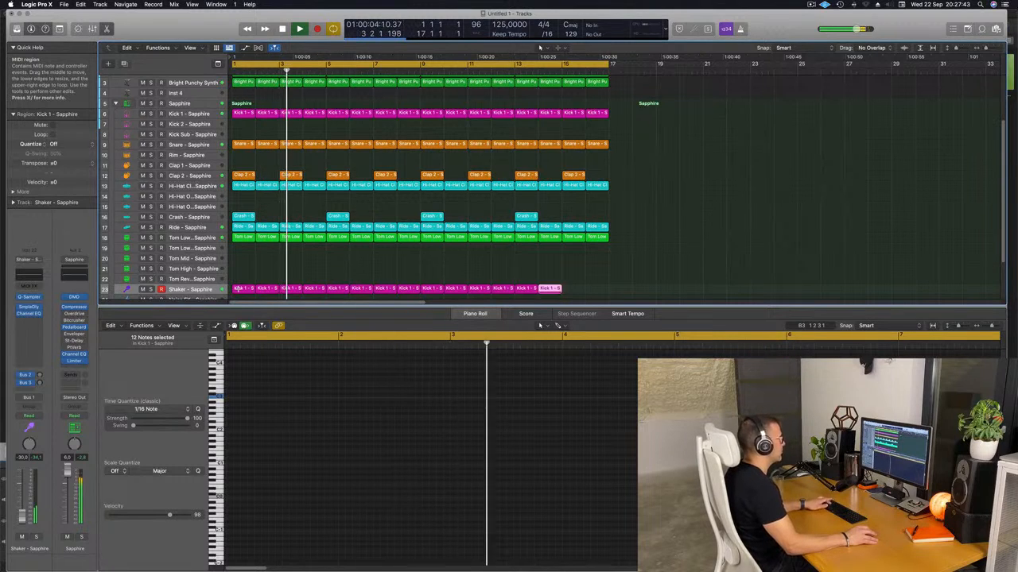
pyautogui.click(256, 280)
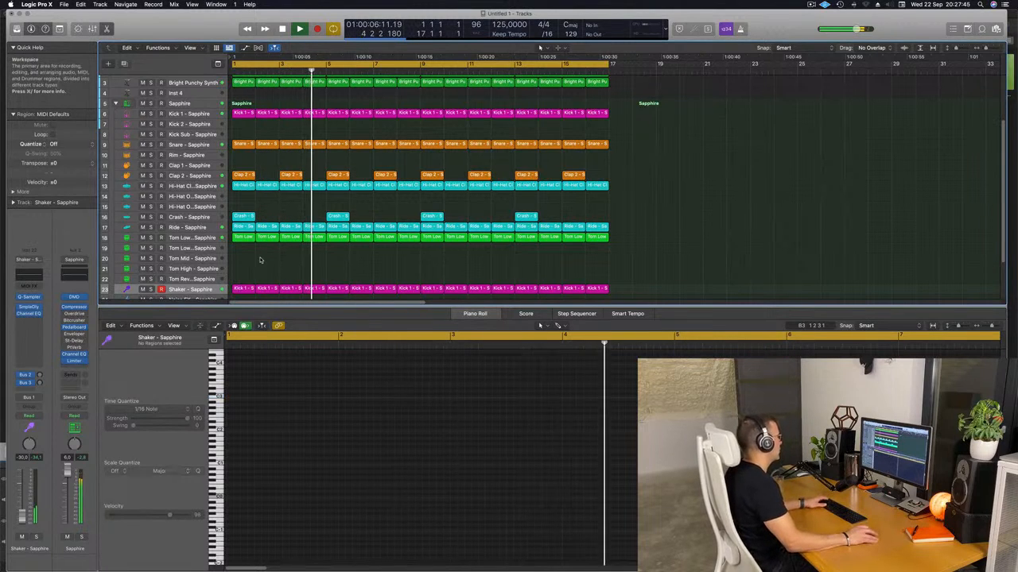
# Copy the first Tom Low 1 region to the Tom Mid track and move its note one beat earlier.
pyautogui.click(242, 239)
pyautogui.moveTo(242, 237); pyautogui.dragTo(243, 258)
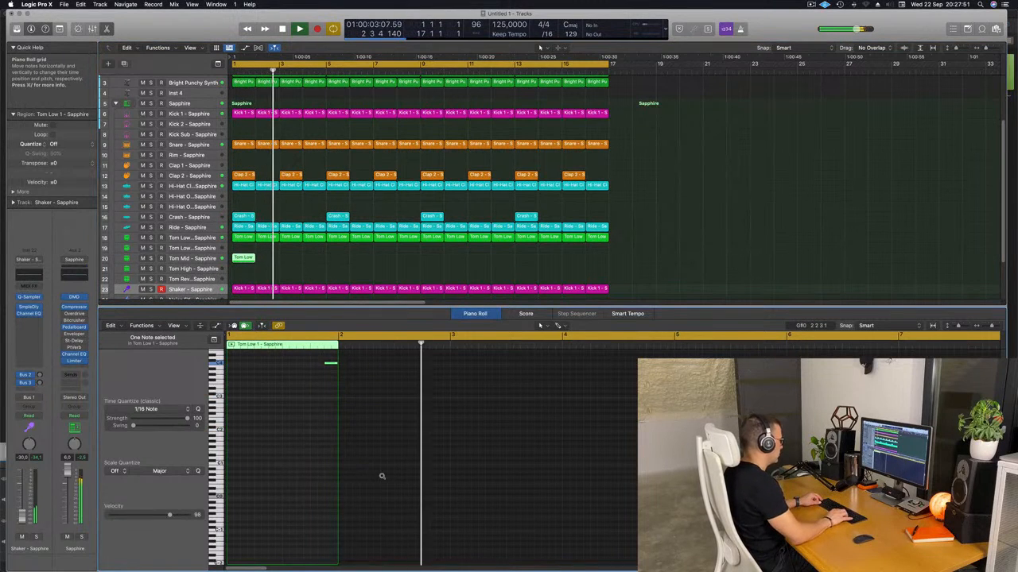
pyautogui.hotkey('alt', 'Up')
pyautogui.hotkey('alt', 'Up')
pyautogui.hotkey('alt', 'Left')
pyautogui.hotkey('alt', 'Left')
pyautogui.hotkey('alt', 'Left')
pyautogui.hotkey('alt', 'Left')
pyautogui.hotkey('alt', 'Left')
pyautogui.hotkey('alt', 'Left')
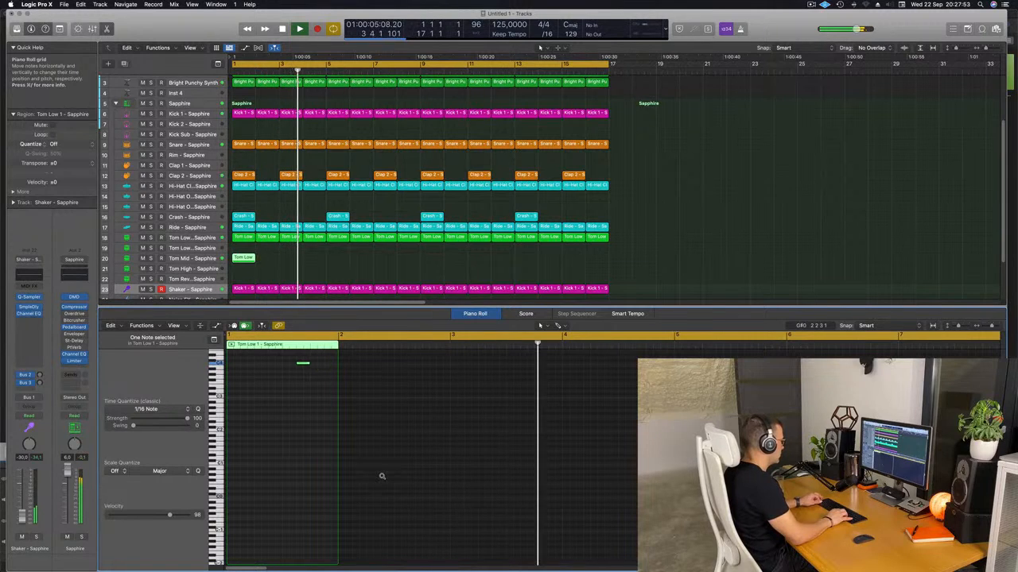
# Move the Tom Mid region's note earlier in the bar, shorten it to about half its length, and select the Tom Mid track.
pyautogui.press('space')
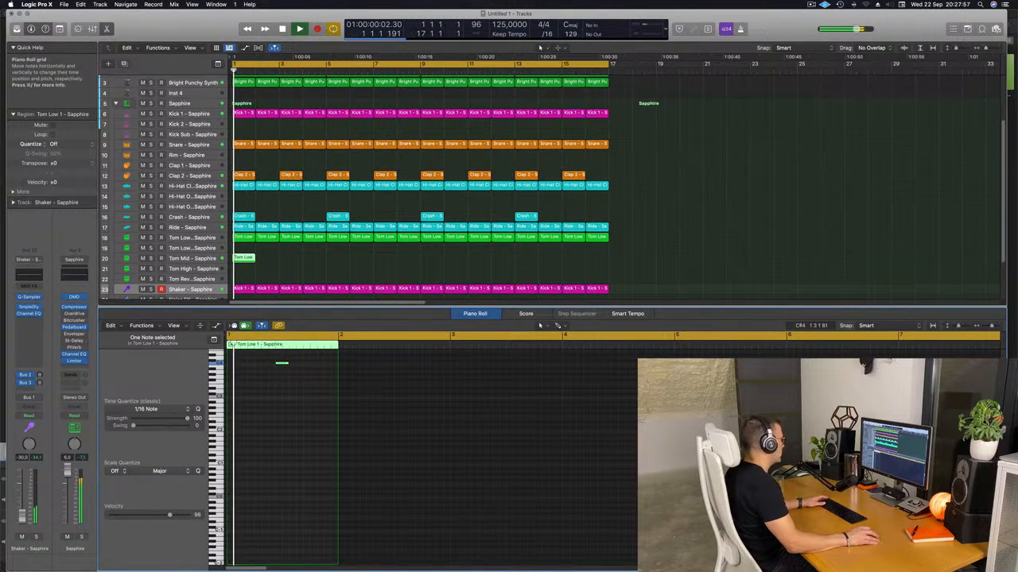
pyautogui.moveTo(287, 363); pyautogui.dragTo(280, 363)
pyautogui.click(199, 258)
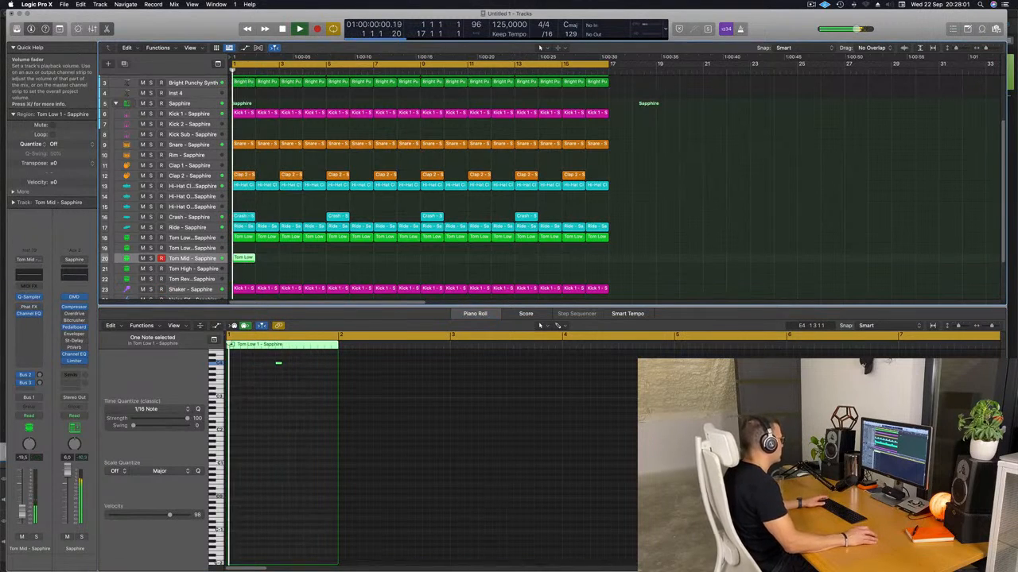
# Repeat the one-bar region on the Tom Mid track back to back up to bar 17.
pyautogui.press('super+r')
pyautogui.press('super+r')
pyautogui.press('super+r')
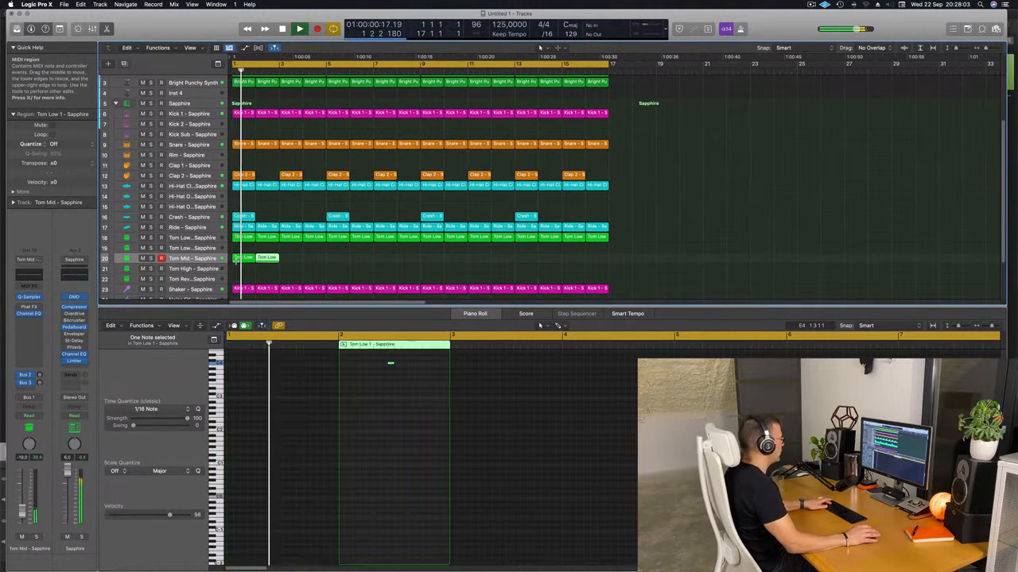
pyautogui.press('super+r')
pyautogui.press('super+r')
pyautogui.press('super+r')
pyautogui.press('super+r')
pyautogui.press('super+r')
pyautogui.press('super+r')
pyautogui.press('super+r')
pyautogui.press('super+r')
pyautogui.press('super+r')
pyautogui.press('super+r')
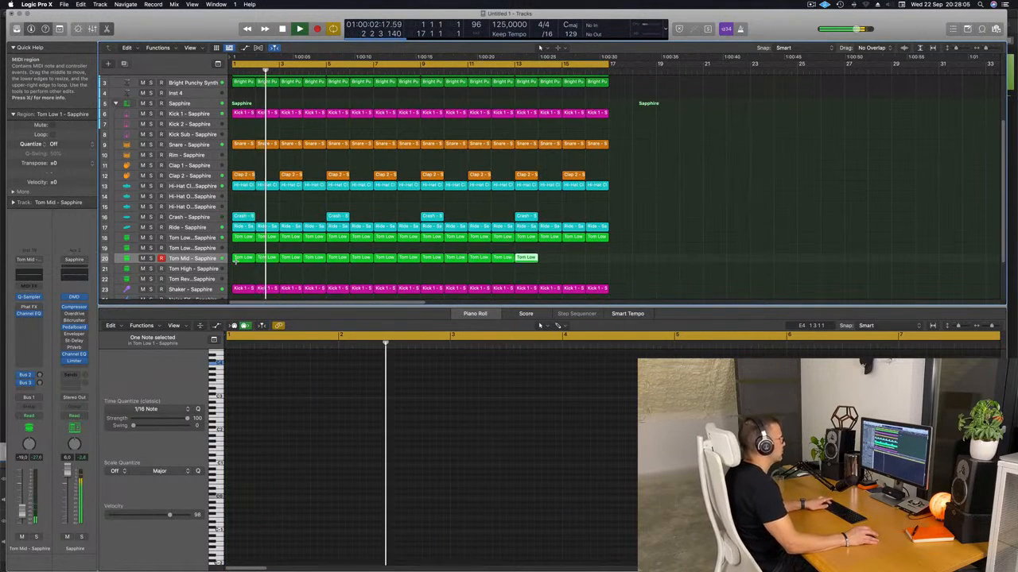
pyautogui.press('super+r')
pyautogui.press('super+r')
# Lower the Tom Mid track's volume to -24.0 dB, deselect its regions and hide the Piano Roll.
pyautogui.click(189, 259)
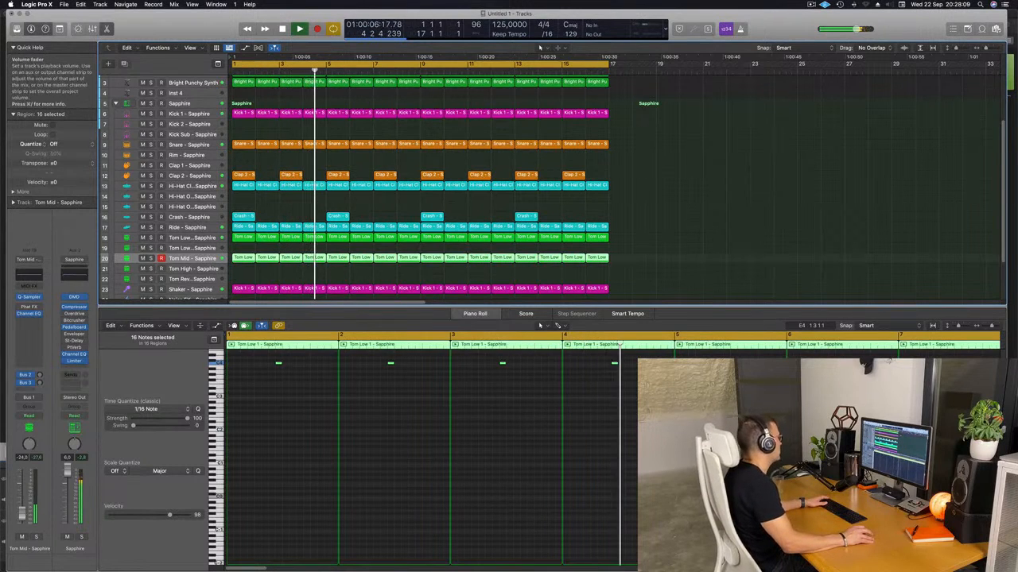
pyautogui.click(690, 184)
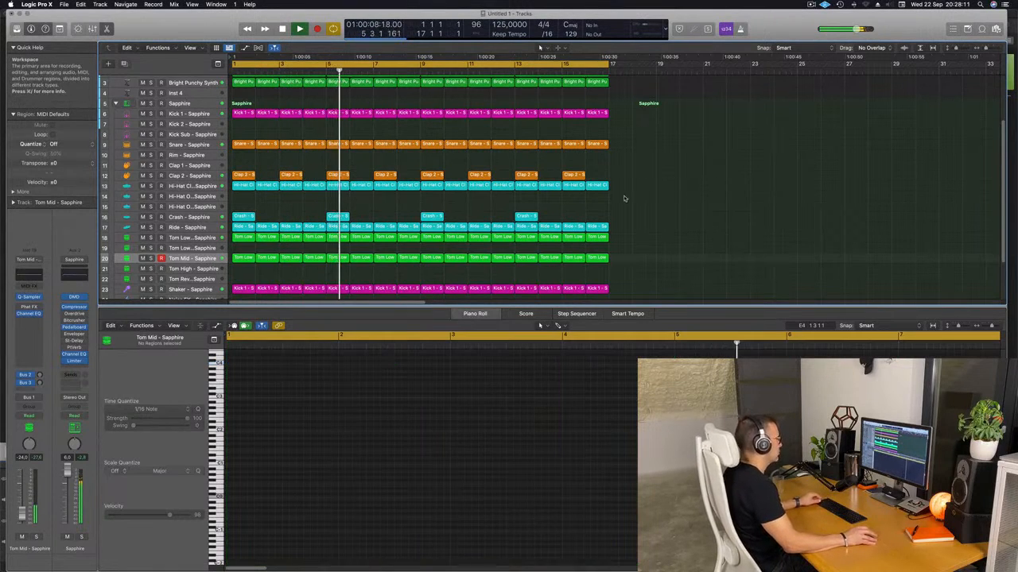
pyautogui.scroll(-2, 493, 199)
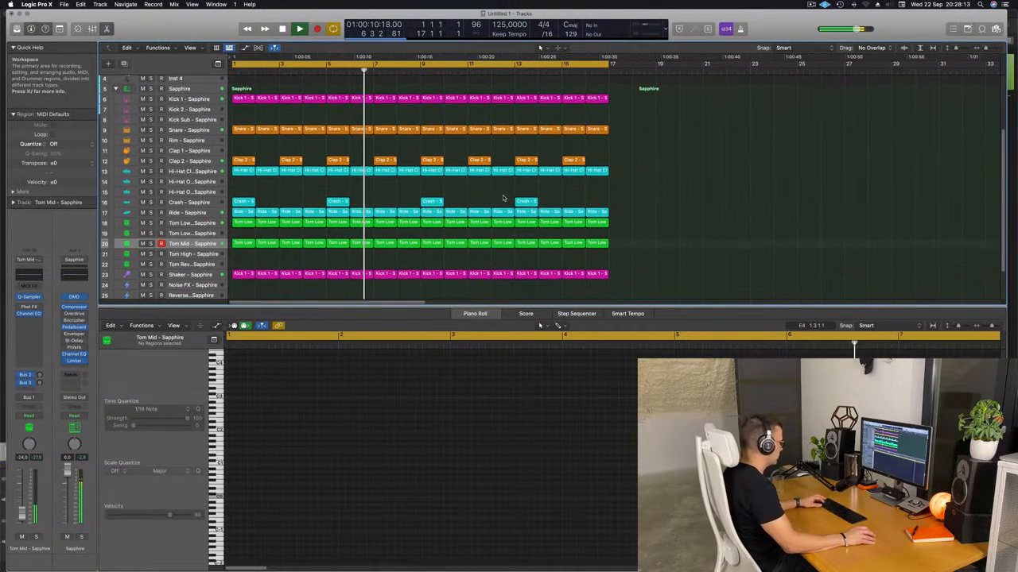
pyautogui.press('x')
pyautogui.press('x')
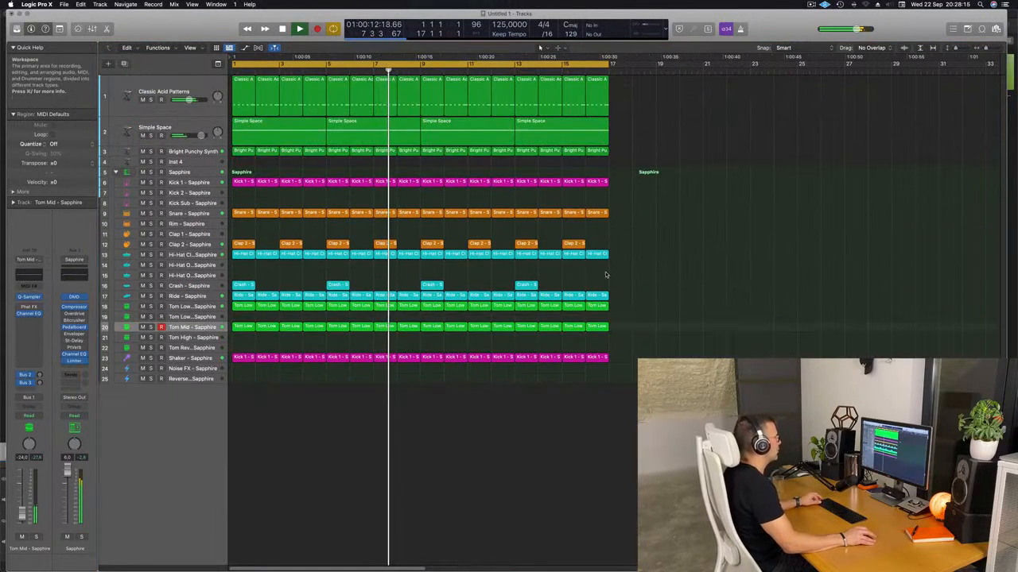
# Repeat all regions of the arrangement once up to bar 33 and extend the cycle range to bar 33.
pyautogui.scroll(-1, 605, 273)
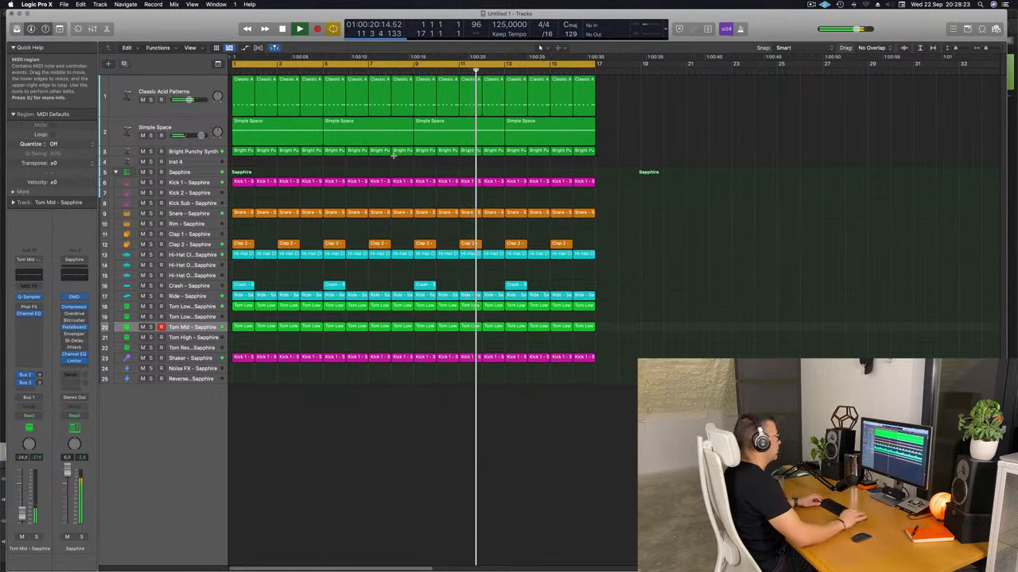
pyautogui.press('super+a')
pyautogui.press('super+r')
pyautogui.scroll(-5, 370, 185)
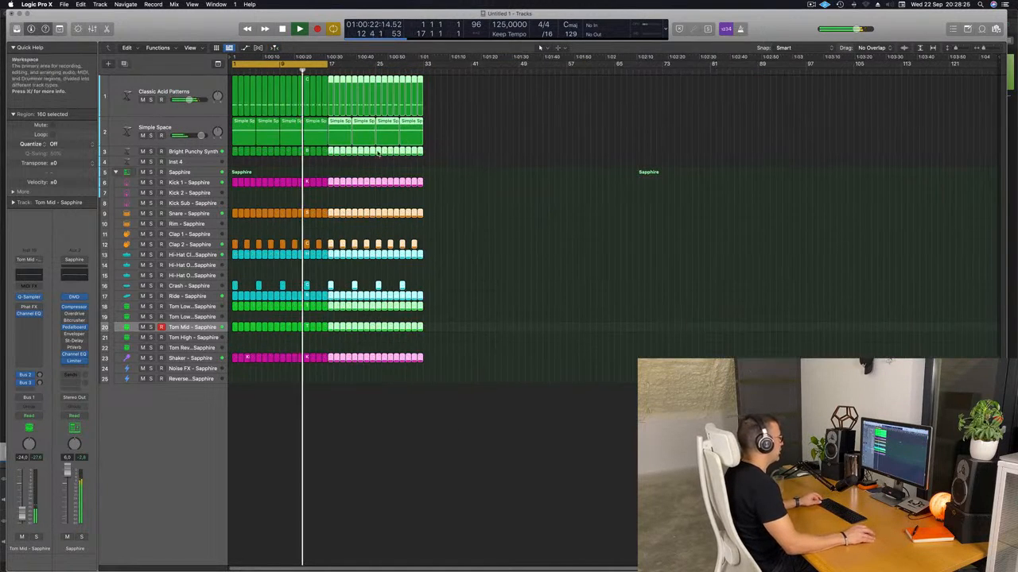
pyautogui.scroll(1, 399, 160)
pyautogui.hscroll(-3, 590, 142)
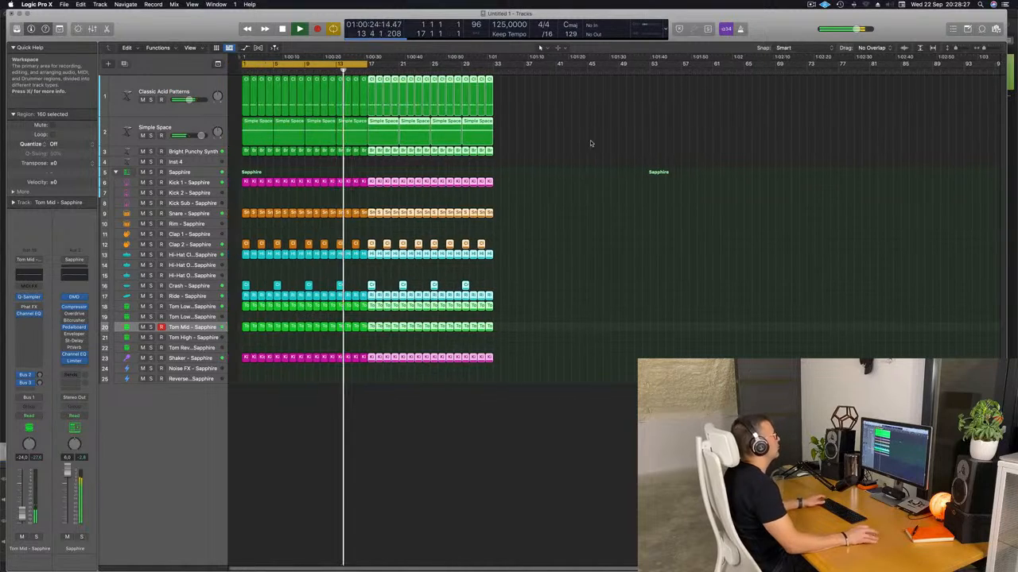
pyautogui.click(593, 141)
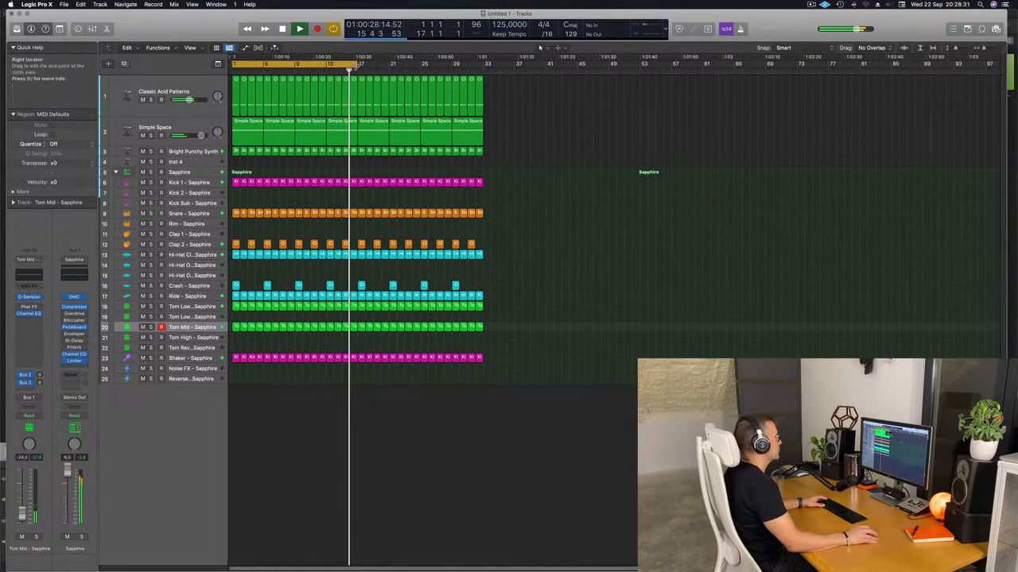
pyautogui.moveTo(357, 63); pyautogui.dragTo(480, 79)
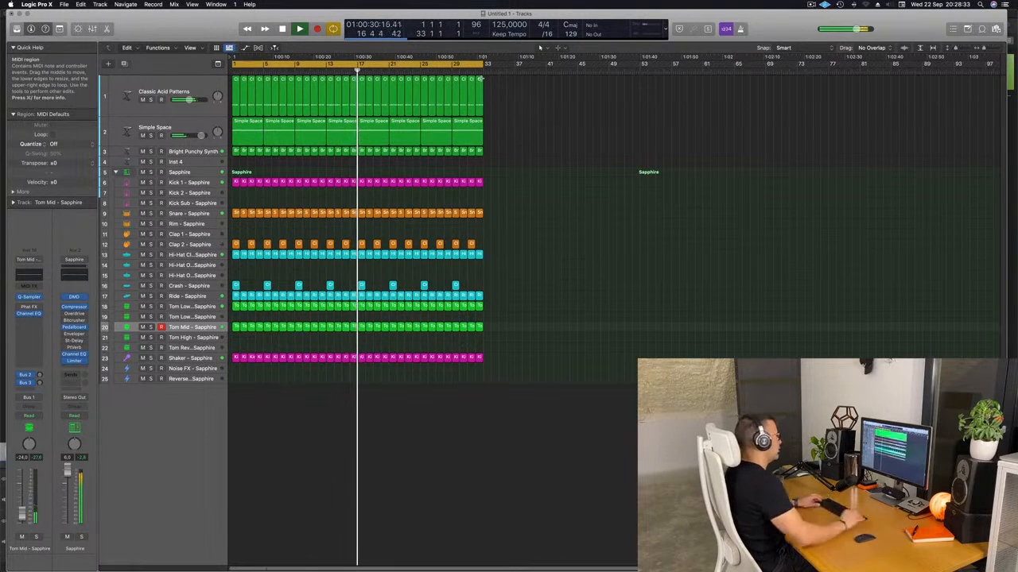
# Repeat the full 32-bar arrangement once up to bar 65 and move the project end marker back to the end of the regions.
pyautogui.press('super+r')
pyautogui.press('super+Left')
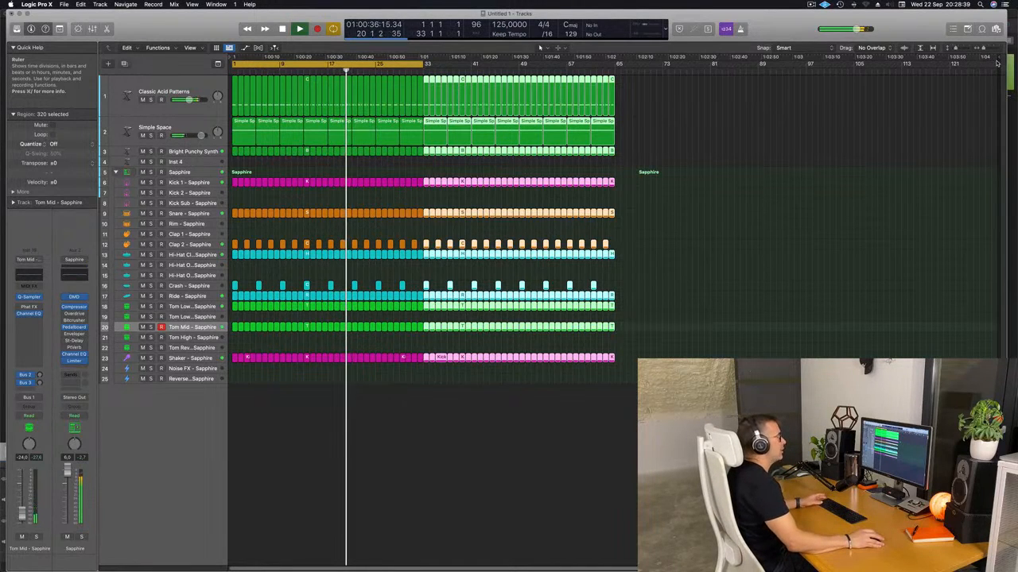
pyautogui.moveTo(992, 61)
pyautogui.mouseDown()
pyautogui.moveTo(642, 97)
pyautogui.moveTo(623, 112)
pyautogui.mouseUp()
# Restart playback from bar 1 and extend the cycle range to bar 65.
pyautogui.press('space')
pyautogui.press('space')
pyautogui.press('space')
pyautogui.press('space')
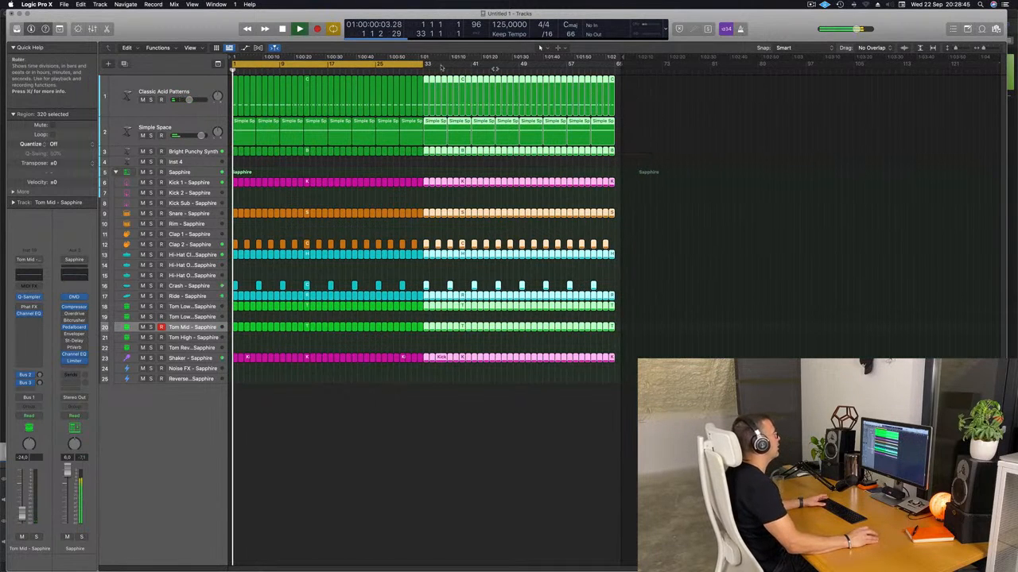
pyautogui.moveTo(422, 62); pyautogui.dragTo(614, 75)
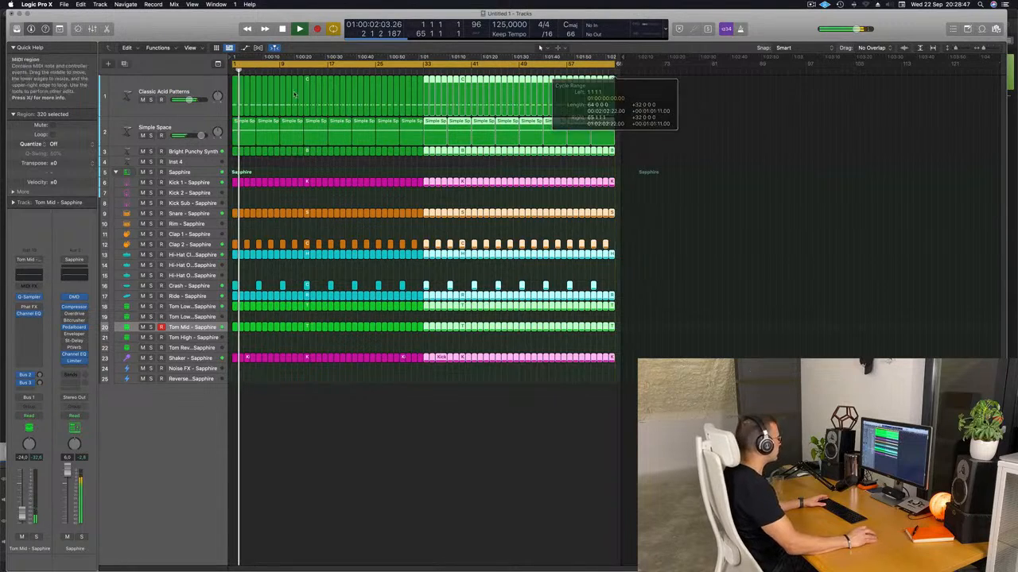
# Duplicate the Classic Acid Patterns track with its settings and copy its first region onto the new track at bar 1.
pyautogui.click(192, 90)
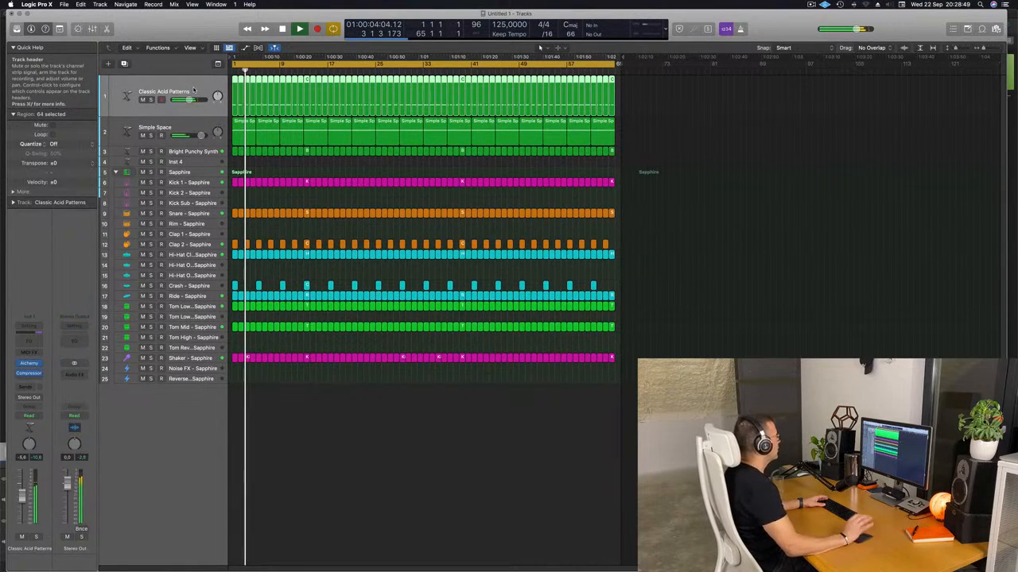
pyautogui.click(124, 63)
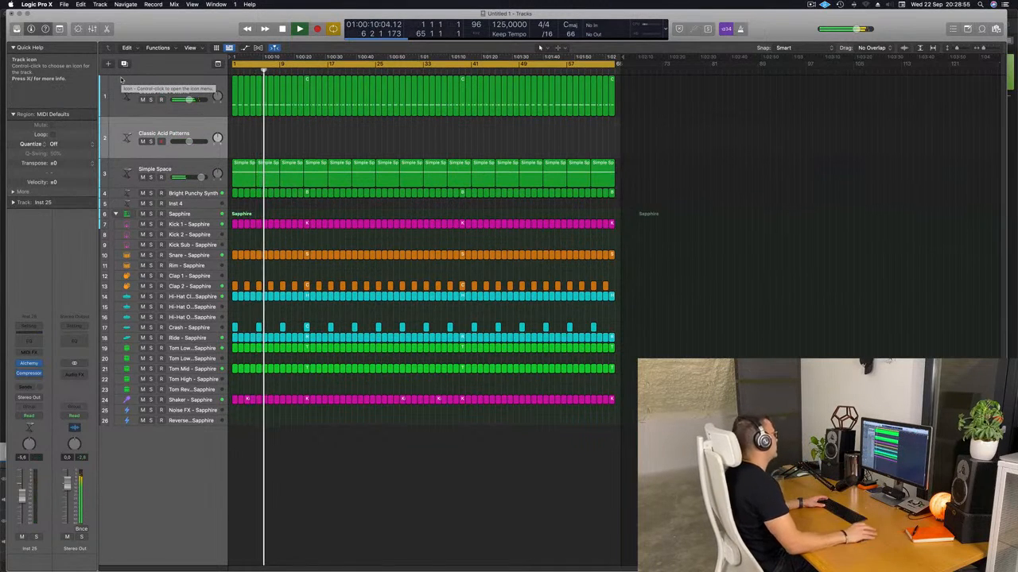
pyautogui.click(234, 112)
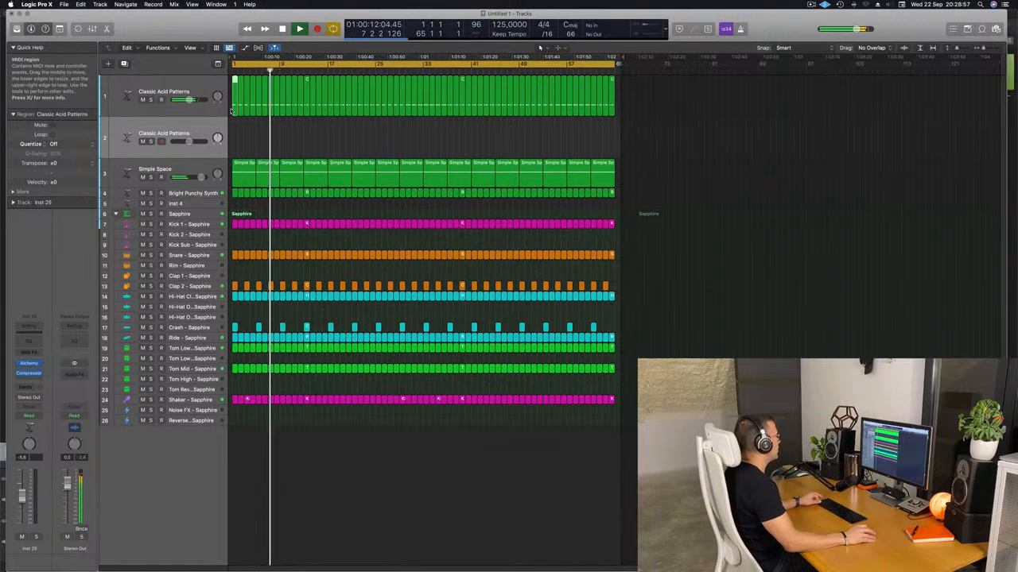
pyautogui.moveTo(234, 99); pyautogui.dragTo(235, 131)
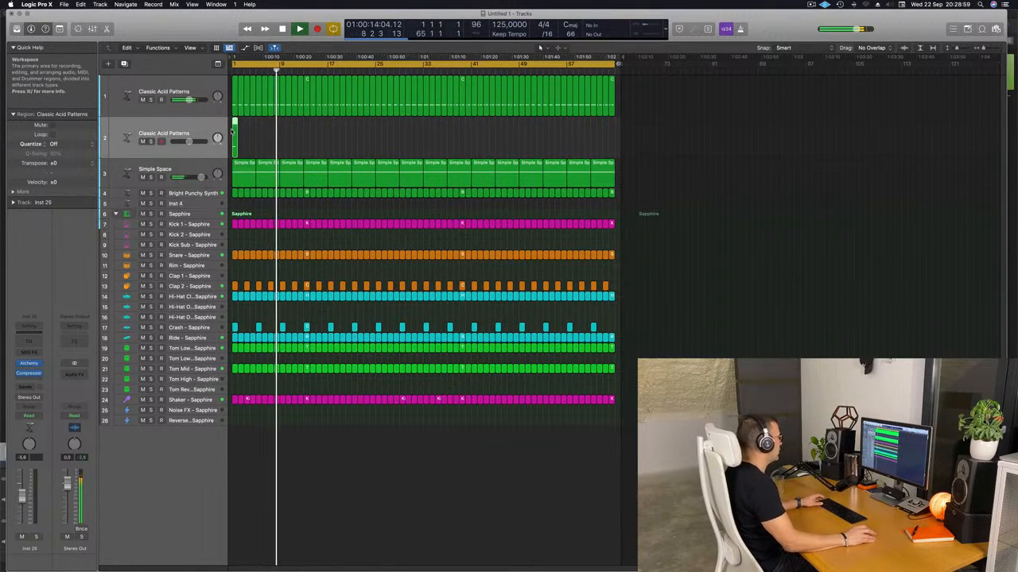
# Reduce the copied Classic Acid Patterns region to a single one-beat note on beat 3, raised one octave.
pyautogui.doubleClick(235, 124)
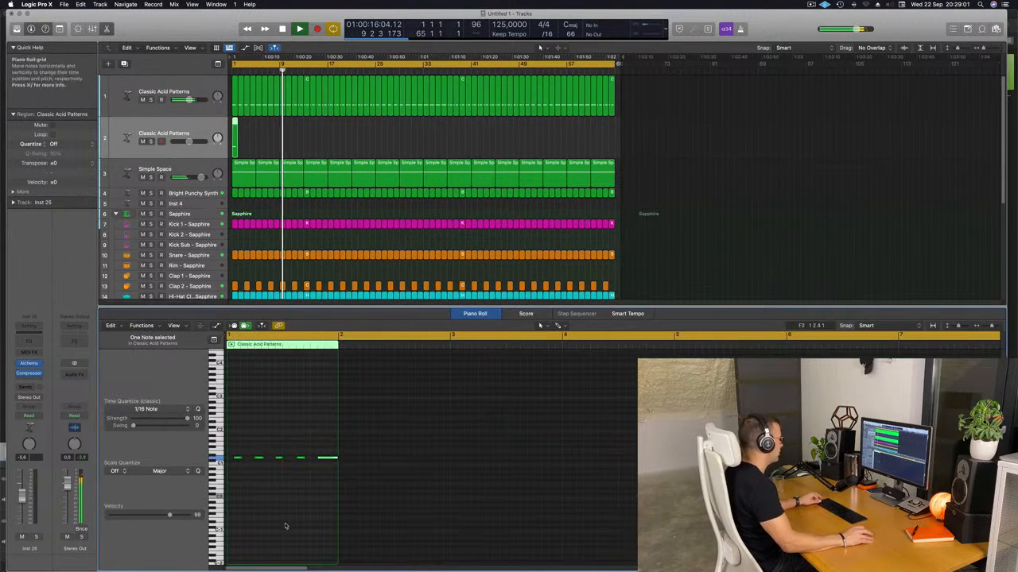
pyautogui.scroll(-1, 276, 491)
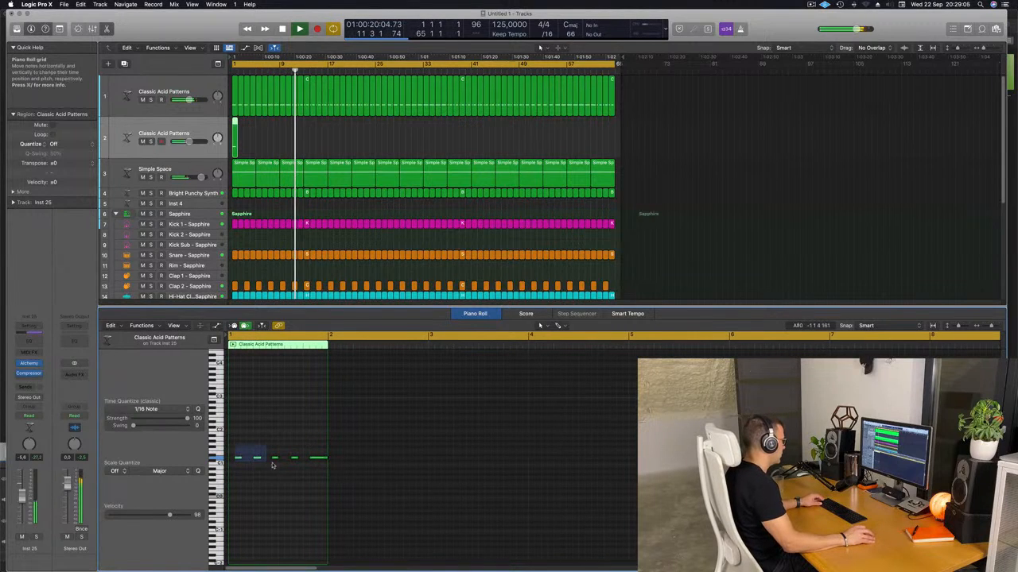
pyautogui.moveTo(303, 468); pyautogui.dragTo(287, 460)
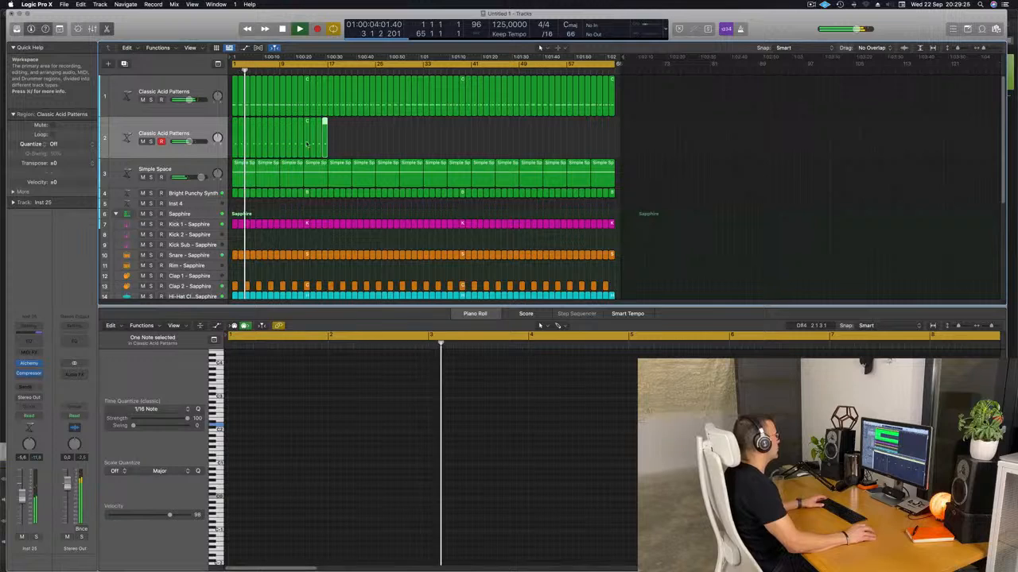
# Repeat the edited regions on the duplicated Classic Acid Patterns track up to bar 65.
pyautogui.click(225, 147)
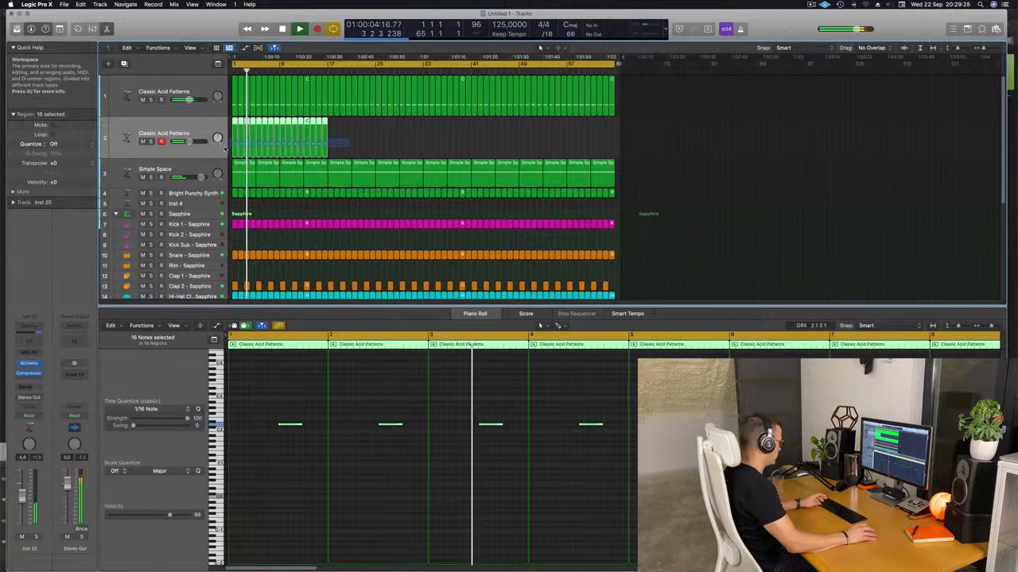
pyautogui.press('cmd+r')
pyautogui.press('super+r')
pyautogui.press('super+r')
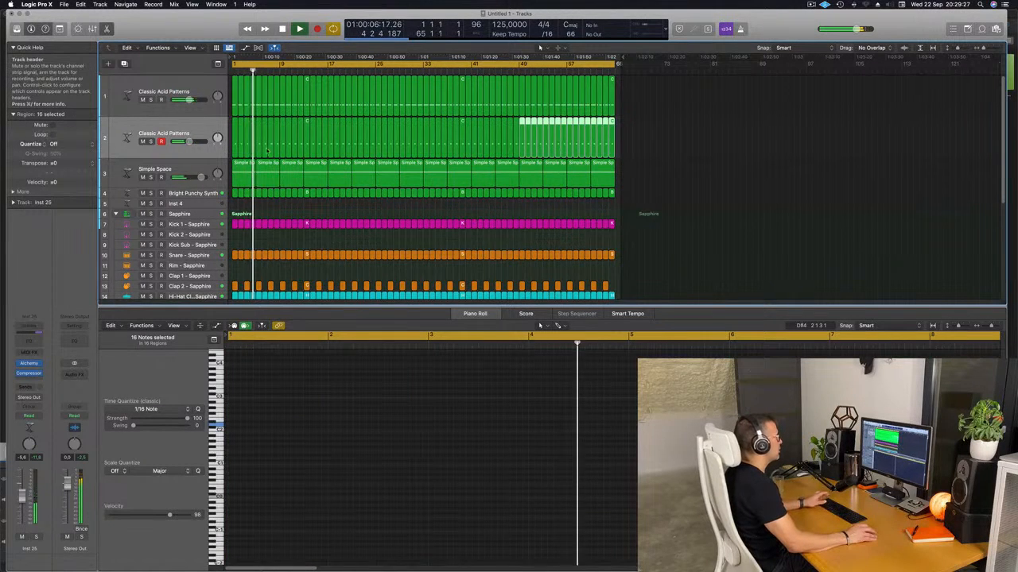
# Open the Alchemy instrument of the duplicated Classic Acid Patterns track and set its arpeggiator pattern to 2.
pyautogui.click(196, 128)
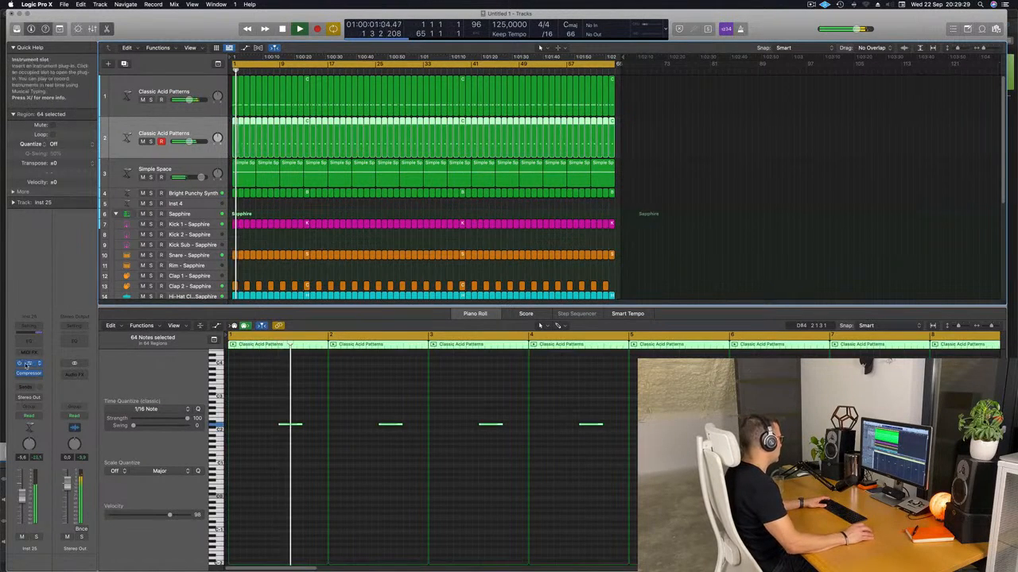
pyautogui.click(29, 363)
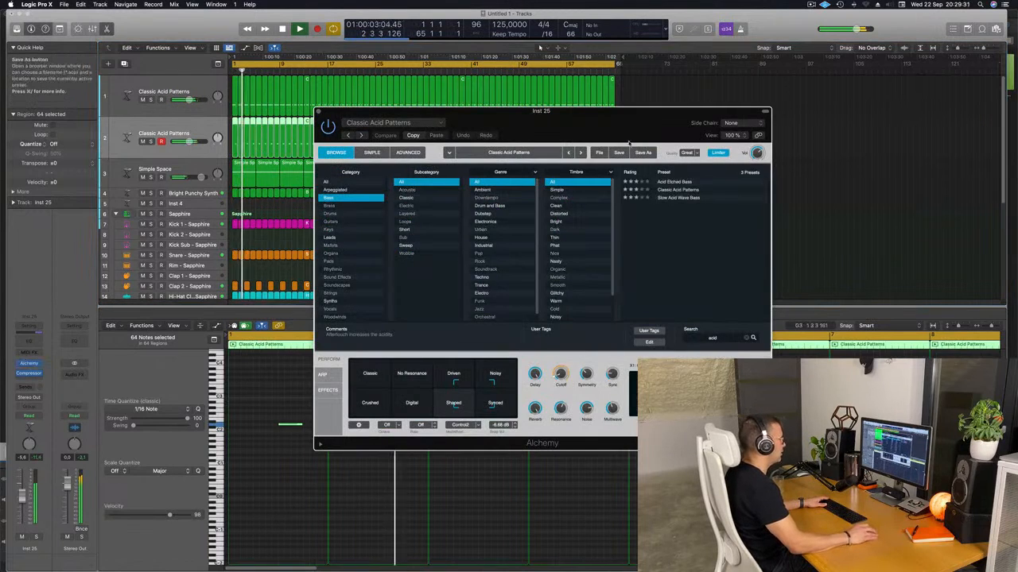
pyautogui.moveTo(628, 139); pyautogui.dragTo(665, 111)
pyautogui.press('space')
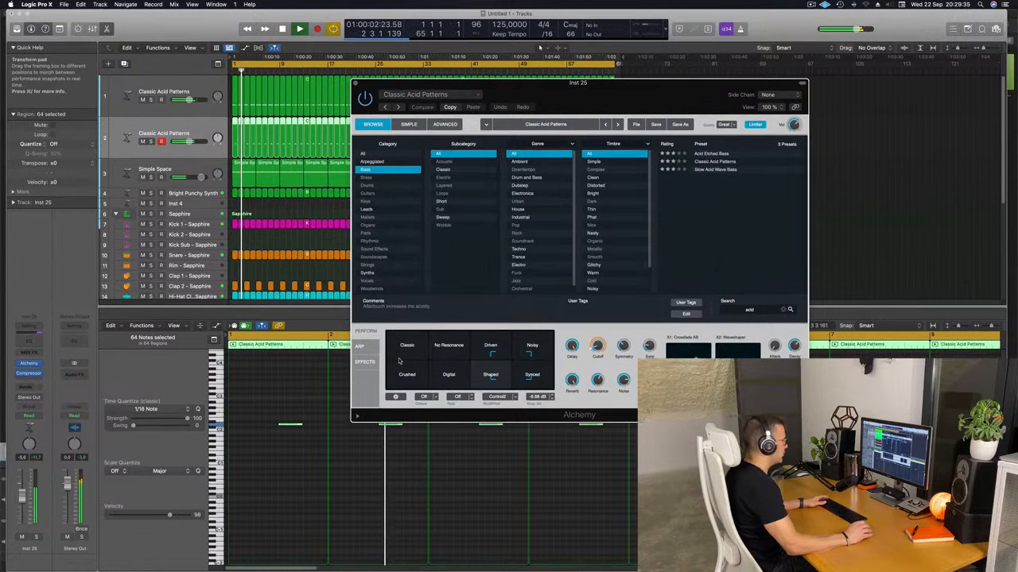
pyautogui.click(367, 349)
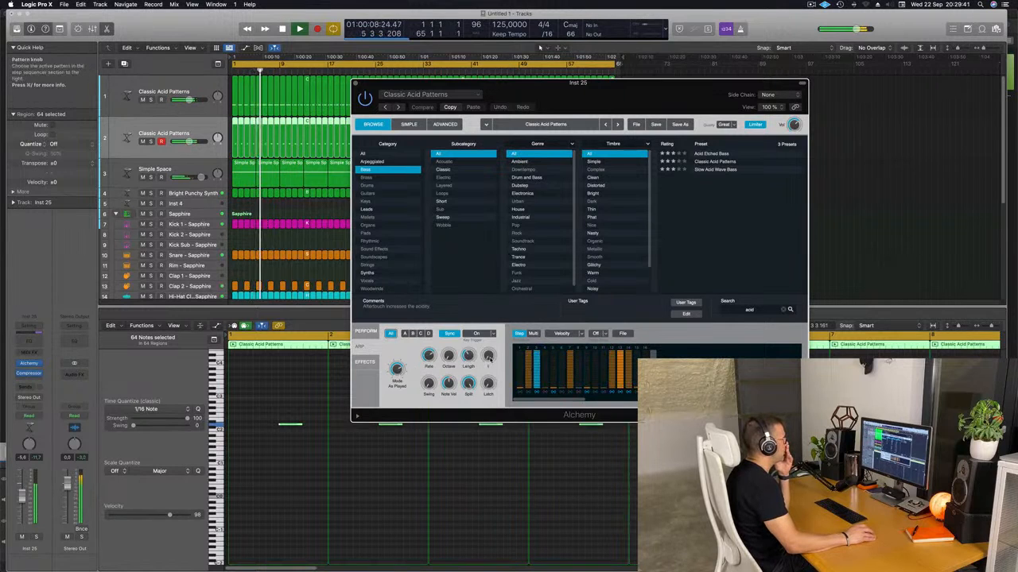
pyautogui.moveTo(489, 358); pyautogui.dragTo(490, 356)
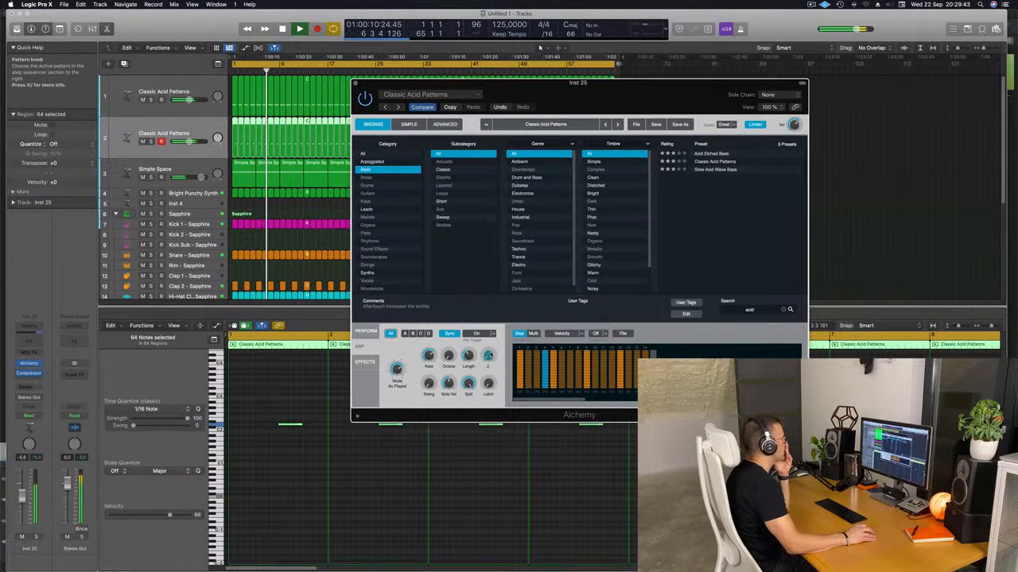
# Raise the duplicated track's volume to -4.2 dB and try the arpeggiator's rate, moving the Alchemy window clear of the notes.
pyautogui.click(22, 496)
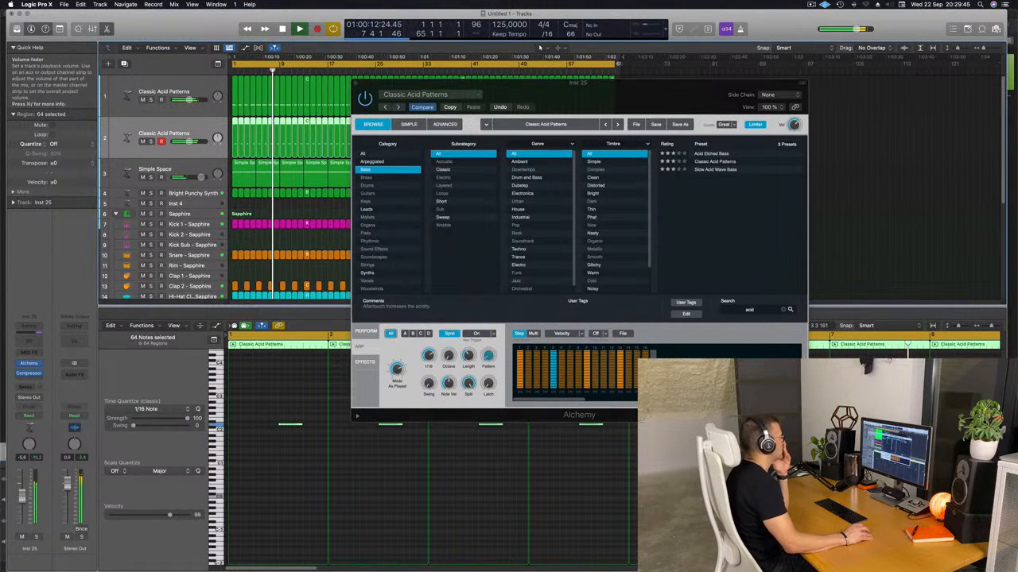
pyautogui.click(489, 357)
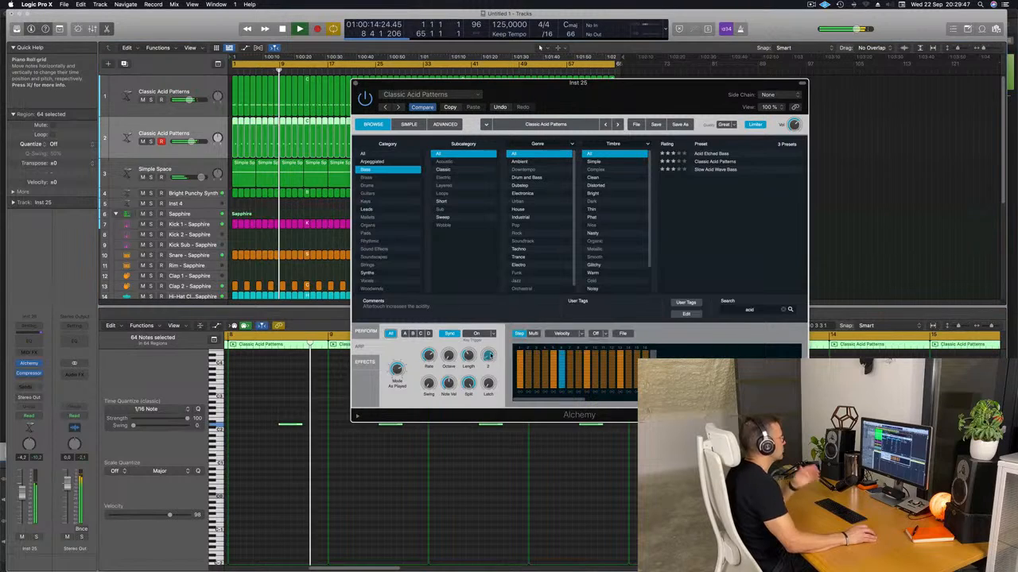
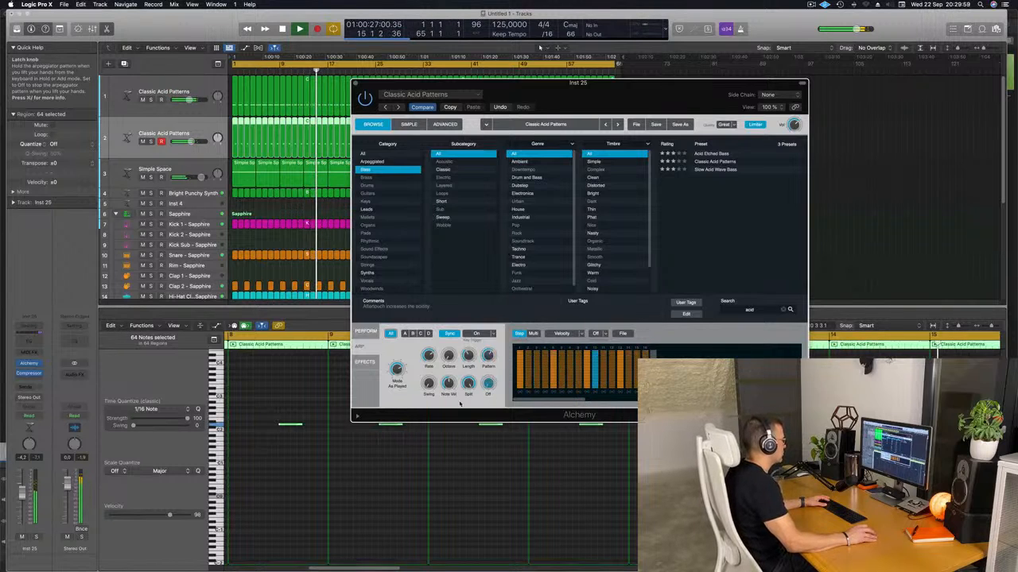
pyautogui.moveTo(430, 364); pyautogui.dragTo(430, 363)
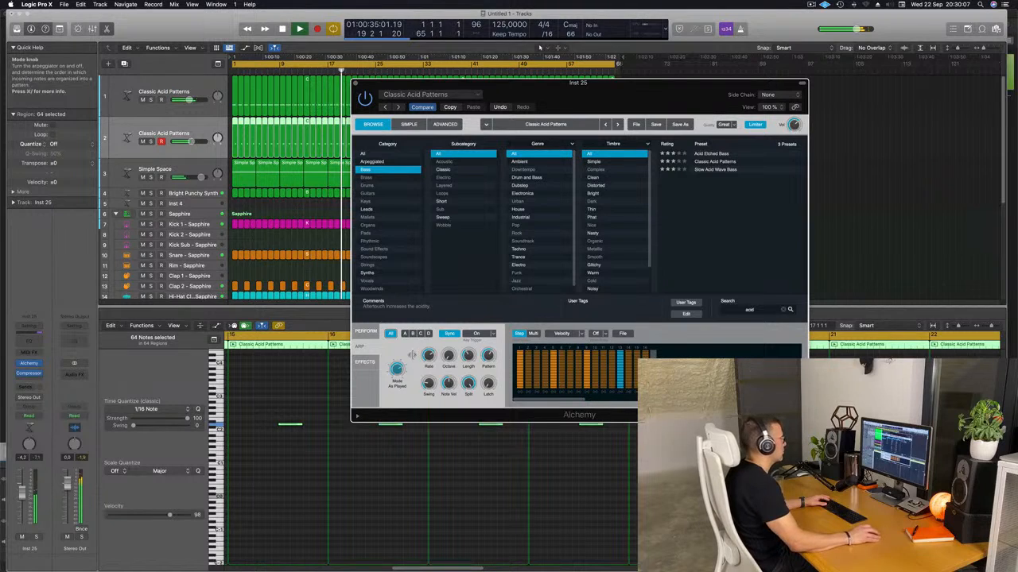
pyautogui.moveTo(664, 90); pyautogui.dragTo(700, 31)
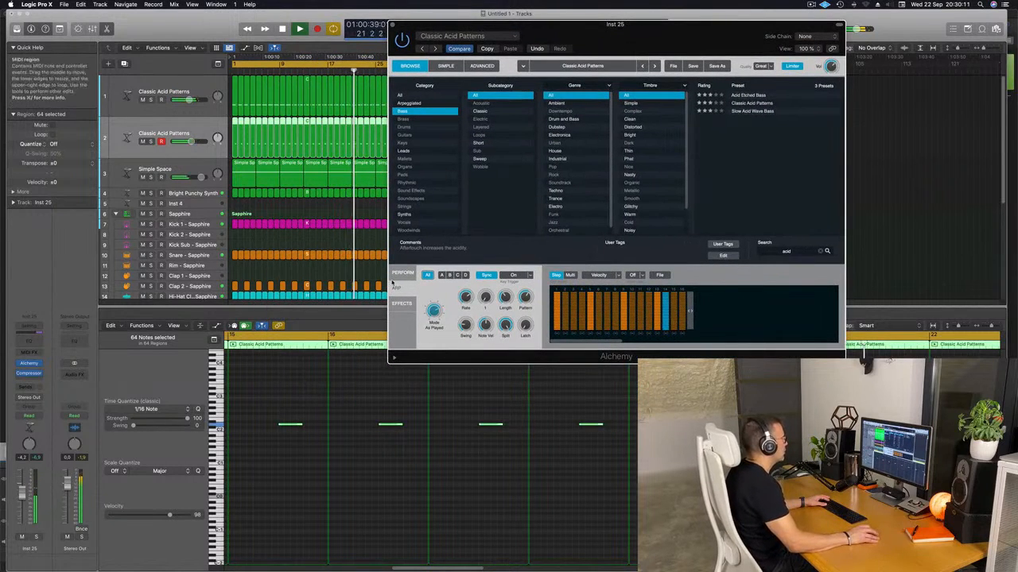
# Show Alchemy's performance controls, raise the Cutoff, and lower the duplicated acid track's volume.
pyautogui.click(403, 273)
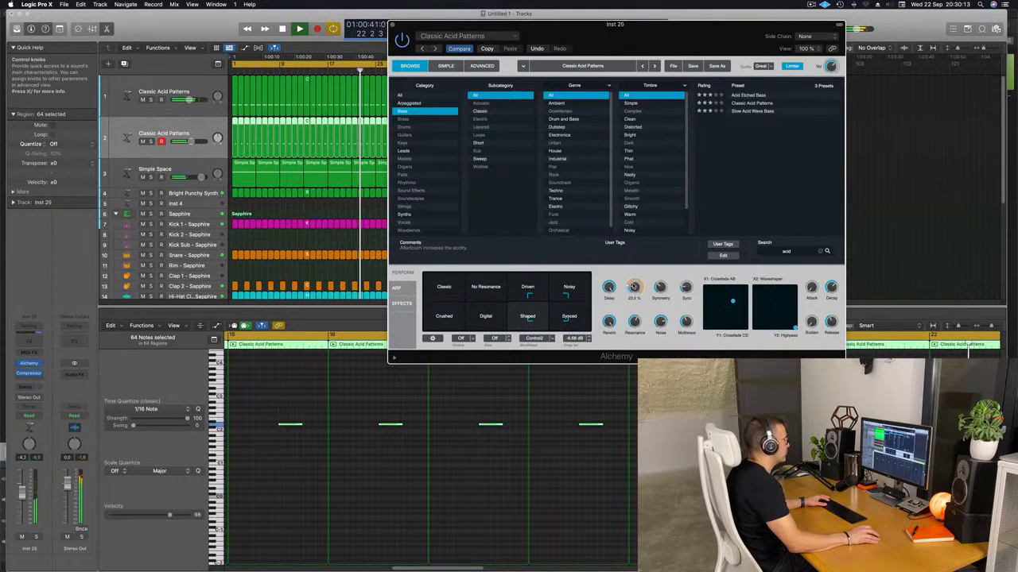
pyautogui.moveTo(634, 286); pyautogui.dragTo(634, 278)
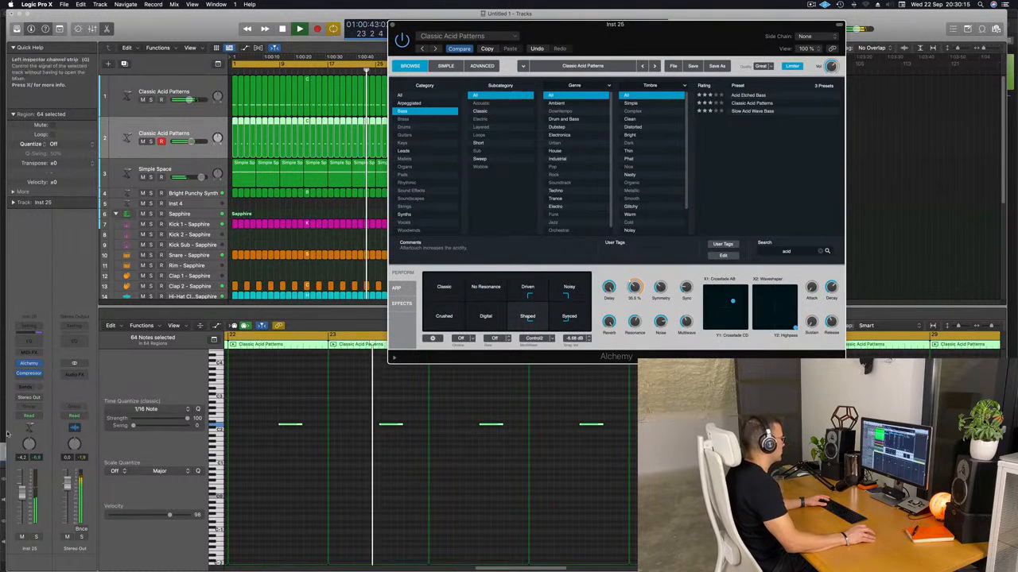
pyautogui.moveTo(23, 492); pyautogui.dragTo(22, 504)
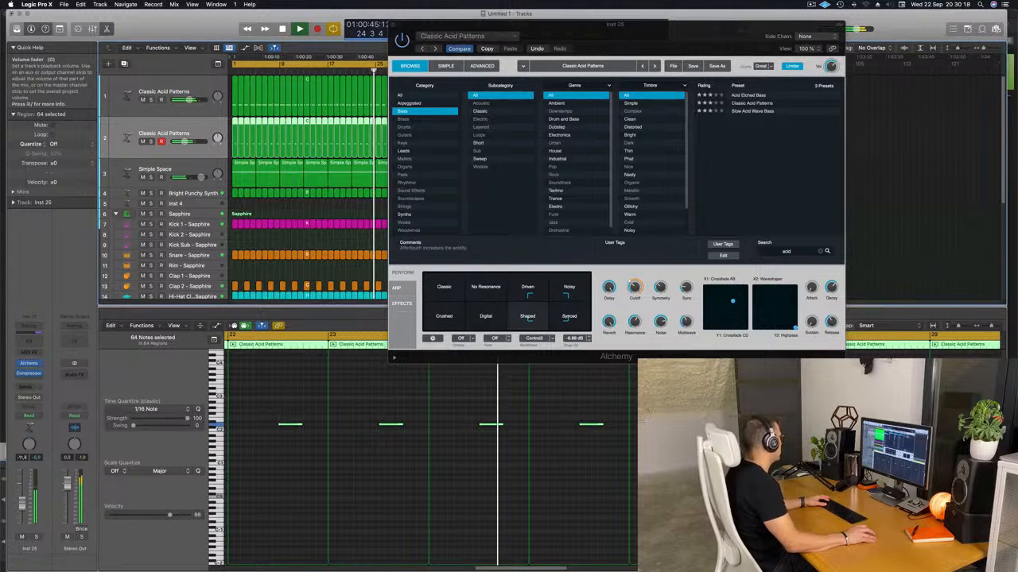
# Add a send to Bus 4 on the duplicated acid track and insert a SilverVerb reverb on Aux 4.
pyautogui.click(28, 387)
pyautogui.moveTo(55, 398)
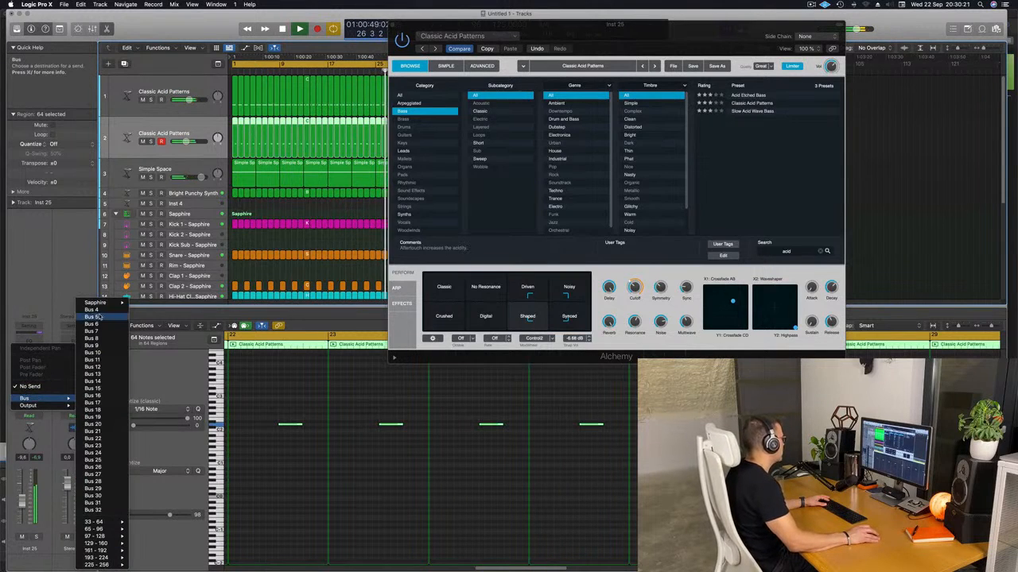
pyautogui.click(98, 311)
pyautogui.click(74, 369)
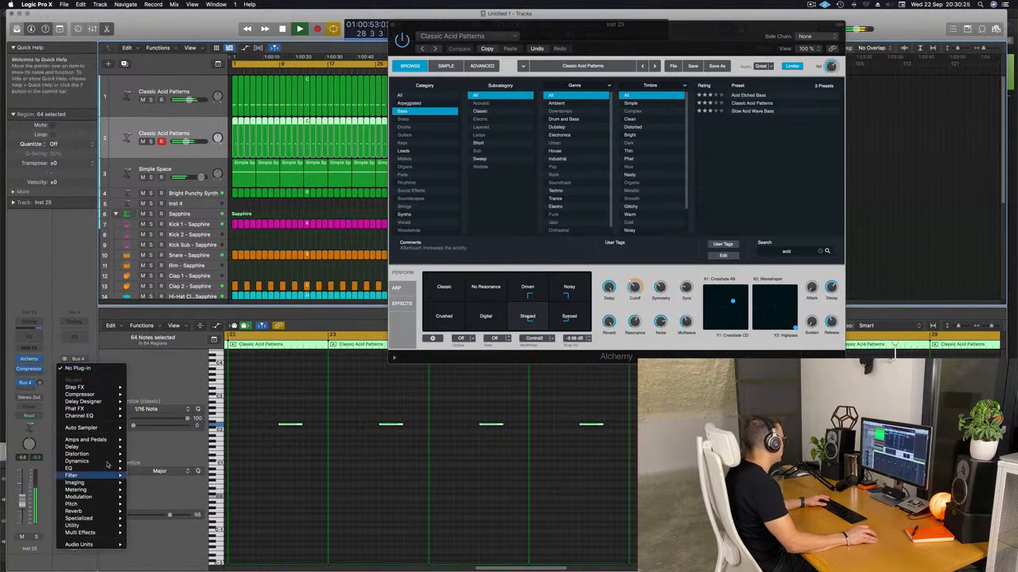
pyautogui.moveTo(124, 512)
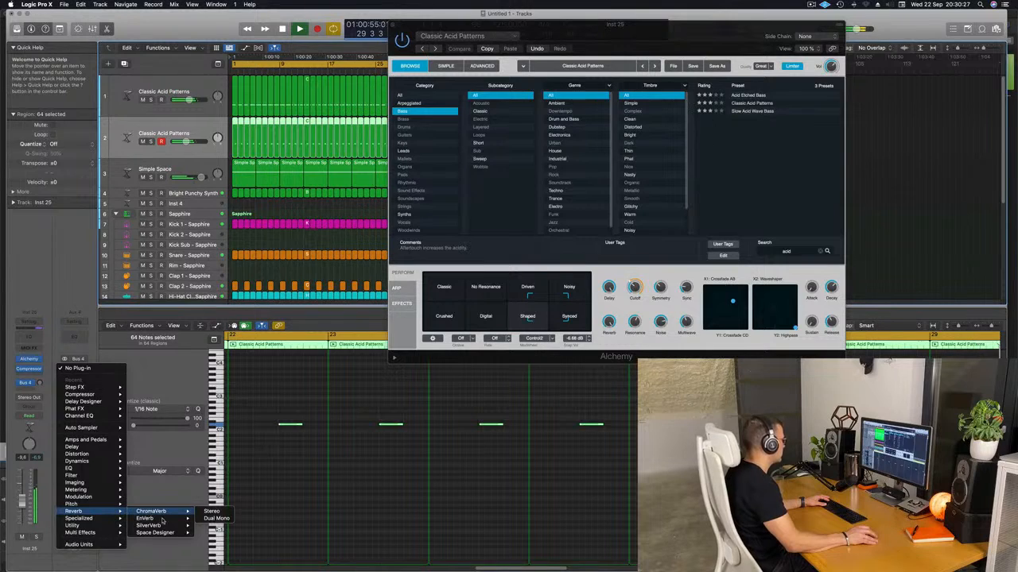
pyautogui.click(151, 526)
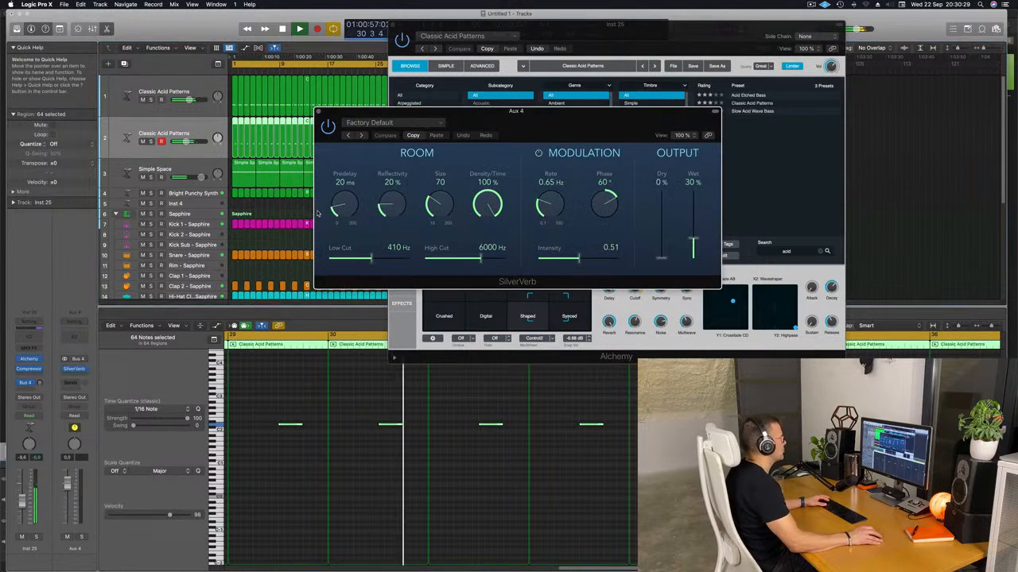
# Load the grandiose preset in SilverVerb and raise the Bus 4 send level, clearing the plug-in windows from the arrangement.
pyautogui.click(373, 122)
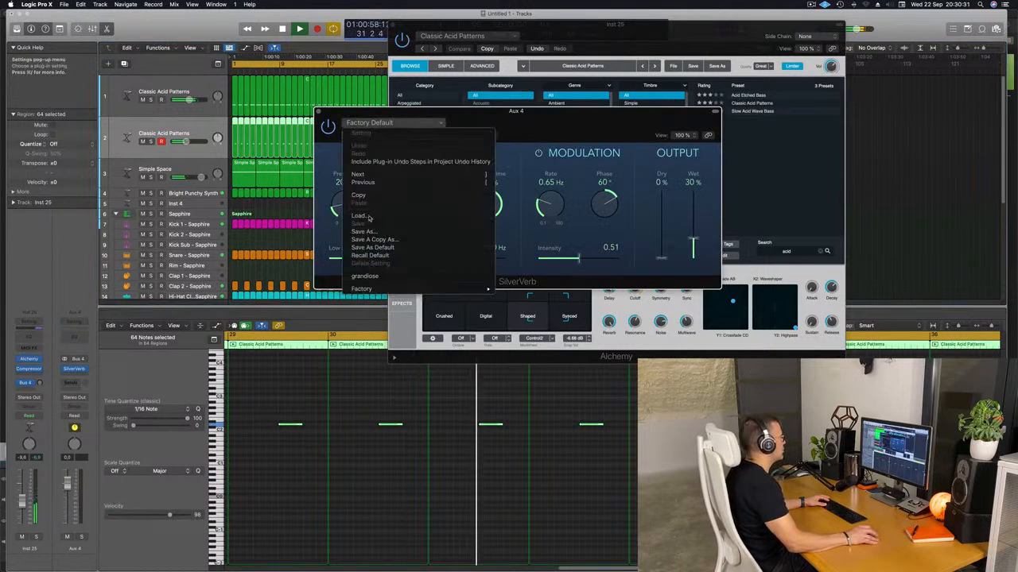
pyautogui.click(373, 278)
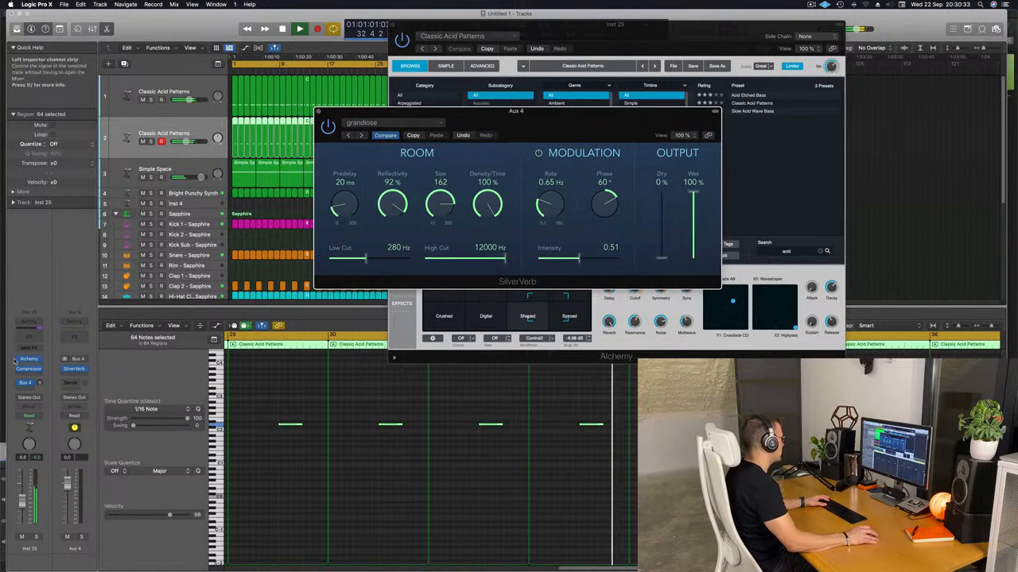
pyautogui.click(37, 383)
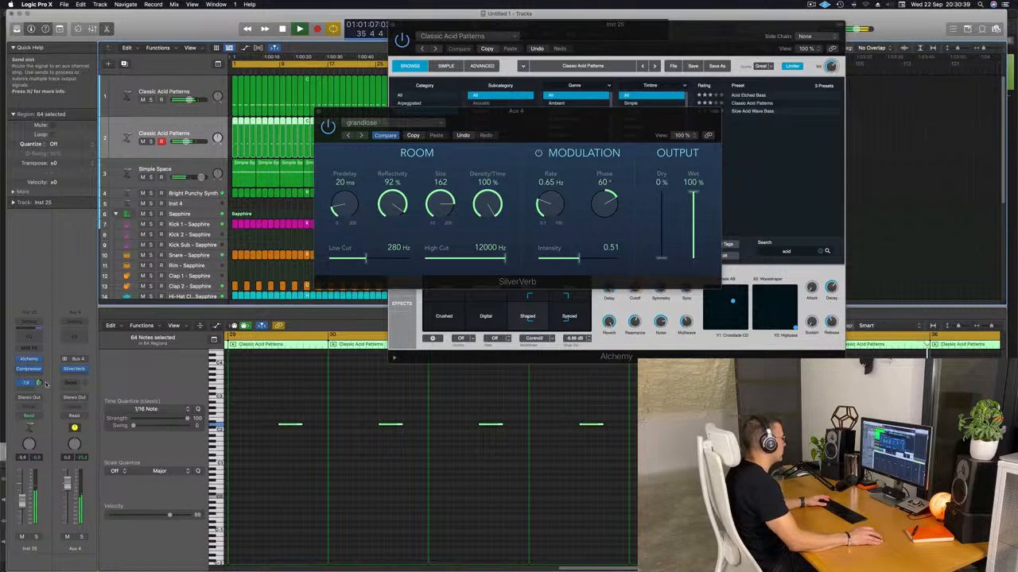
pyautogui.click(319, 111)
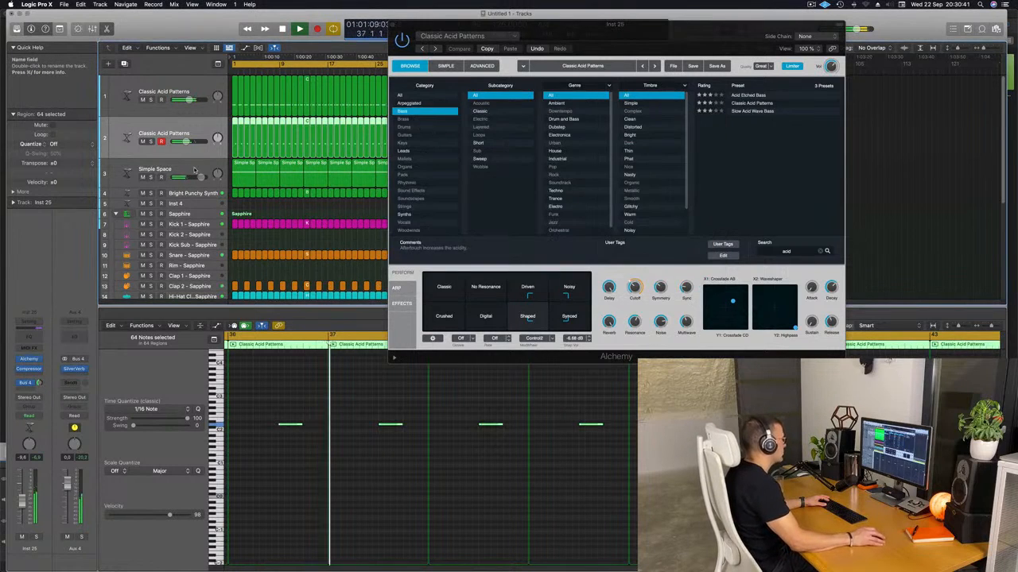
pyautogui.moveTo(547, 29); pyautogui.dragTo(770, 60)
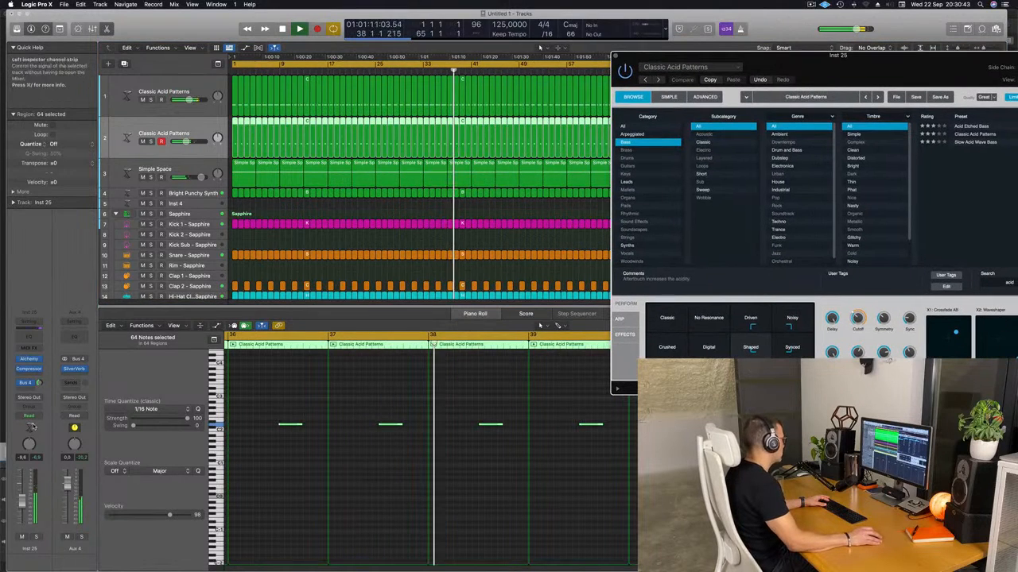
# Insert a Compressor after SilverVerb on Aux 4 and set its side chain to Kick 1 - Sapphire (Inst 5).
pyautogui.click(66, 376)
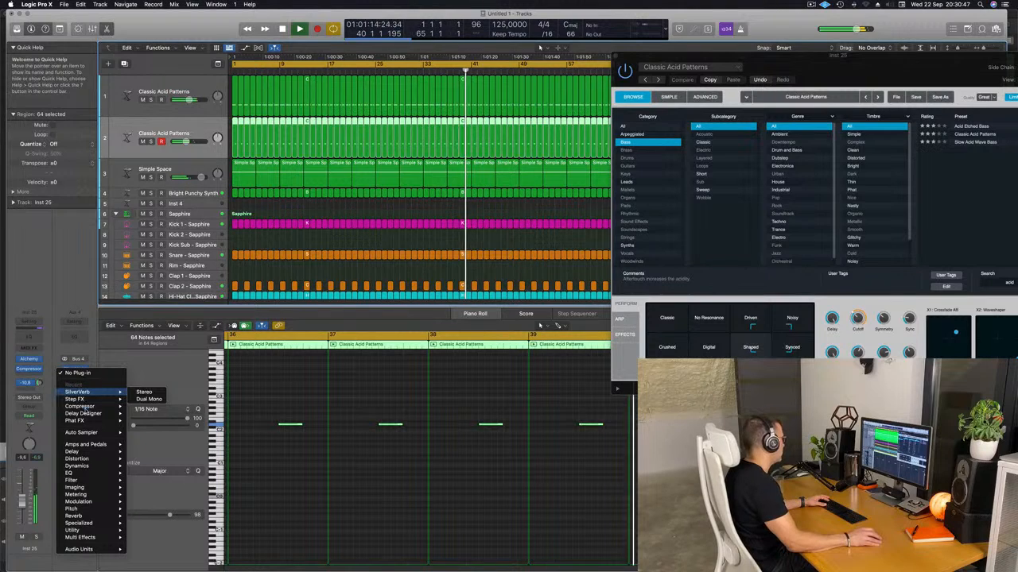
pyautogui.moveTo(82, 406)
pyautogui.click(144, 407)
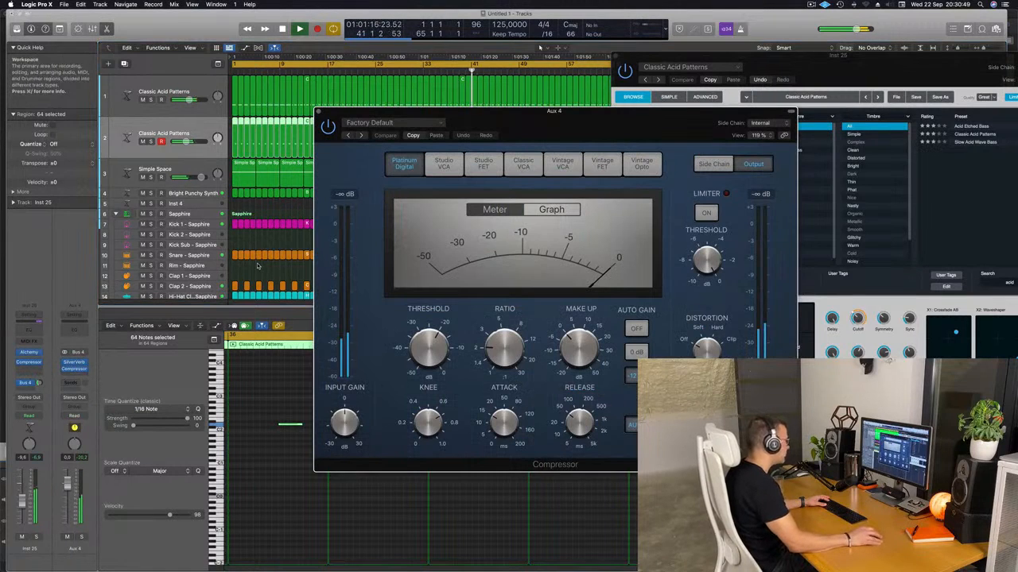
pyautogui.click(771, 123)
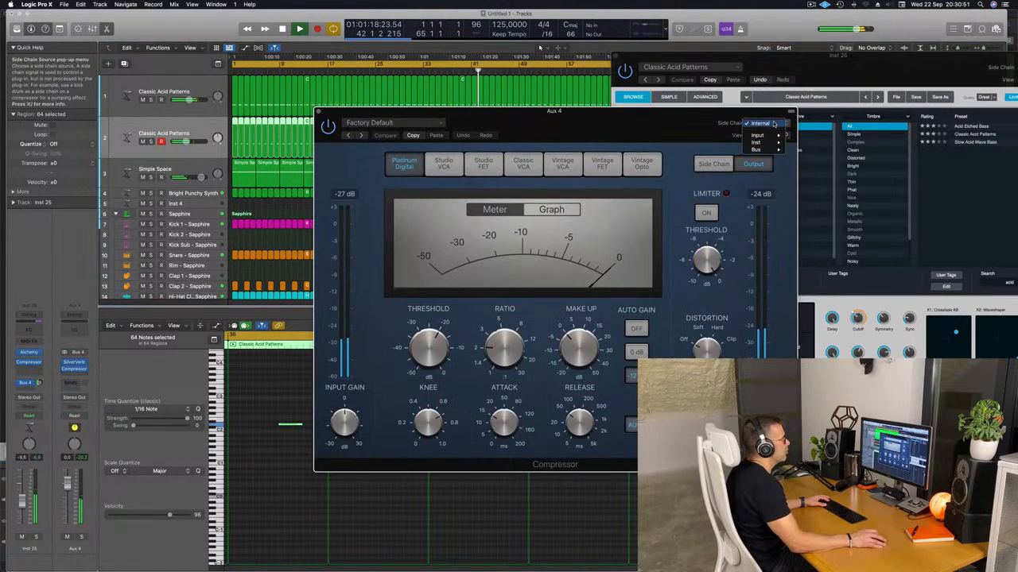
pyautogui.moveTo(784, 142)
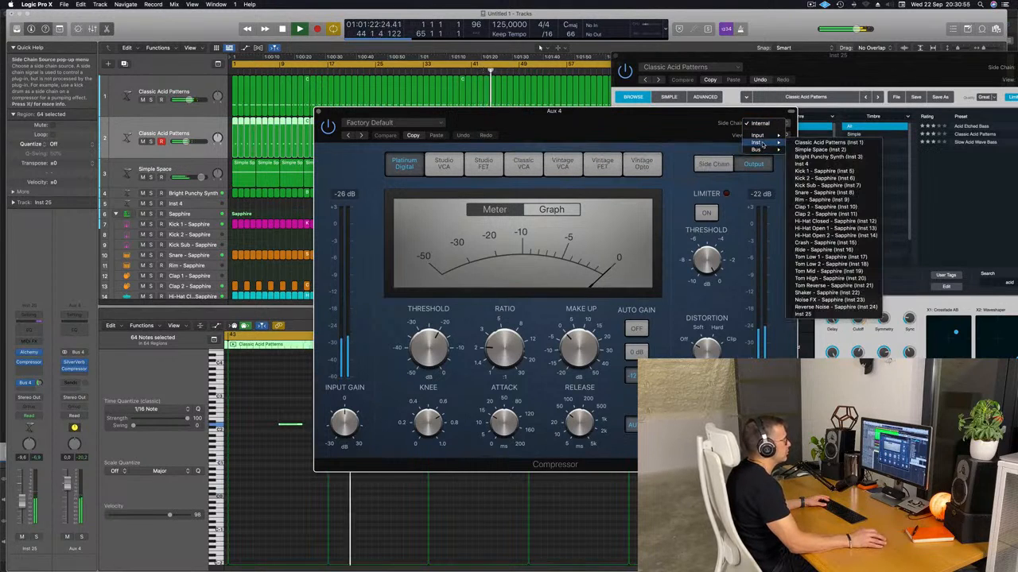
pyautogui.click(827, 171)
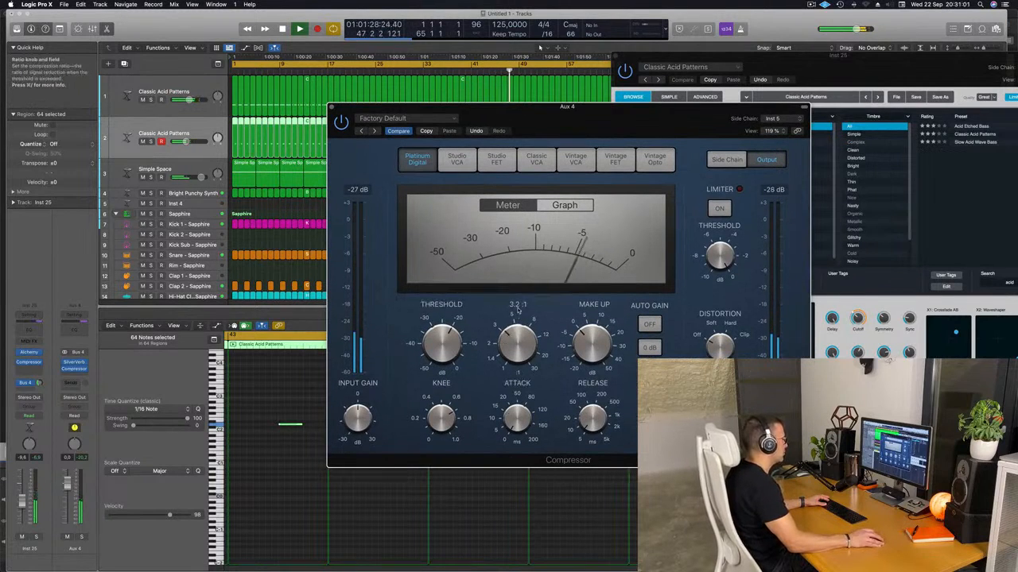
# Adjust the Aux 4 compressor's ratio, set its threshold to -17 dB, and restart playback with the plug-in window closed.
pyautogui.moveTo(517, 309); pyautogui.dragTo(519, 307)
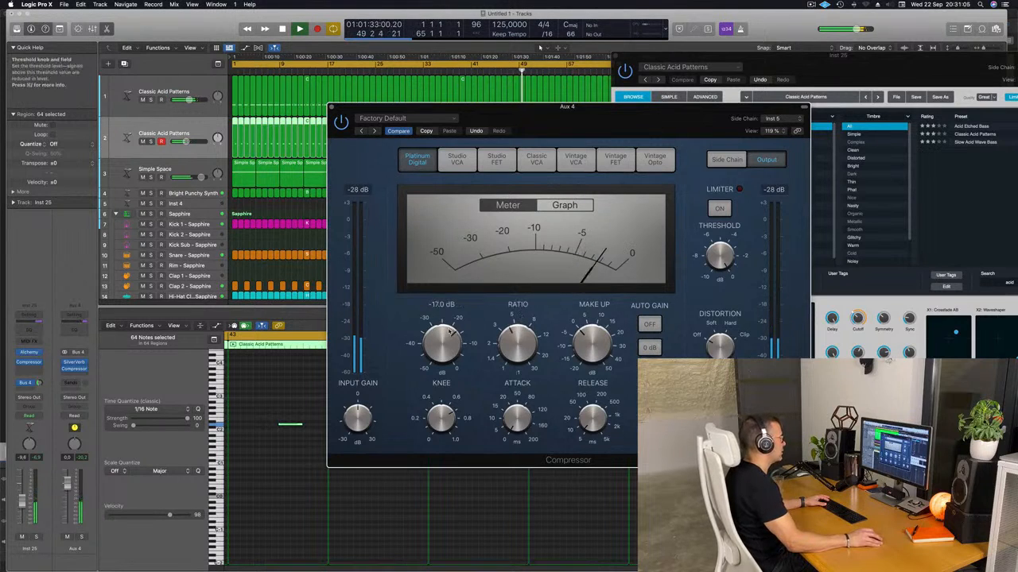
pyautogui.press('space')
pyautogui.press('space')
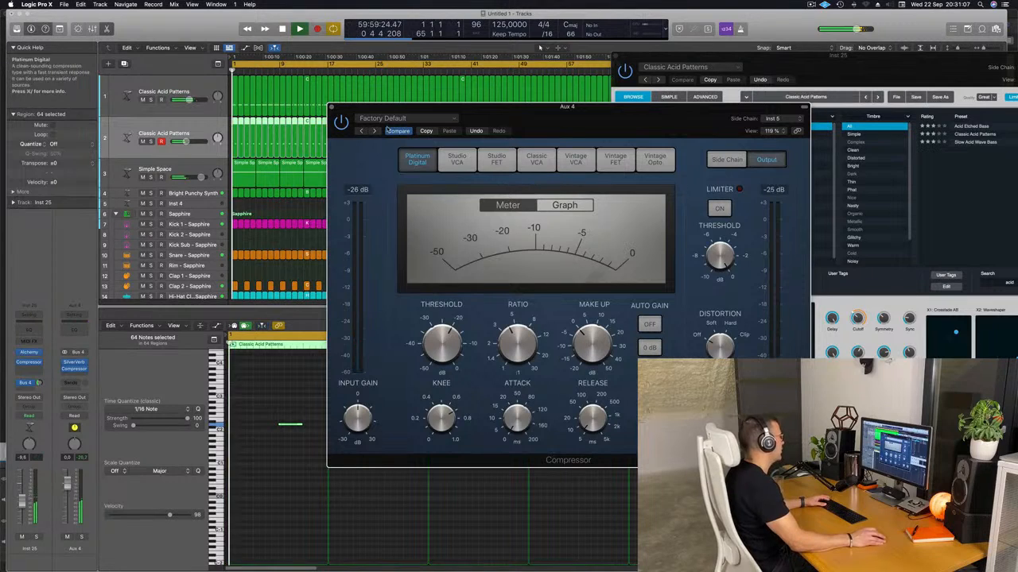
pyautogui.click(332, 106)
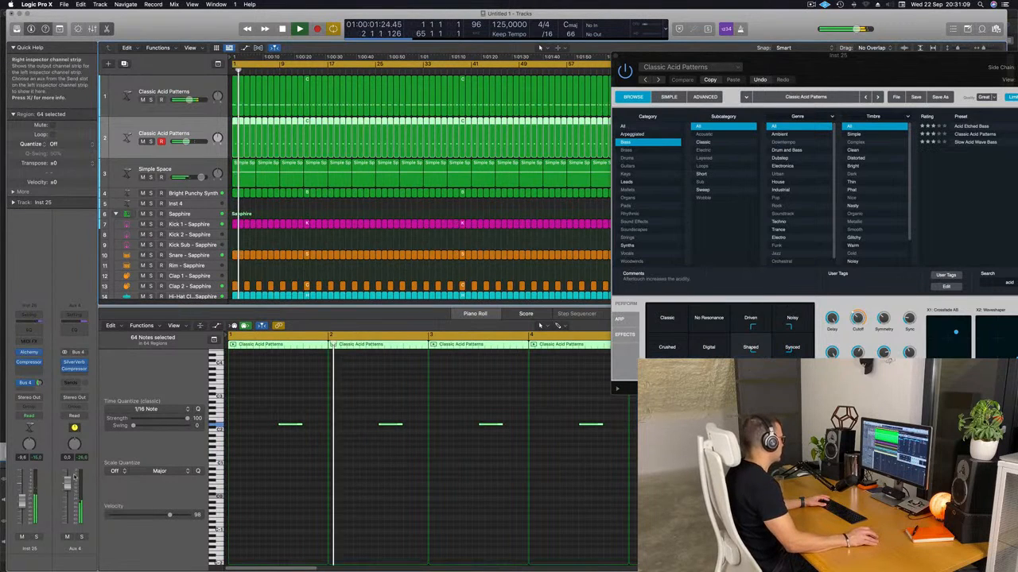
# Solo Aux 4 briefly to hear the side-chained reverb, and resume playback of the full mix.
pyautogui.click(80, 538)
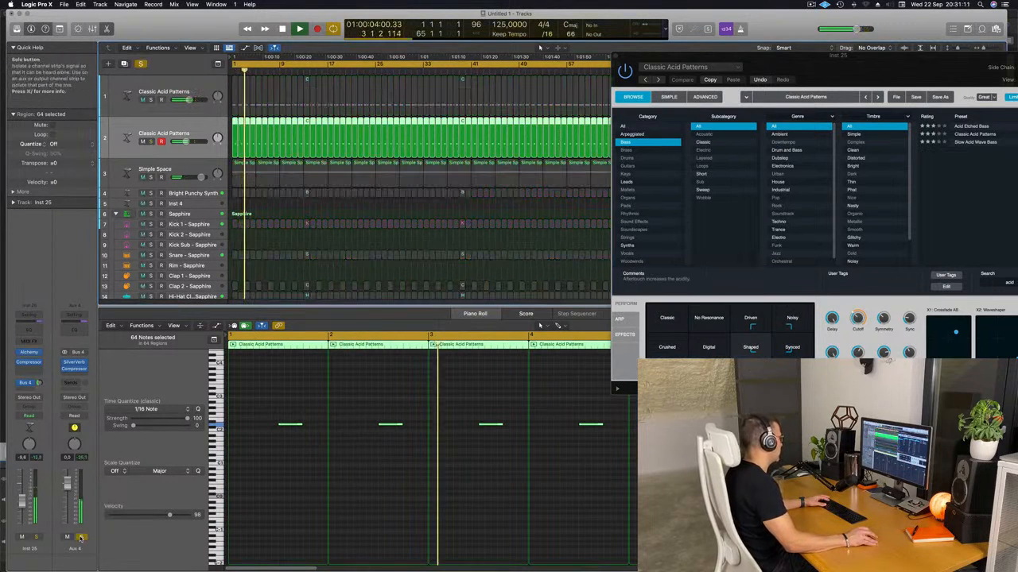
pyautogui.click(81, 538)
pyautogui.press('space')
pyautogui.press('space')
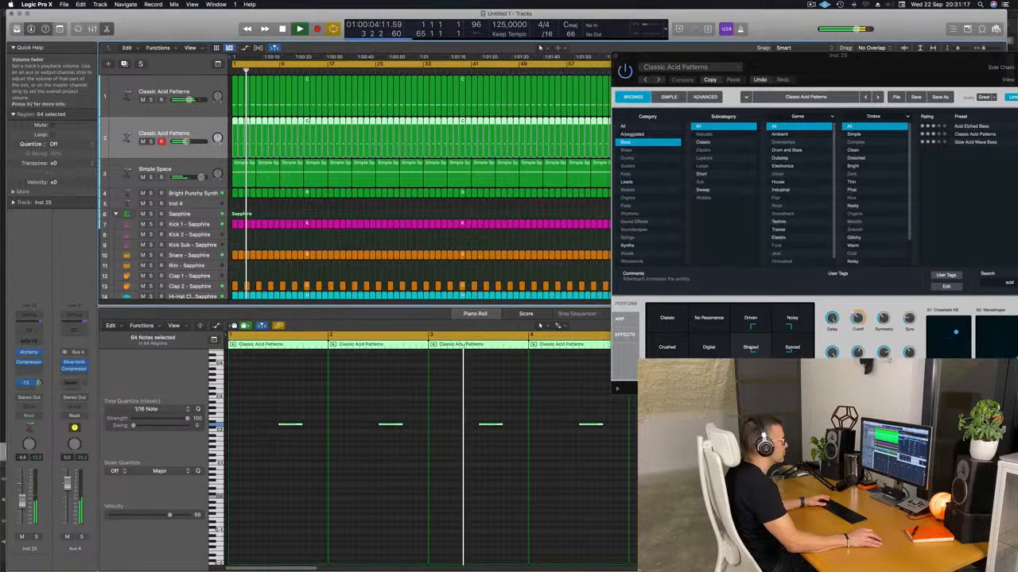
# Audition Alchemy's Crushed, Digital, Shaped, Synced, Noisy, Driven and No Resonance snapshots, nudging the duplicated track's volume up.
pyautogui.moveTo(877, 65); pyautogui.dragTo(598, 71)
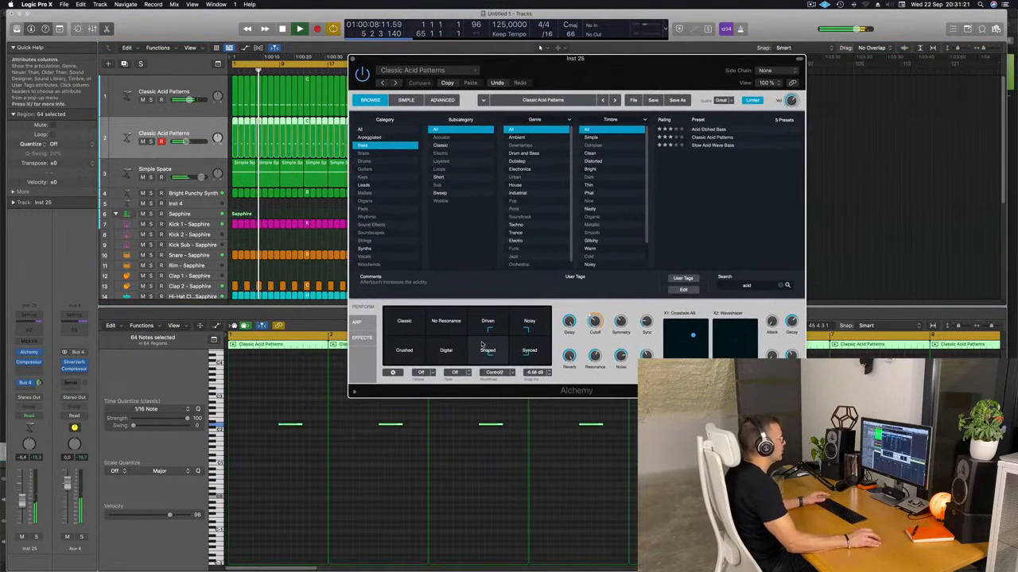
pyautogui.click(403, 323)
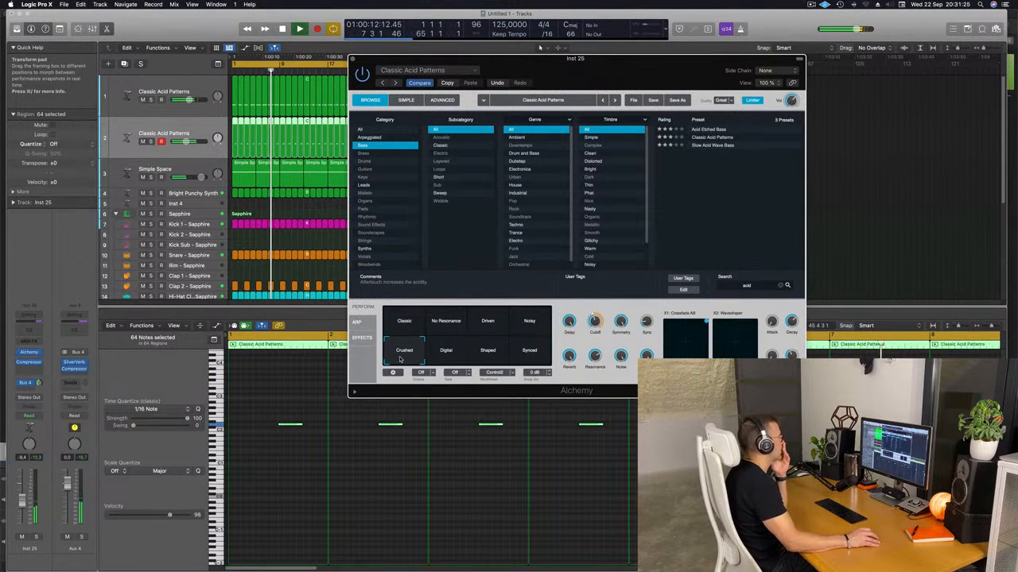
pyautogui.click(448, 358)
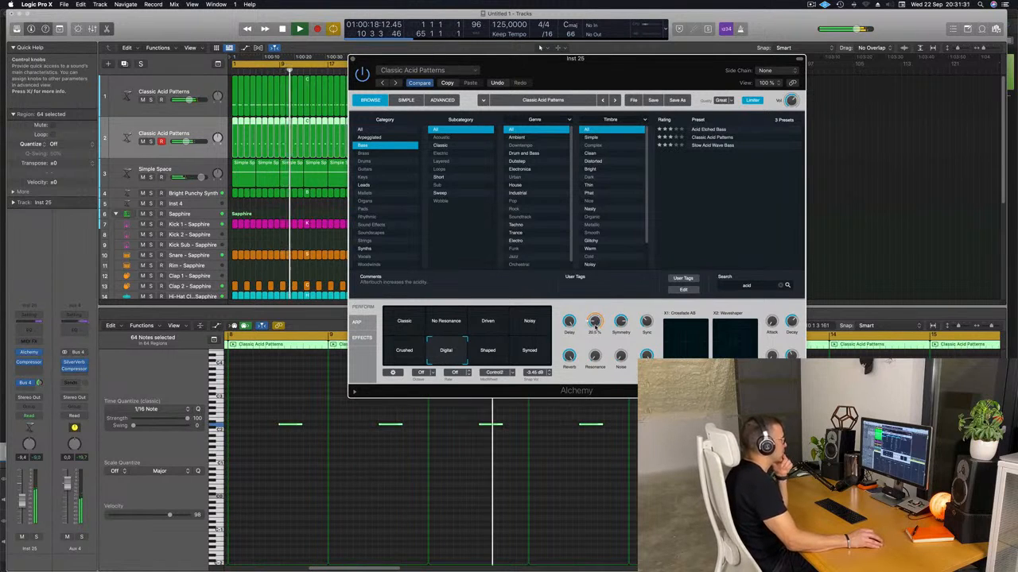
pyautogui.click(494, 352)
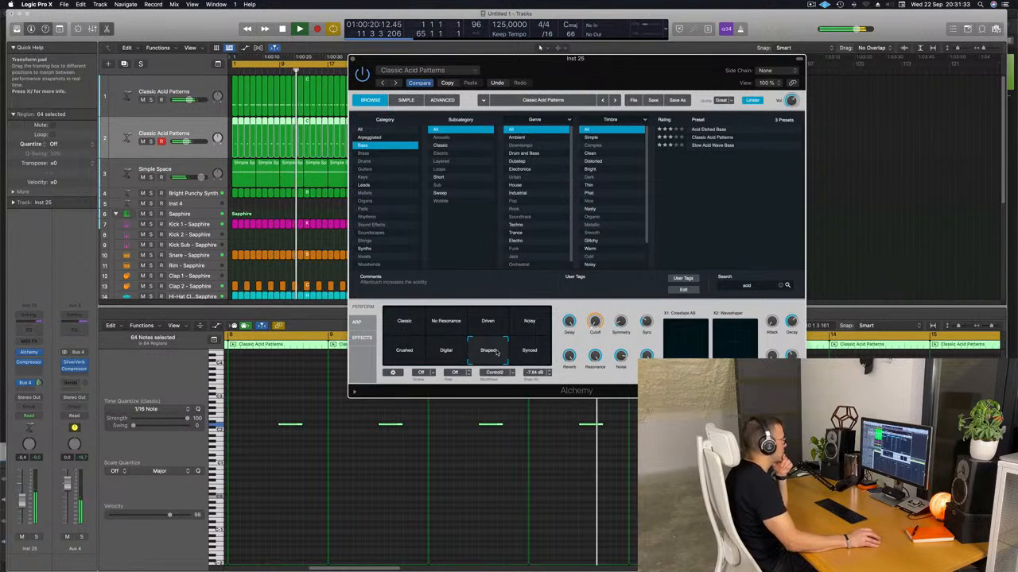
pyautogui.moveTo(22, 503); pyautogui.dragTo(21, 499)
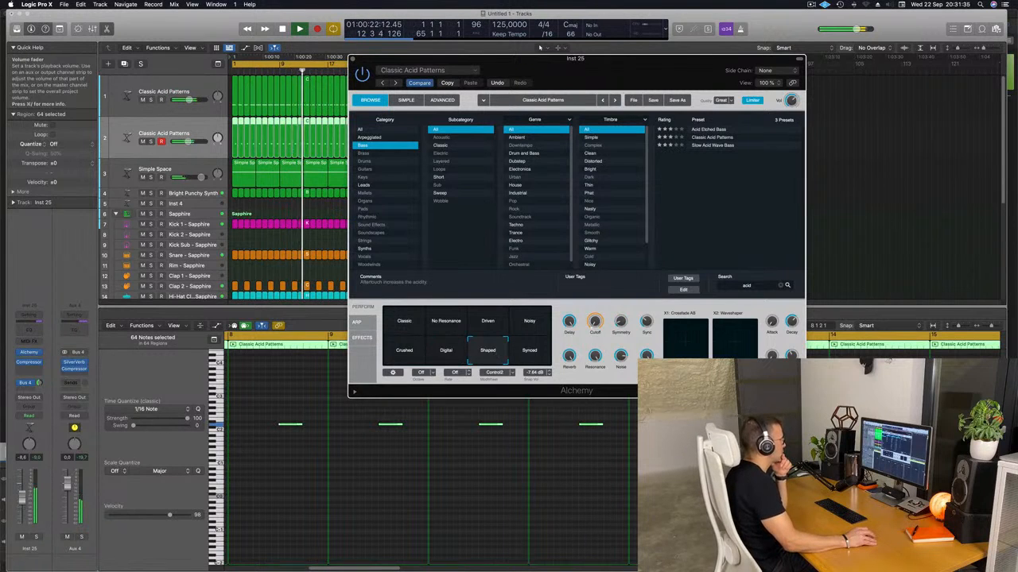
pyautogui.moveTo(593, 319)
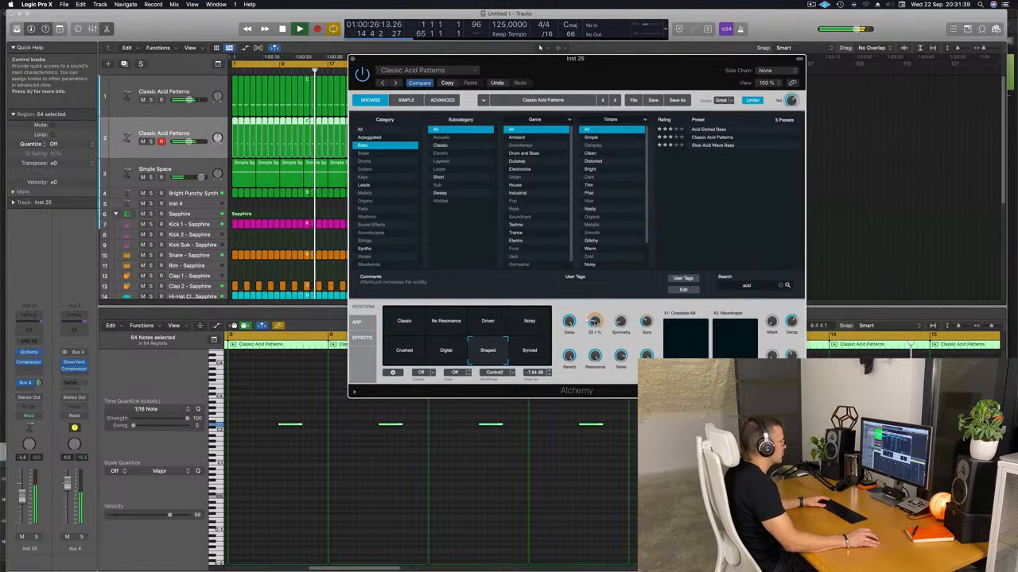
pyautogui.click(542, 355)
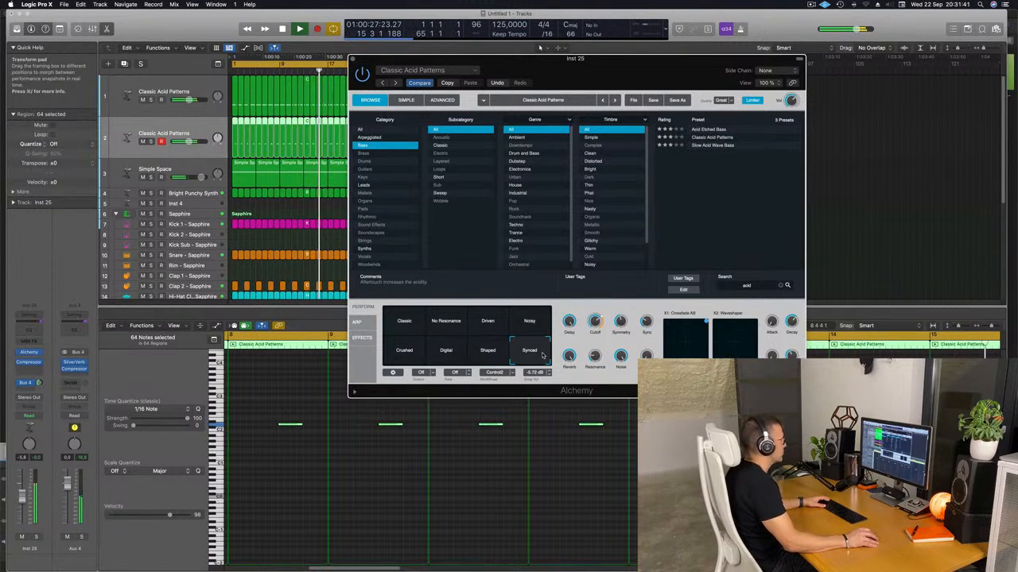
pyautogui.click(529, 322)
pyautogui.click(488, 321)
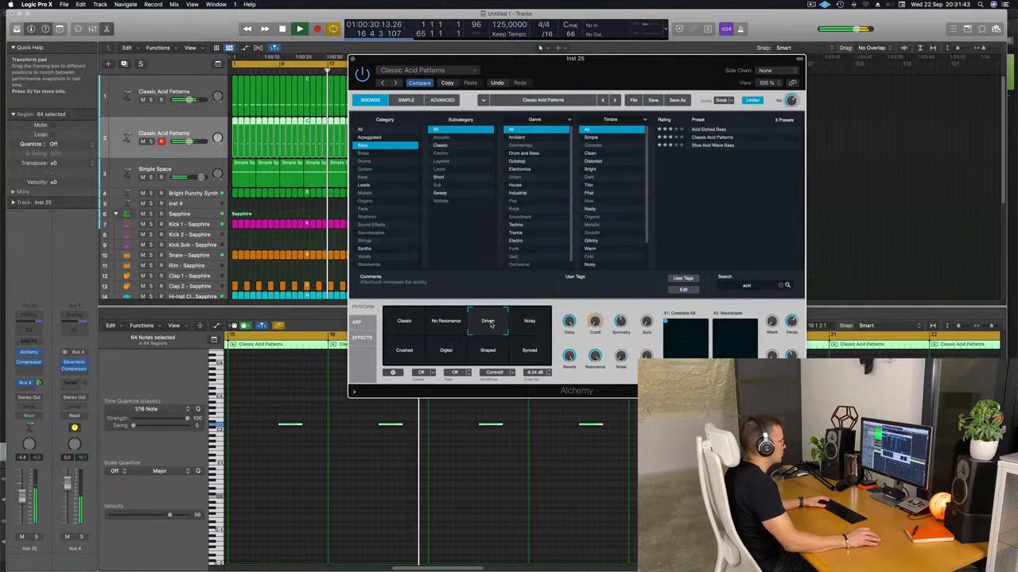
pyautogui.click(446, 321)
# Morph Alchemy's sound to a blend of Noisy and Synced with a higher Cutoff, and raise the duplicated track's volume to -4.4 dB.
pyautogui.click(501, 323)
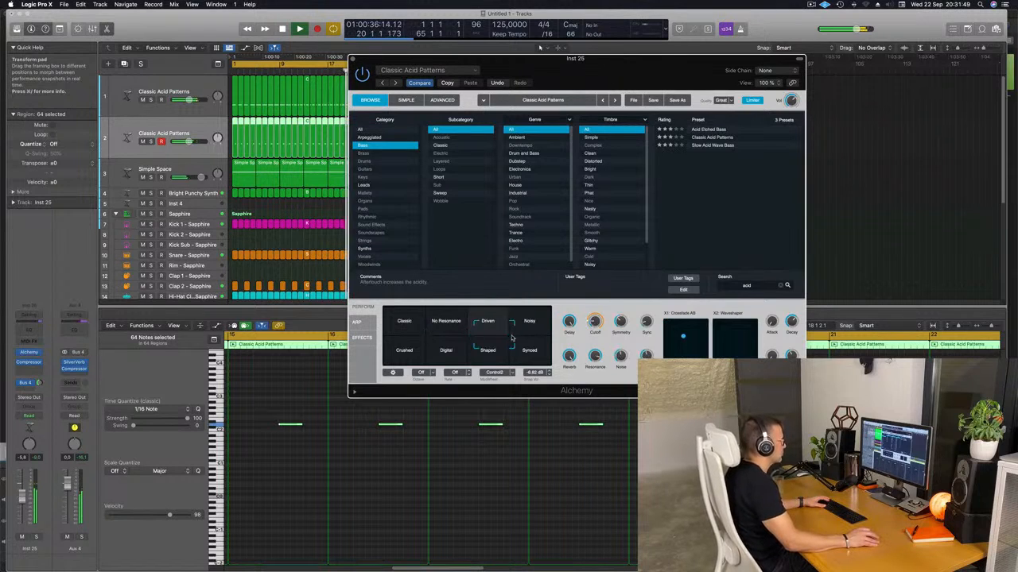
pyautogui.moveTo(511, 338); pyautogui.dragTo(516, 340)
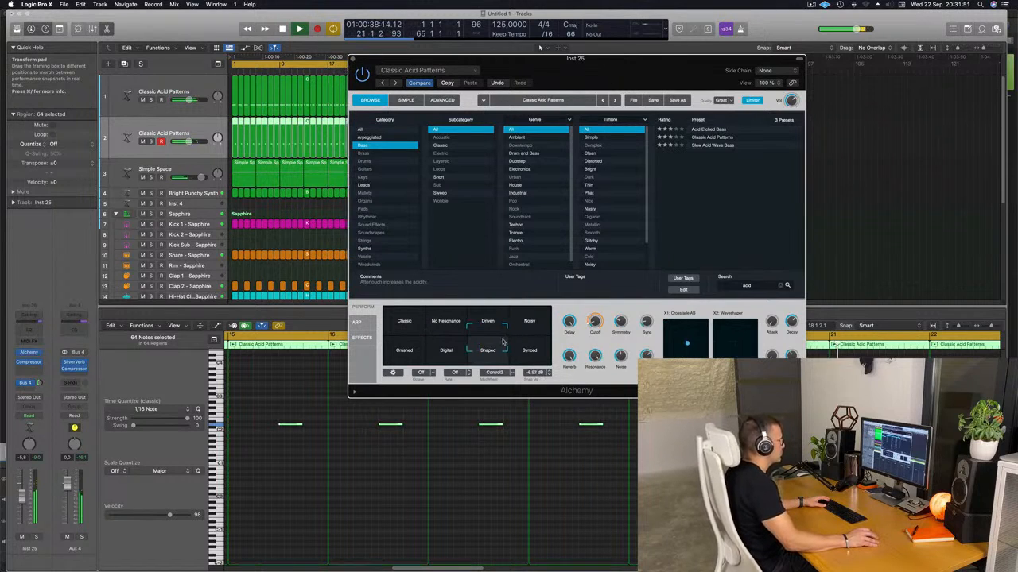
pyautogui.moveTo(544, 341)
pyautogui.mouseDown()
pyautogui.moveTo(557, 342)
pyautogui.moveTo(552, 329)
pyautogui.mouseUp()
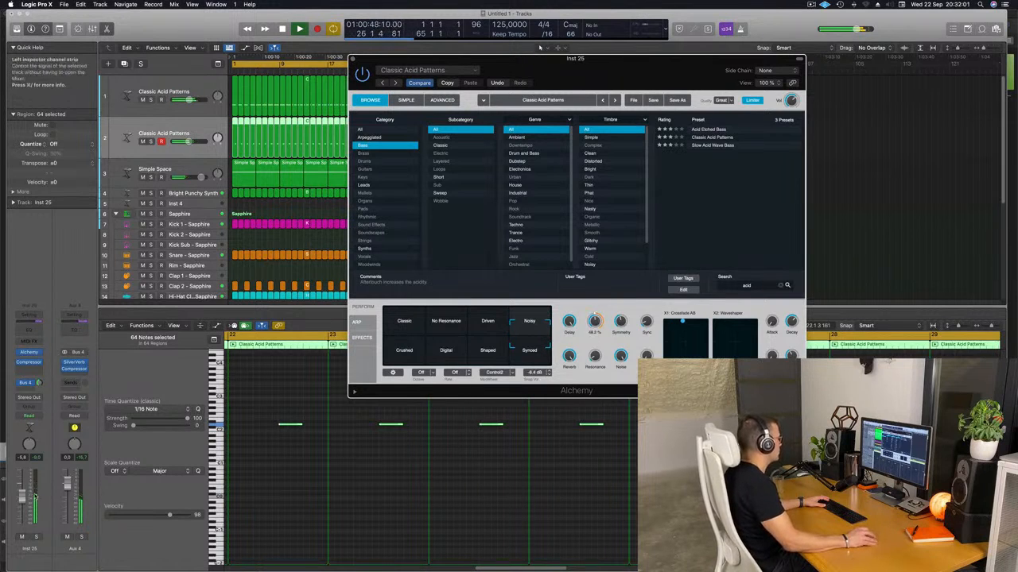
pyautogui.click(22, 496)
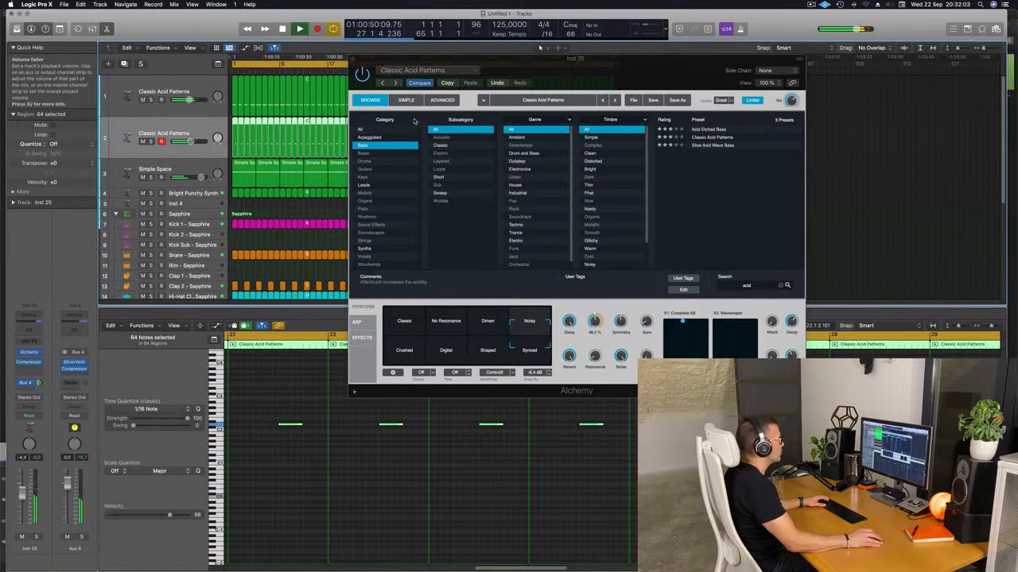
pyautogui.moveTo(353, 60); pyautogui.dragTo(405, 74)
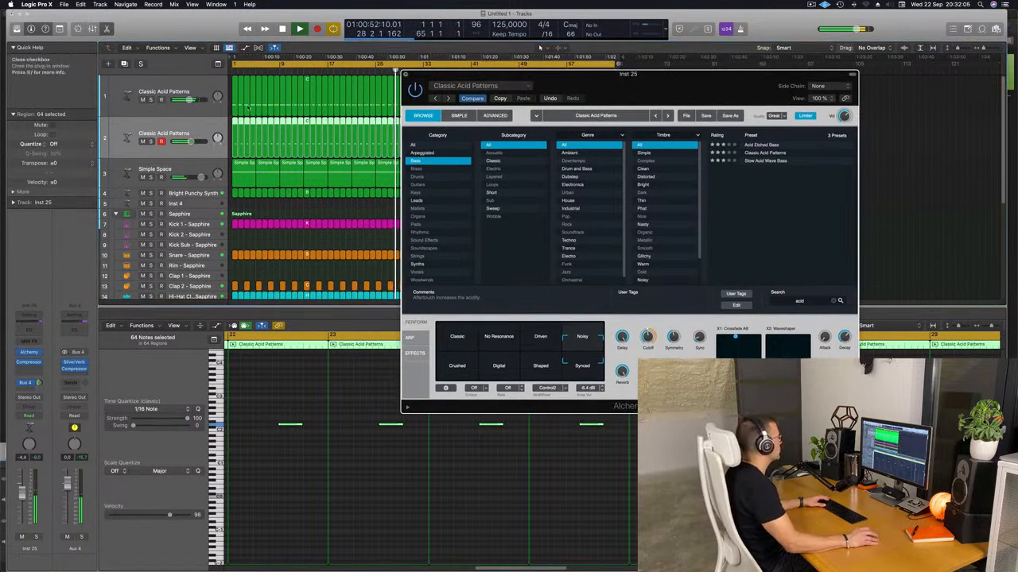
# Duplicate the second Classic Acid Patterns track with Alchemy closed, and copy that track's first one-bar region to bar 1 of the duplicate.
pyautogui.click(405, 74)
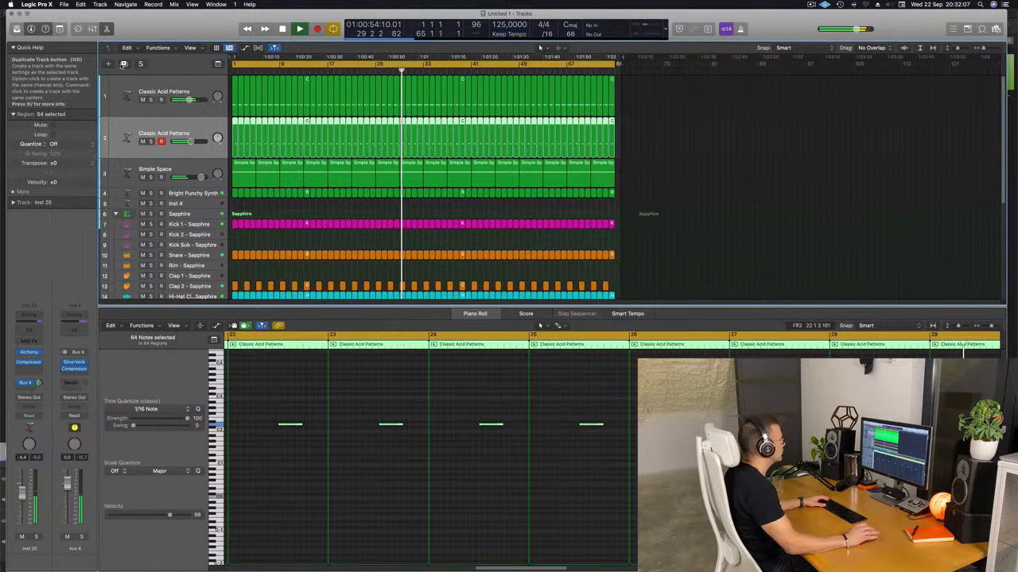
pyautogui.press('super+d')
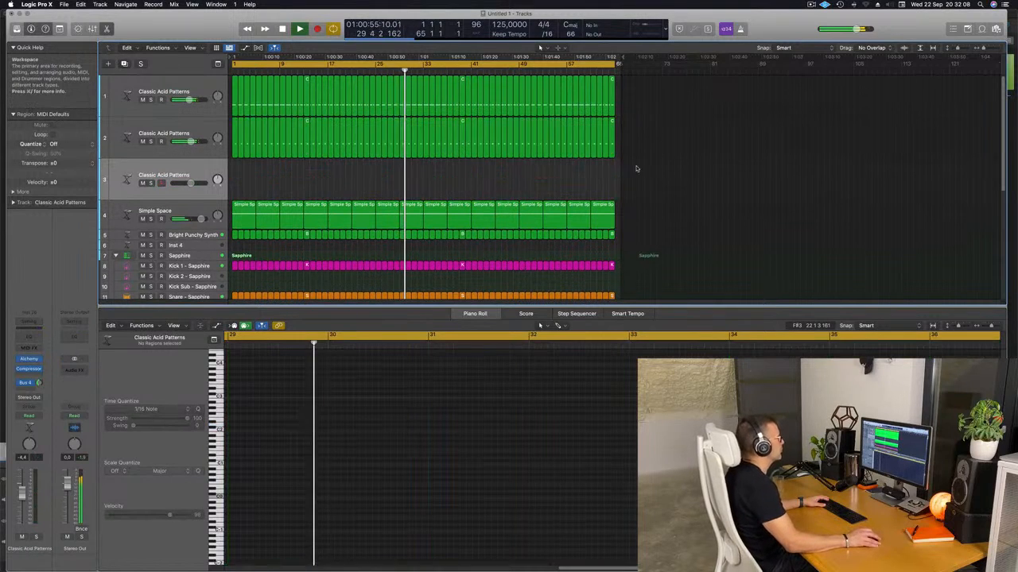
pyautogui.click(235, 139)
pyautogui.moveTo(234, 151); pyautogui.dragTo(235, 177)
# Clear the copied region's old notes, keep a single note at the start of bar 1 two octaves higher, and play it back from the start.
pyautogui.moveTo(272, 407); pyautogui.dragTo(316, 449)
pyautogui.press('Delete')
pyautogui.press('space')
pyautogui.press('Return')
pyautogui.press('space')
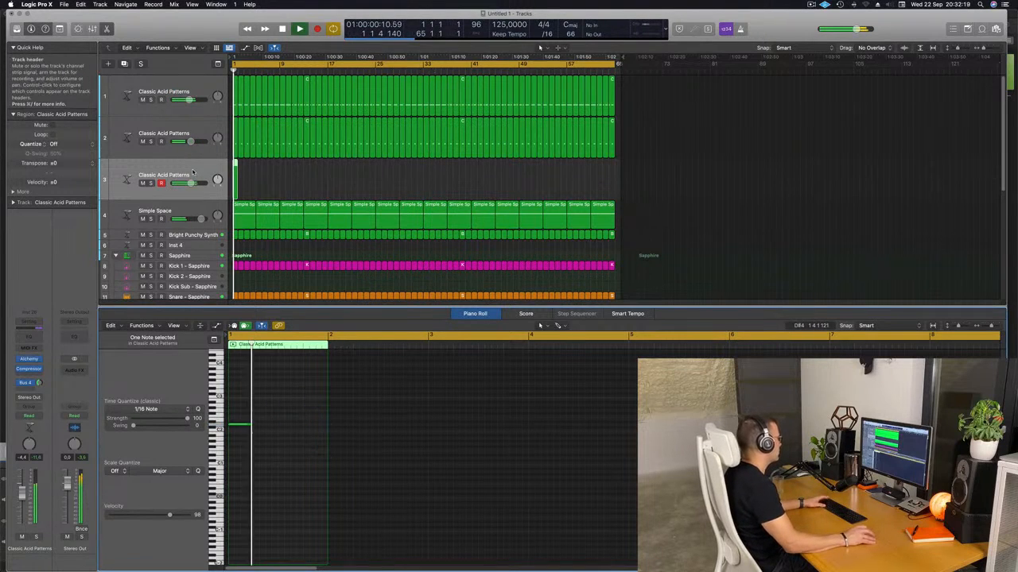
pyautogui.press('space')
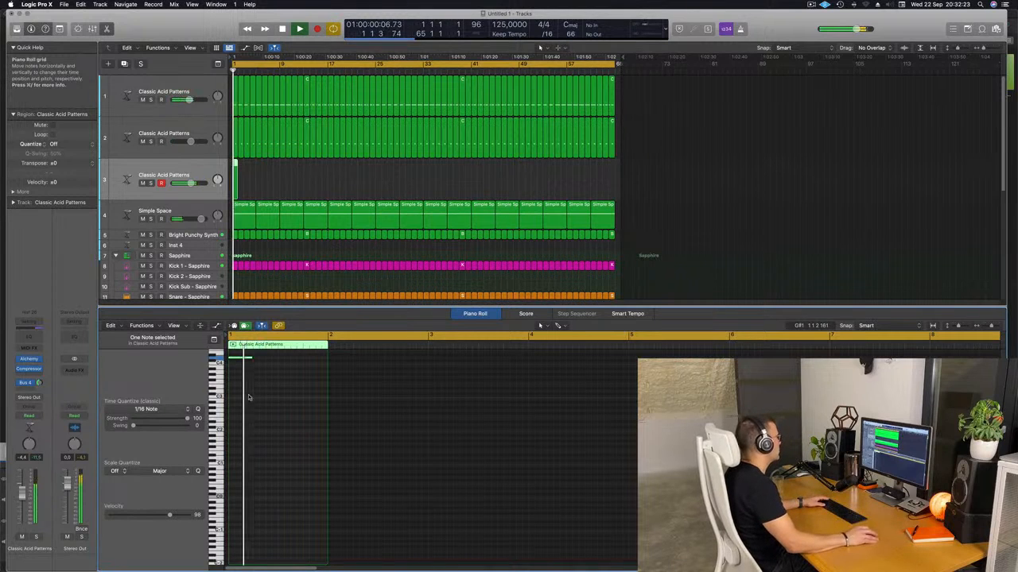
pyautogui.press('space')
# Lower the third acid track's volume to -7.2 dB, and open its Alchemy instrument with the Classic snapshot.
pyautogui.click(235, 169)
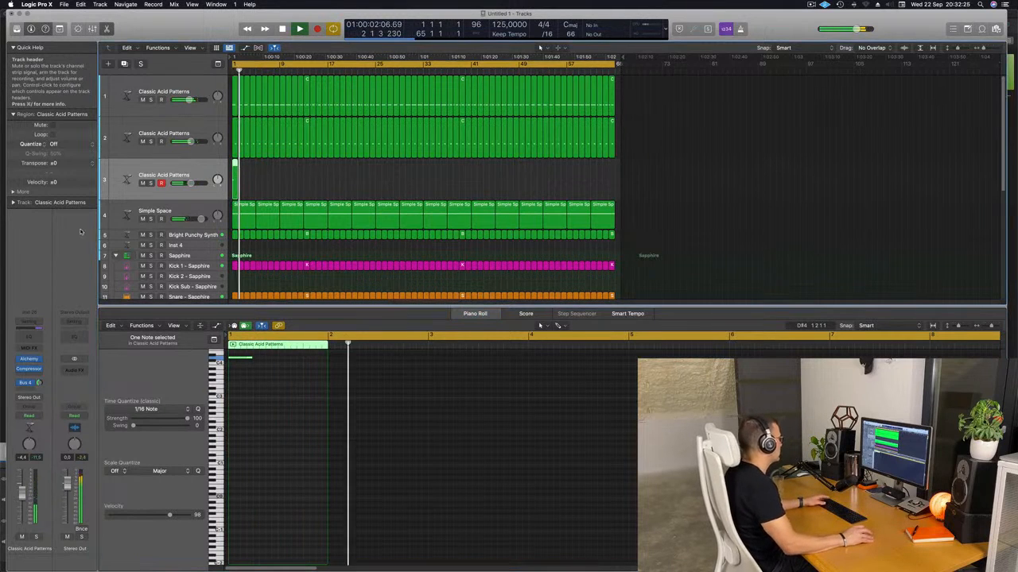
pyautogui.press('Return')
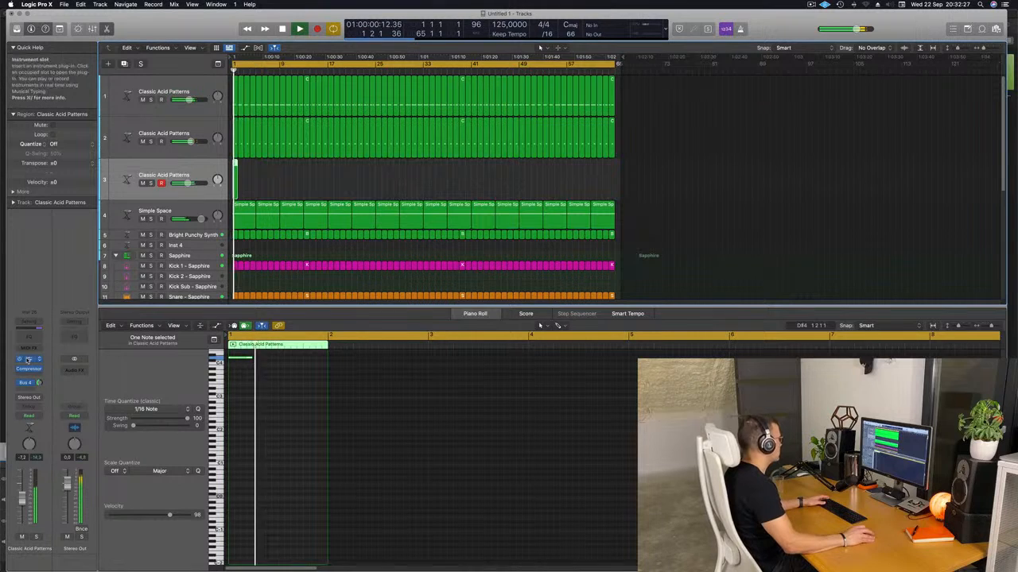
pyautogui.press('v')
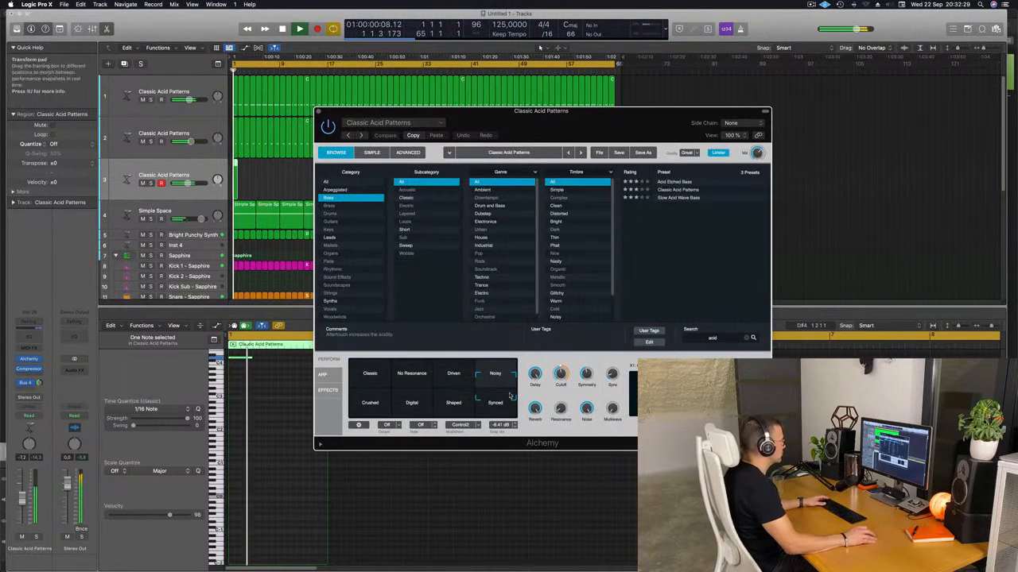
pyautogui.click(384, 379)
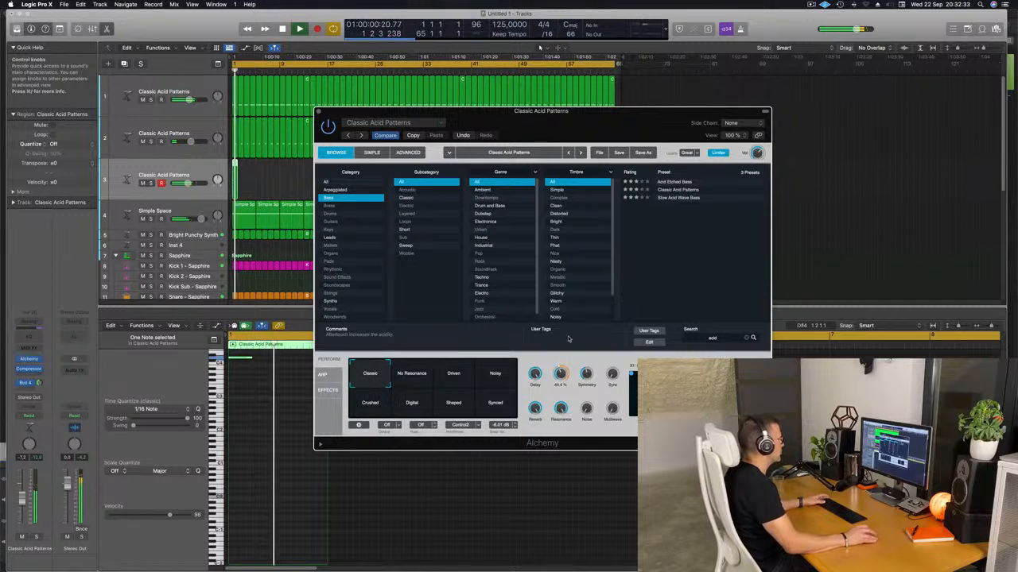
# Try different Pattern, Rate, Length and Swing settings in Alchemy's arpeggiator while replaying the third acid track.
pyautogui.click(322, 375)
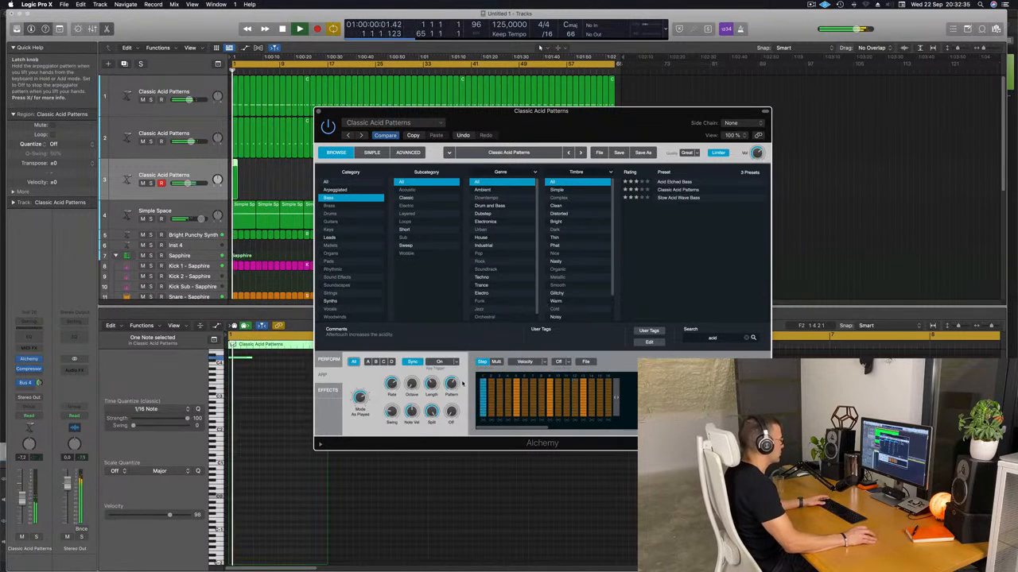
pyautogui.moveTo(453, 384)
pyautogui.mouseDown()
pyautogui.moveTo(455, 369)
pyautogui.moveTo(450, 383)
pyautogui.mouseUp()
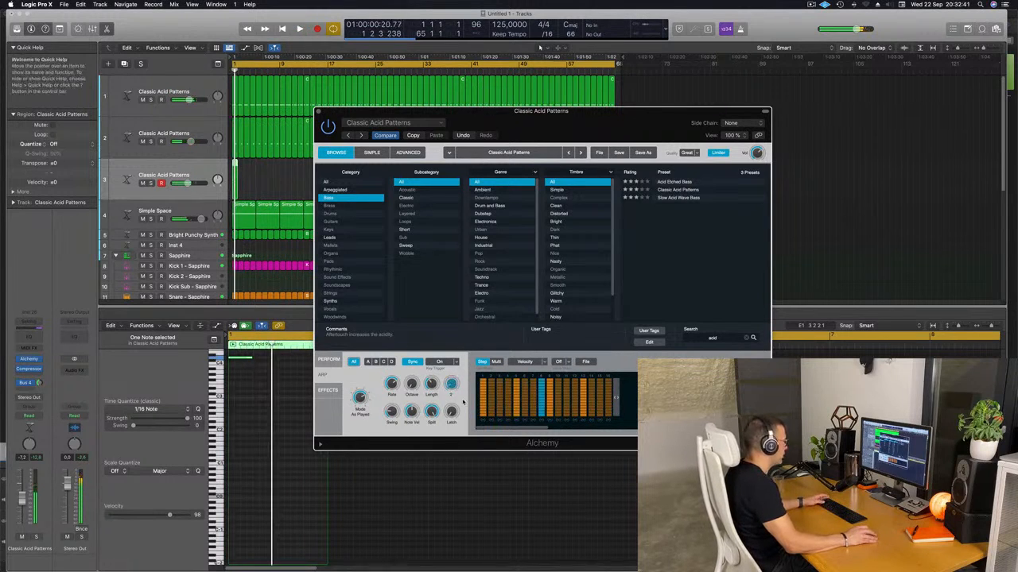
pyautogui.press('space')
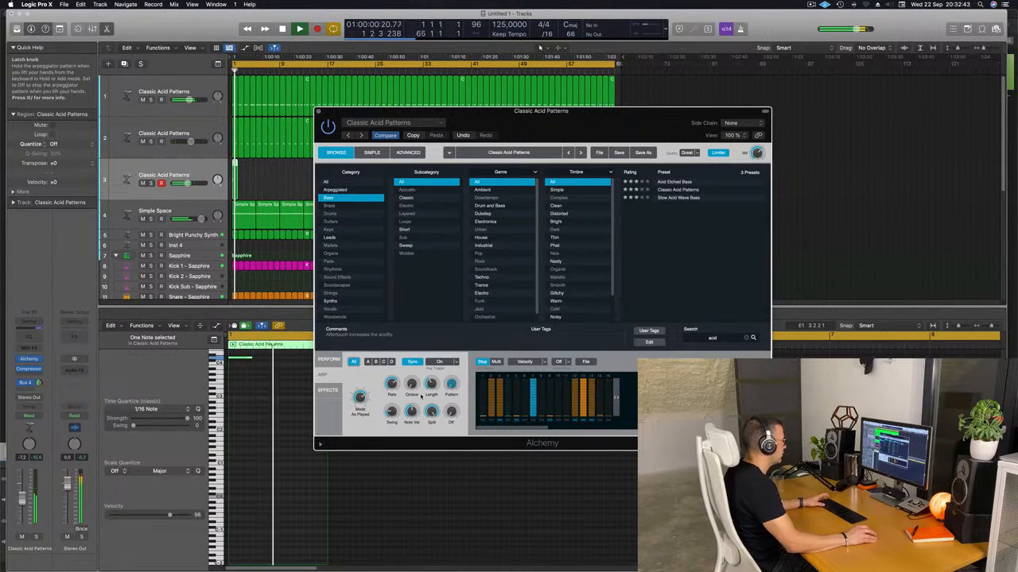
pyautogui.press('space')
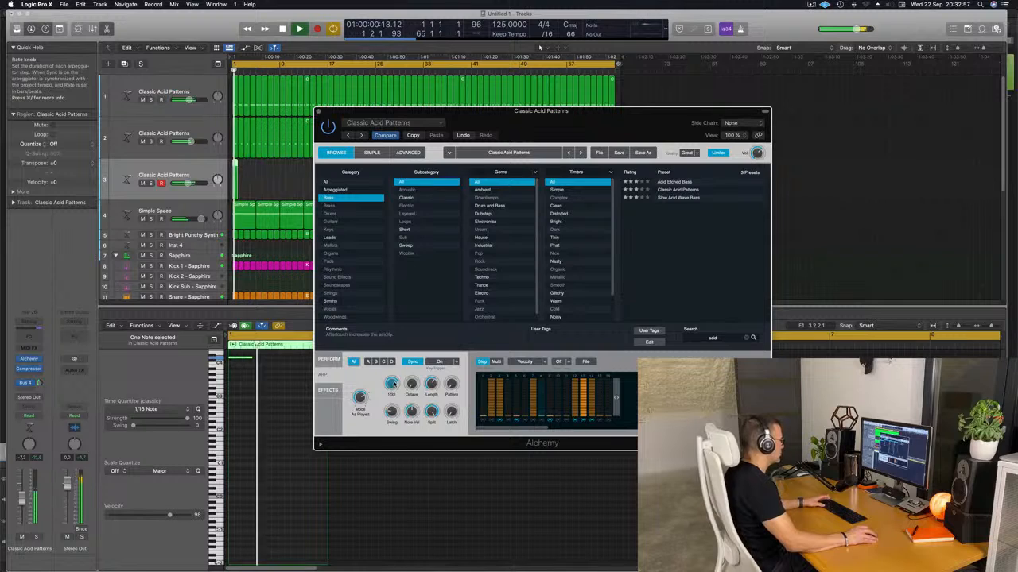
pyautogui.press('space')
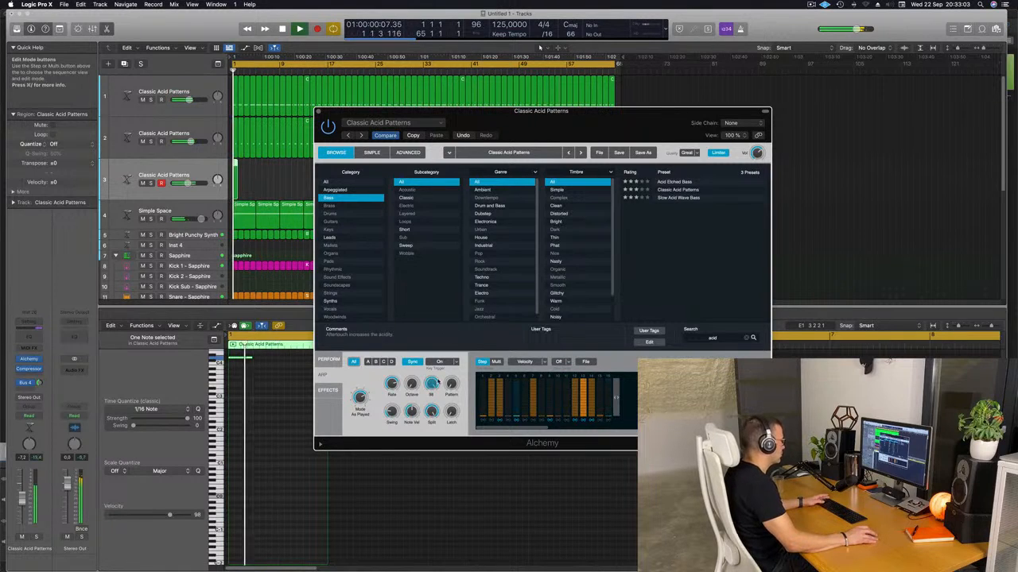
pyautogui.press('space')
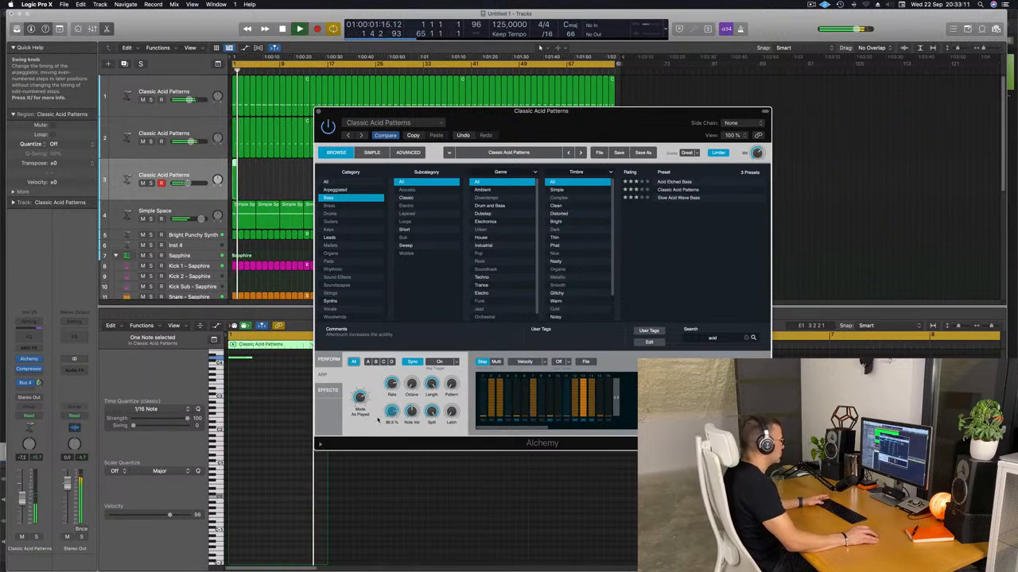
# Repeat the third track's one-bar region until it fills the first eight bars, moving the Alchemy window clear of the arrangement.
pyautogui.moveTo(410, 131); pyautogui.dragTo(451, 163)
pyautogui.press('Return')
pyautogui.click(256, 176)
pyautogui.click(218, 188)
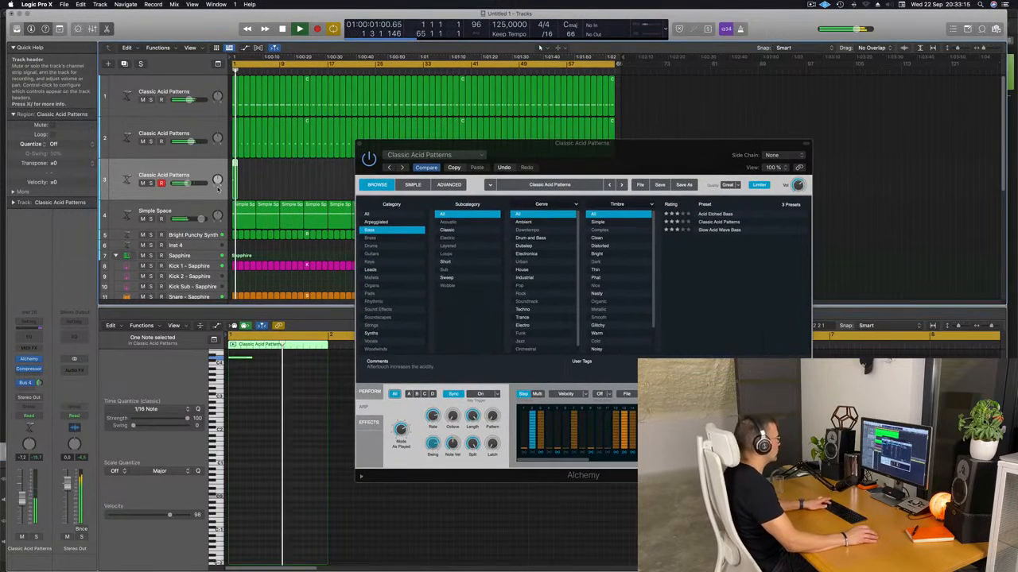
pyautogui.press('super+r')
pyautogui.press('super+r')
pyautogui.press('super+r')
pyautogui.press('super+r')
pyautogui.press('super+r')
pyautogui.press('super+r')
pyautogui.press('super+r')
pyautogui.moveTo(593, 159); pyautogui.dragTo(552, 307)
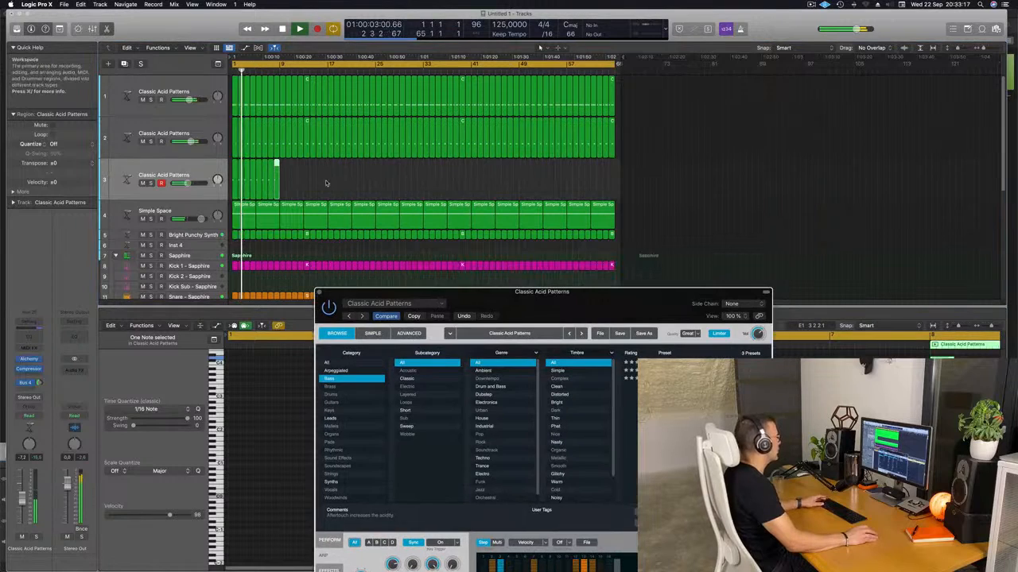
# Select the third track's eight one-bar regions and repeat them as a block until they fill all 64 bars.
pyautogui.moveTo(325, 179); pyautogui.dragTo(225, 181)
pyautogui.press('super+r')
pyautogui.press('super+r')
pyautogui.press('super+r')
pyautogui.press('super+r')
pyautogui.press('super+r')
pyautogui.press('super+r')
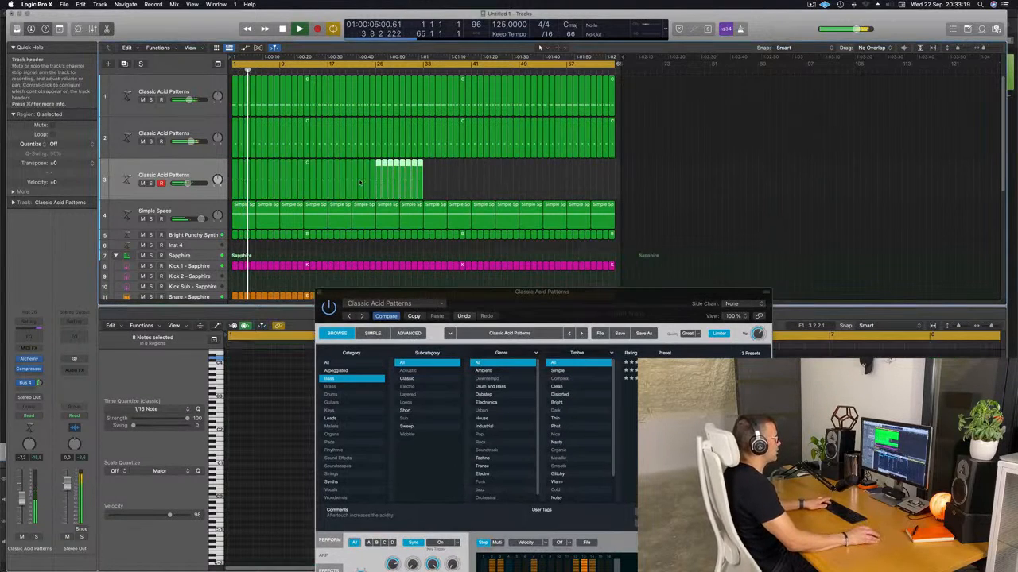
pyautogui.press('super+r')
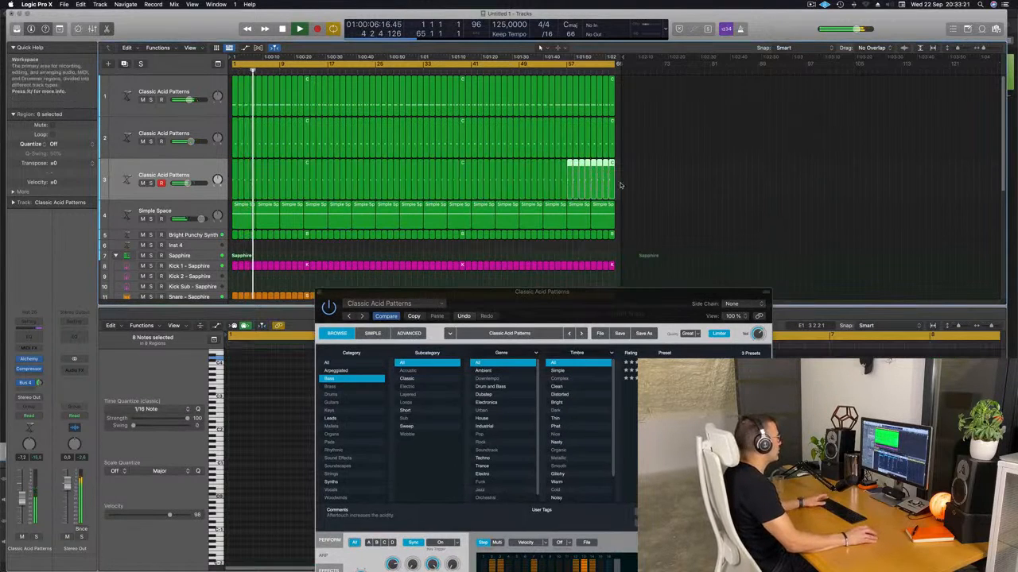
# Load the Slow Acid Wave Bass preset into the third track's Alchemy, lower the track to -8.8 dB, and restart playback.
pyautogui.click(203, 170)
pyautogui.moveTo(563, 295); pyautogui.dragTo(517, 174)
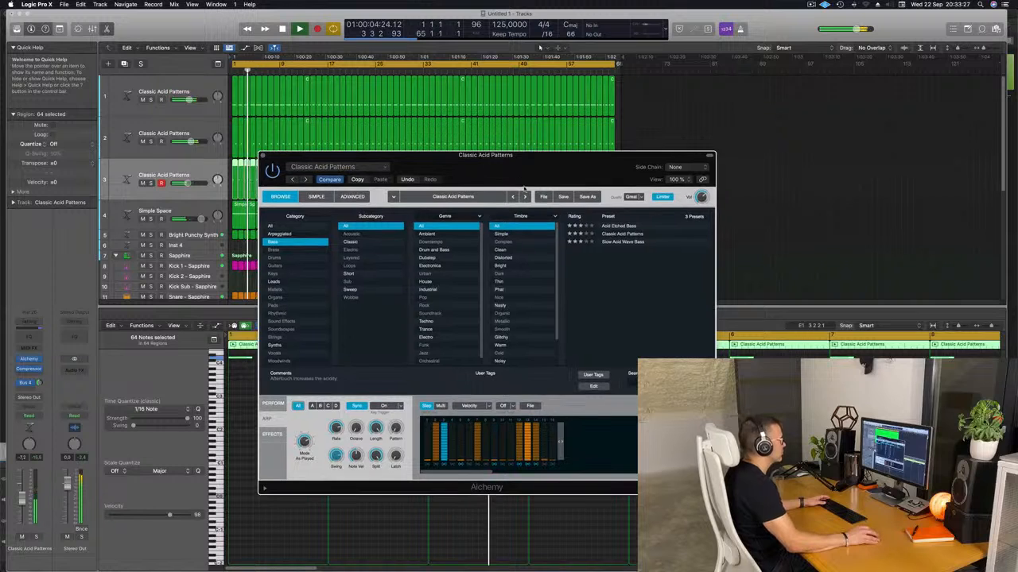
pyautogui.click(621, 243)
pyautogui.moveTo(589, 168); pyautogui.dragTo(503, 173)
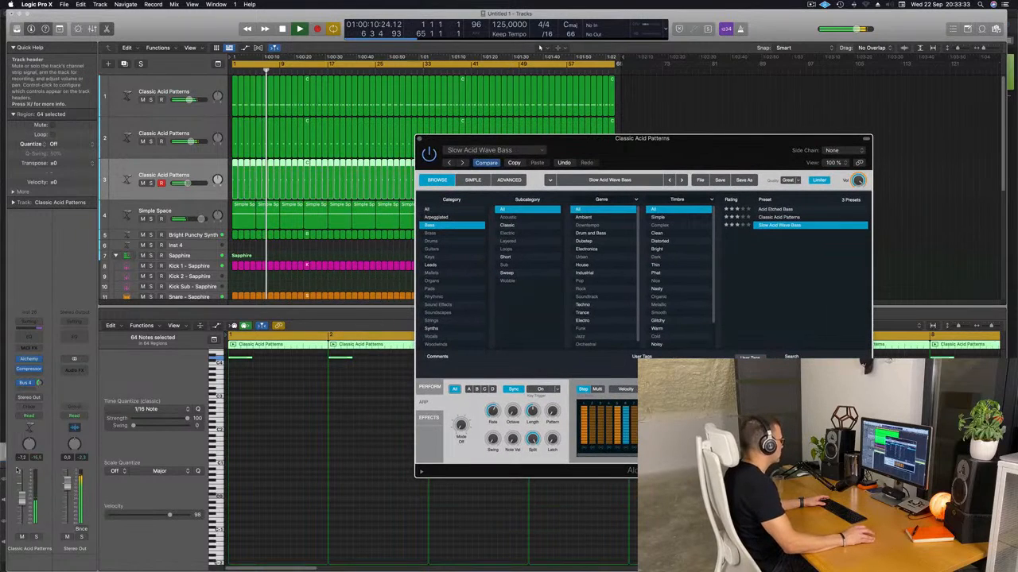
pyautogui.press('space')
pyautogui.press('space')
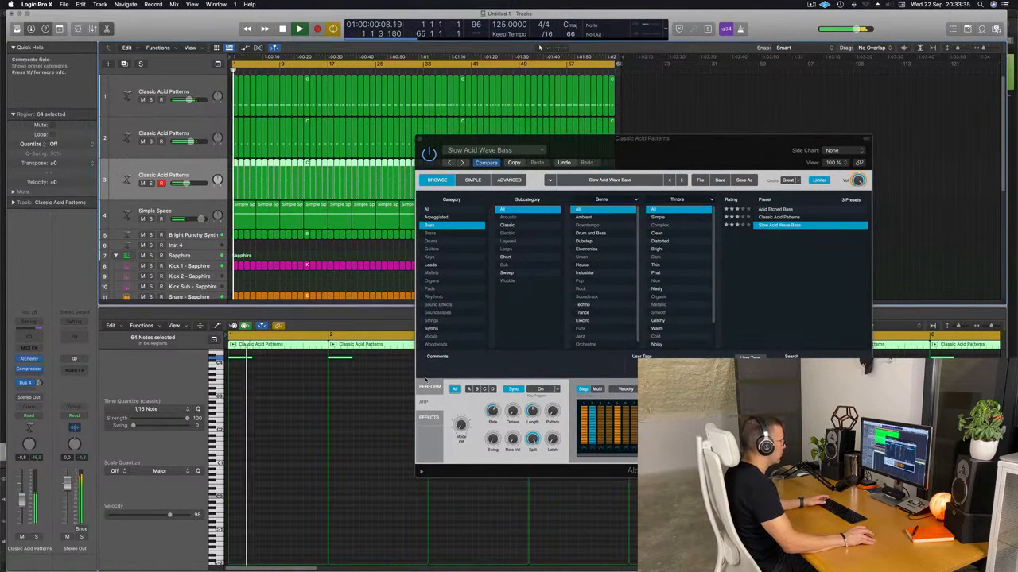
# Audition Alchemy's Fuzz Drive, Lowpass, Unison Resonance, Vibrato and Unison performance snapshots, settle on Simple, and close the instrument window.
pyautogui.click(430, 388)
pyautogui.press('space')
pyautogui.press('space')
pyautogui.click(588, 403)
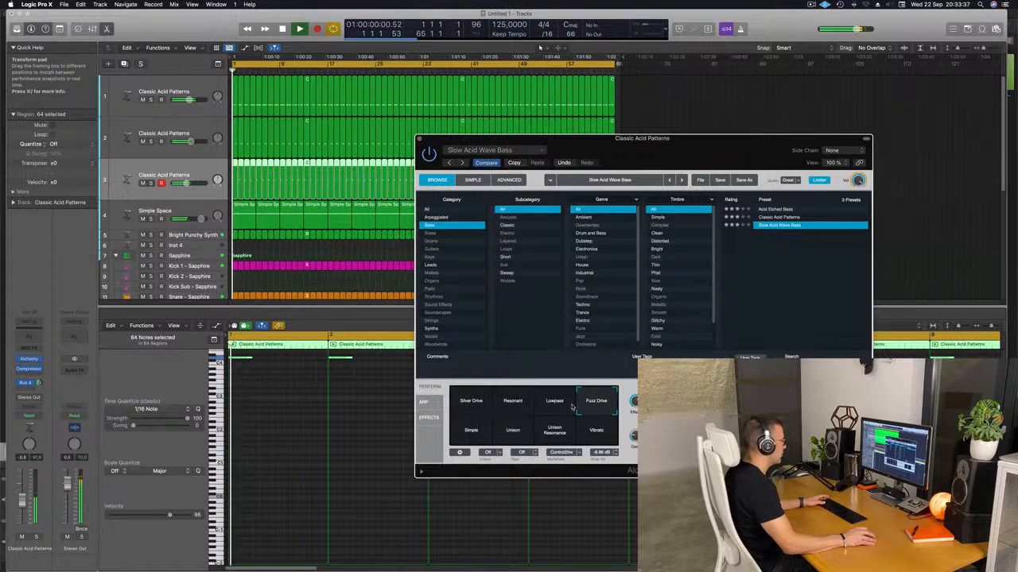
pyautogui.click(537, 412)
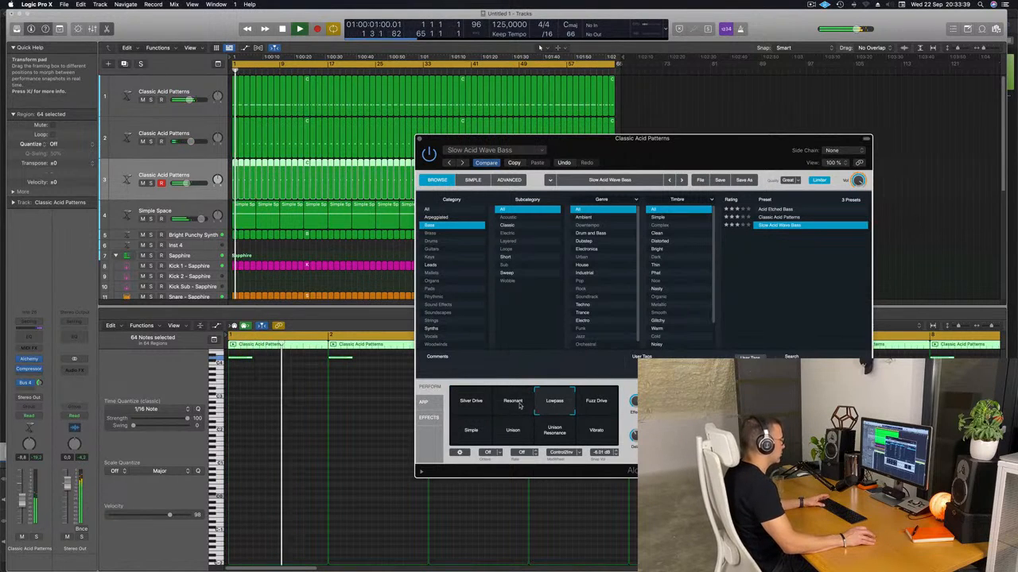
pyautogui.click(557, 436)
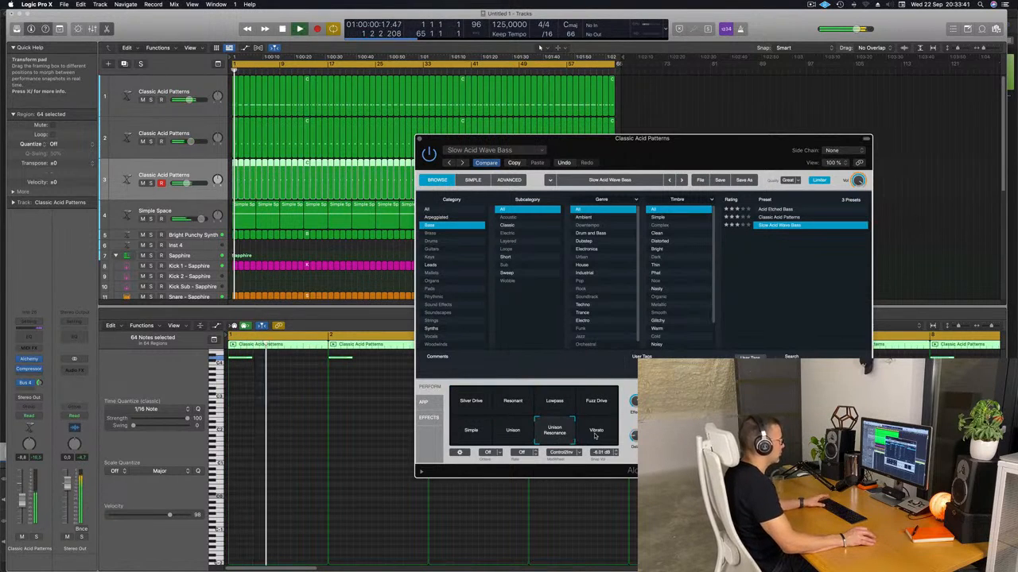
pyautogui.click(594, 434)
pyautogui.click(510, 434)
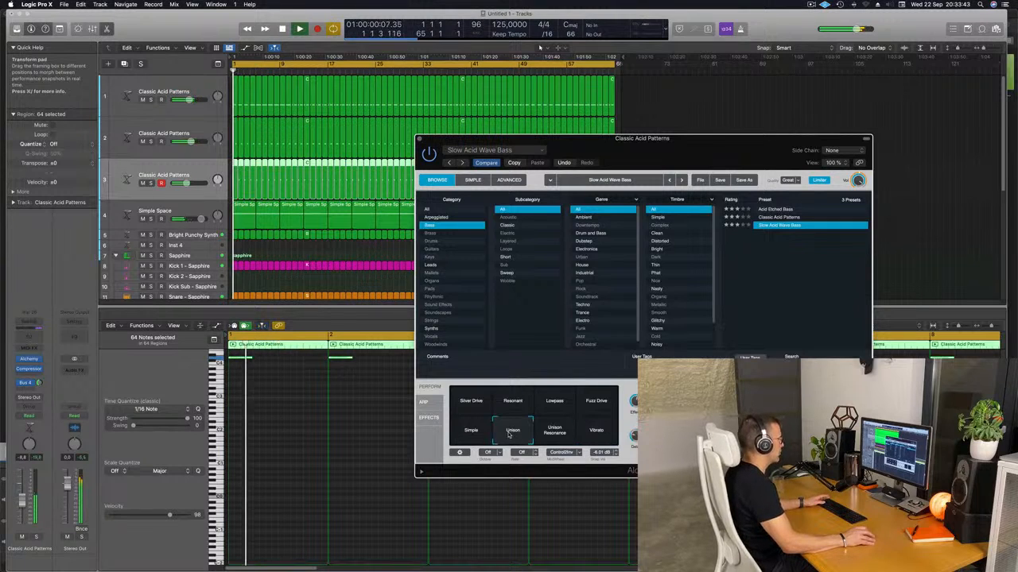
pyautogui.click(471, 434)
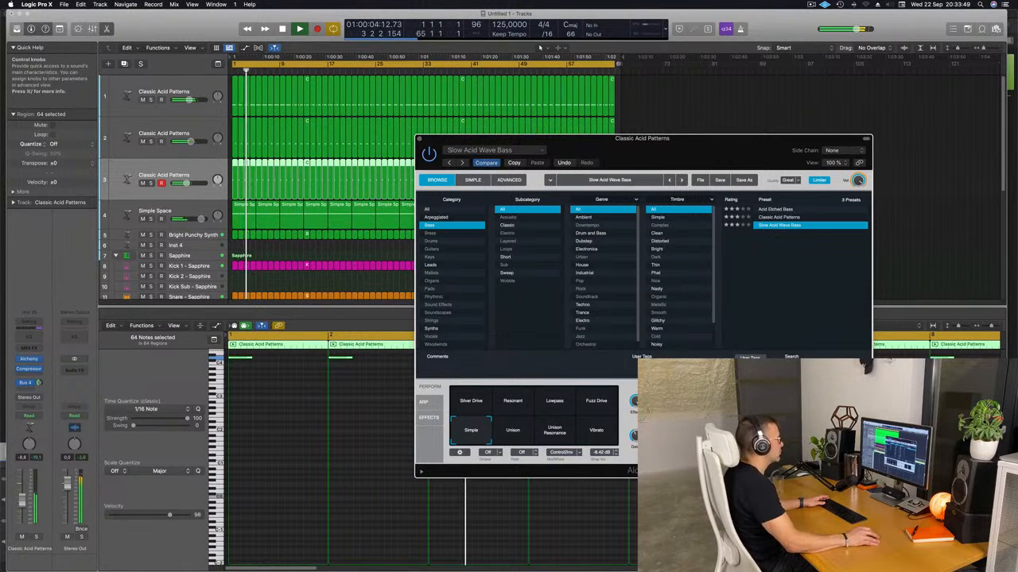
pyautogui.moveTo(422, 139); pyautogui.dragTo(322, 146)
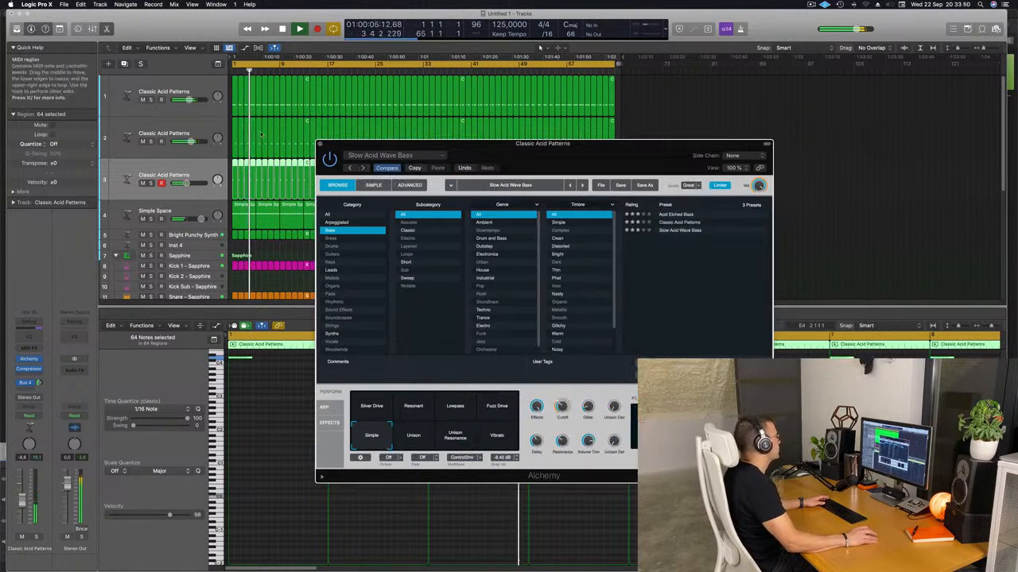
pyautogui.click(319, 144)
# Open the first acid track's Alchemy instrument, and mute the second and third acid tracks during playback.
pyautogui.press('z')
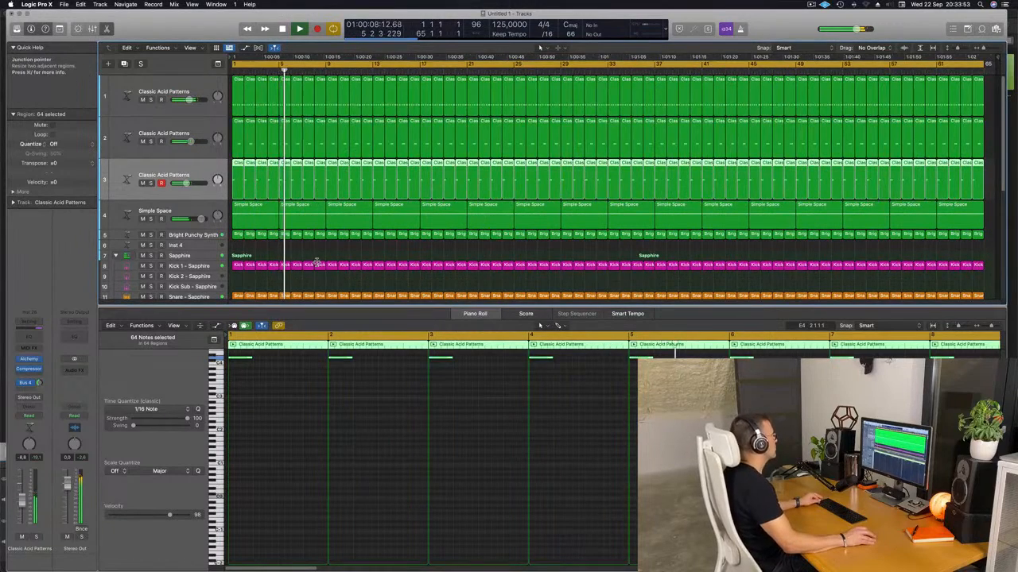
pyautogui.click(198, 83)
pyautogui.press('space')
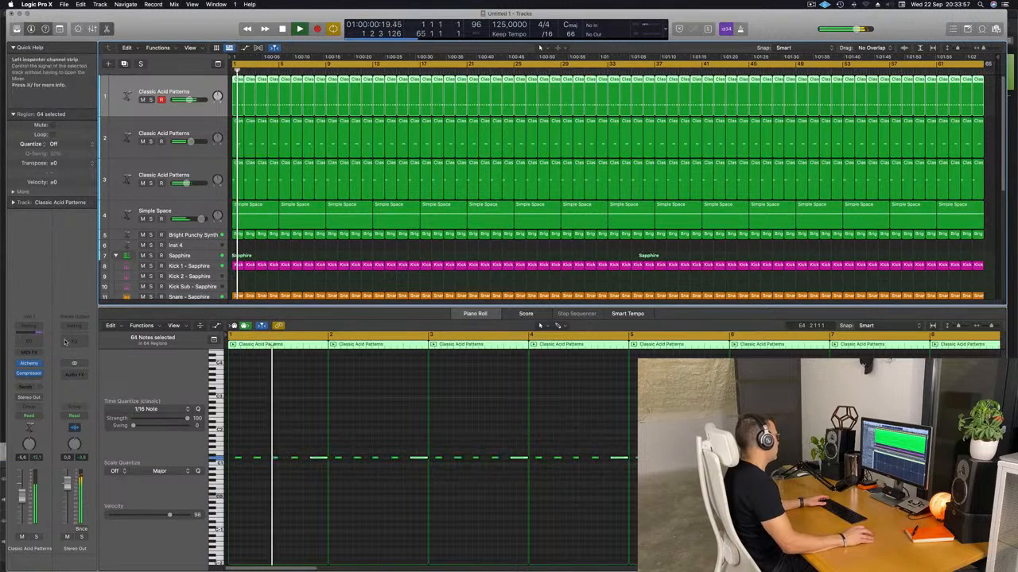
pyautogui.click(29, 365)
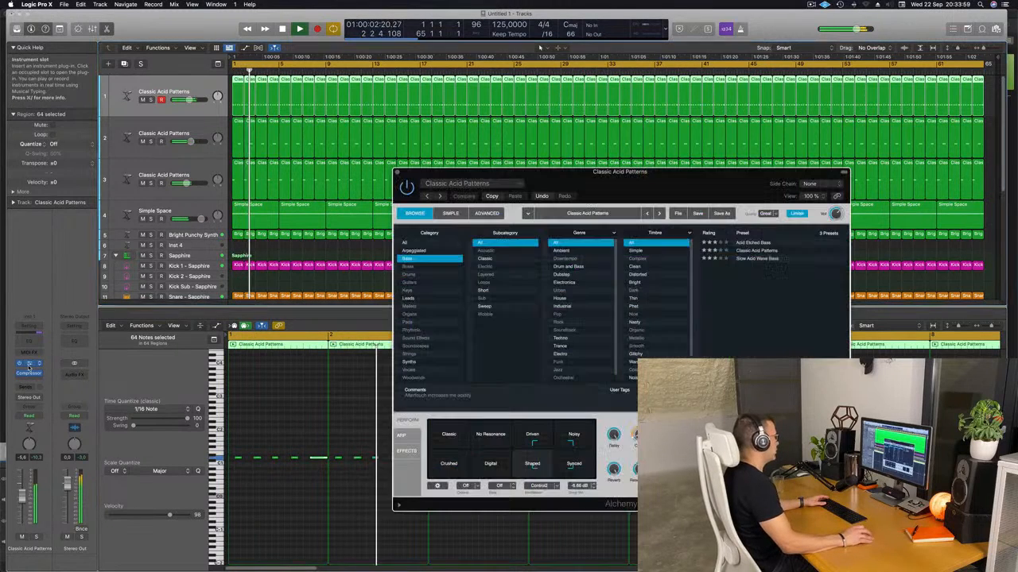
pyautogui.moveTo(638, 191); pyautogui.dragTo(634, 163)
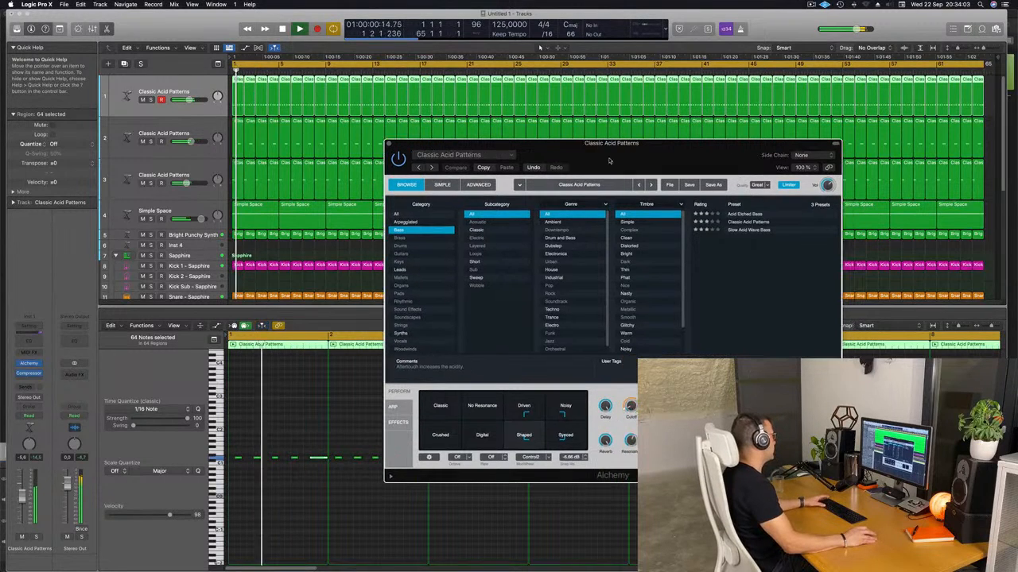
pyautogui.click(142, 142)
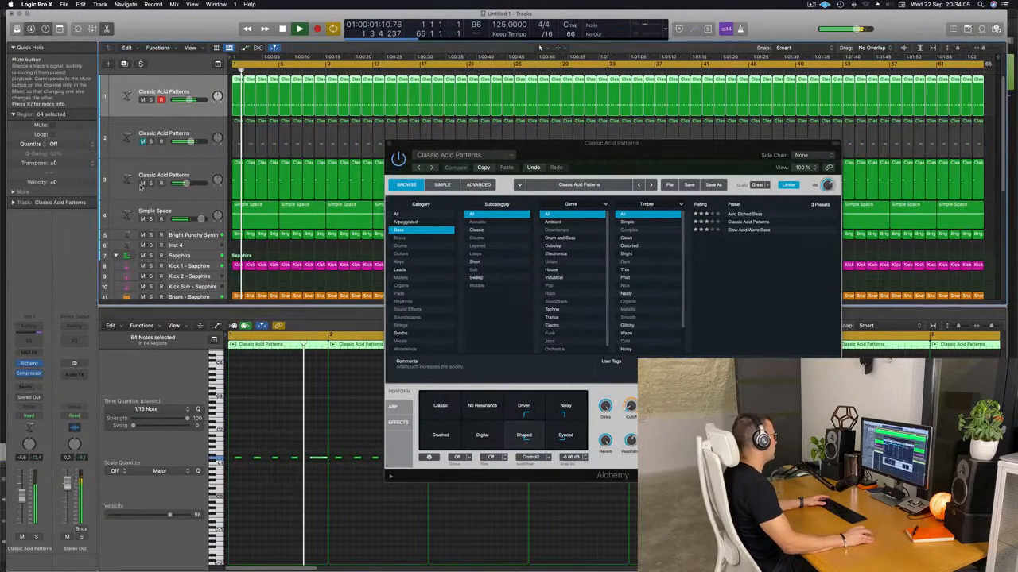
pyautogui.click(142, 182)
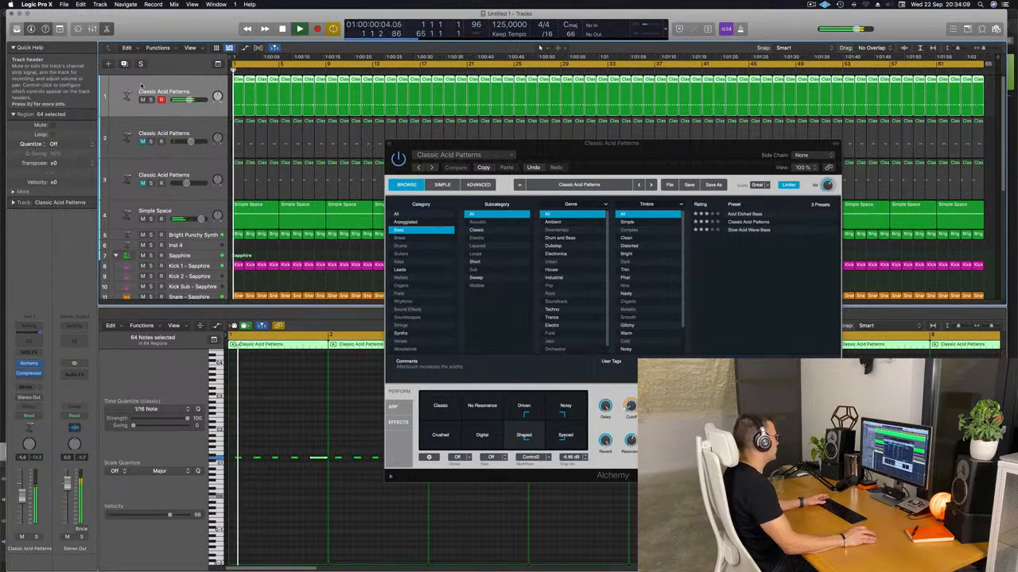
# Set the first acid track's automation mode to Touch, record a sweep of Alchemy's Cutoff knob, and close the instrument window.
pyautogui.click(29, 416)
pyautogui.click(27, 423)
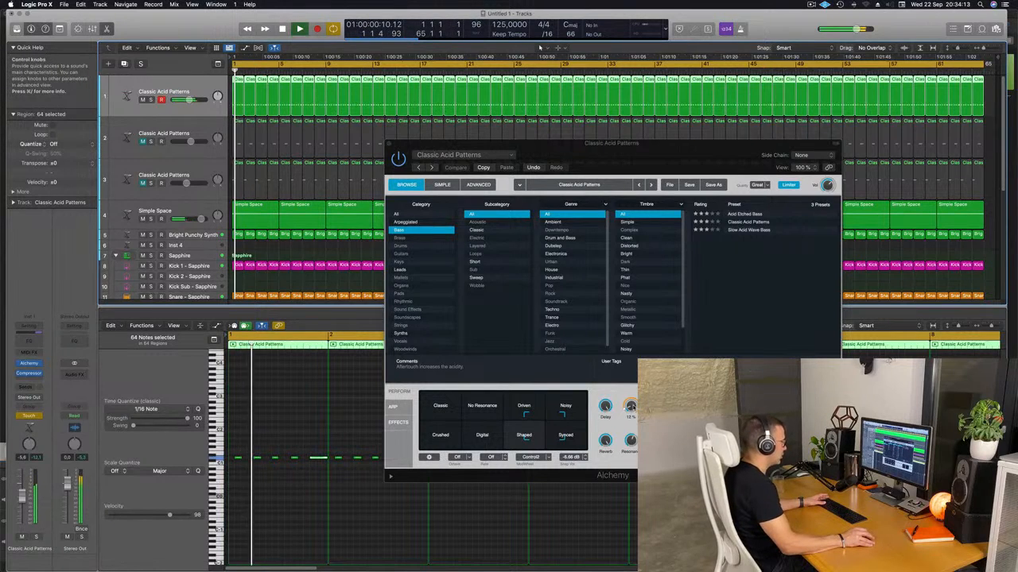
pyautogui.moveTo(633, 408); pyautogui.dragTo(634, 405)
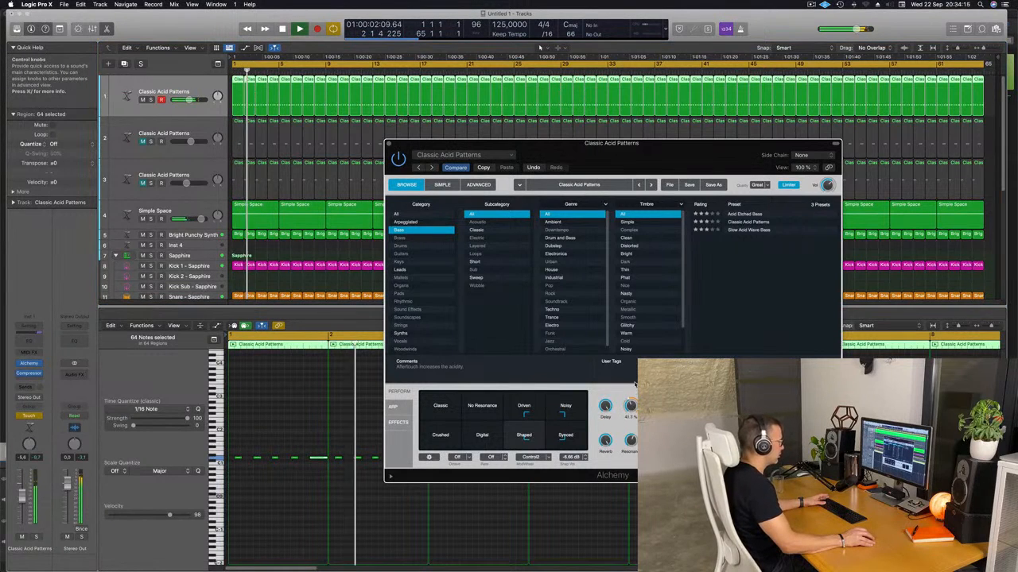
pyautogui.click(389, 145)
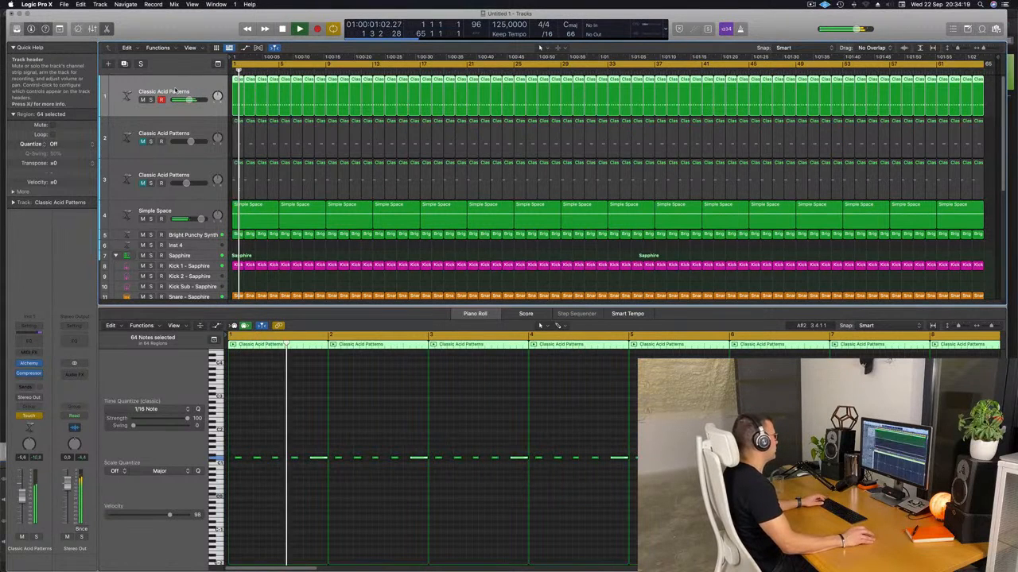
# Show the automation lanes, set the first acid track's automation mode to Read, and display its Alchemy Cutoff parameter.
pyautogui.press('a')
pyautogui.click(144, 101)
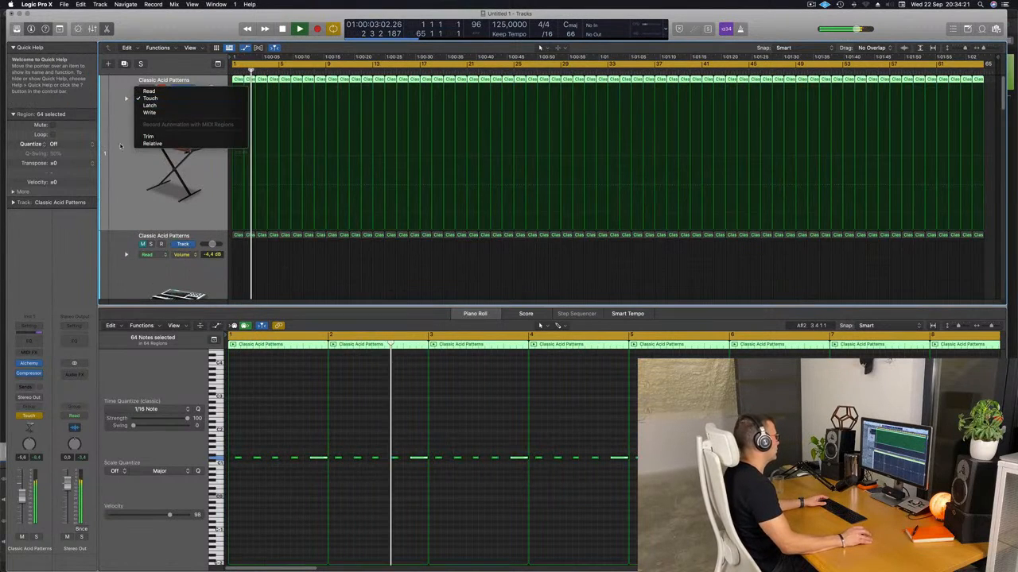
pyautogui.click(142, 185)
pyautogui.scroll(-1, 142, 184)
pyautogui.scroll(-3, 142, 185)
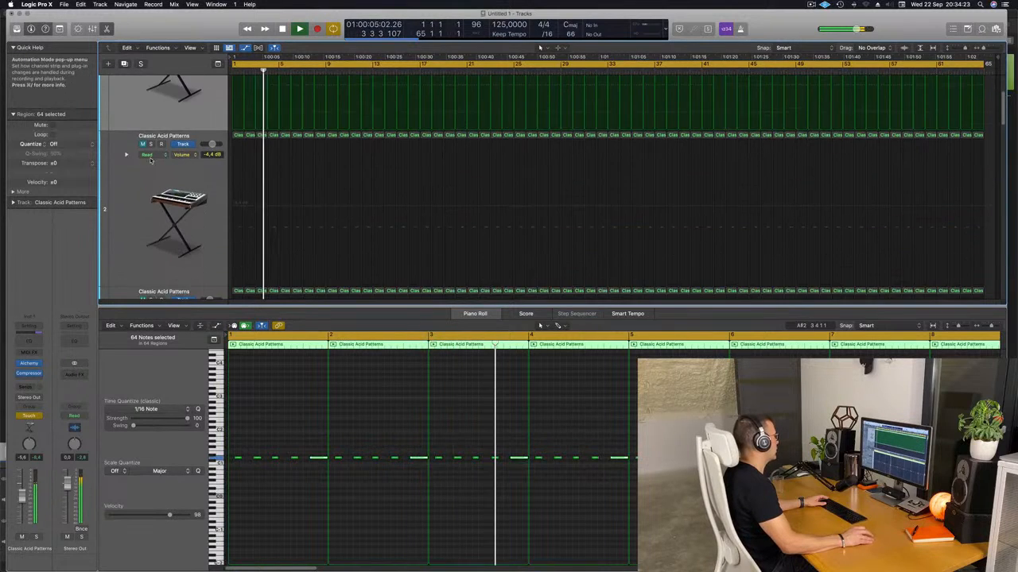
pyautogui.scroll(4, 132, 128)
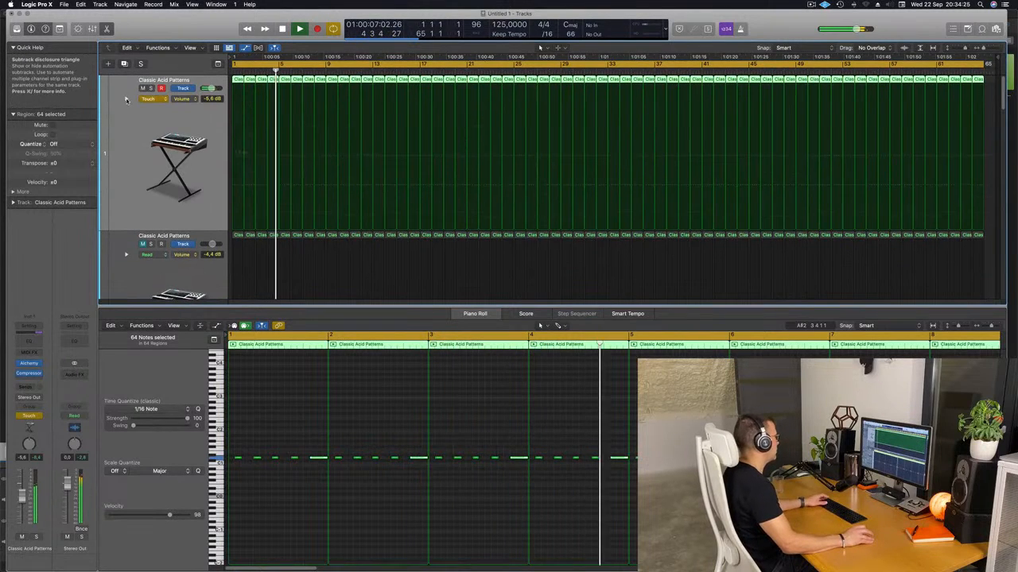
pyautogui.click(149, 100)
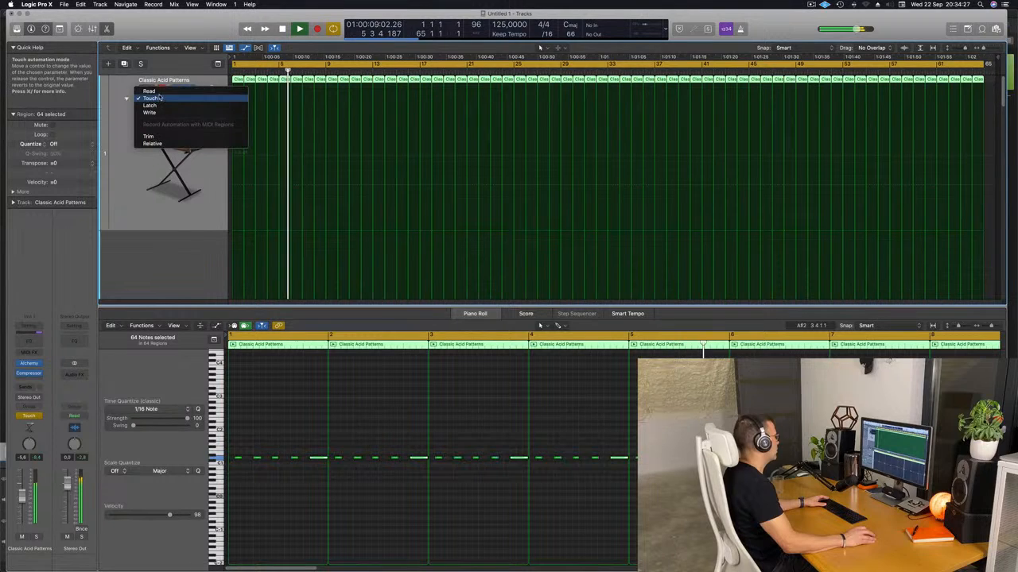
pyautogui.click(149, 91)
pyautogui.click(183, 99)
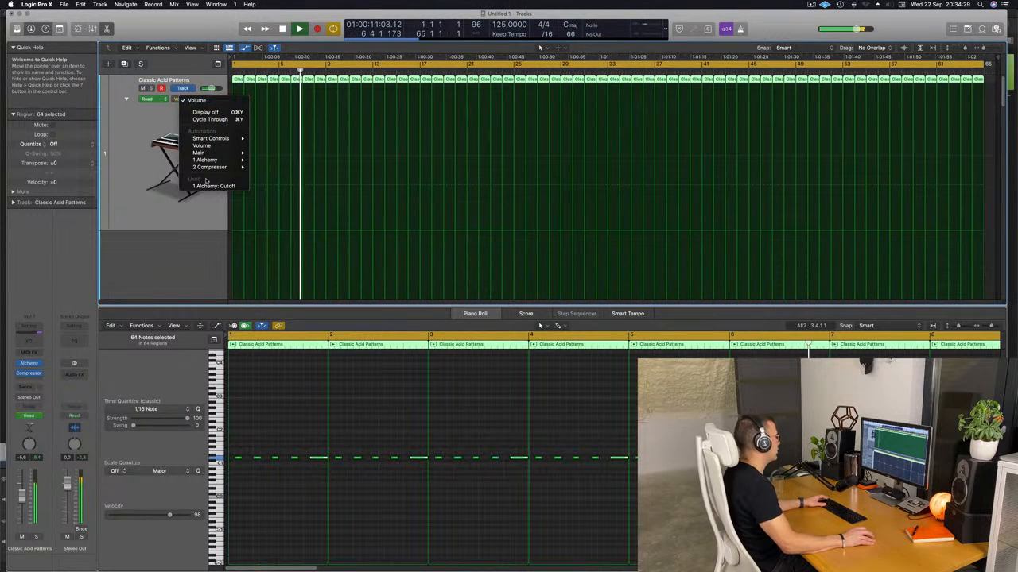
pyautogui.click(208, 186)
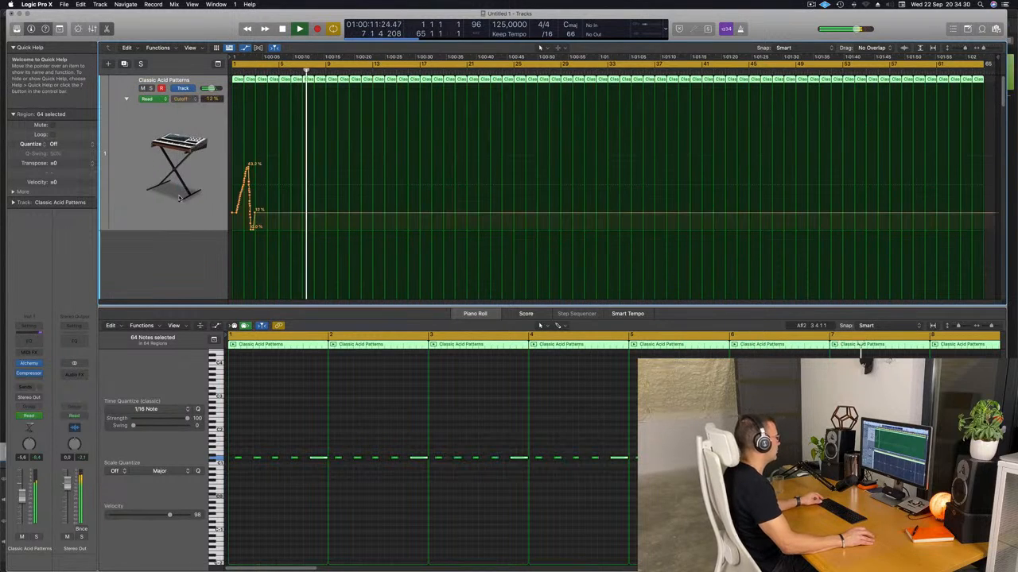
# Draw the first acid track's Cutoff automation from 12% at bar 1 to 33.4% at bar 5 and 13.4% at bar 9.
pyautogui.click(126, 99)
pyautogui.click(232, 186)
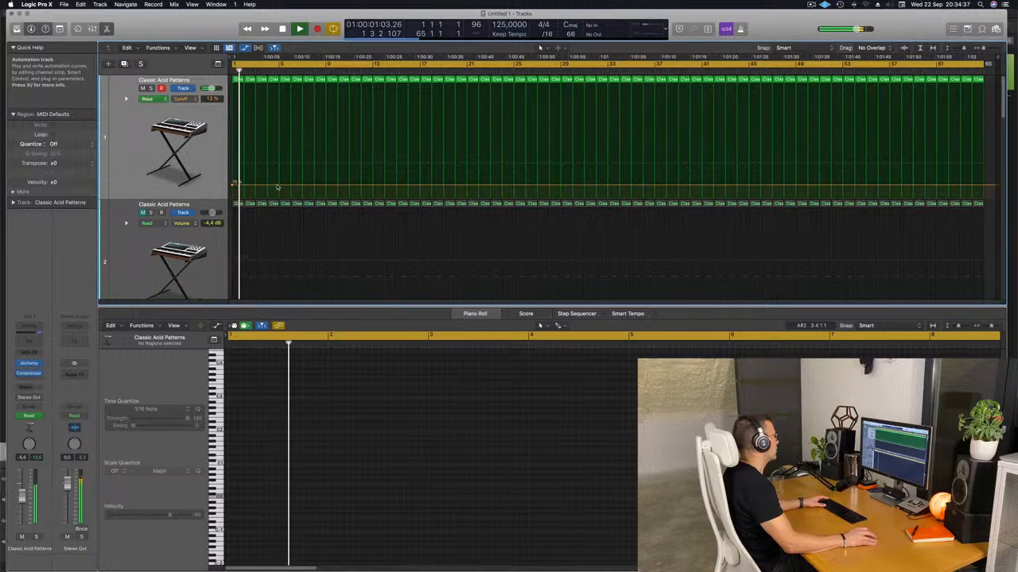
pyautogui.moveTo(280, 187); pyautogui.dragTo(327, 184)
# Add a Bus 4 send to the Simple Space track and raise its send level.
pyautogui.scroll(-3, 314, 188)
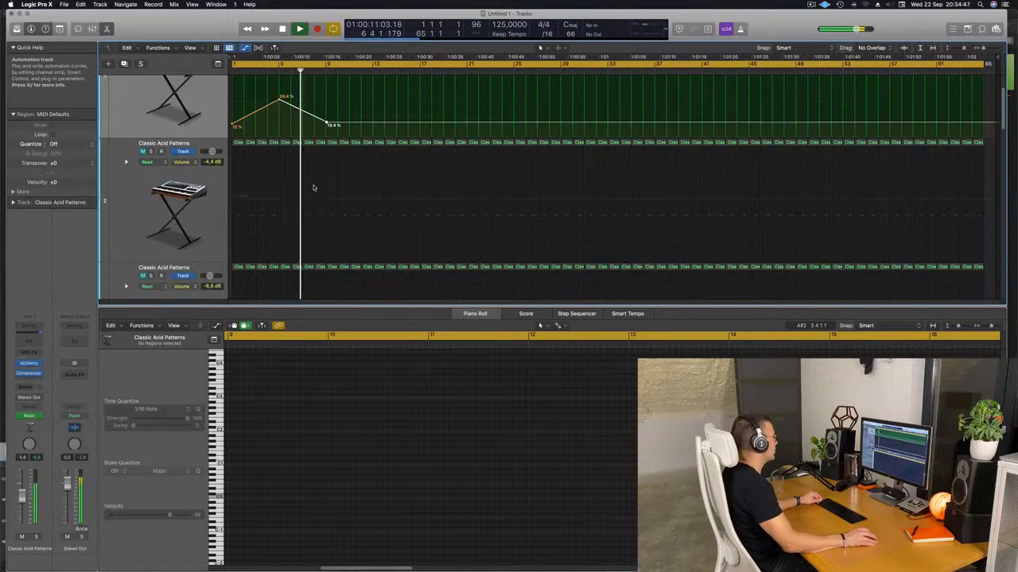
pyautogui.scroll(-5, 322, 212)
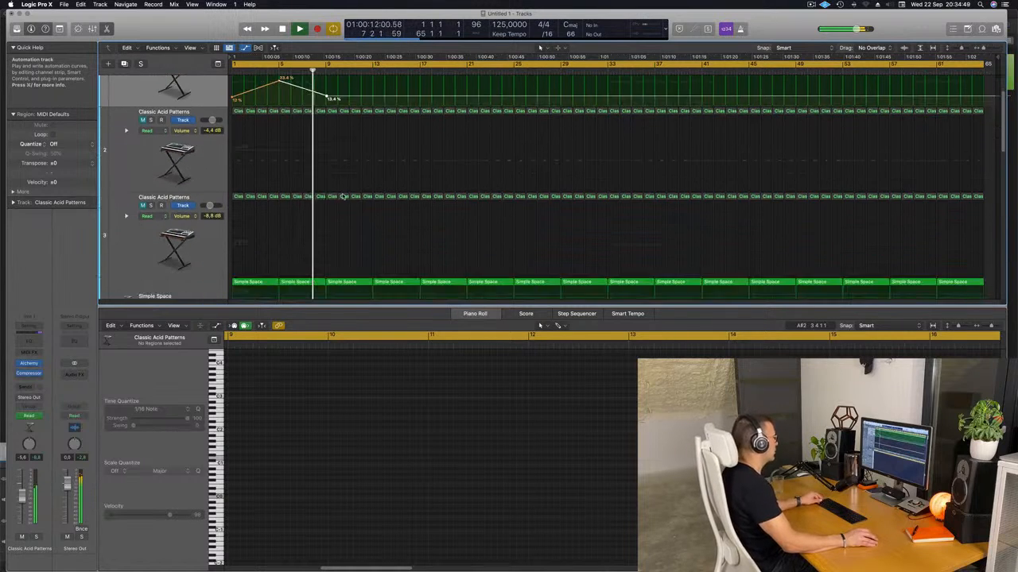
pyautogui.scroll(-2, 277, 189)
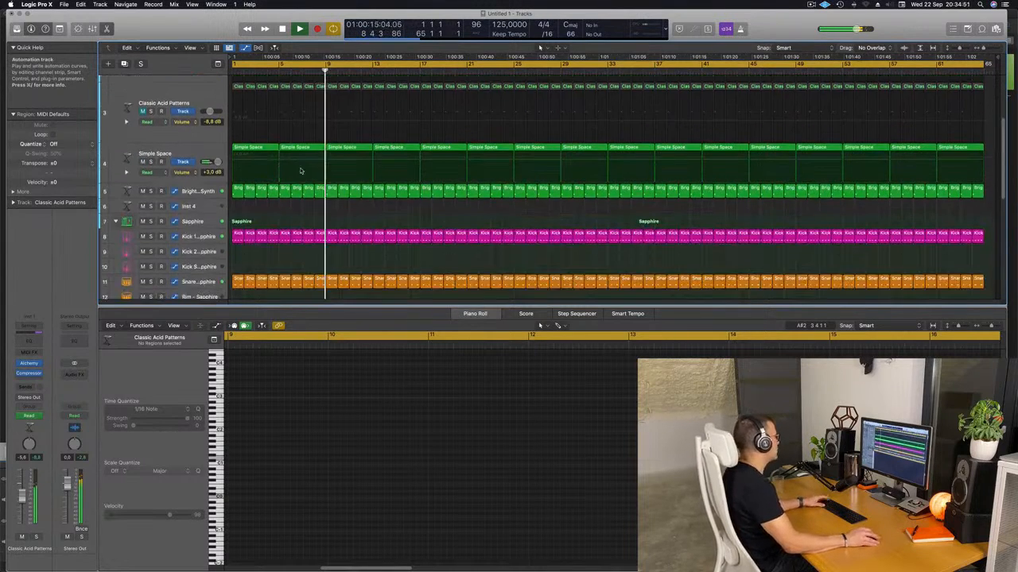
pyautogui.press('Return')
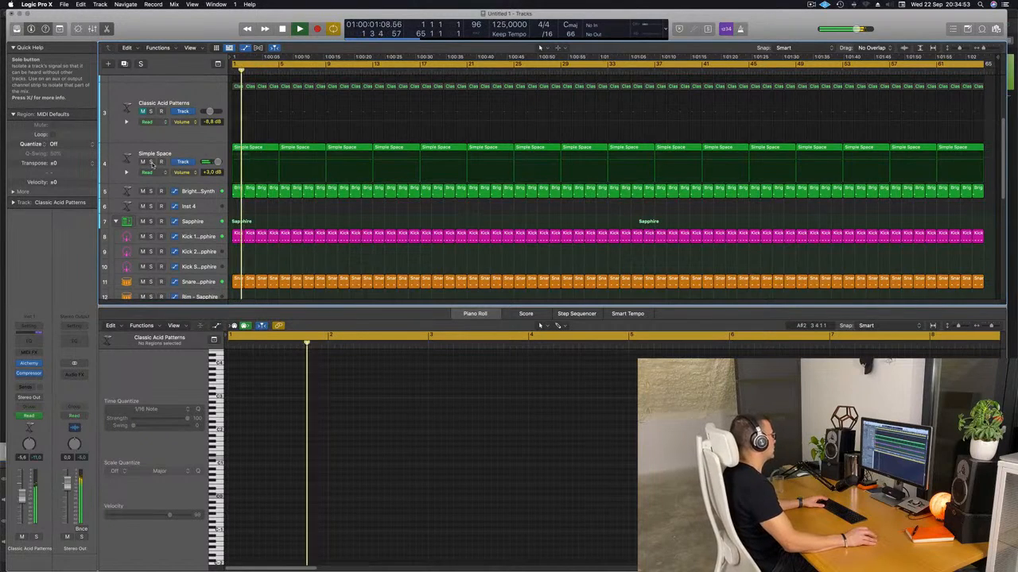
pyautogui.click(155, 159)
pyautogui.press('space')
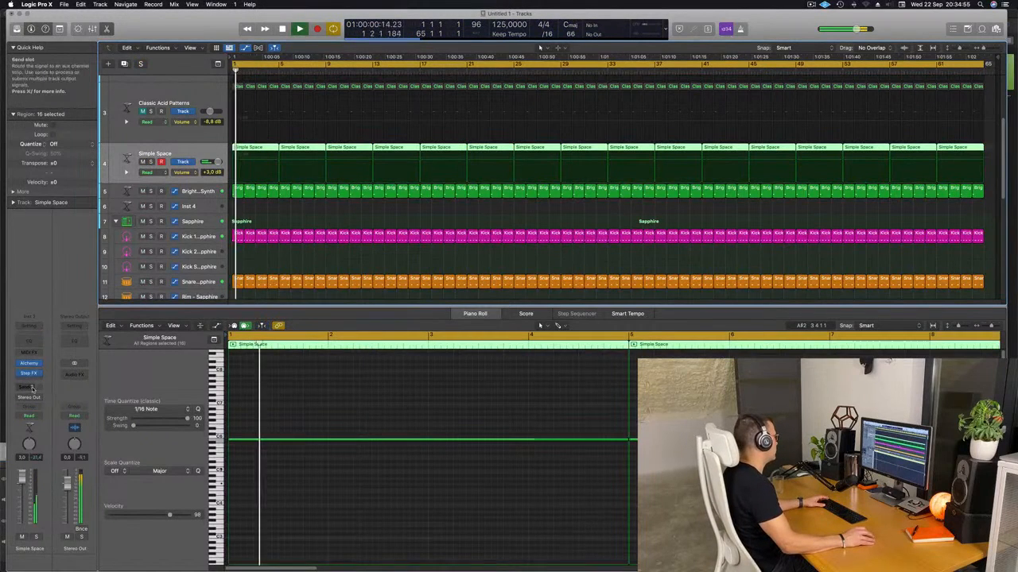
pyautogui.click(28, 387)
pyautogui.moveTo(48, 399)
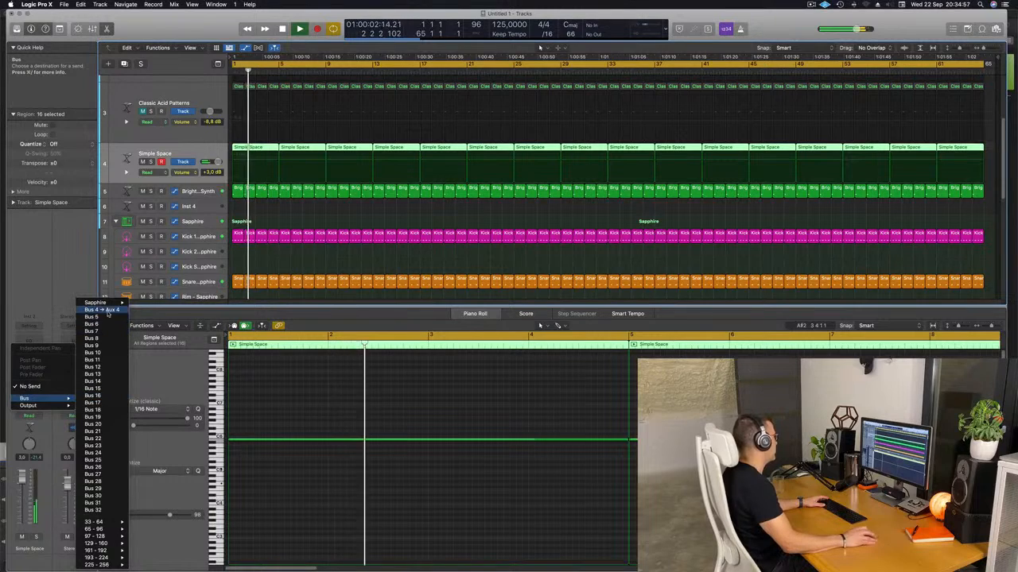
pyautogui.click(101, 309)
pyautogui.moveTo(40, 383); pyautogui.dragTo(40, 354)
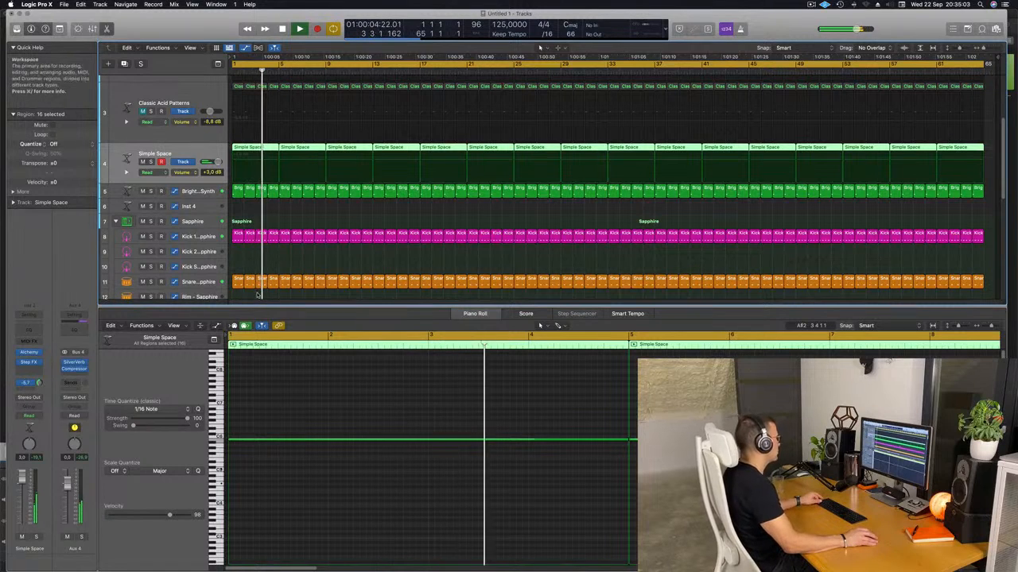
# Add a Bus 4 send to the Clap 2 - Sapphire track and raise its send level.
pyautogui.scroll(-8, 316, 176)
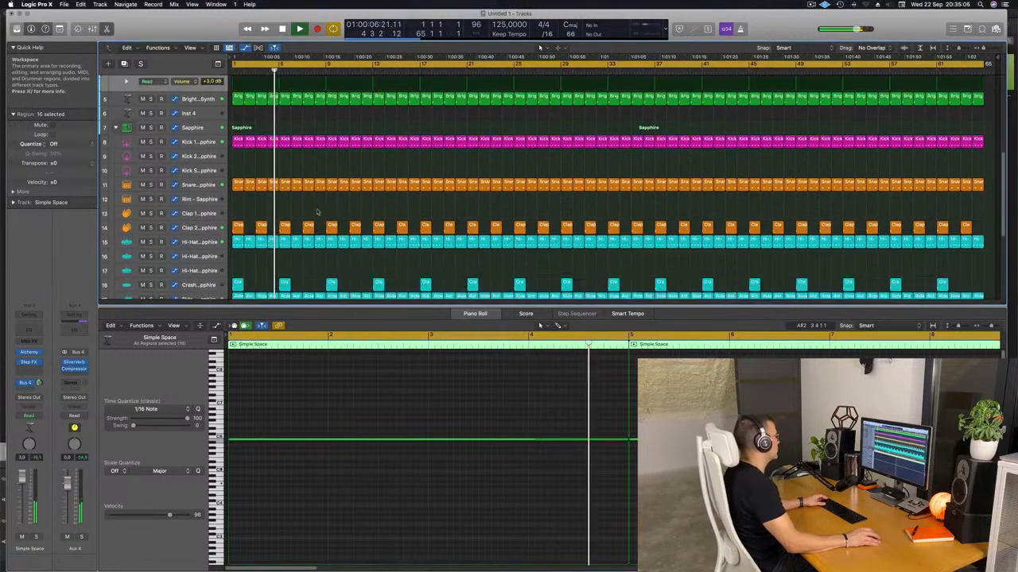
pyautogui.click(195, 205)
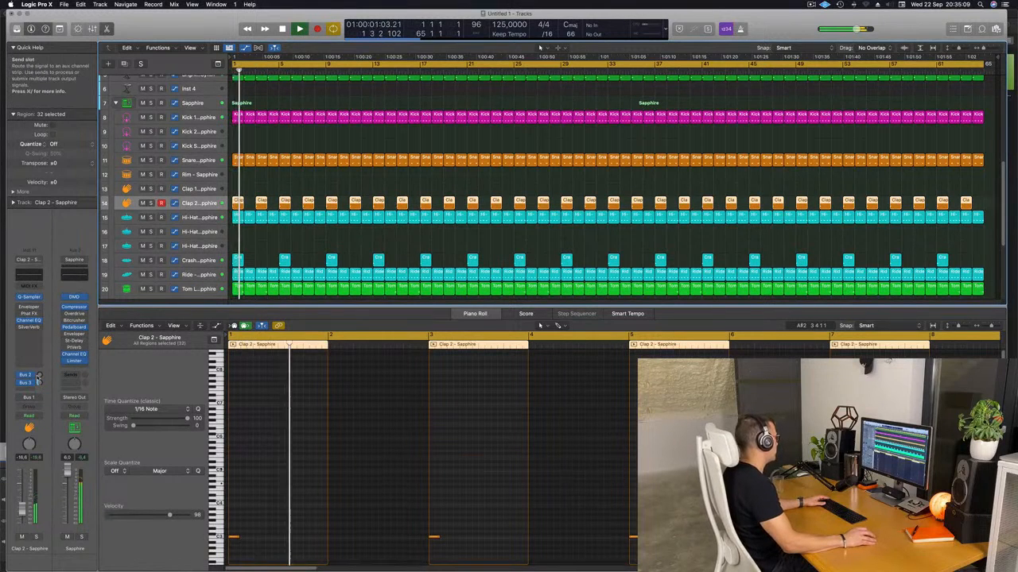
pyautogui.click(29, 389)
pyautogui.moveTo(32, 400)
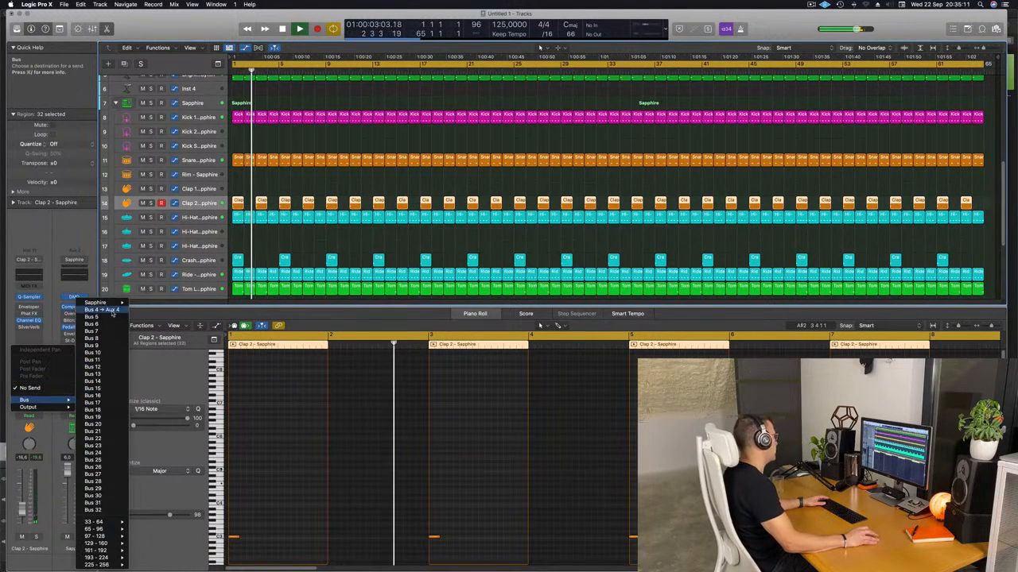
pyautogui.click(110, 310)
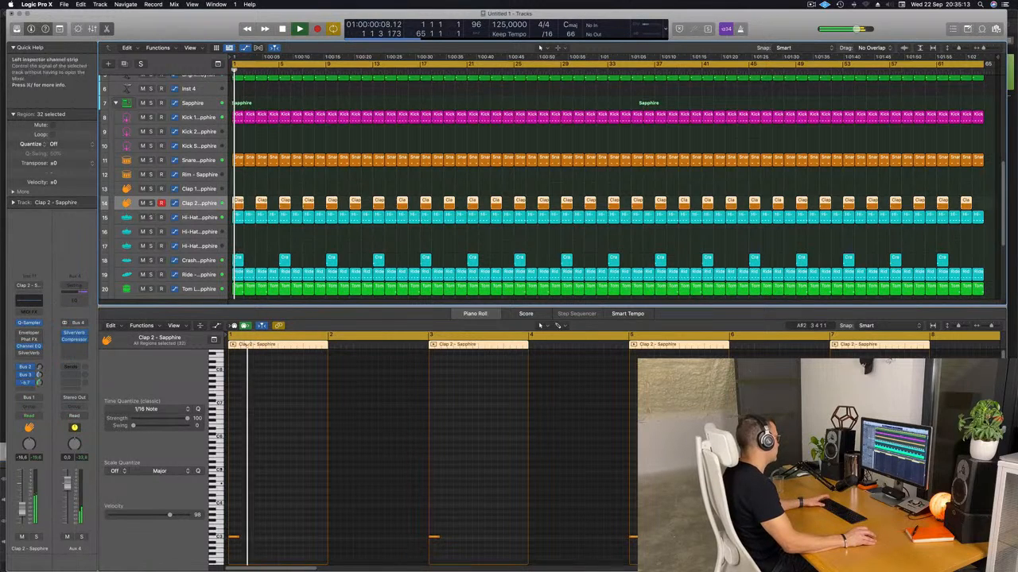
pyautogui.moveTo(41, 385); pyautogui.dragTo(41, 386)
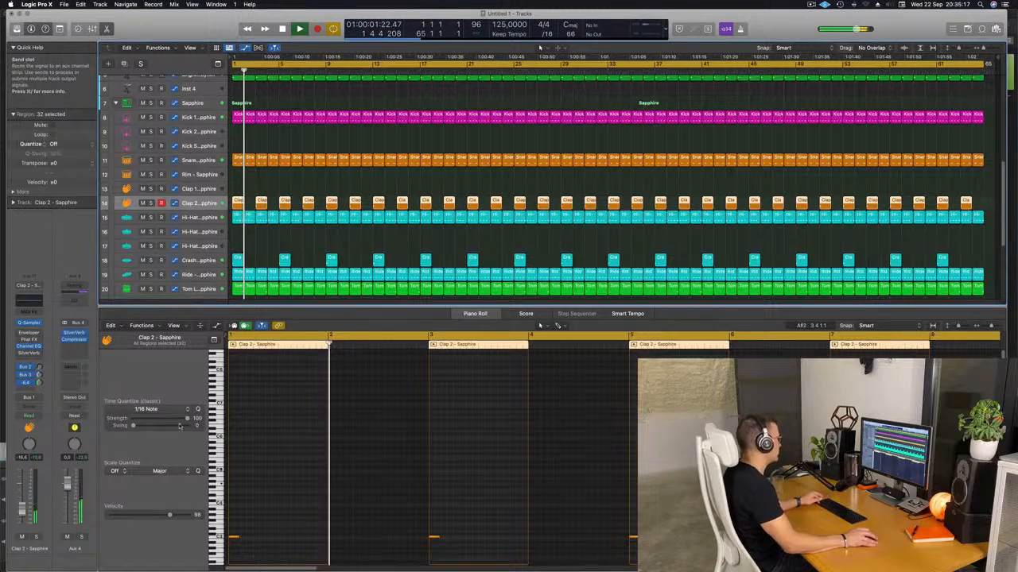
# Extend the first acid track's Cutoff automation to a peak of about 35% at bar 13 and 13.4% at bar 17.
pyautogui.scroll(6, 337, 237)
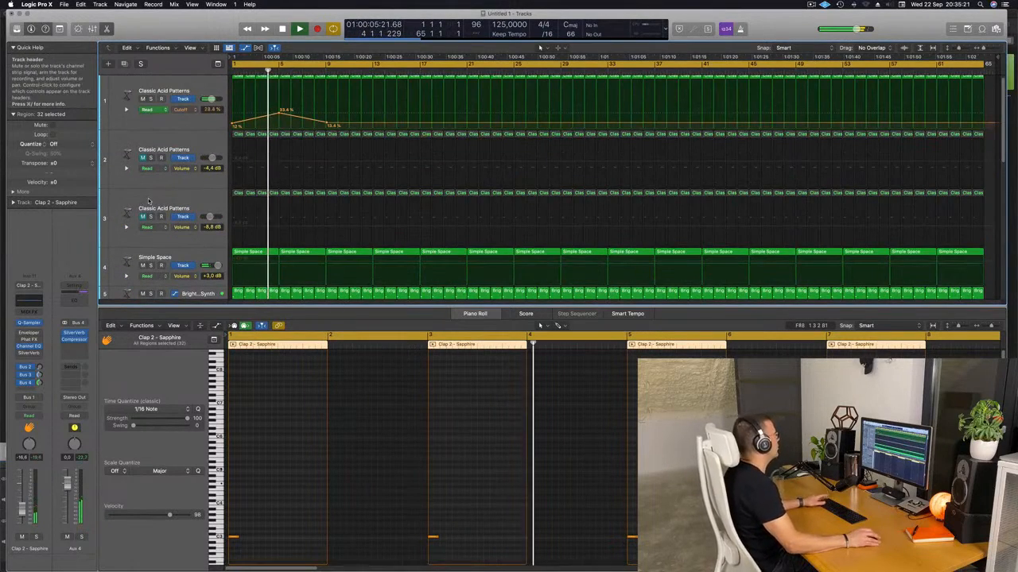
pyautogui.click(374, 125)
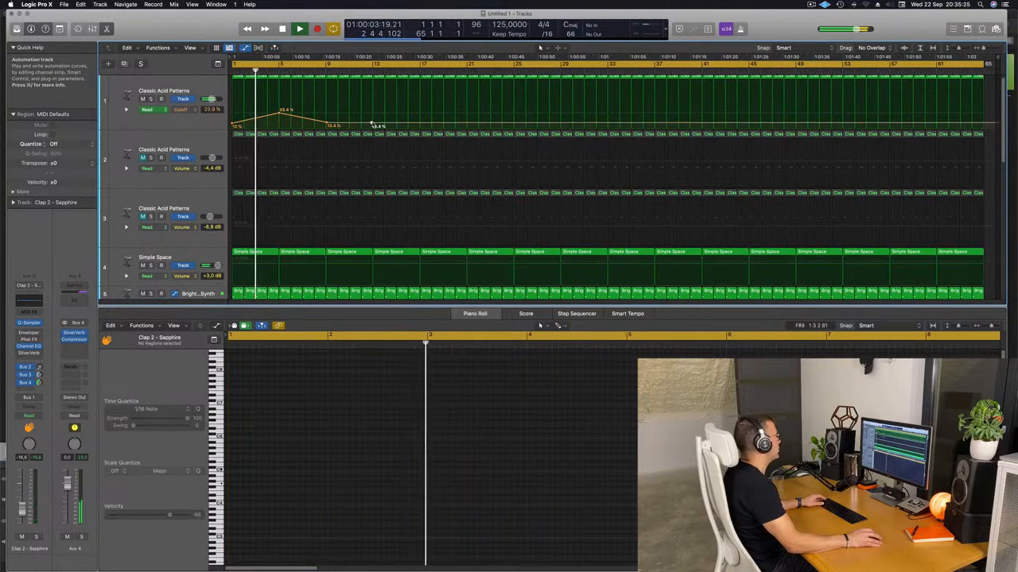
pyautogui.moveTo(372, 125); pyautogui.dragTo(421, 125)
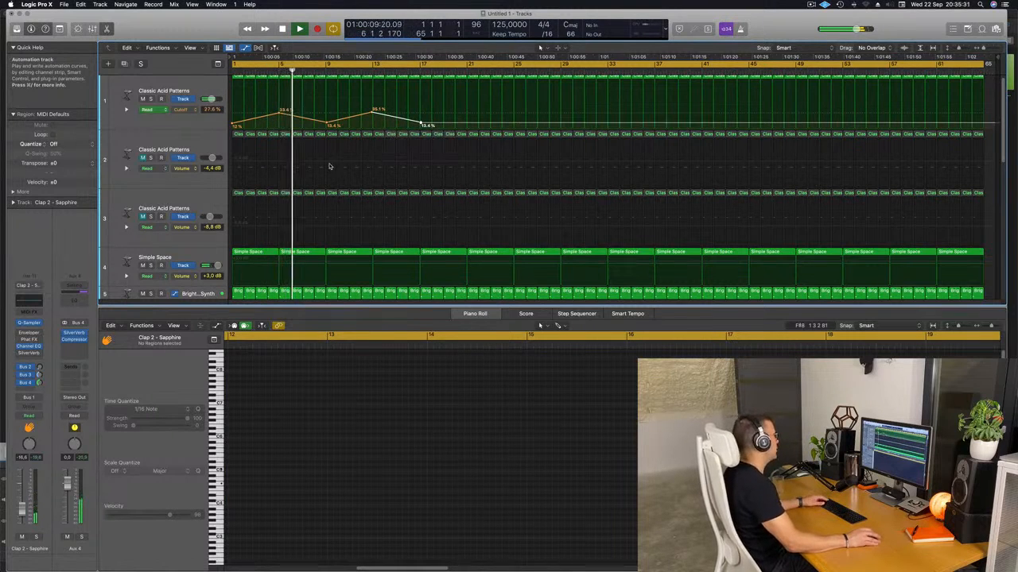
# Unmute the second acid track and restart playback from the beginning.
pyautogui.click(143, 158)
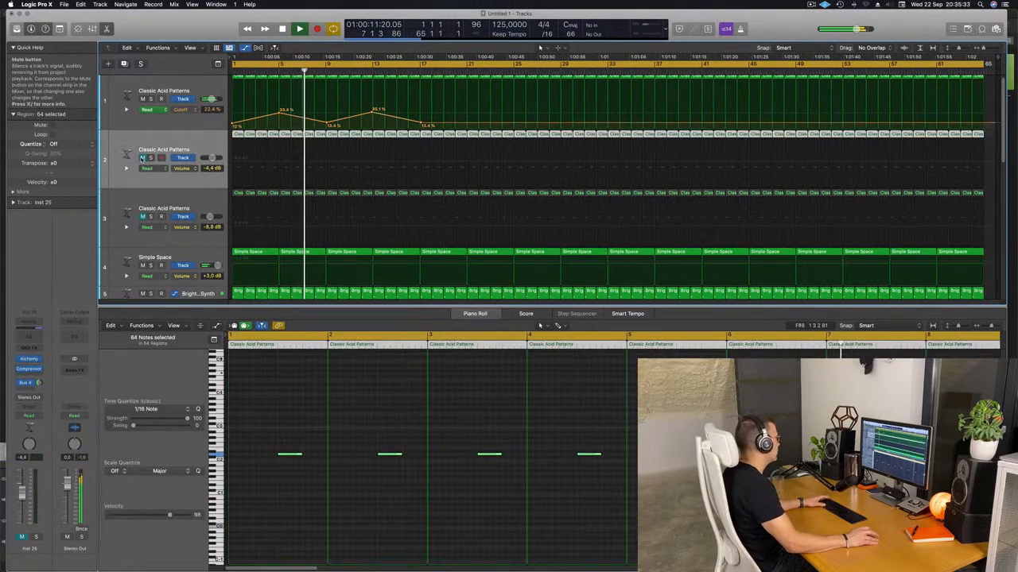
pyautogui.press('space')
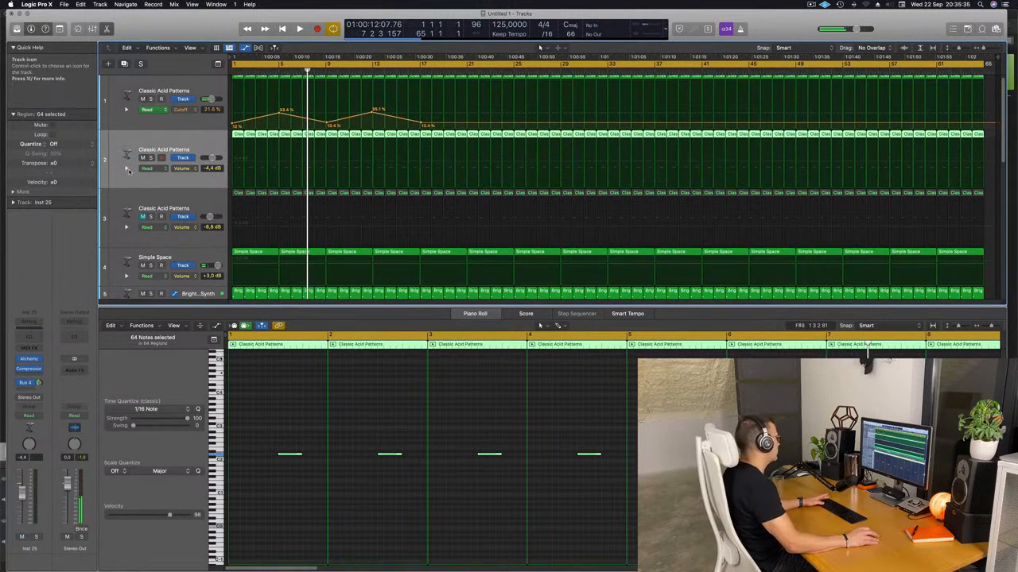
pyautogui.press('Return')
pyautogui.press('space')
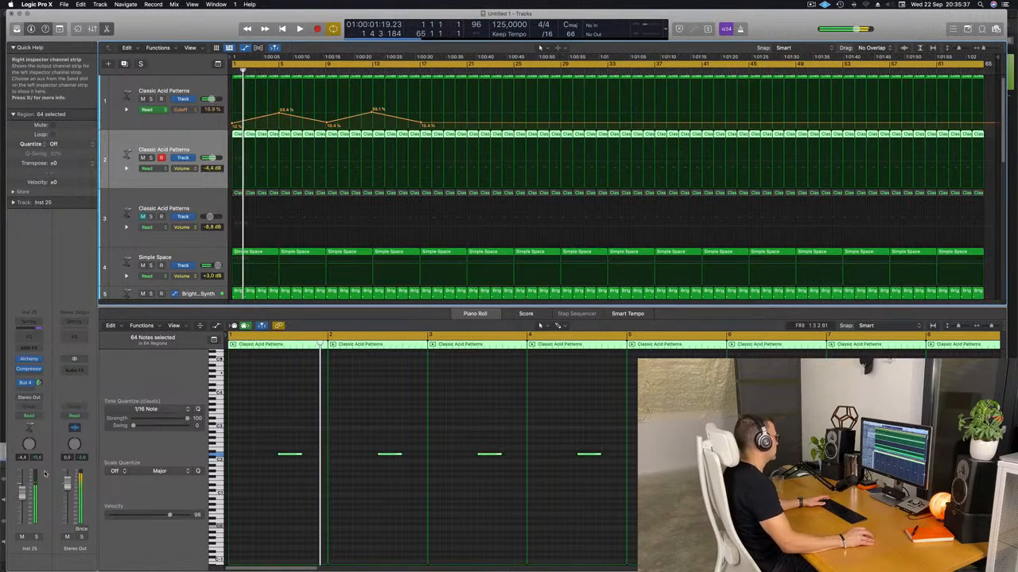
# Add a Channel EQ with a 188 Hz low cut to the second acid track and set the track's volume to -5.1 dB.
pyautogui.click(29, 337)
pyautogui.click(364, 157)
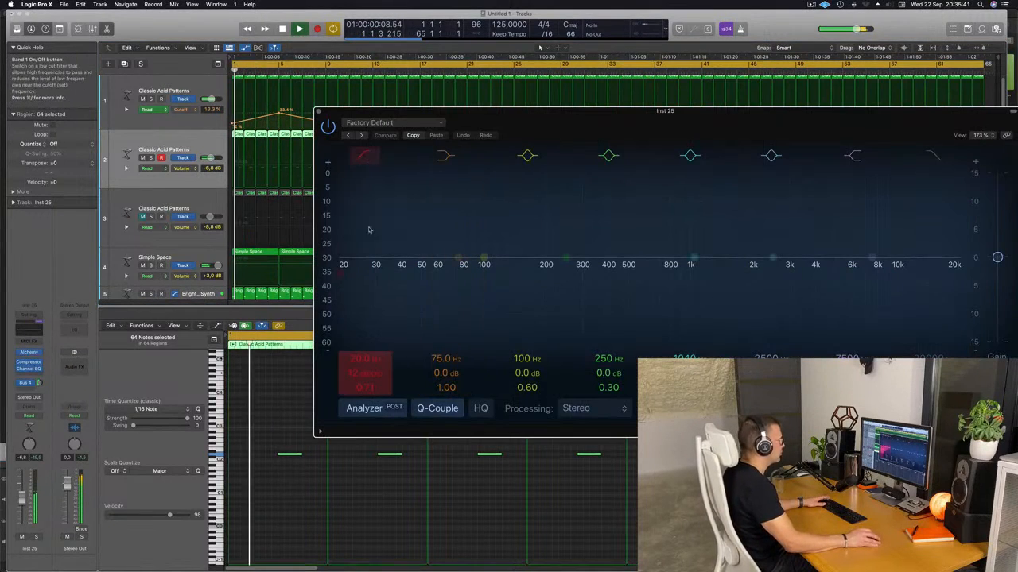
pyautogui.moveTo(372, 229); pyautogui.dragTo(572, 193)
pyautogui.press('space')
pyautogui.press('space')
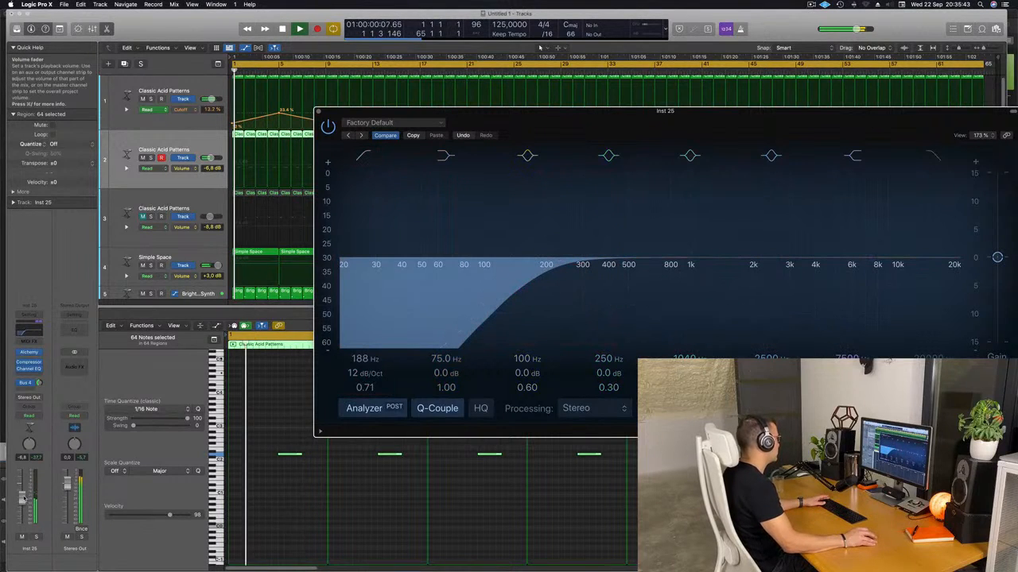
pyautogui.moveTo(22, 496); pyautogui.dragTo(22, 494)
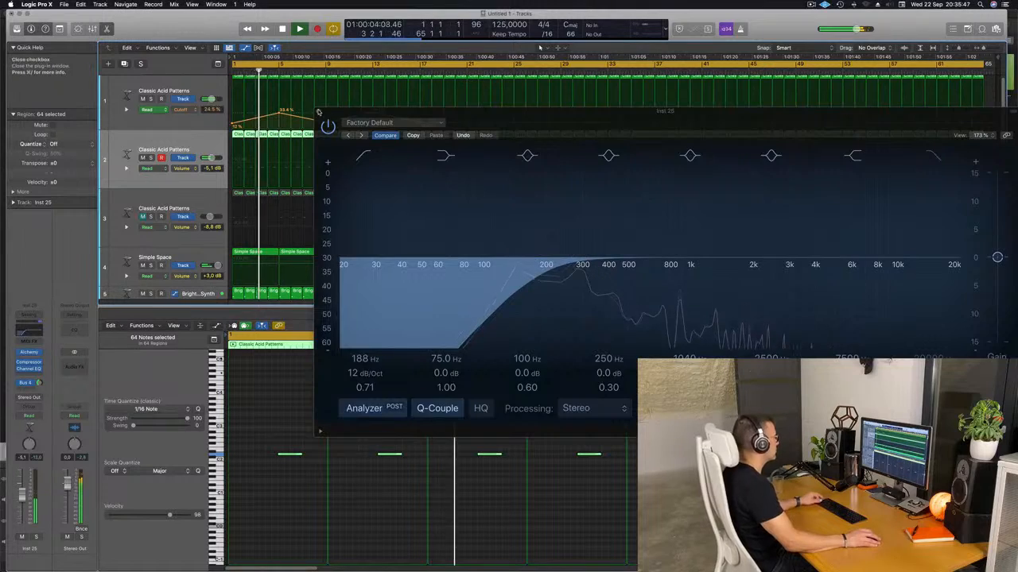
pyautogui.click(319, 112)
# Examine the Channel EQ curve on the Kick 1 - Sapphire track, then close the plug-in.
pyautogui.scroll(-8, 311, 226)
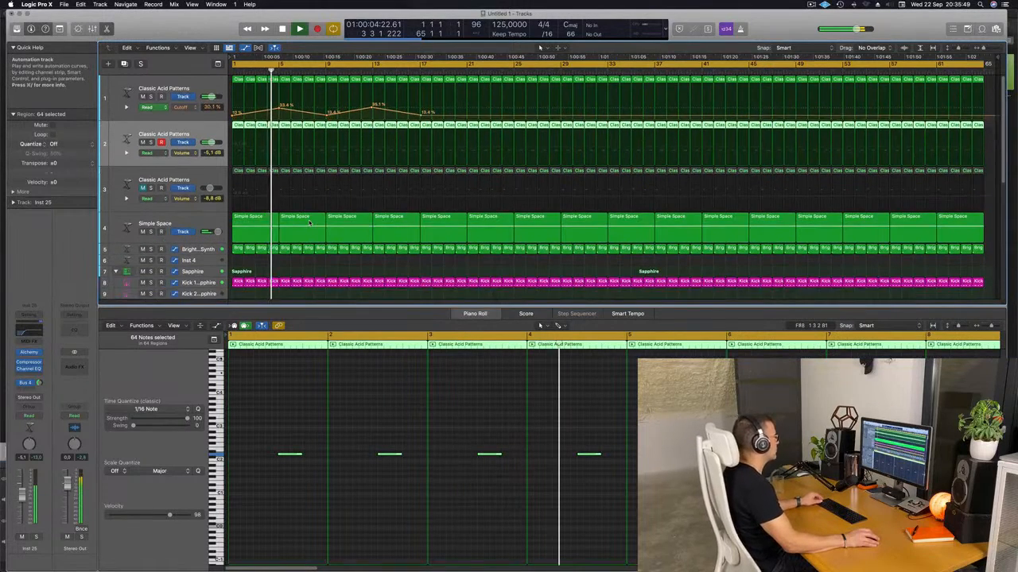
pyautogui.scroll(-1, 305, 227)
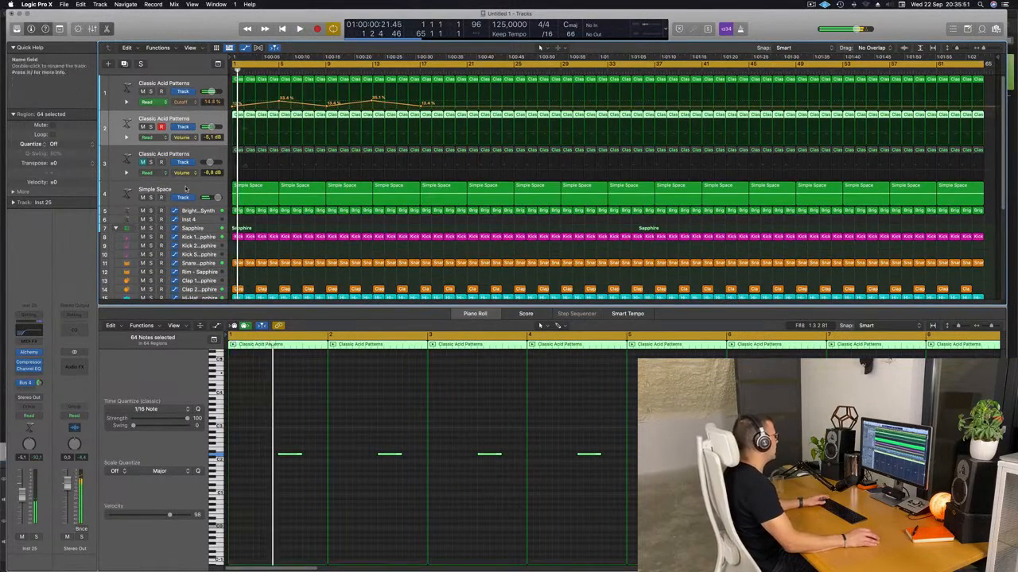
pyautogui.scroll(-5, 256, 199)
pyautogui.scroll(2, 208, 159)
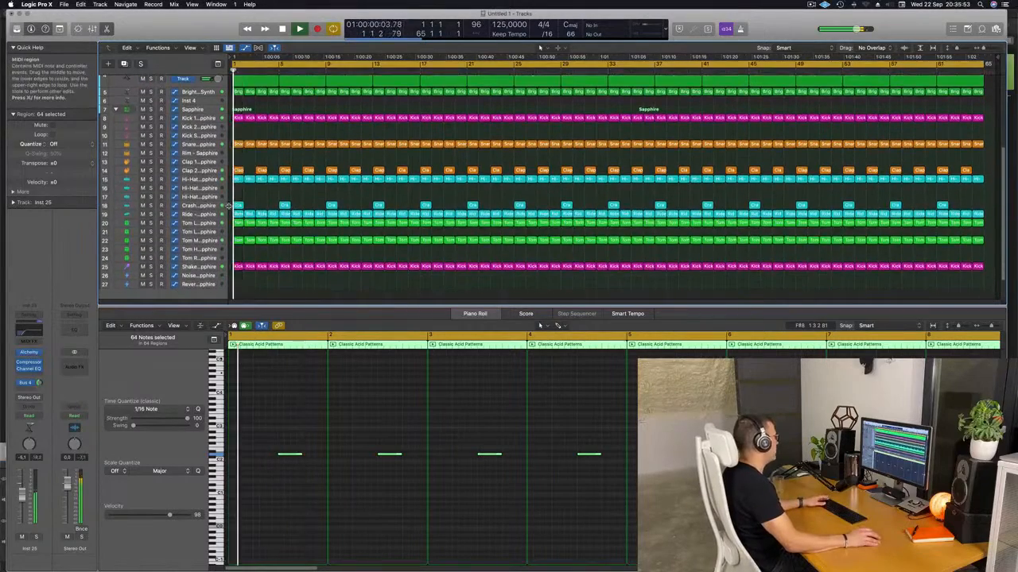
pyautogui.click(208, 144)
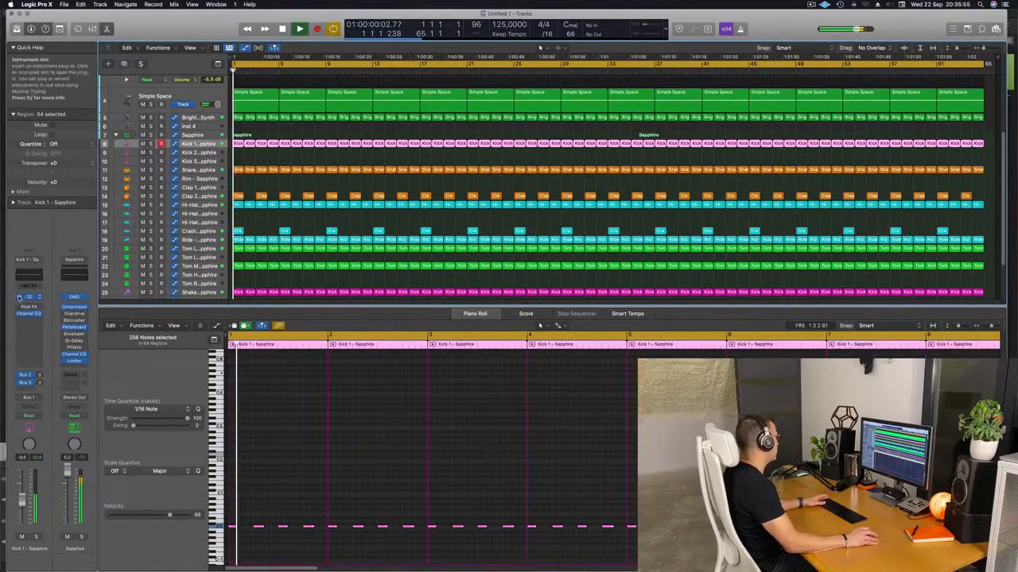
pyautogui.click(30, 314)
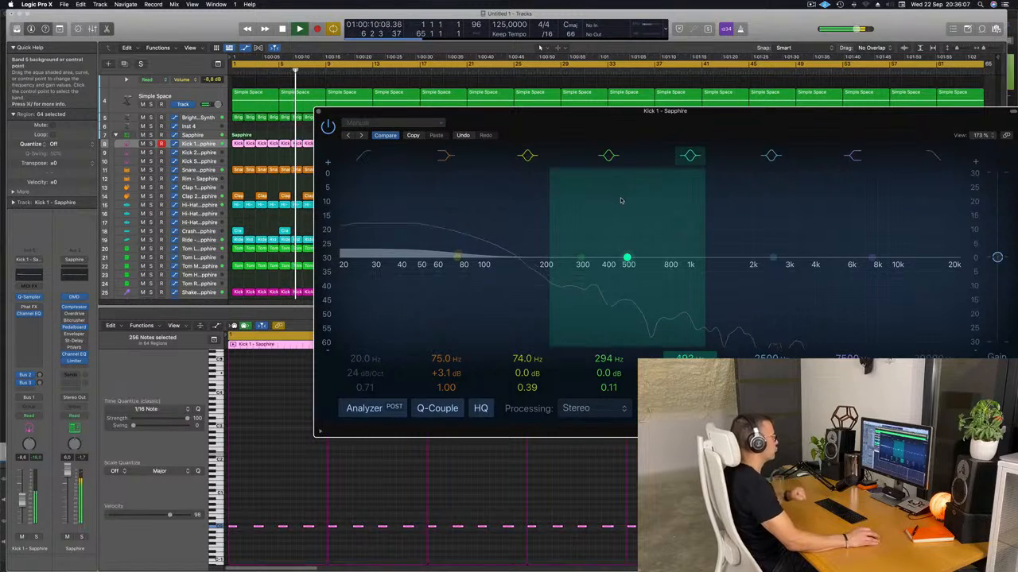
pyautogui.moveTo(330, 113); pyautogui.dragTo(272, 116)
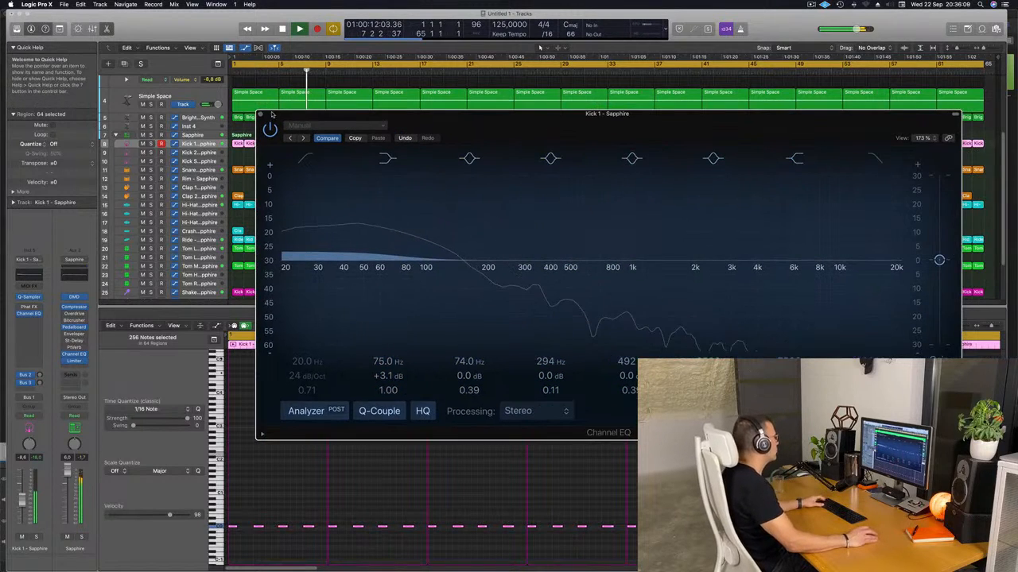
pyautogui.click(259, 115)
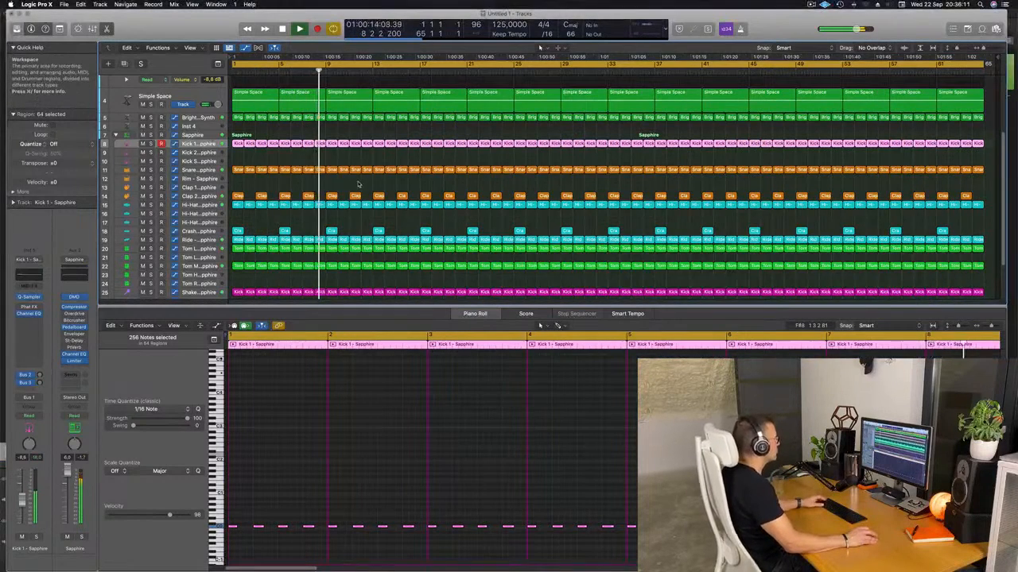
# Listen to the arrangement with the complete track stack in view, selecting the Clap 2 - Sapphire track and restarting from the beginning.
pyautogui.scroll(-2, 397, 191)
pyautogui.scroll(-2, 414, 193)
pyautogui.scroll(-3, 412, 208)
pyautogui.scroll(5, 409, 222)
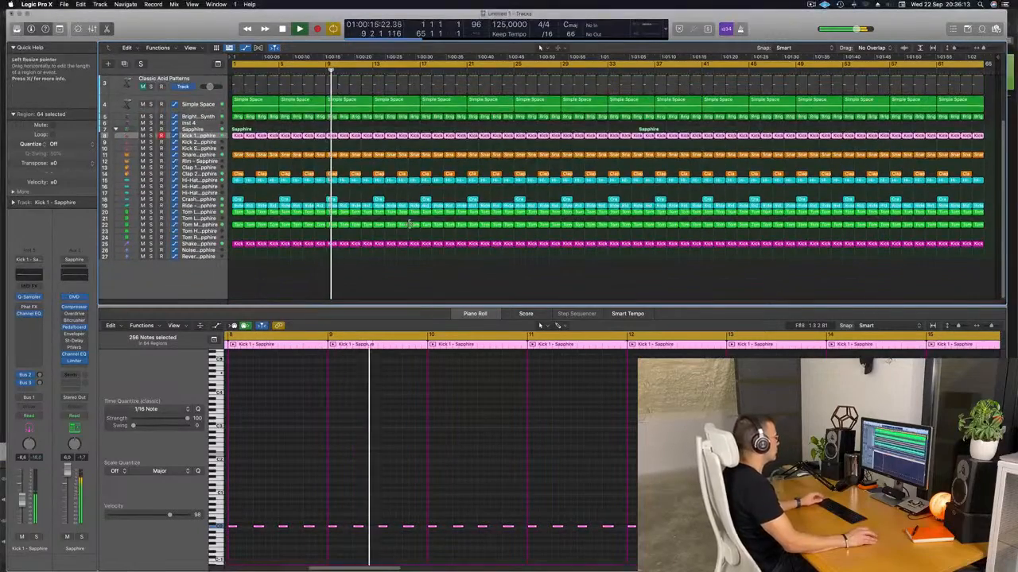
pyautogui.scroll(2, 416, 221)
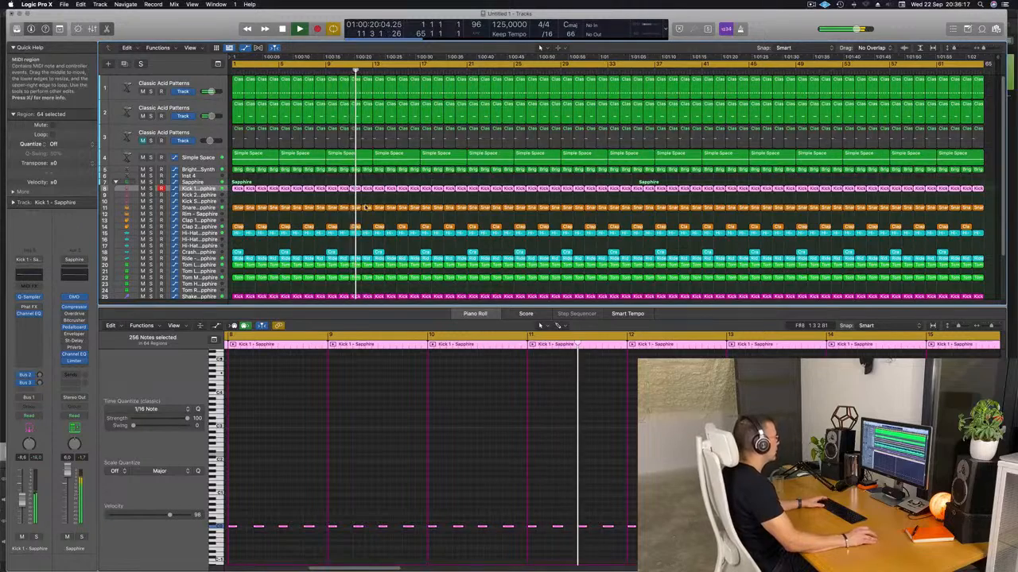
pyautogui.scroll(-1, 206, 225)
pyautogui.press('space')
pyautogui.press('space')
pyautogui.click(206, 222)
pyautogui.press('space')
pyautogui.press('space')
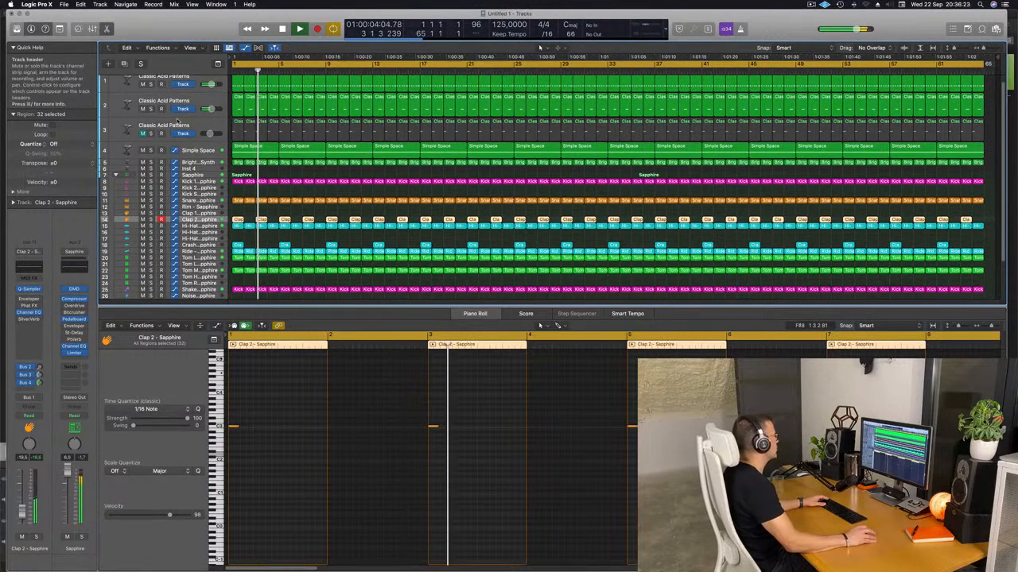
# Unmute the third acid track and lengthen the notes in all its regions to half a bar.
pyautogui.click(143, 134)
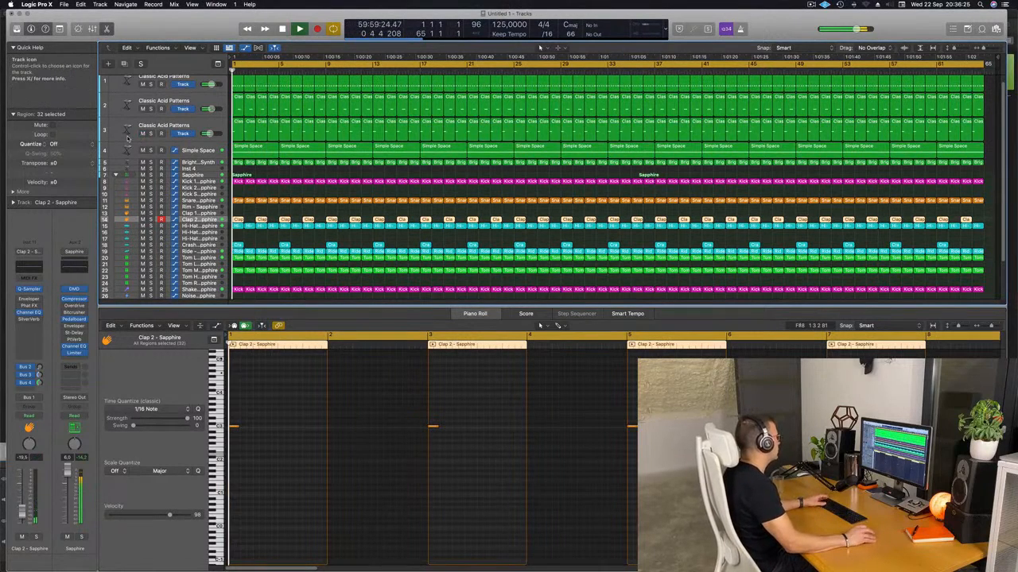
pyautogui.click(192, 130)
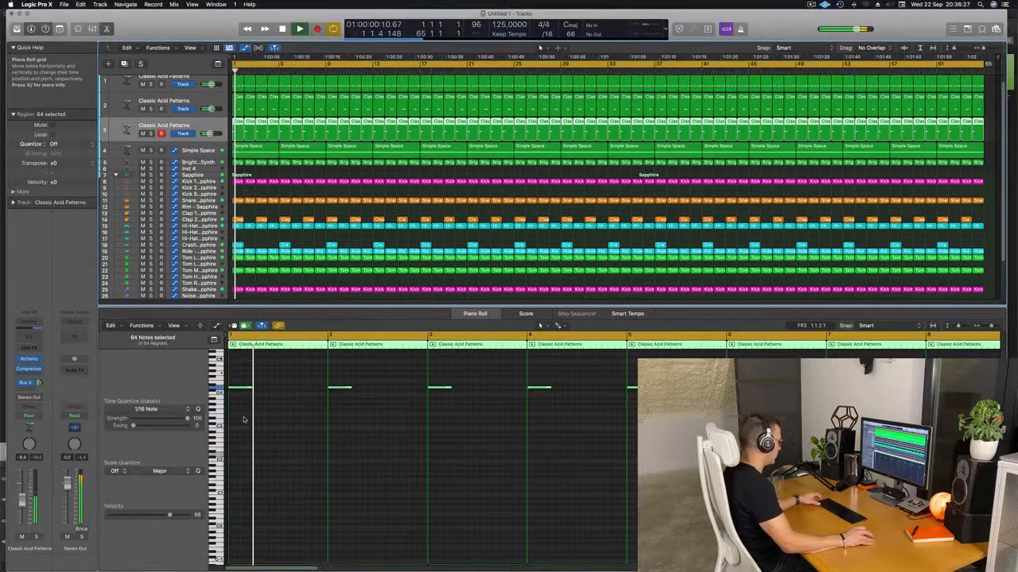
pyautogui.click(281, 434)
pyautogui.press('space')
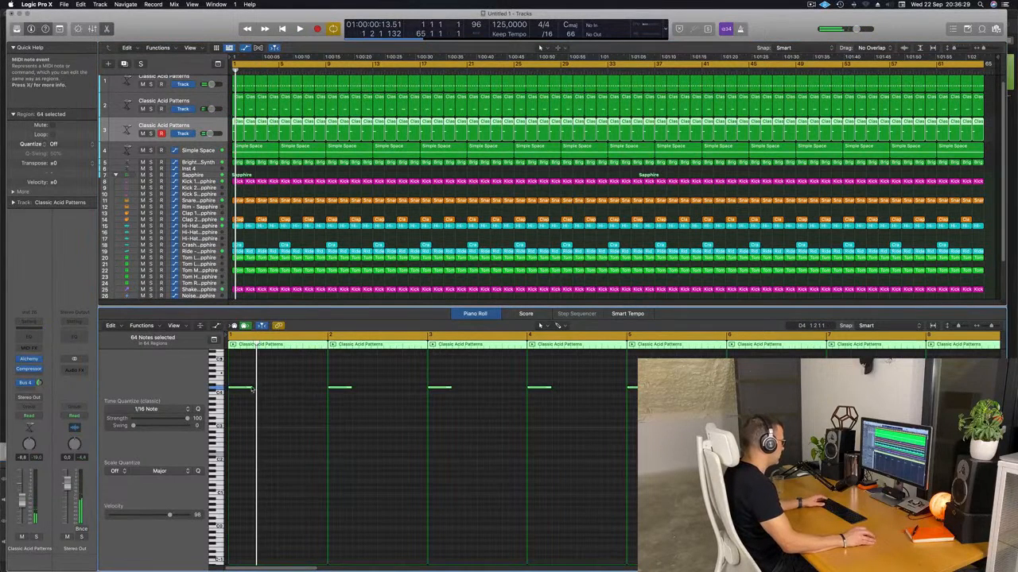
pyautogui.moveTo(252, 389); pyautogui.dragTo(275, 391)
pyautogui.press('space')
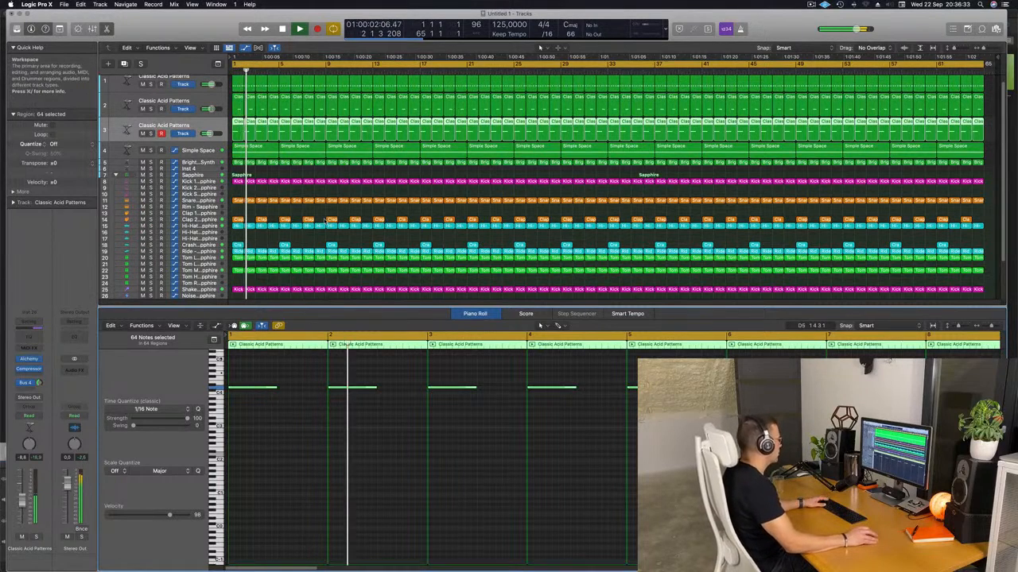
# Lower the third acid track's volume to -11.4 dB and insert a stereo Ringshifter after its compressor.
pyautogui.click(164, 126)
pyautogui.press('space')
pyautogui.press('space')
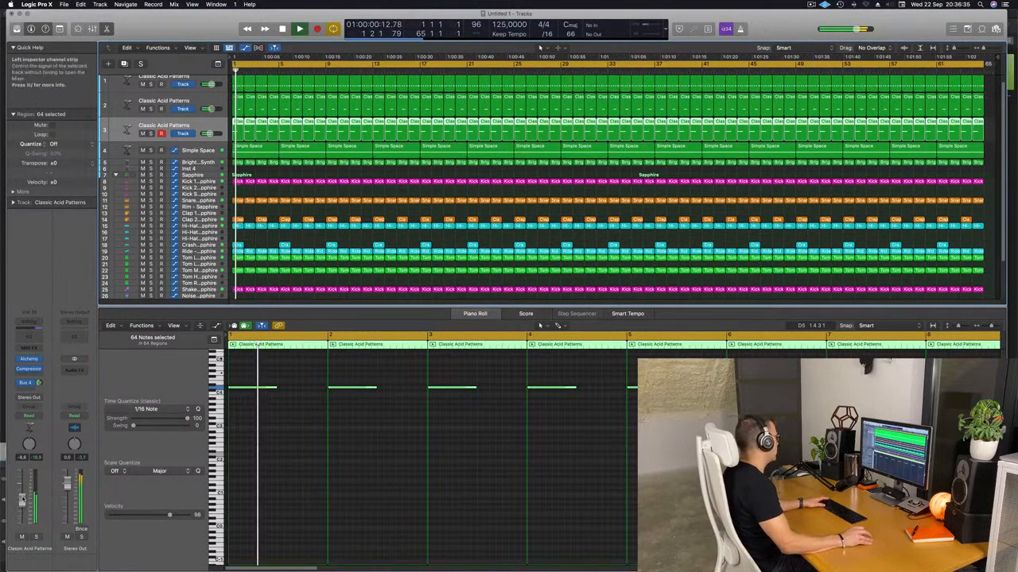
pyautogui.click(30, 377)
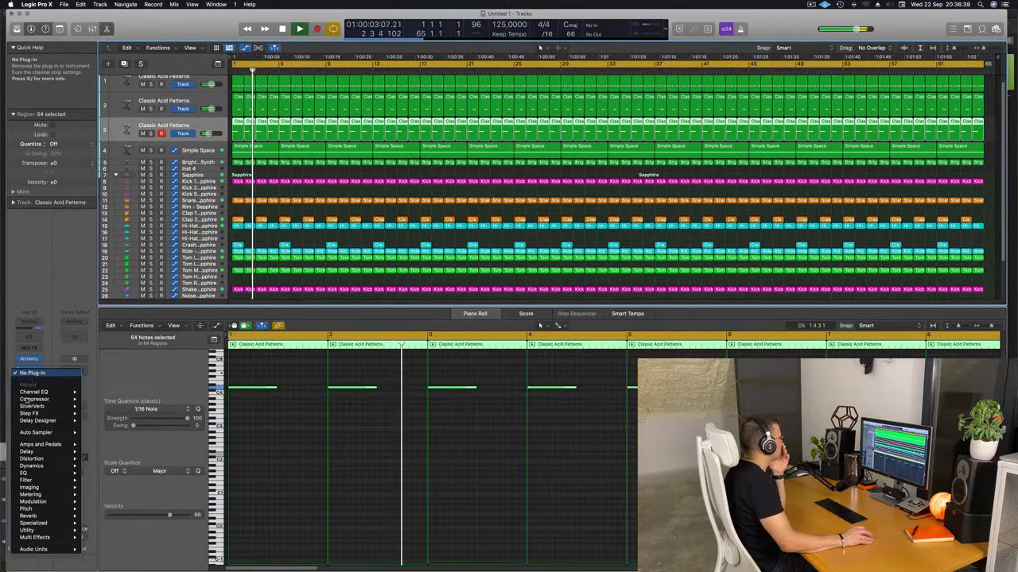
pyautogui.moveTo(41, 472)
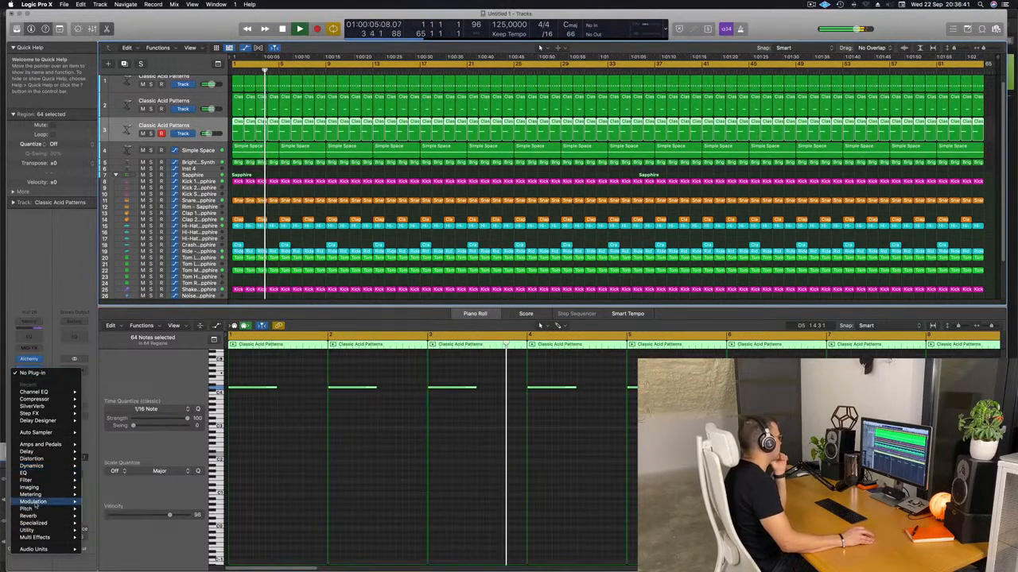
pyautogui.moveTo(35, 504)
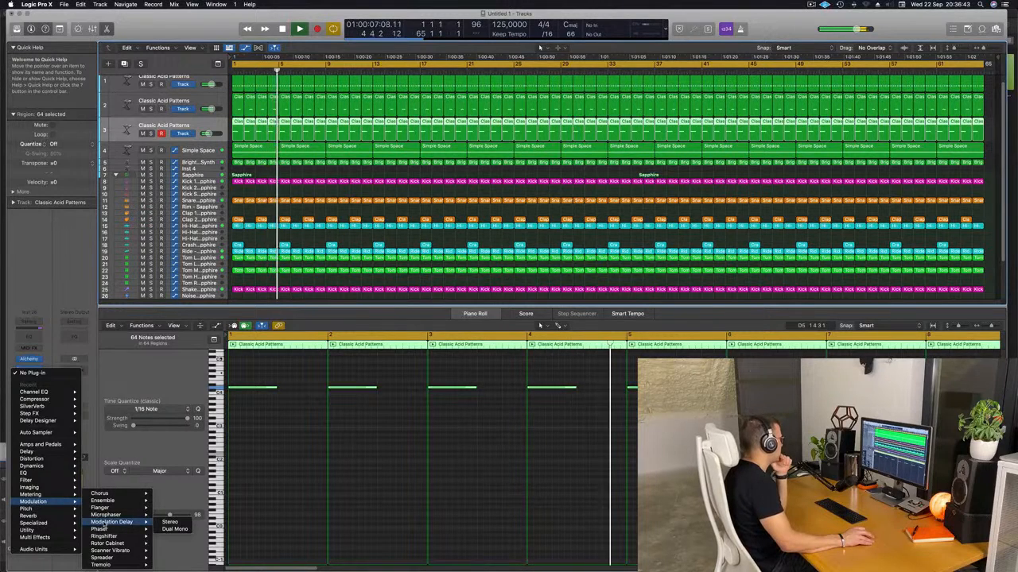
pyautogui.moveTo(117, 563)
pyautogui.moveTo(130, 538)
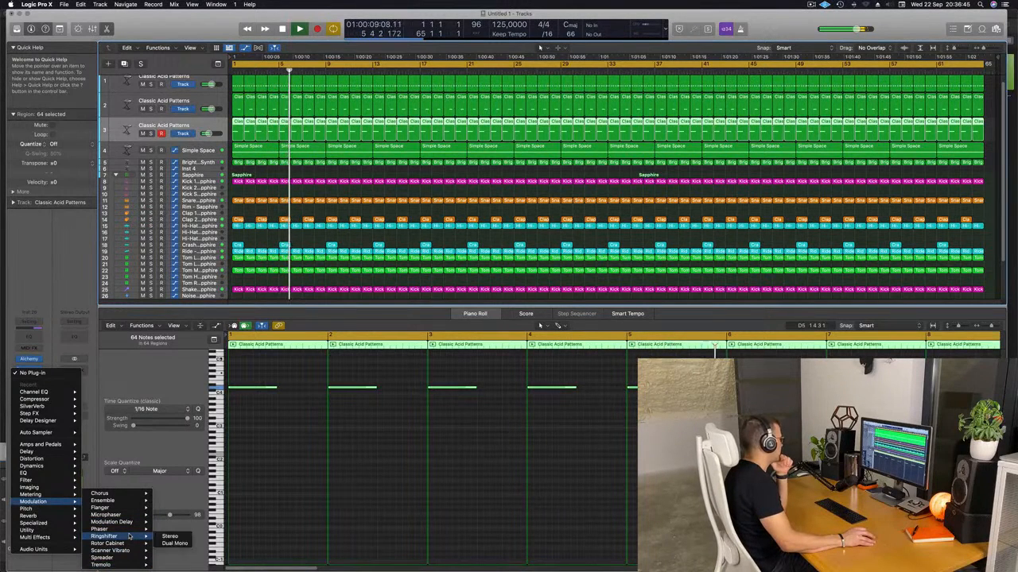
pyautogui.click(170, 536)
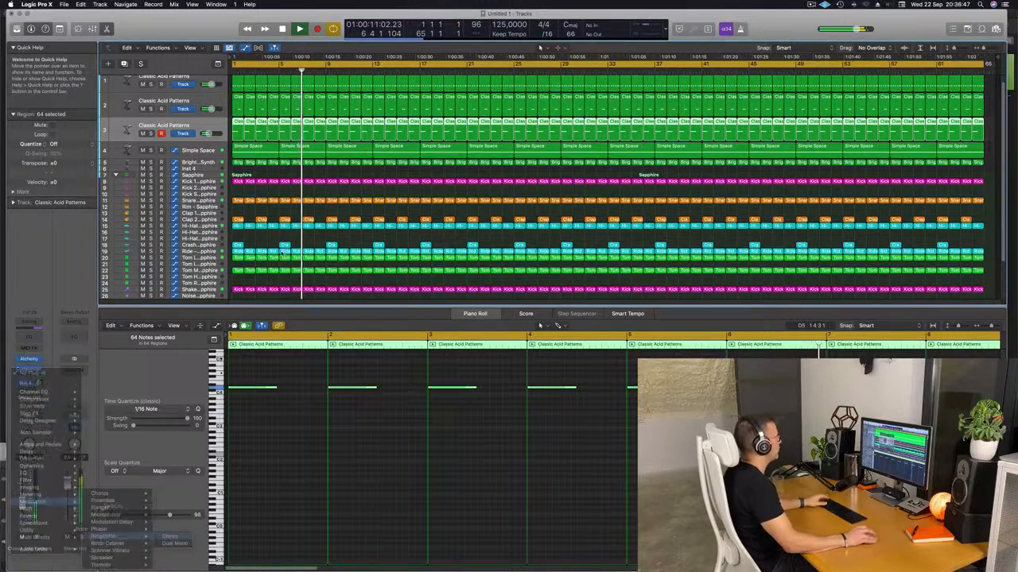
pyautogui.press('space')
# Audition the Ringshifter presets Groove Shadow 01 through Groove Shadow 05 on the third acid track during playback.
pyautogui.click(469, 105)
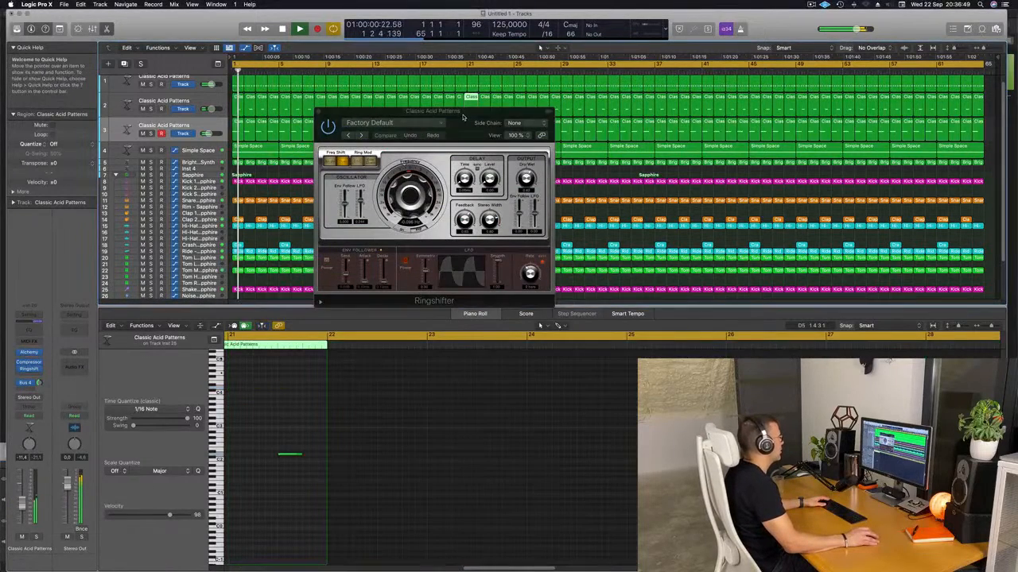
pyautogui.moveTo(465, 112); pyautogui.dragTo(434, 135)
pyautogui.click(330, 157)
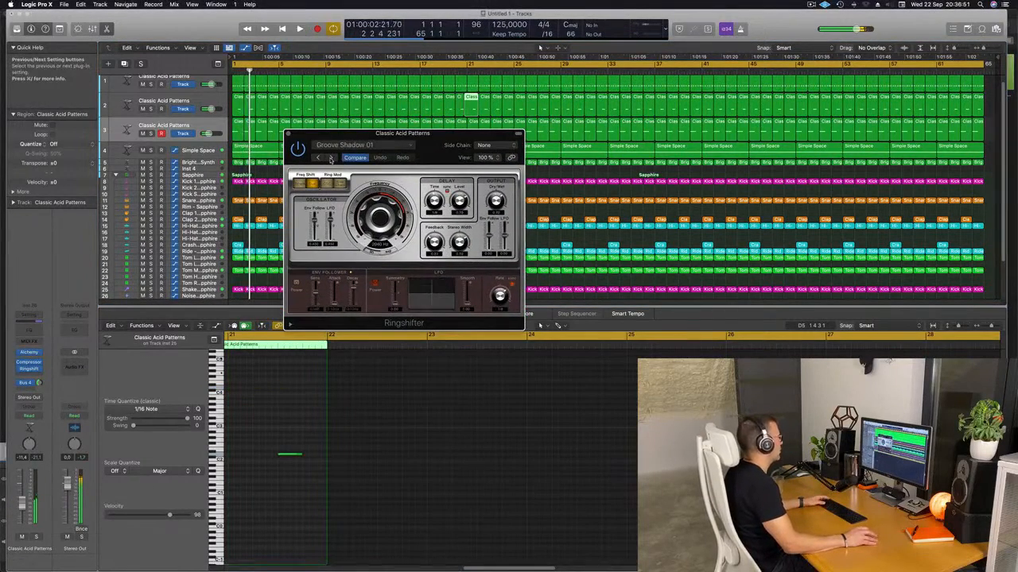
pyautogui.click(330, 158)
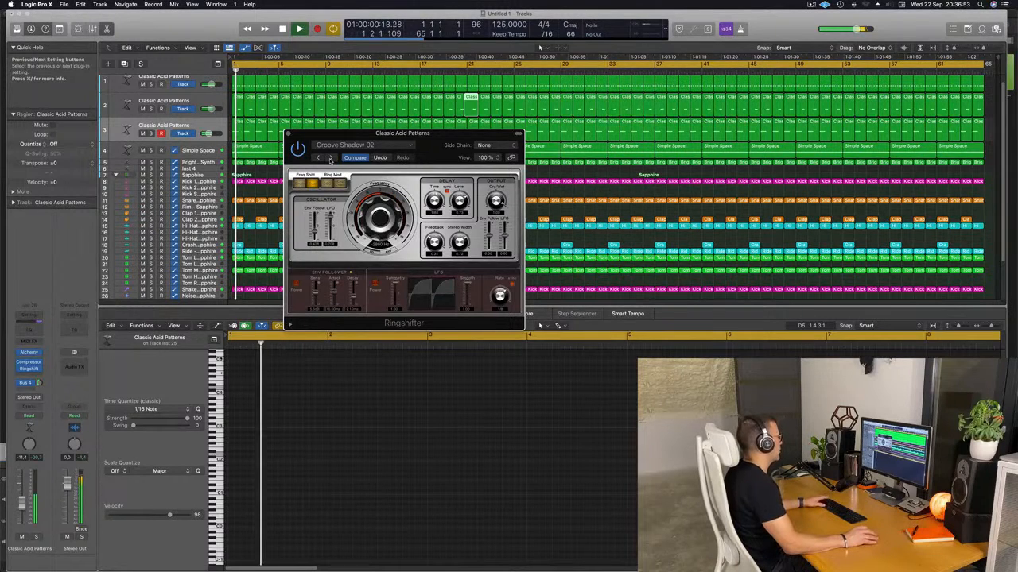
pyautogui.click(330, 157)
pyautogui.click(330, 157)
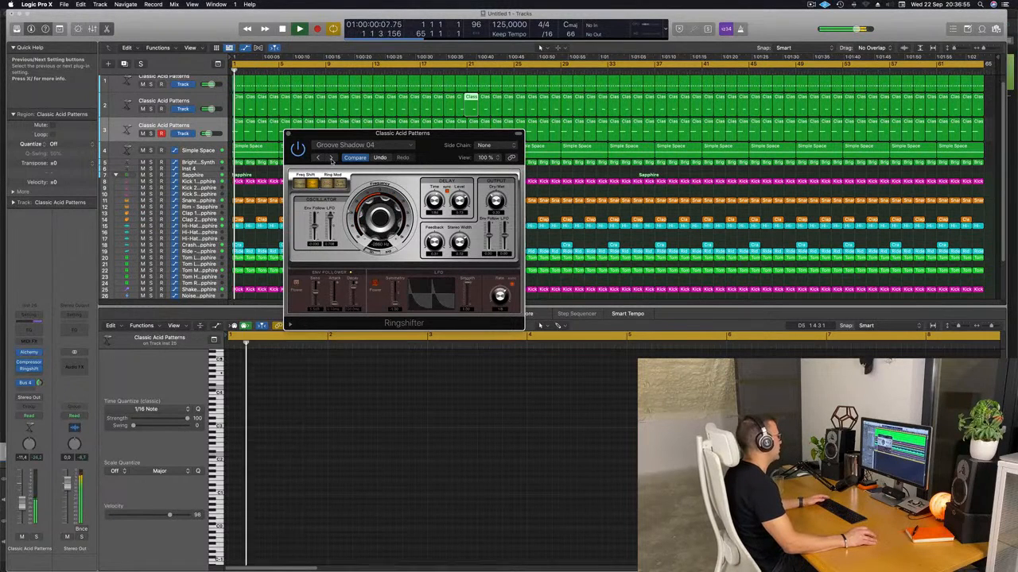
pyautogui.click(330, 157)
# Load the Double Mod preset from Ringshifter's Warped category and raise the third acid track's volume.
pyautogui.click(350, 145)
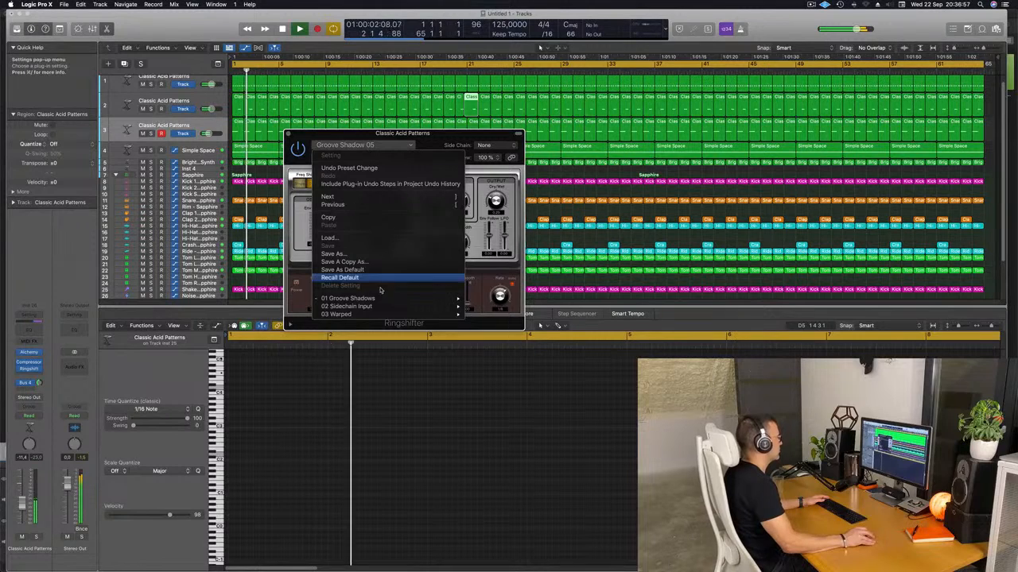
pyautogui.moveTo(429, 314)
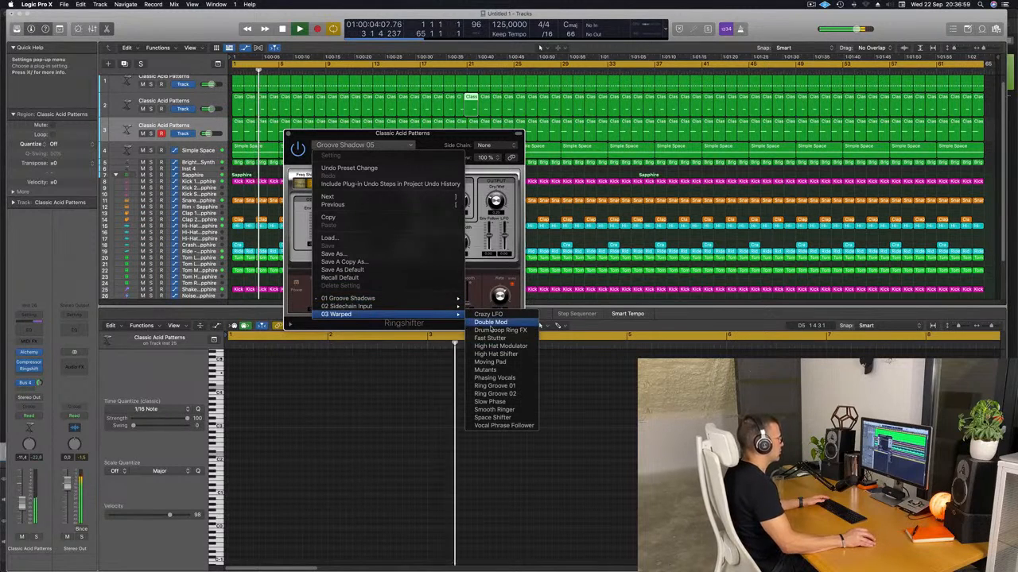
pyautogui.click(491, 322)
pyautogui.moveTo(423, 144); pyautogui.dragTo(411, 144)
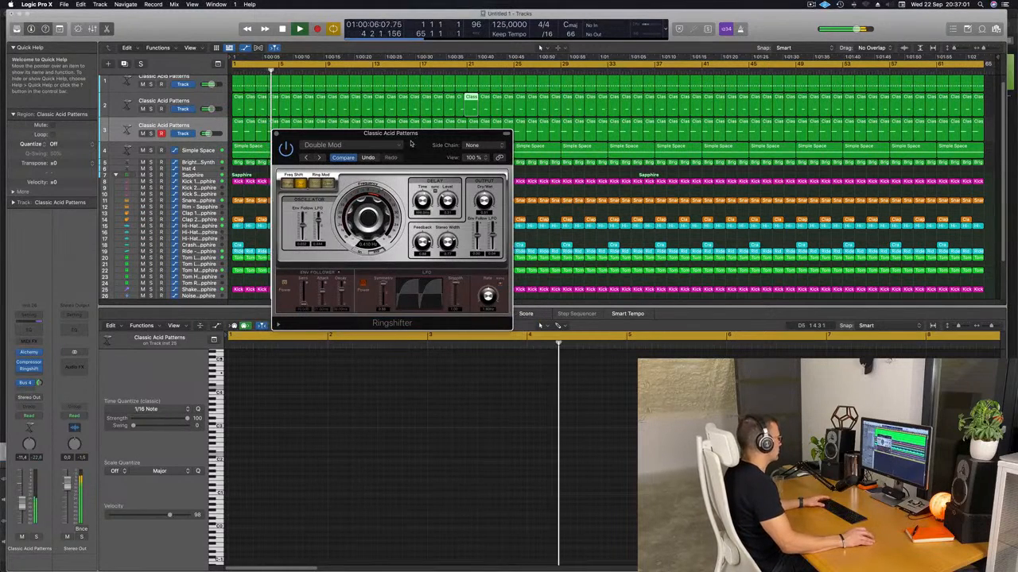
pyautogui.moveTo(24, 500); pyautogui.dragTo(21, 501)
pyautogui.press('Return')
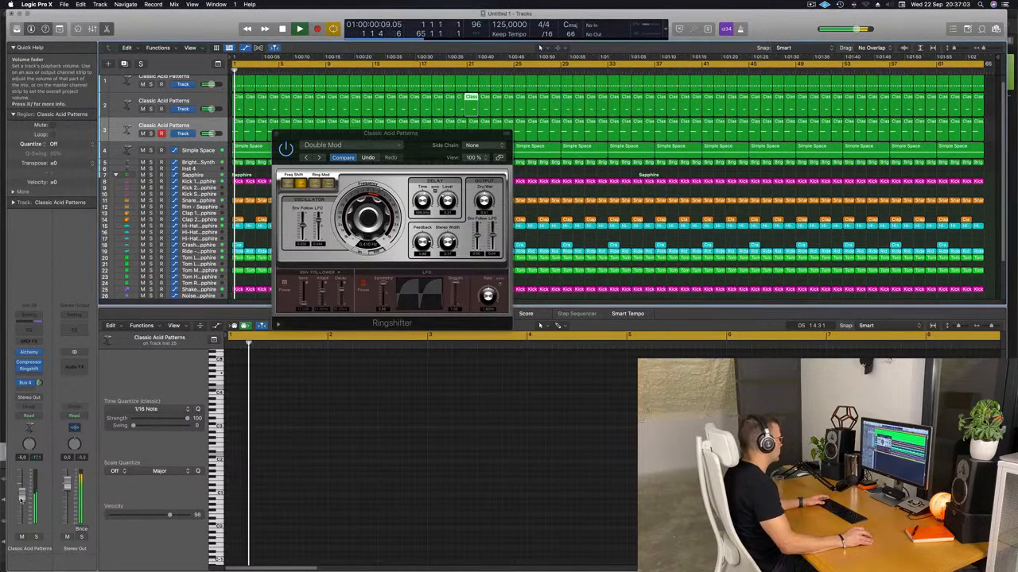
# Audition the Warped presets after Double Mod one by one and settle on Phasing Vocals for the Ringshifter.
pyautogui.moveTo(427, 149); pyautogui.dragTo(421, 149)
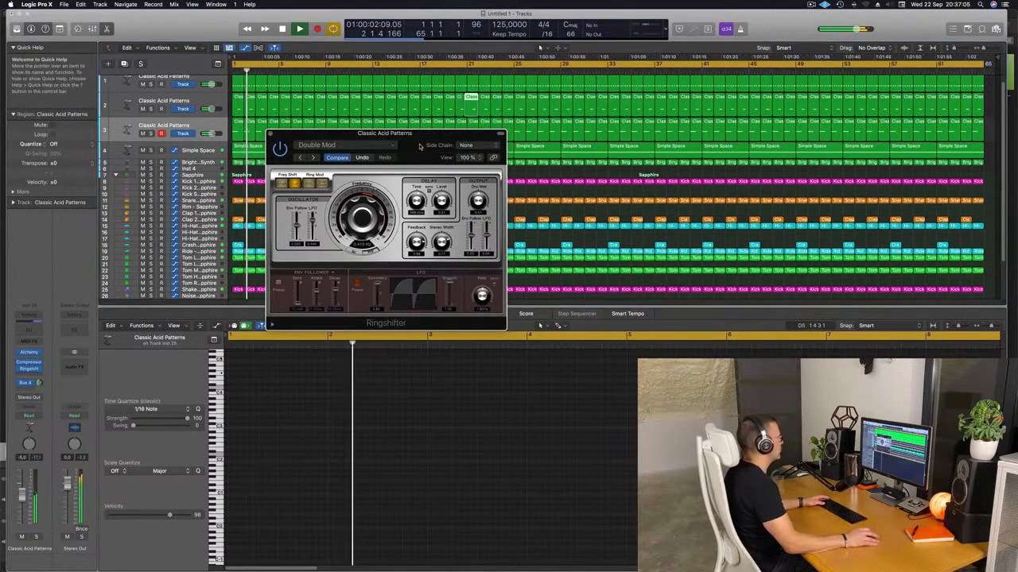
pyautogui.click(312, 159)
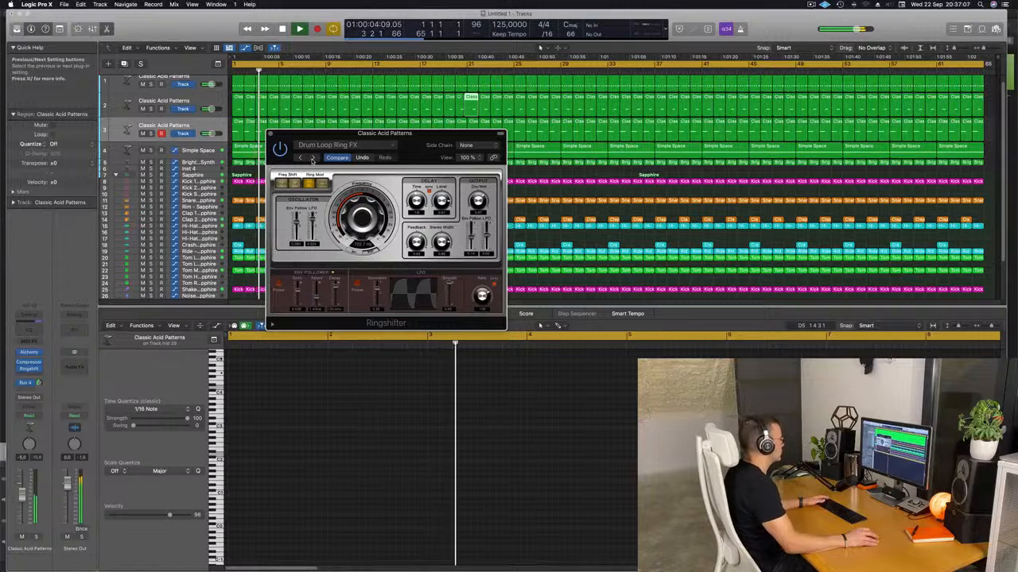
pyautogui.click(313, 158)
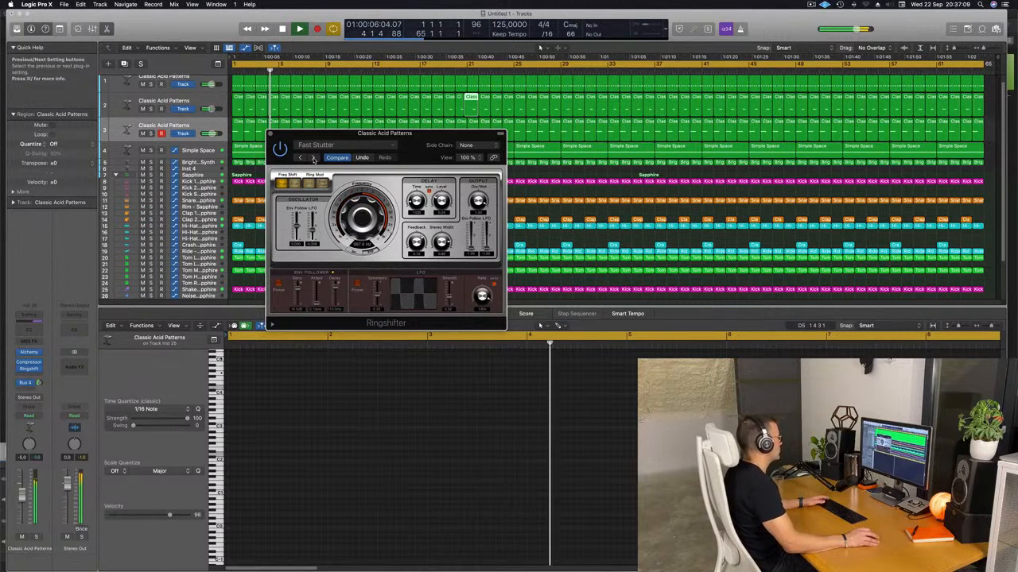
pyautogui.click(313, 158)
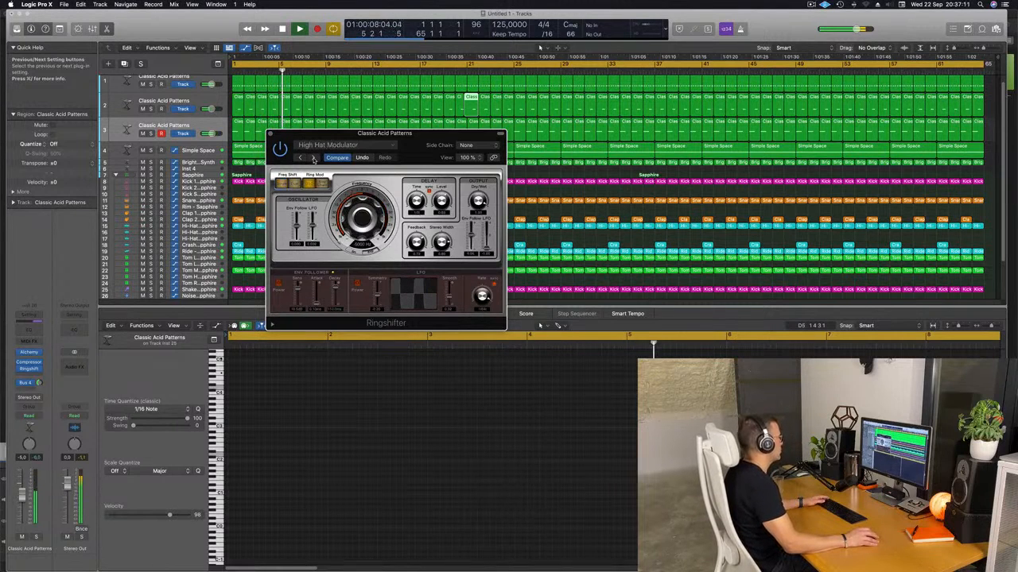
pyautogui.click(314, 158)
pyautogui.click(313, 159)
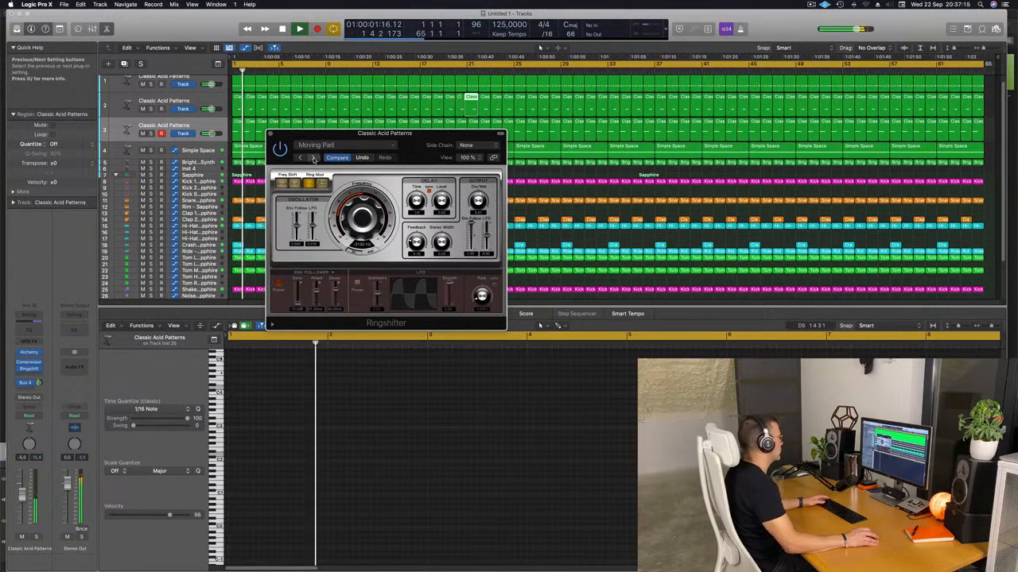
pyautogui.click(313, 159)
pyautogui.click(313, 158)
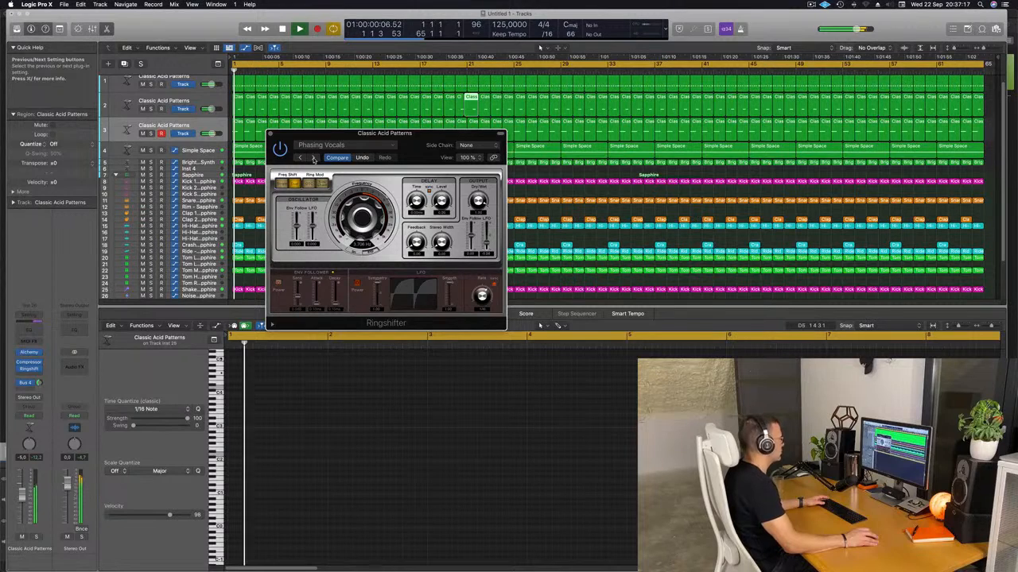
# Set the third acid track's volume to -7.2 dB and close the Ringshifter.
pyautogui.moveTo(417, 146); pyautogui.dragTo(406, 170)
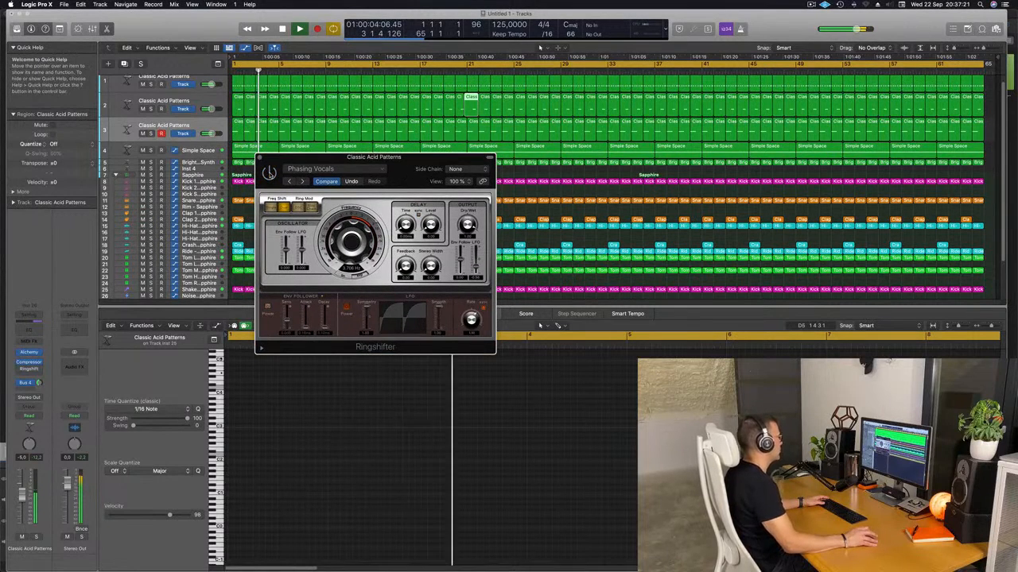
pyautogui.moveTo(406, 169); pyautogui.dragTo(395, 149)
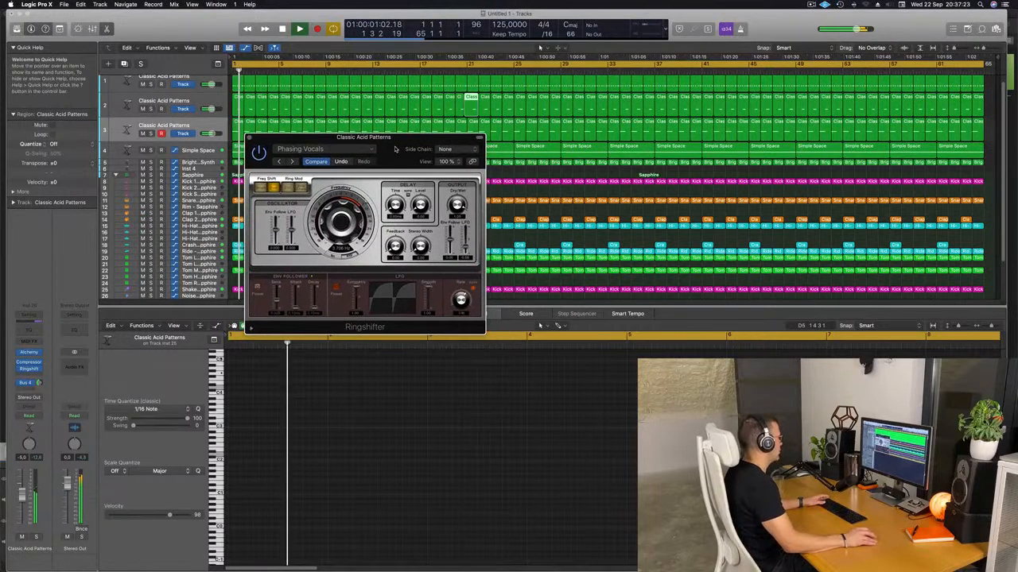
pyautogui.moveTo(23, 500); pyautogui.dragTo(23, 506)
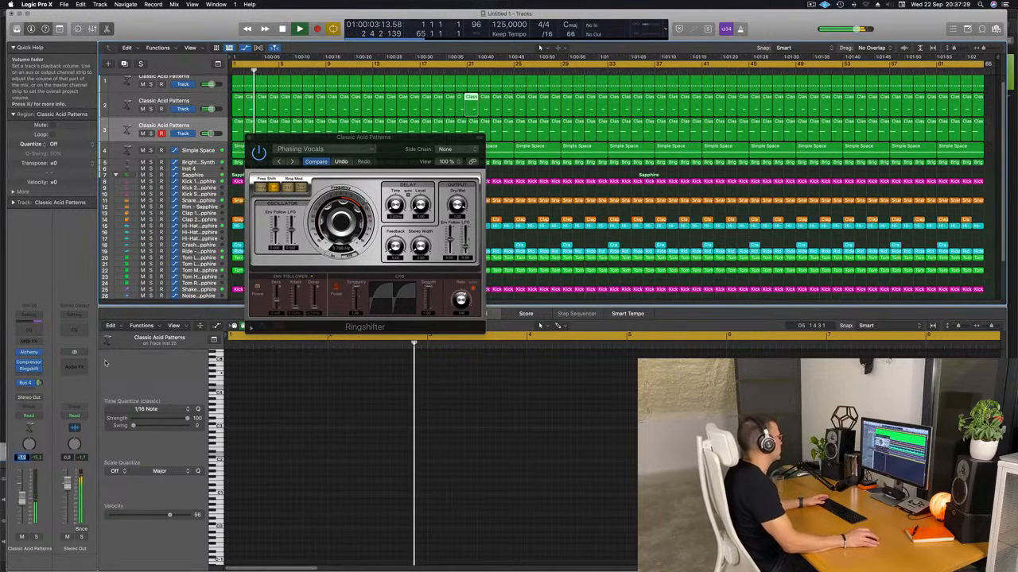
pyautogui.click(248, 138)
pyautogui.click(248, 138)
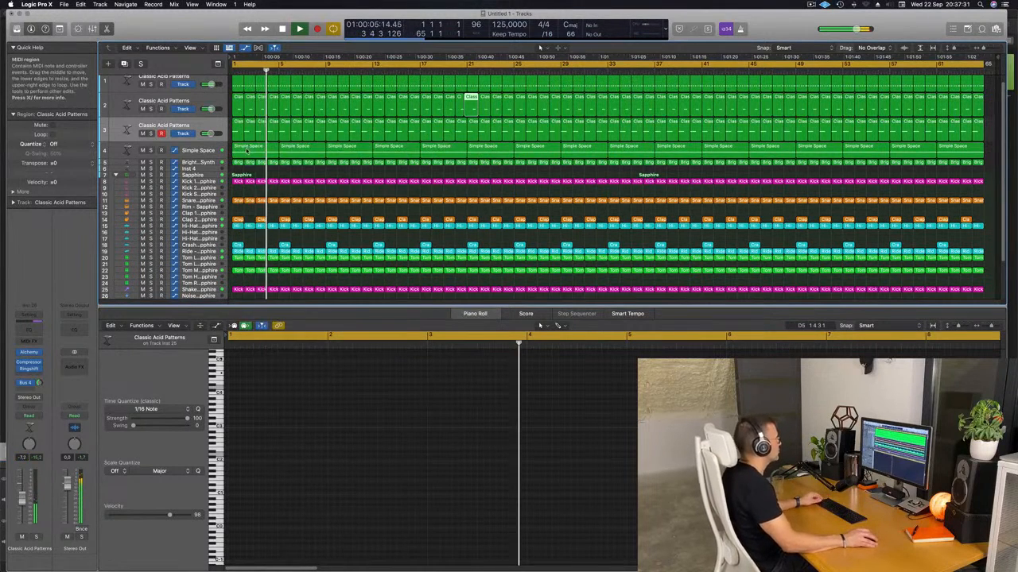
pyautogui.click(393, 171)
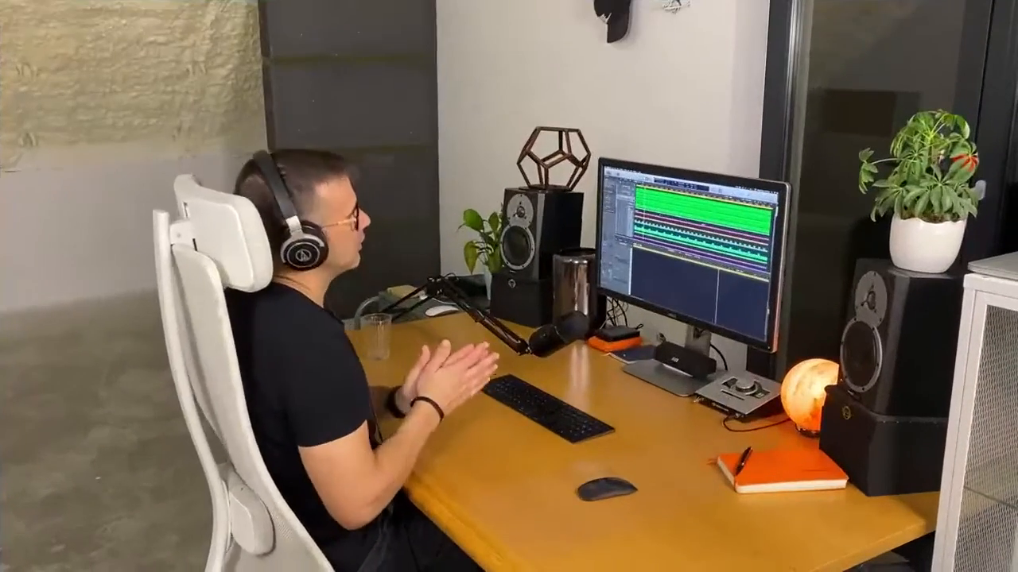